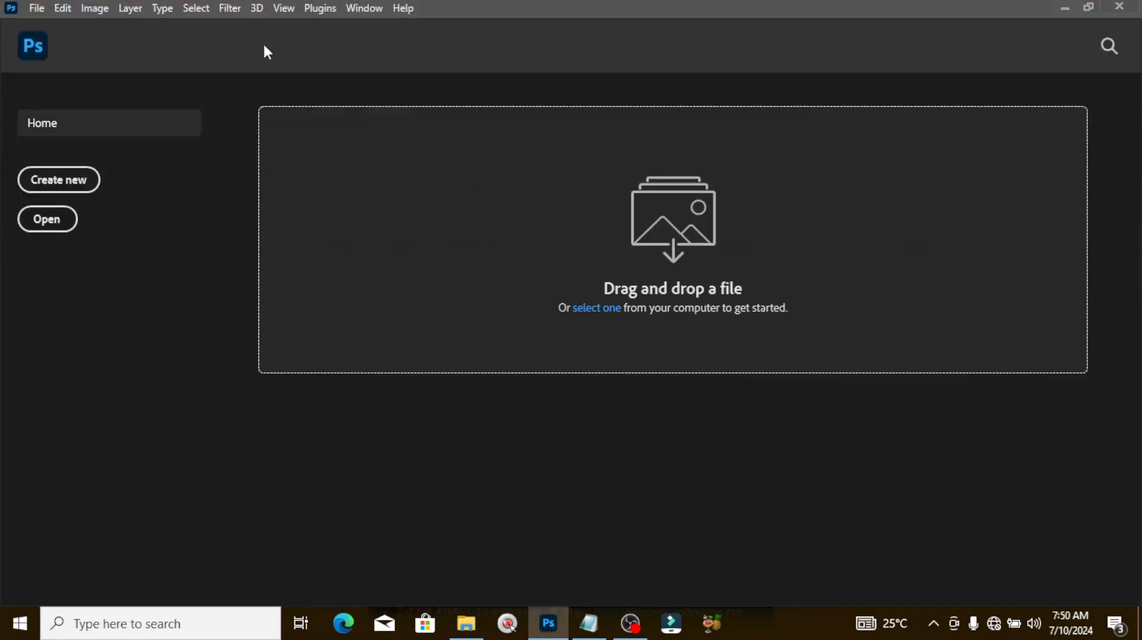
Create a new print document from the A4 preset, 210 x 297 mm at 300 pixels/inch, named CHURCH POSTER
left_click(40, 6)
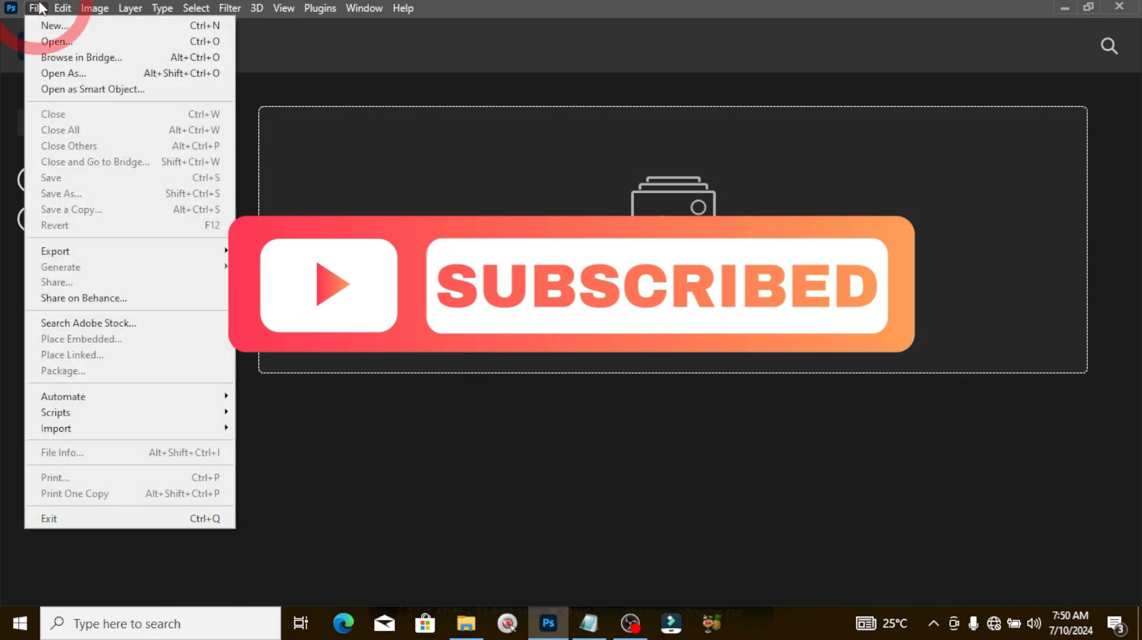
left_click(49, 26)
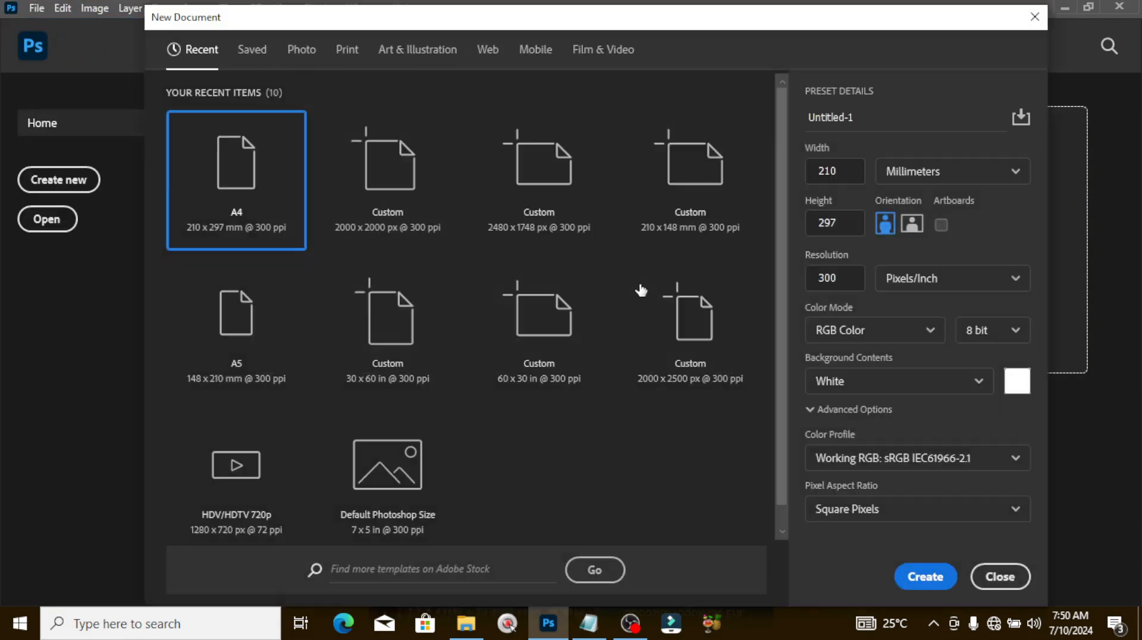
left_click(341, 53)
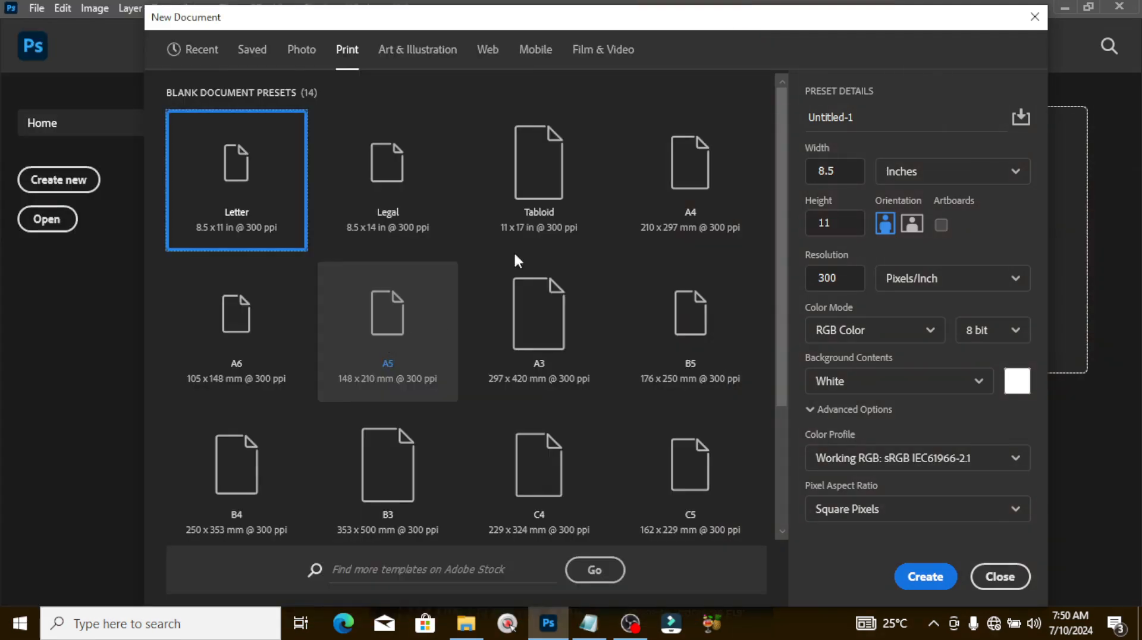
left_click(671, 163)
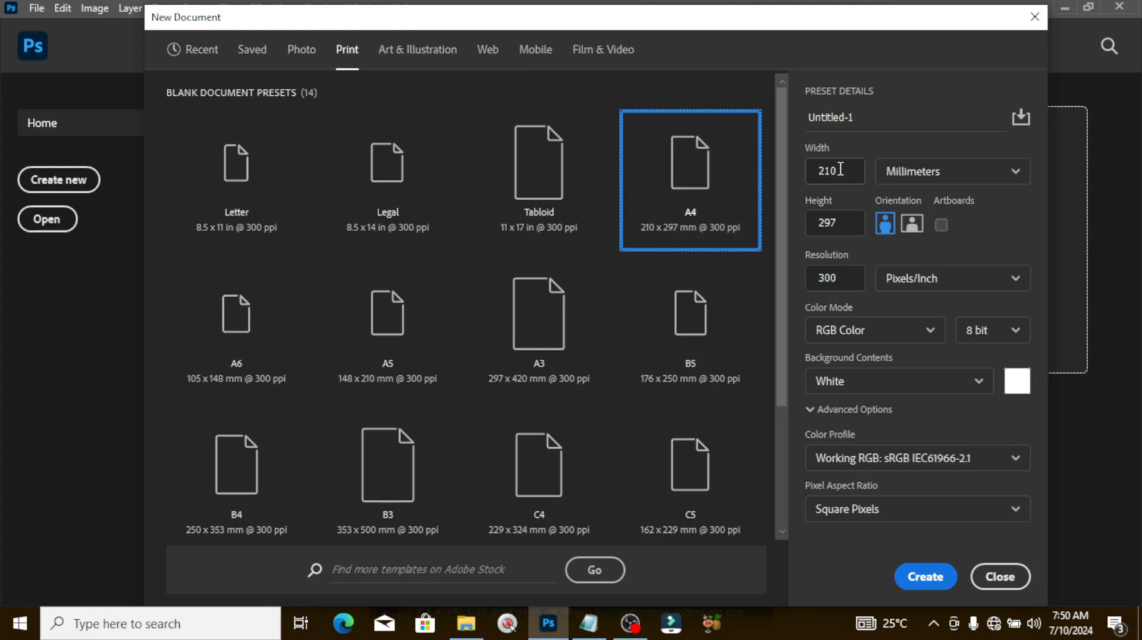
left_click_drag(841, 169, 814, 173)
left_click_drag(841, 229, 813, 224)
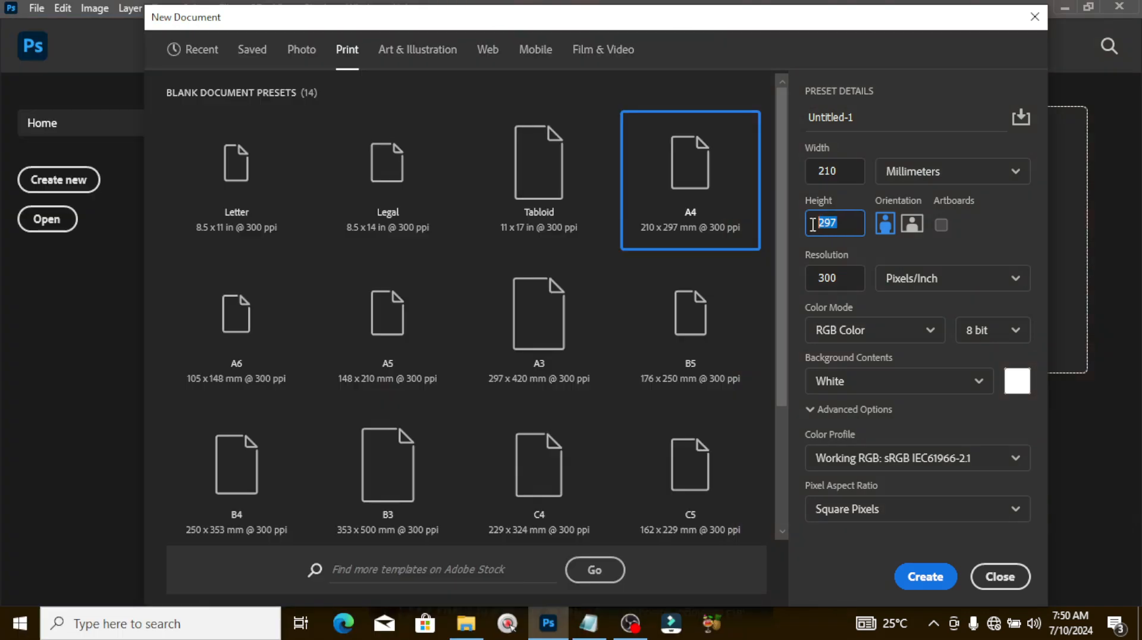
left_click_drag(851, 278, 803, 286)
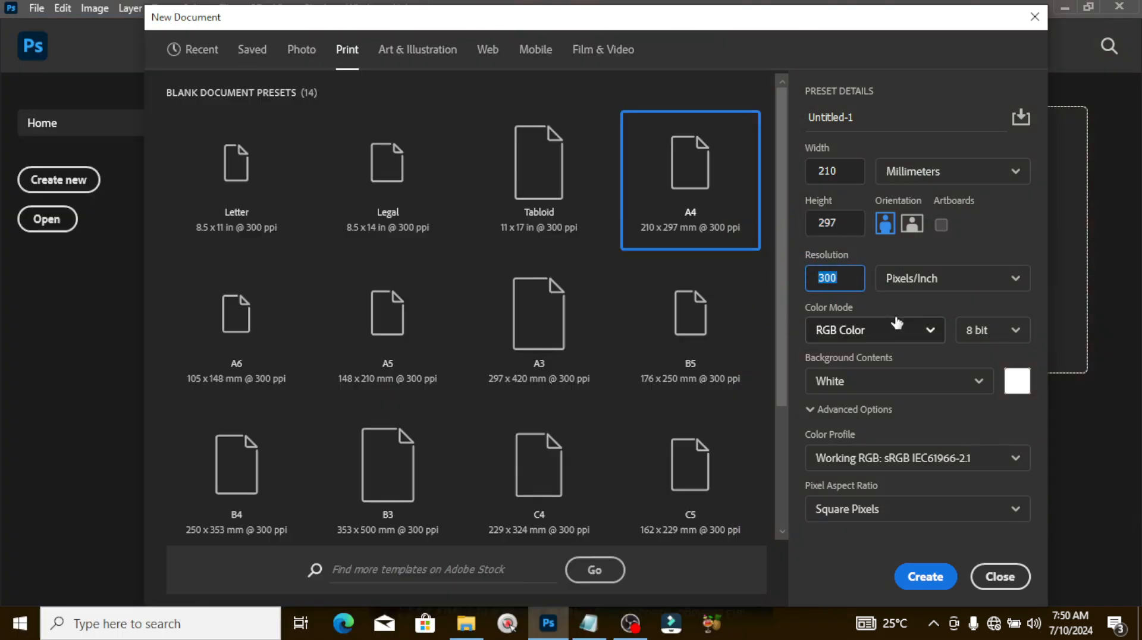
left_click_drag(857, 114, 784, 122)
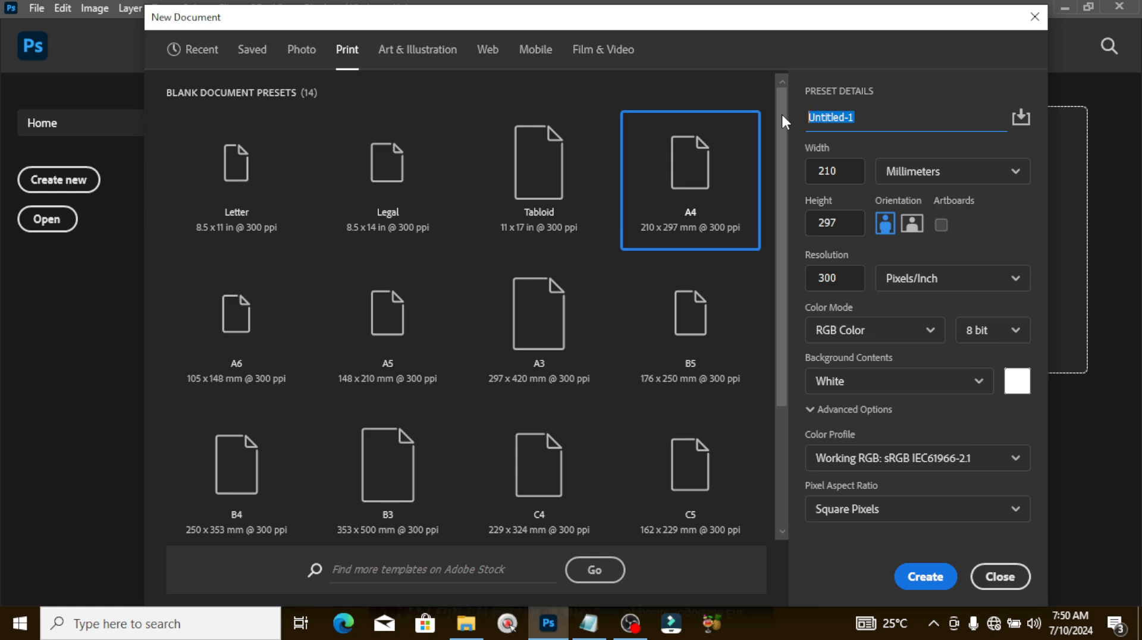
type("d")
type("HURCH POSTER")
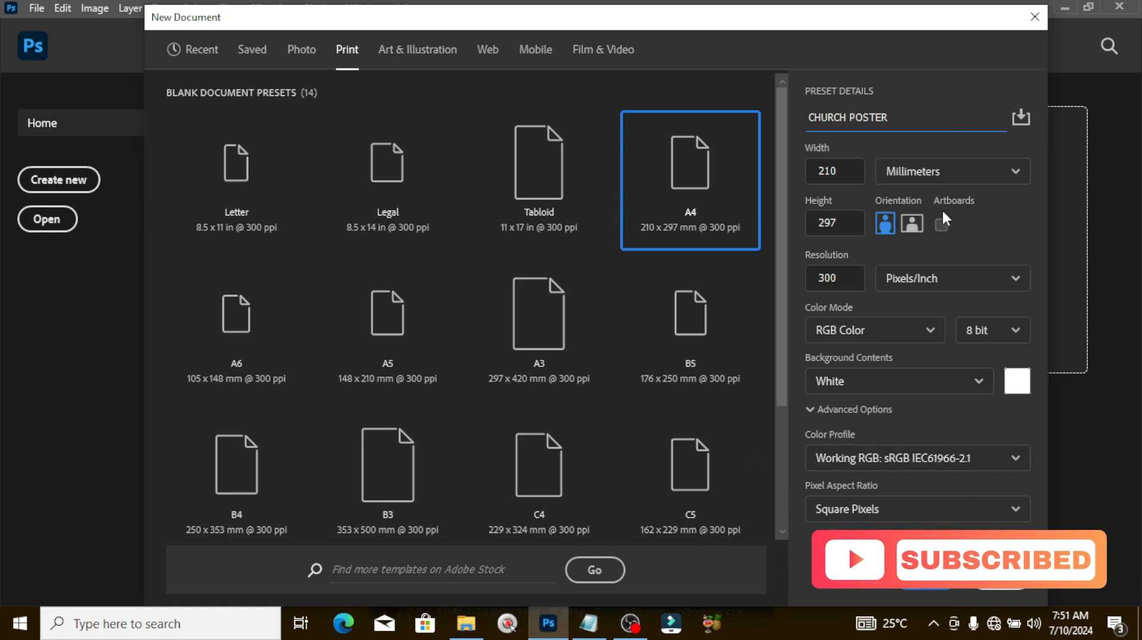
left_click(922, 583)
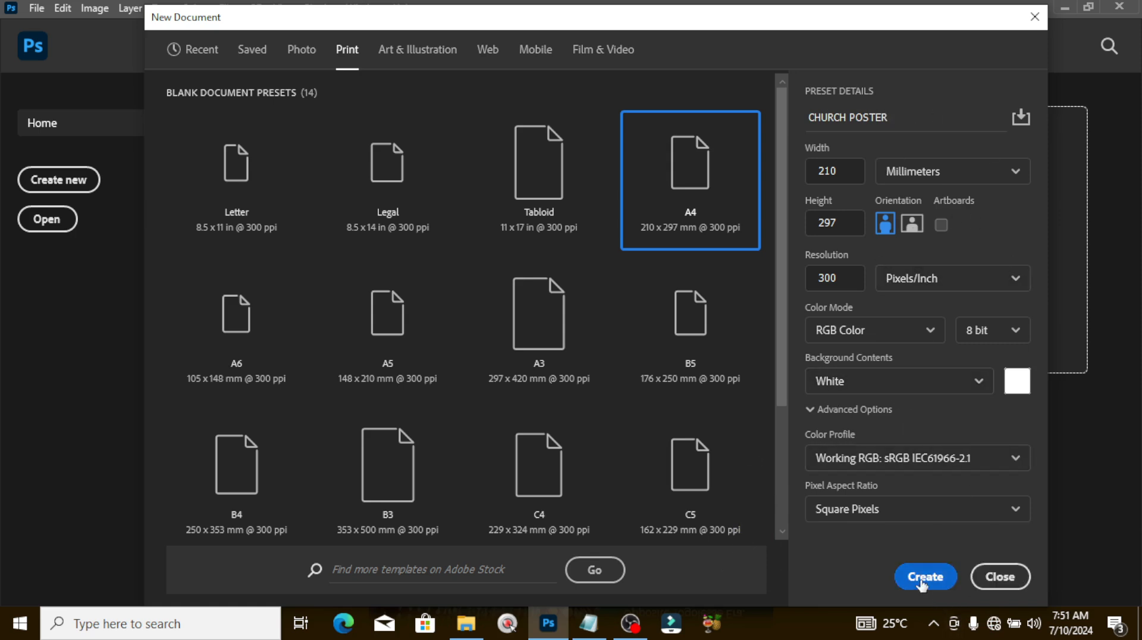
Add a guide layout of 10 columns and 10 rows to the canvas
left_click(284, 7)
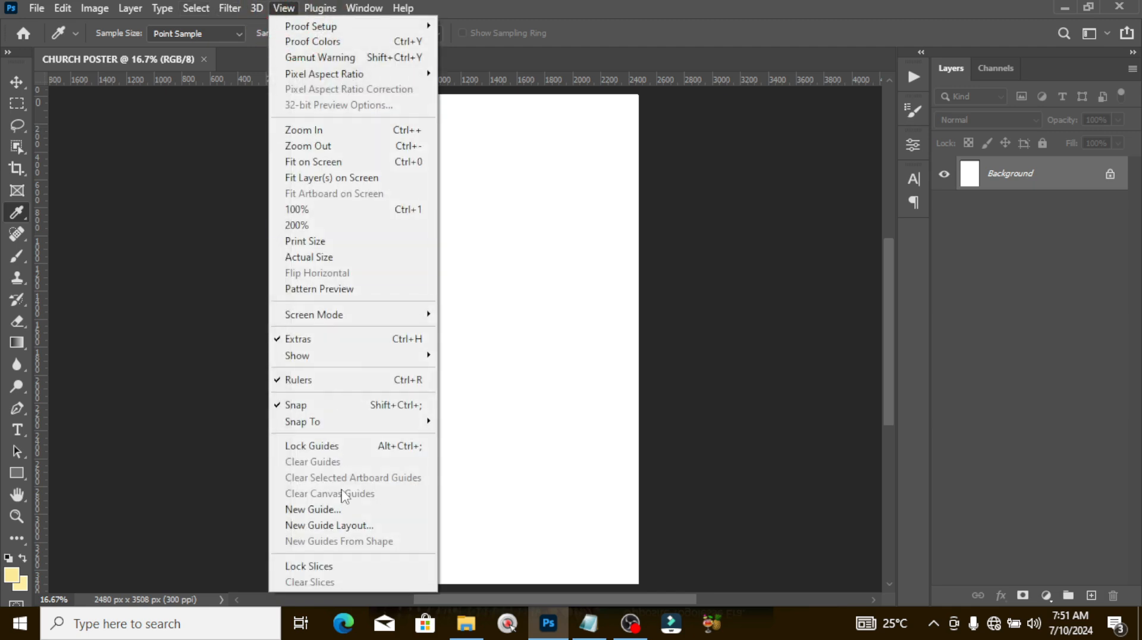
left_click(338, 526)
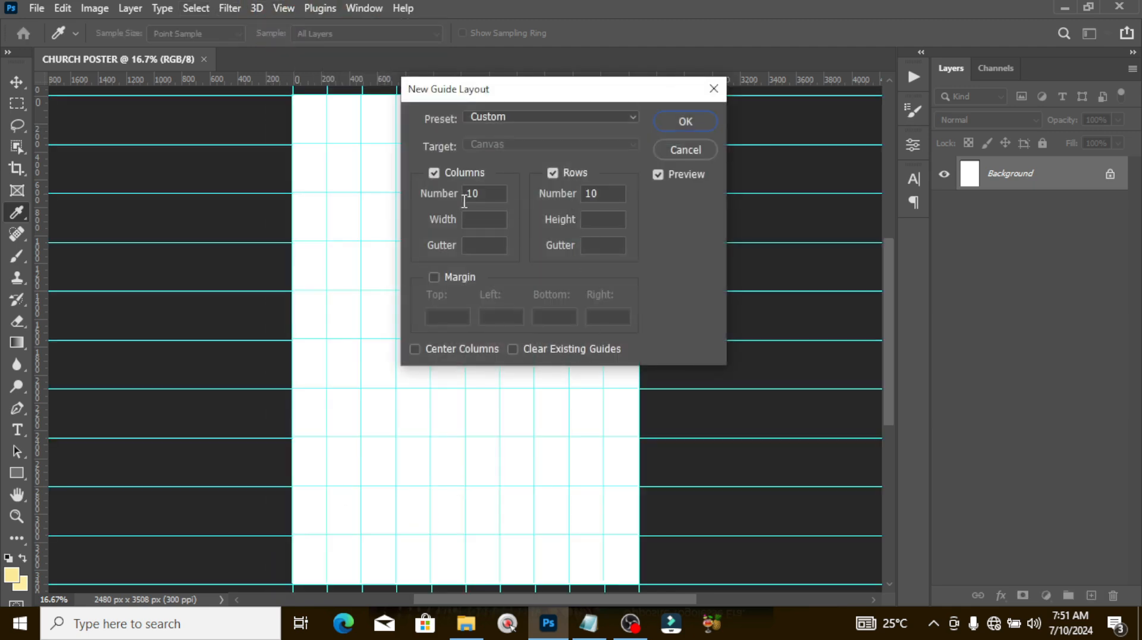
double_click(464, 193)
left_click(682, 122)
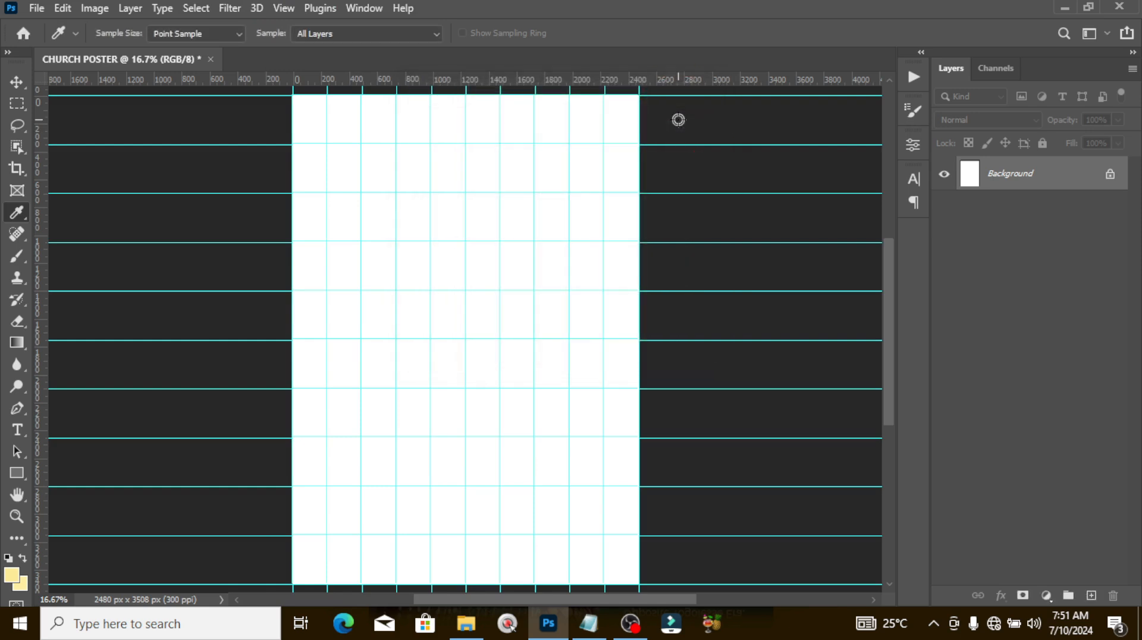
Place the dr2-11 copy portrait from the files folder, scale it to about 85%, and position it in the poster's lower-left corner
mouse_move(467, 625)
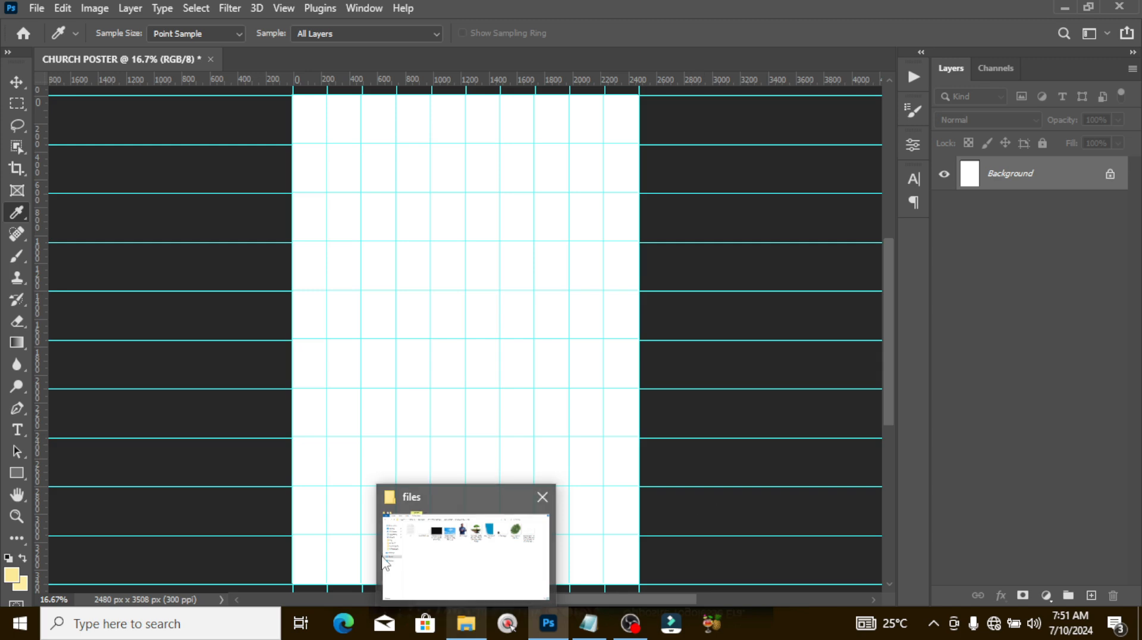
left_click(421, 564)
left_click_drag(539, 107, 381, 457)
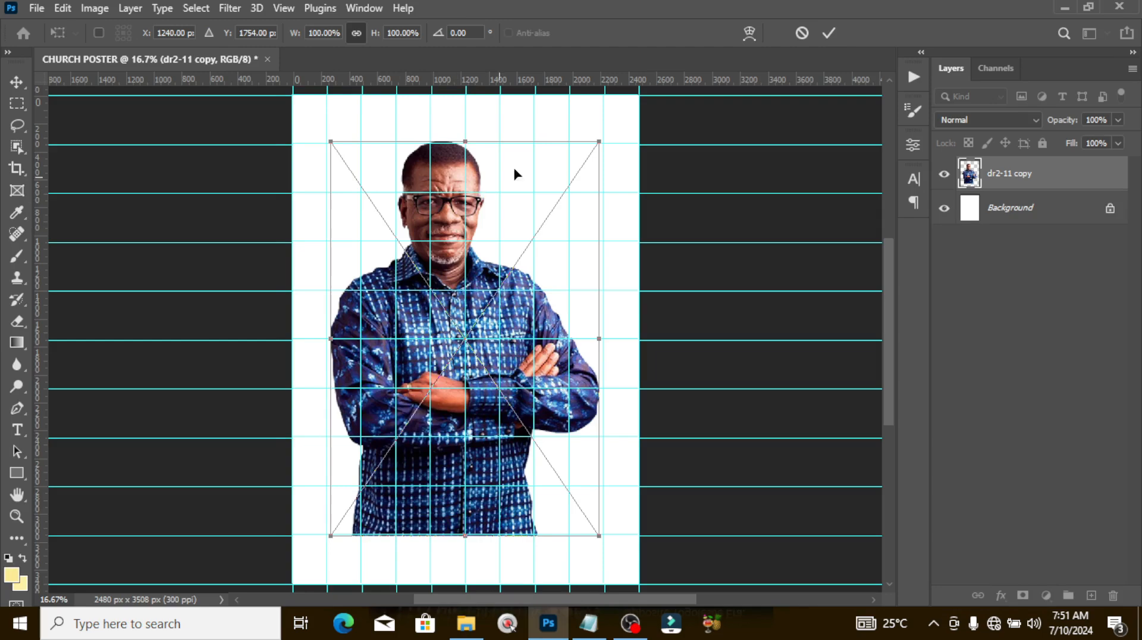
left_click_drag(601, 141, 559, 201)
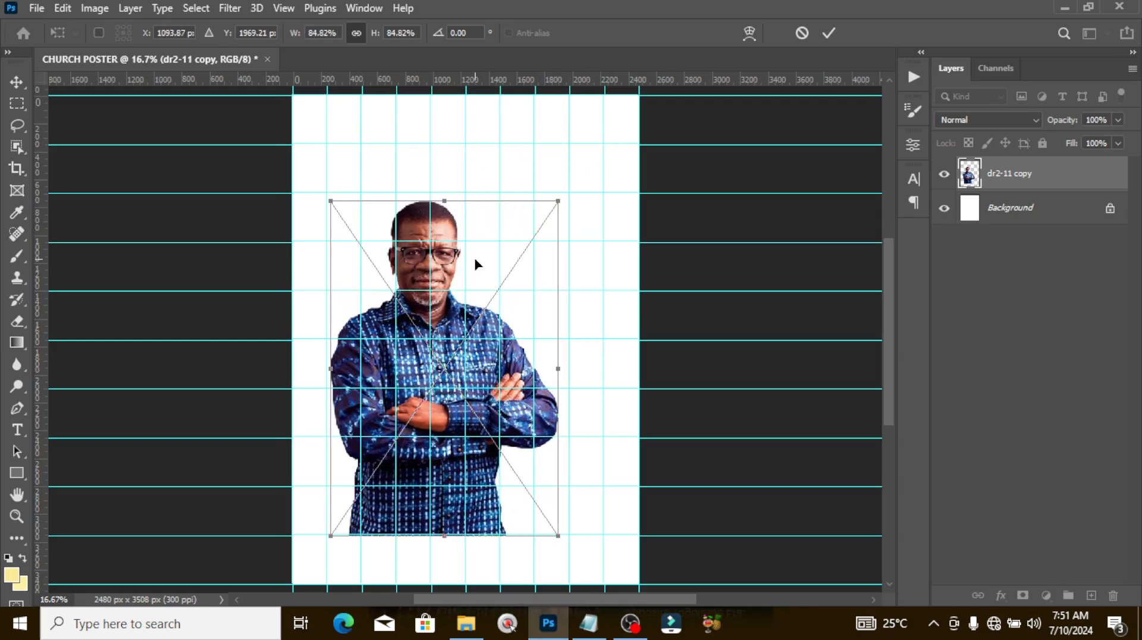
left_click_drag(474, 255, 421, 364)
key("ctrl+minus")
left_click_drag(484, 590, 490, 595)
key("Return")
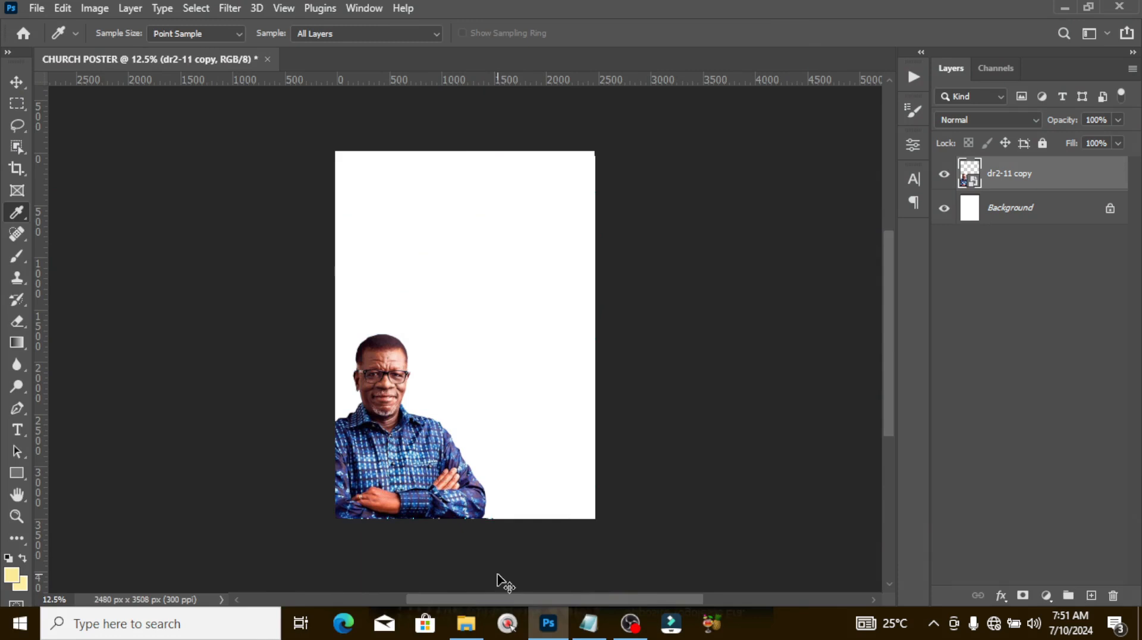
Put the portrait layer into a group named IMAGE and collapse the group
key("ctrl+g")
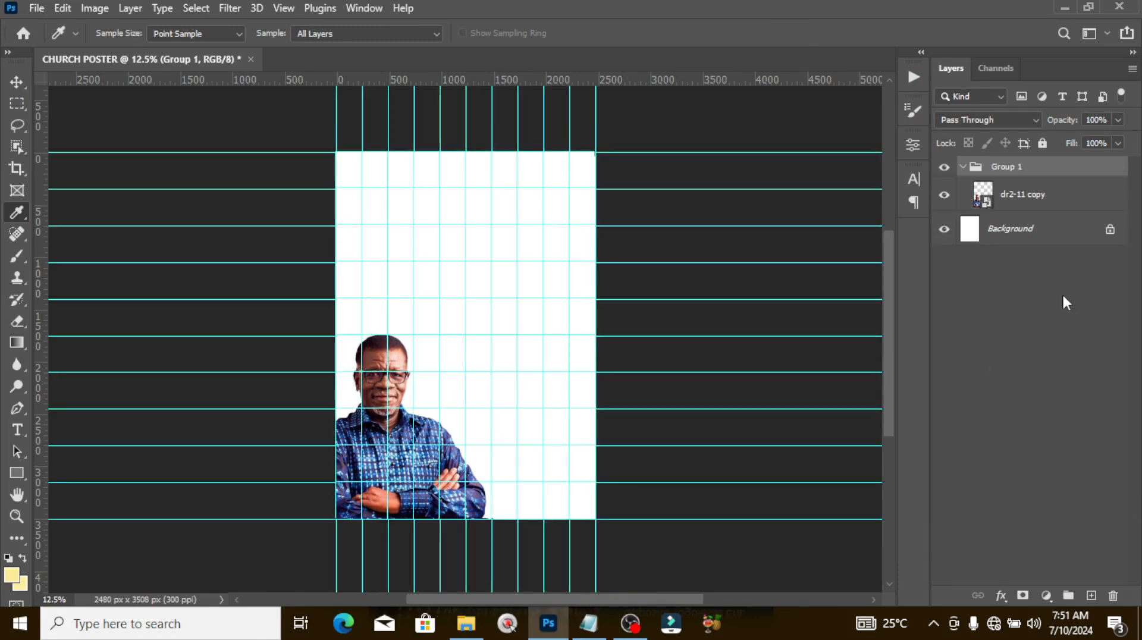
double_click(1003, 166)
key("Return")
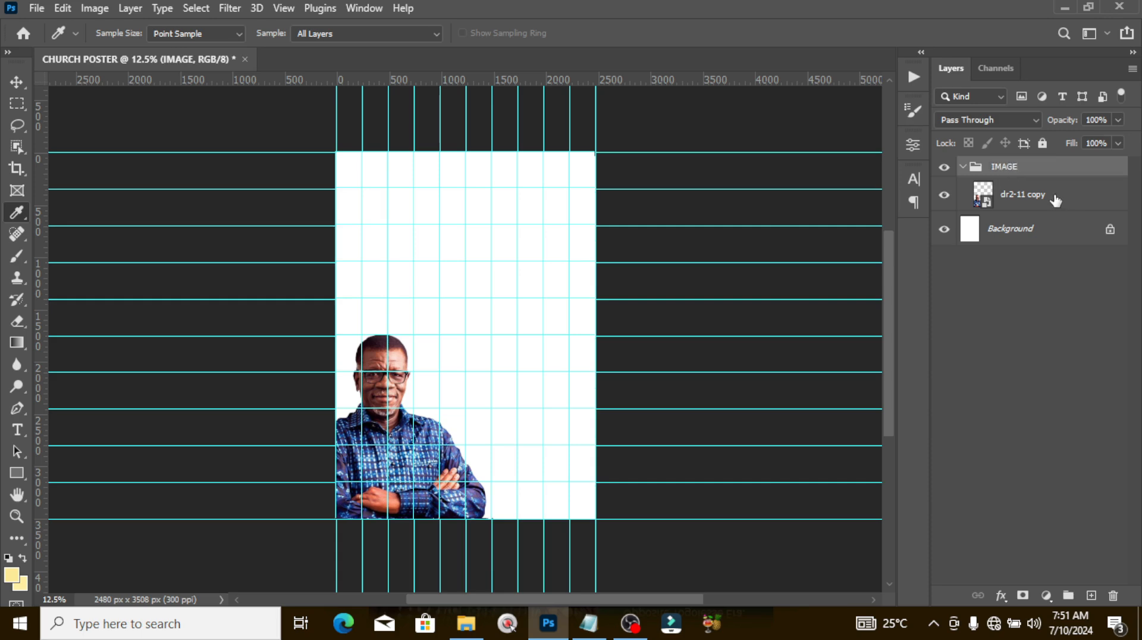
left_click(963, 167)
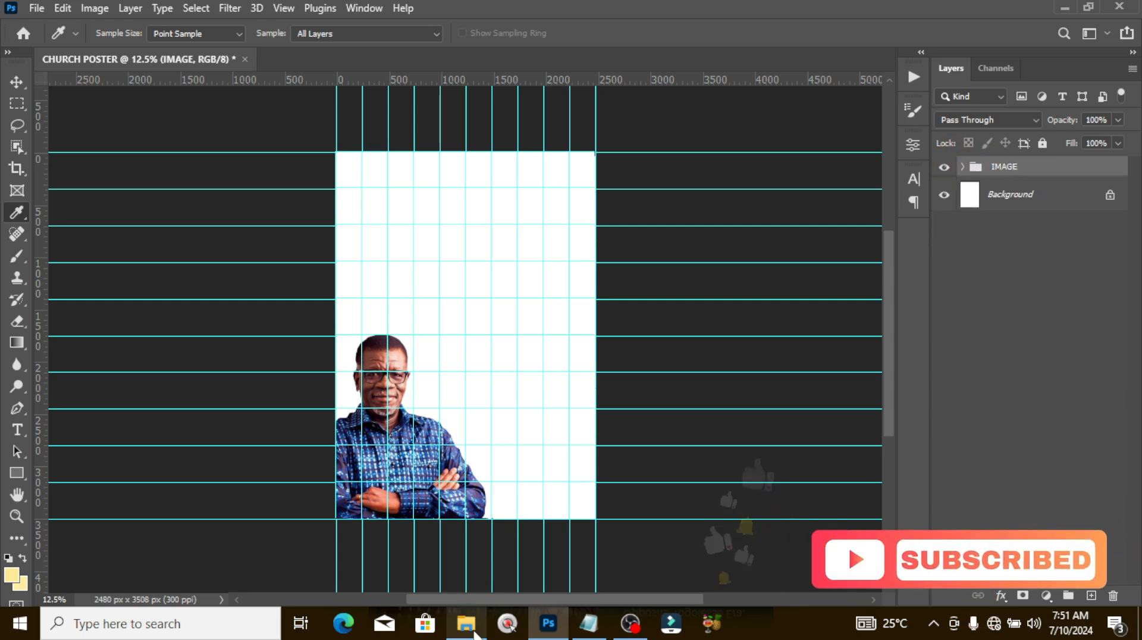
Place the Hue_Saturation 1 copy image at full canvas size and move its layer below the IMAGE group
left_click(464, 581)
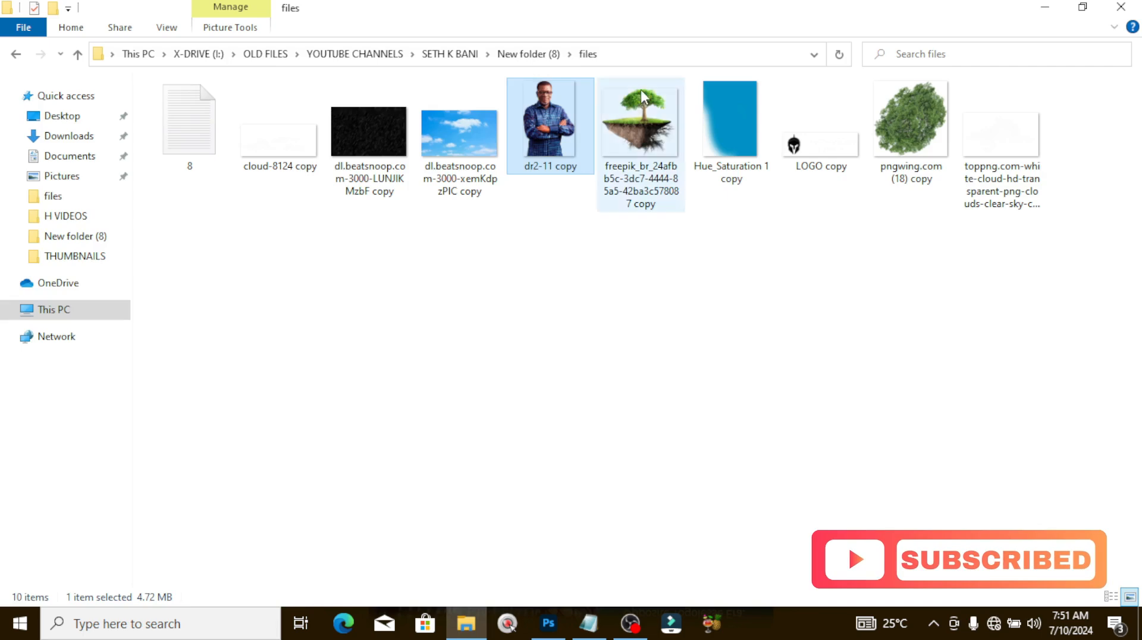
left_click(714, 99)
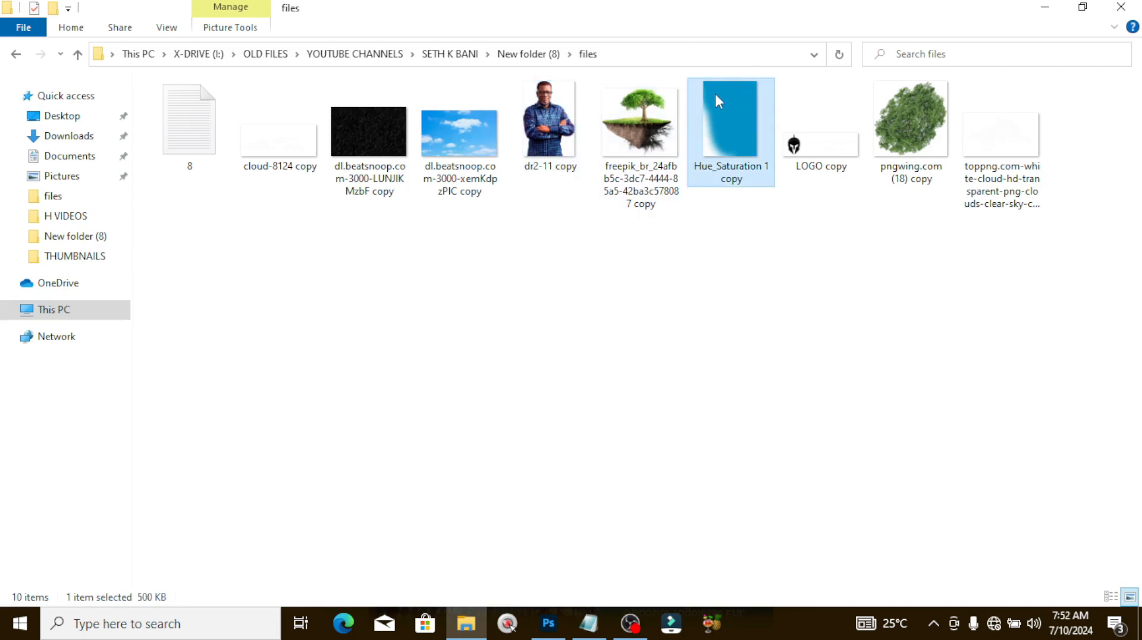
left_click_drag(717, 98, 506, 390)
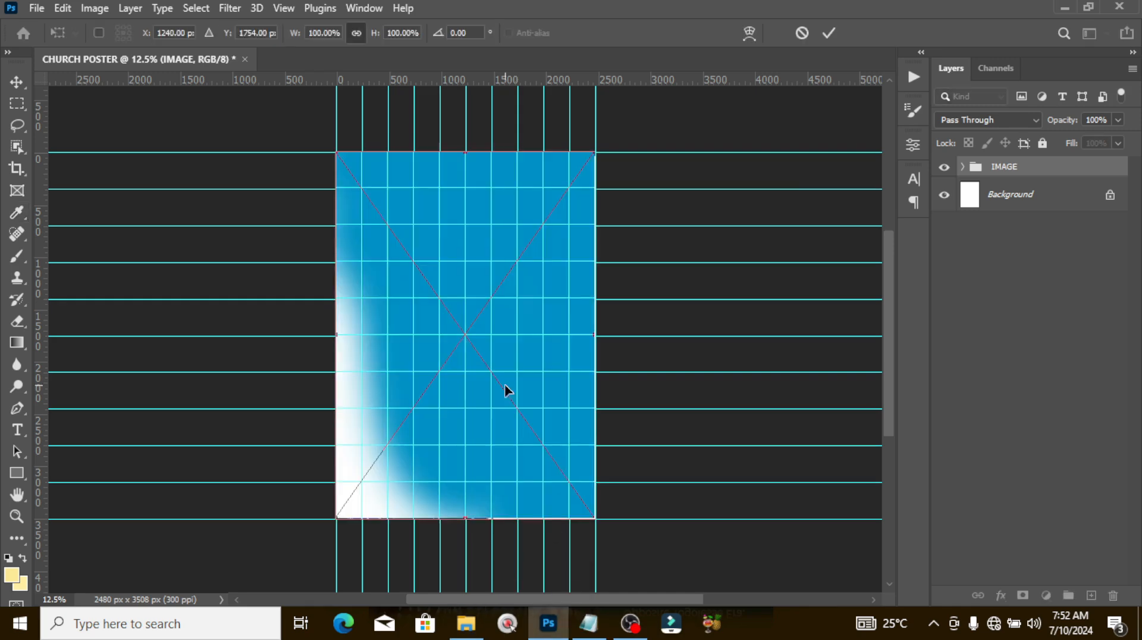
key("Return")
key("i")
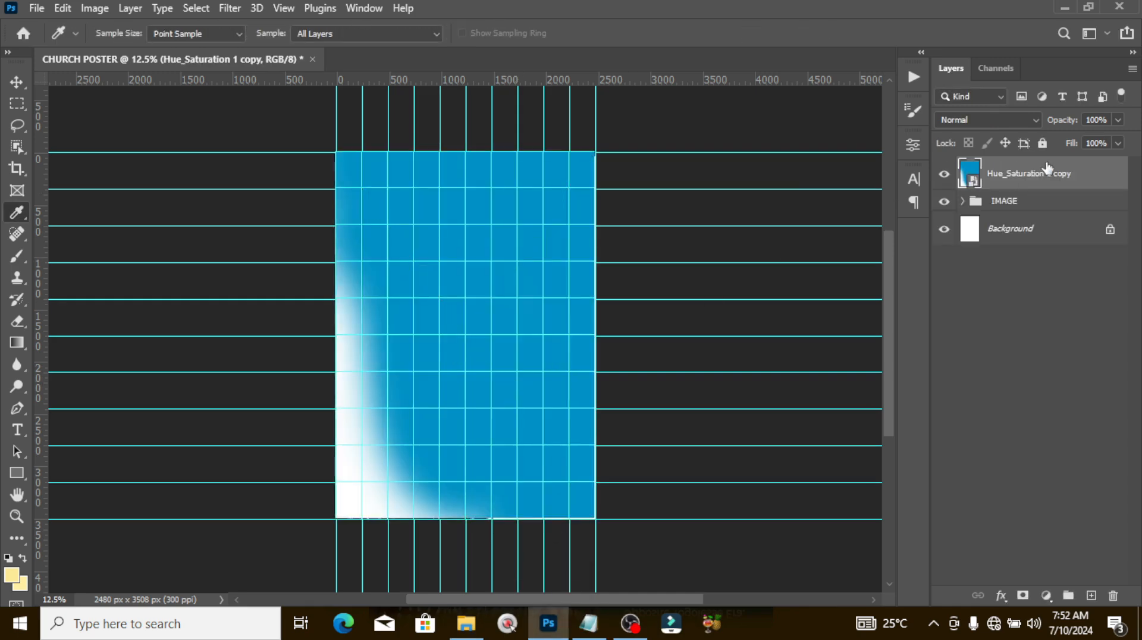
left_click_drag(1010, 174, 1008, 216)
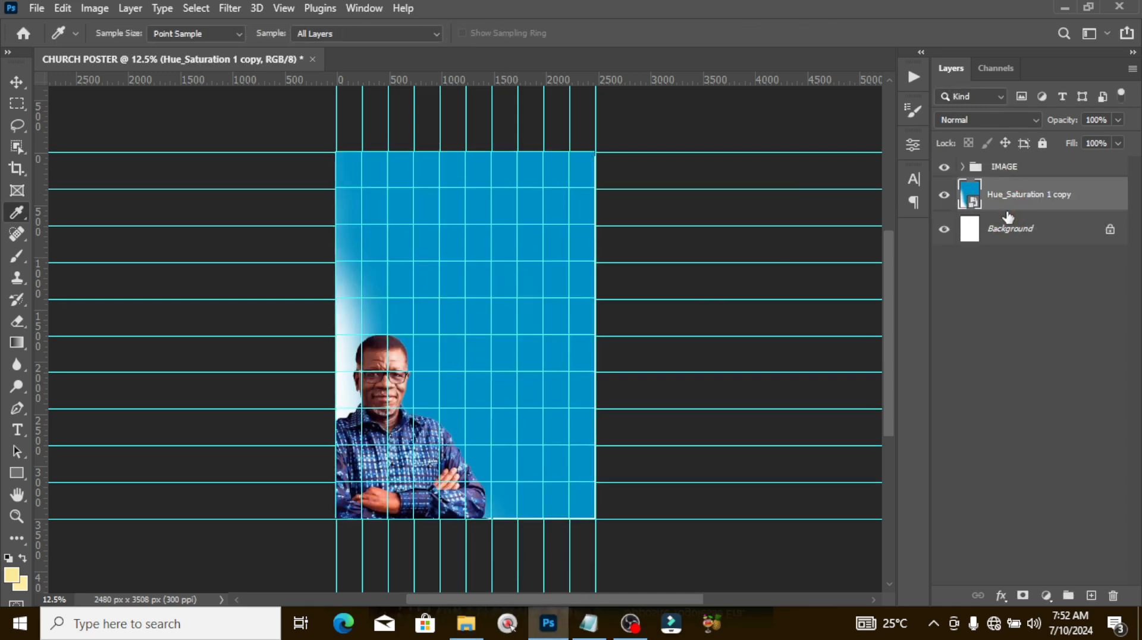
Put the Hue_Saturation 1 copy layer into a group named BG
key("ctrl+g")
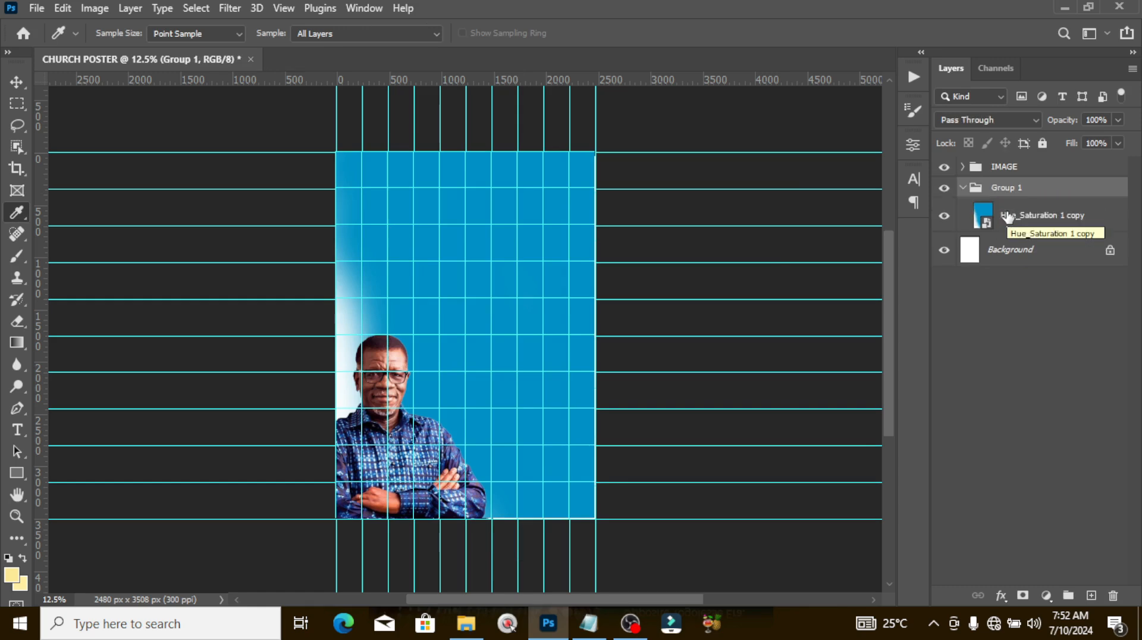
double_click(1007, 188)
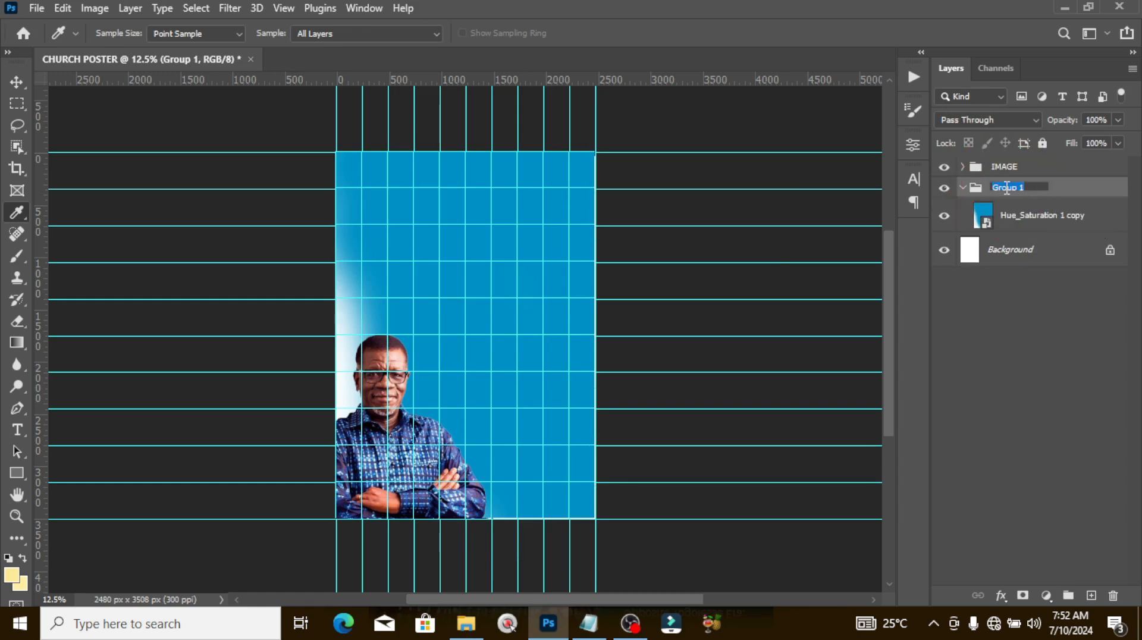
key("Return")
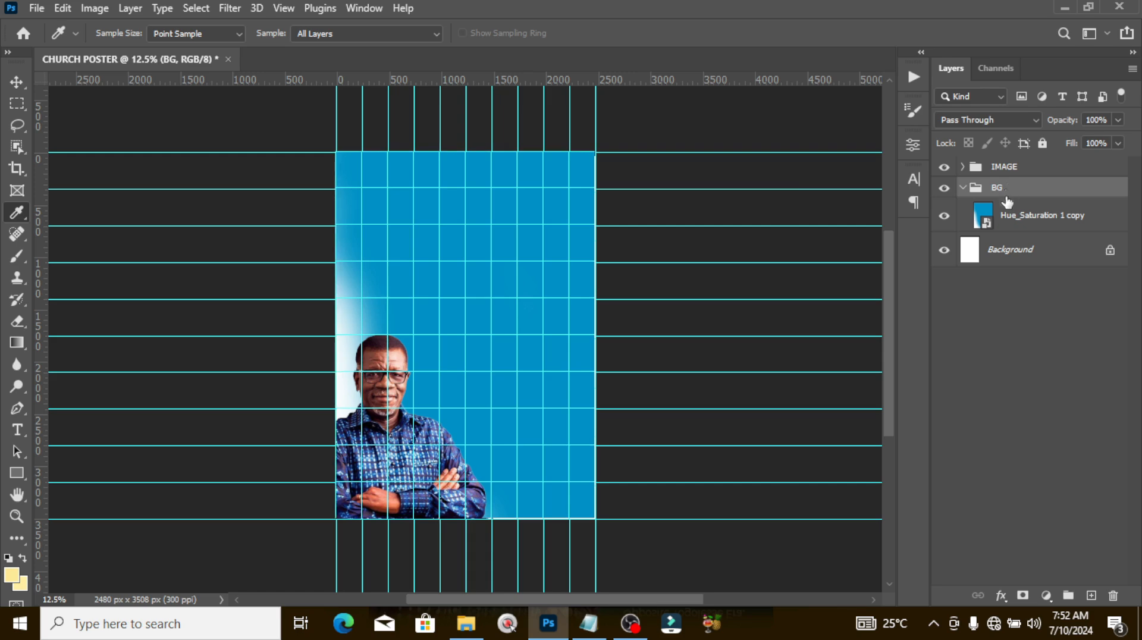
Place the blue cloudy sky image above Hue_Saturation 1 copy in BG, scale it to about 76%, and align its left edge with the canvas
left_click(1017, 225)
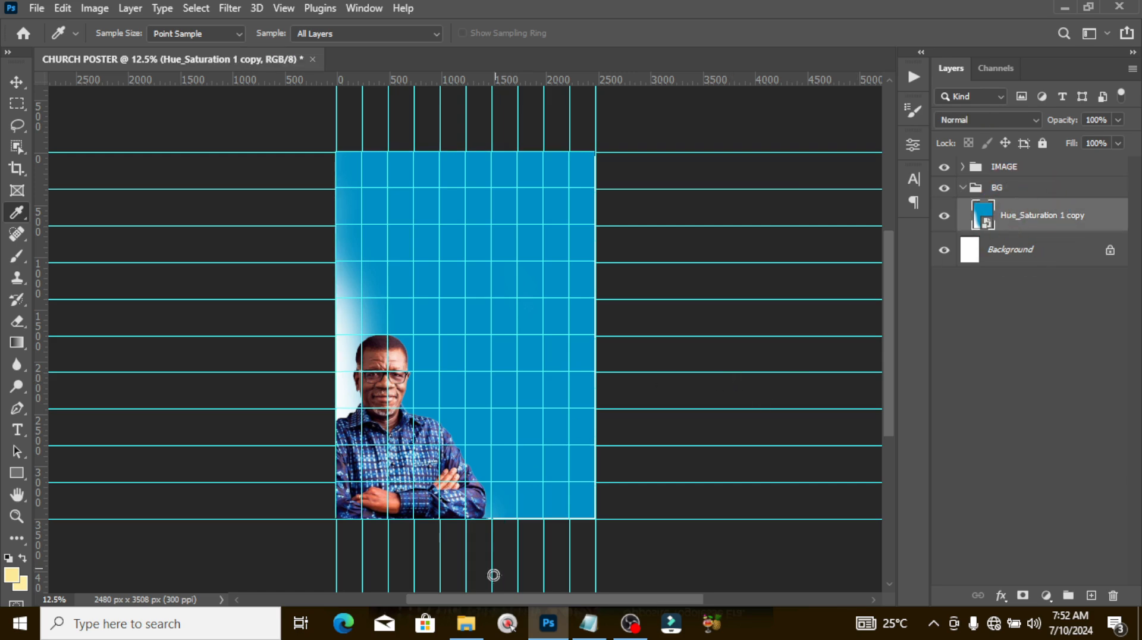
left_click(466, 623)
left_click(459, 143)
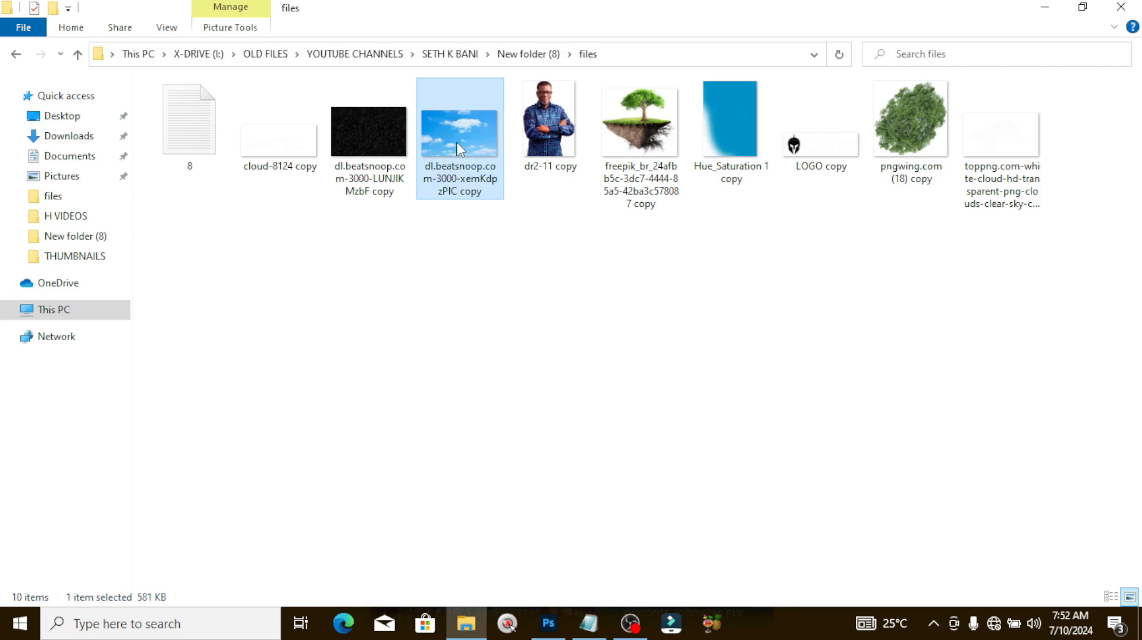
left_click_drag(459, 146, 473, 365)
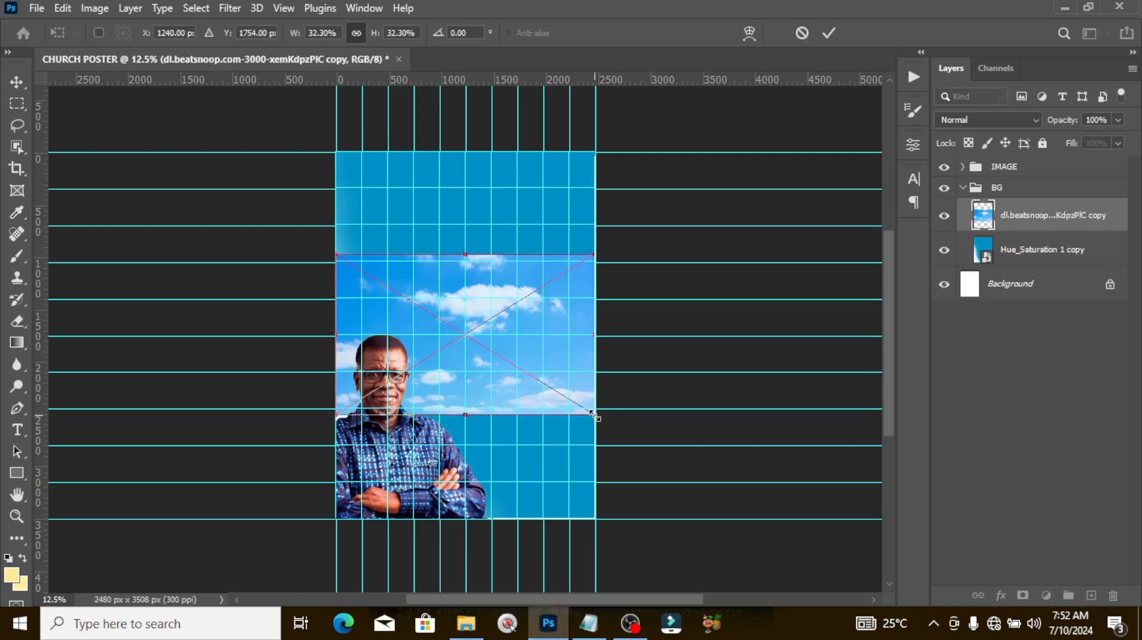
left_click_drag(594, 415, 743, 559)
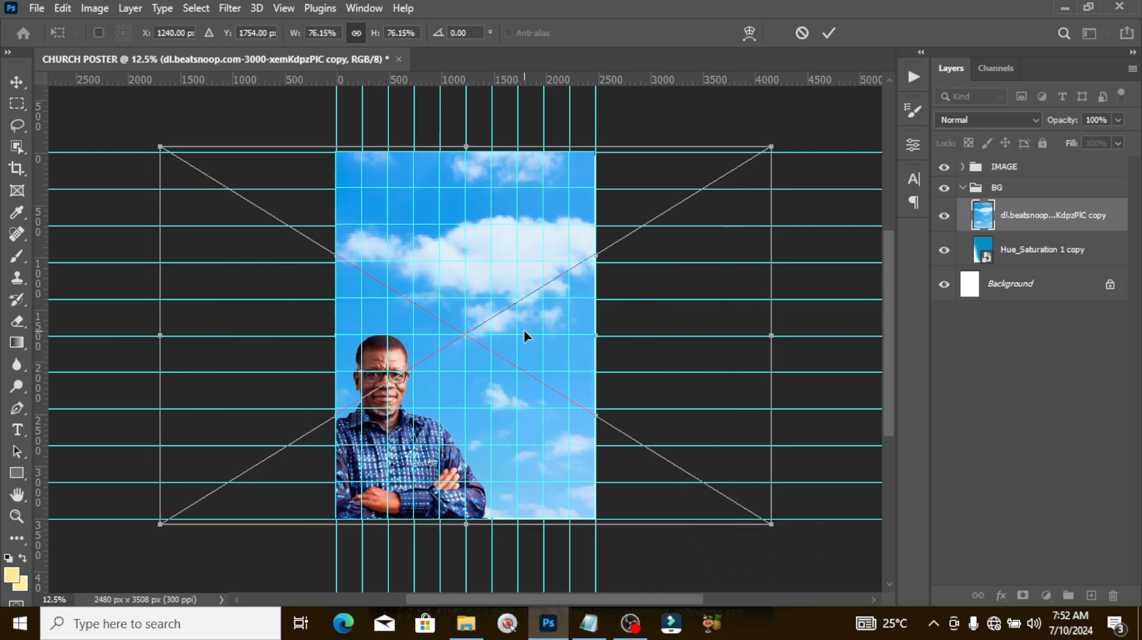
left_click_drag(450, 269, 606, 283)
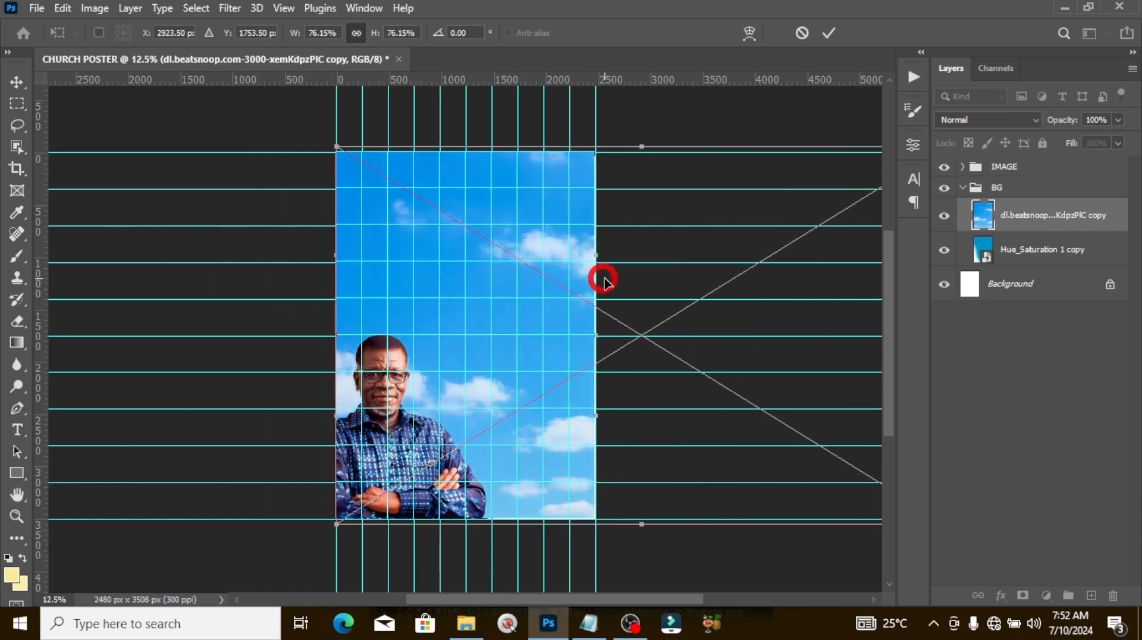
key("i")
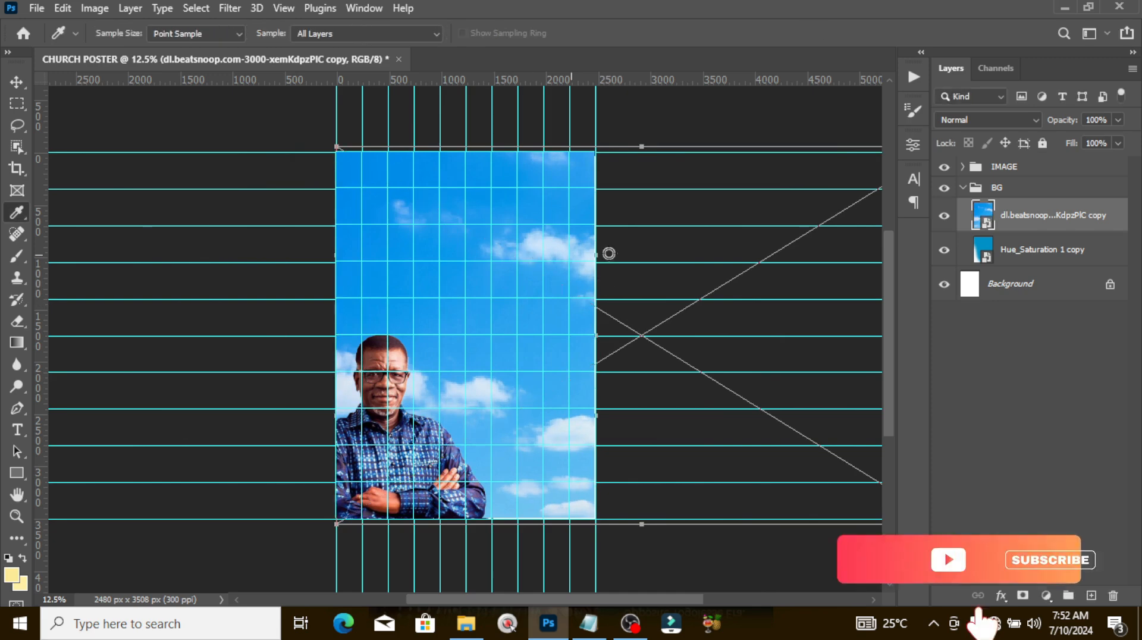
Add a layer mask to the blue cloudy sky layer and brush black onto it with a 1100 px brush at 22% opacity
left_click(1023, 595)
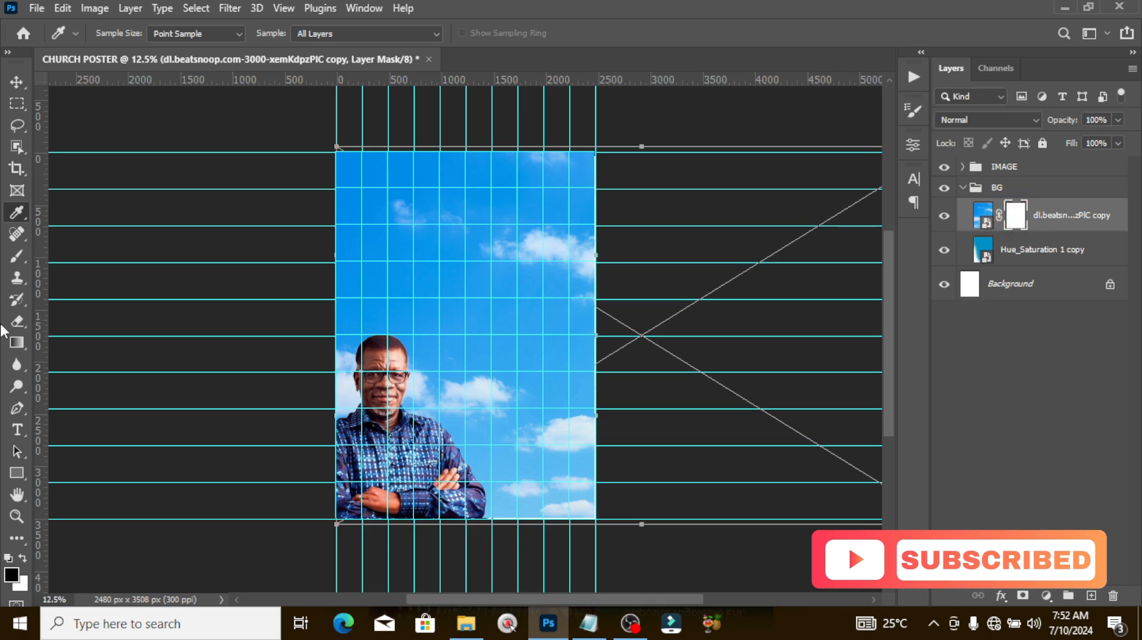
left_click(17, 256)
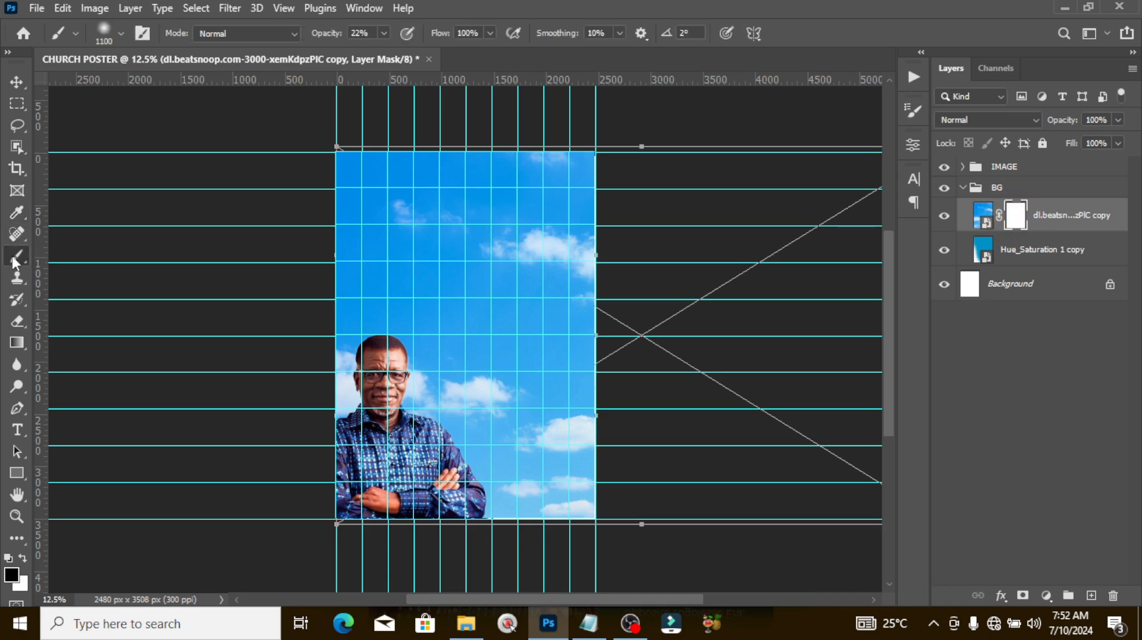
left_click(122, 34)
left_click(31, 195)
left_click(519, 5)
key("ctrl+plus")
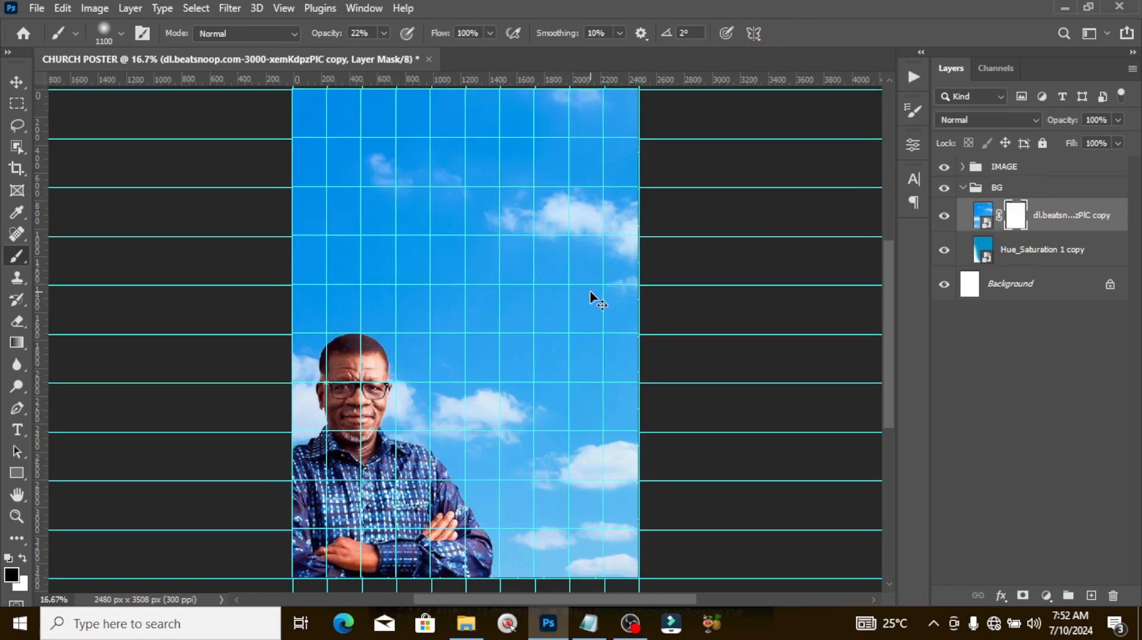
key("ctrl+minus")
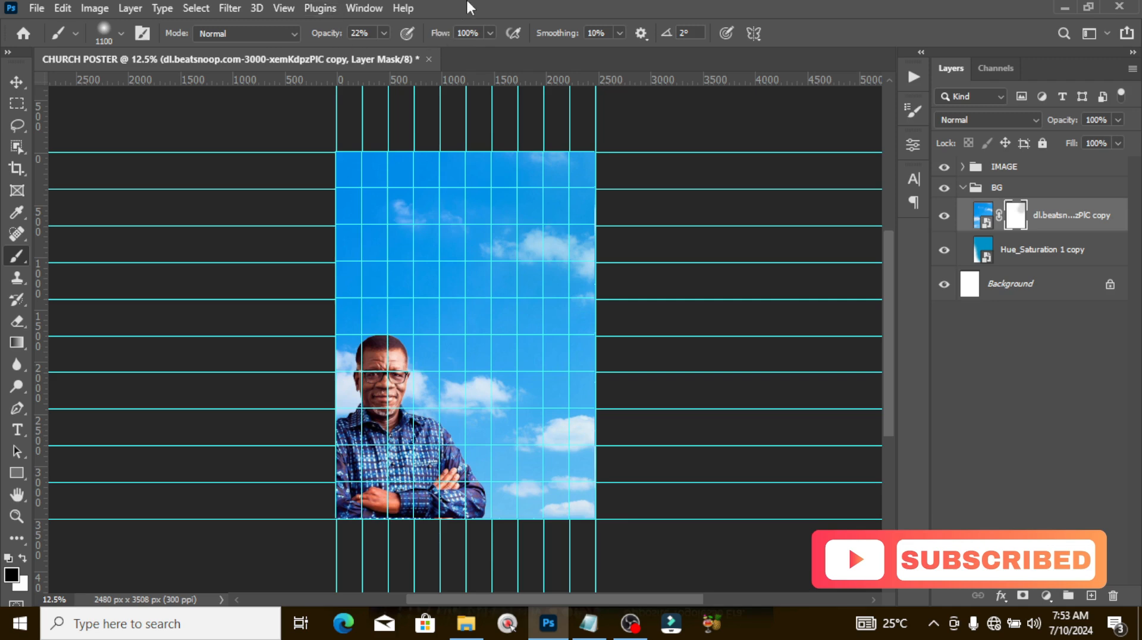
Set the brush opacity to 100% and paint black on the sky mask to hide the clouds across the canvas's right half
left_click_drag(470, 7, 475, 146)
left_click_drag(388, 173, 497, 187)
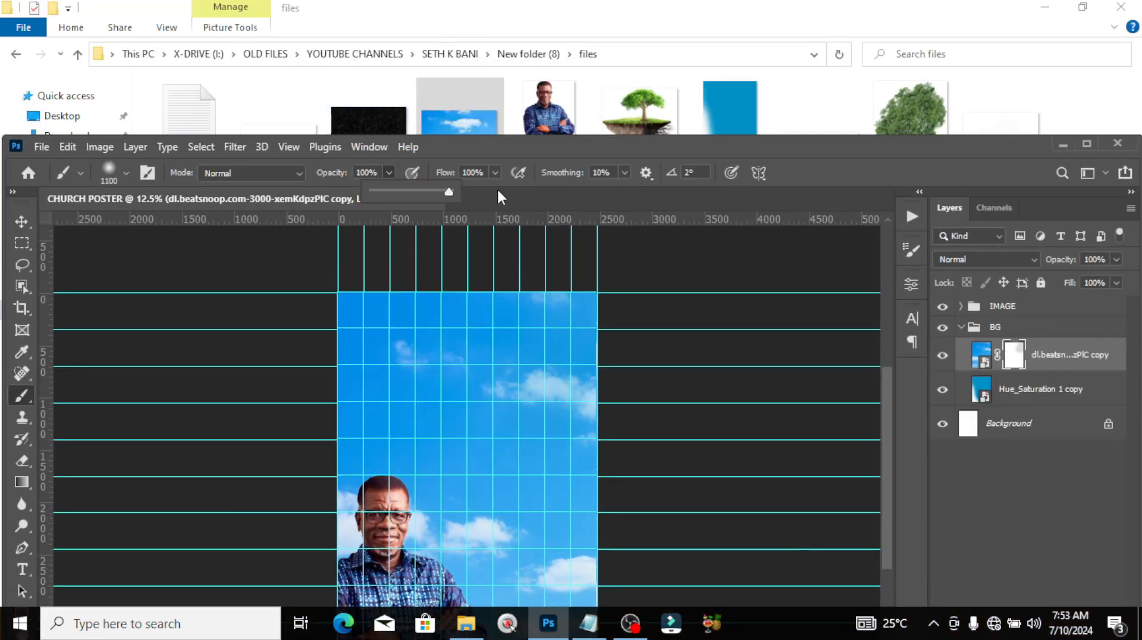
double_click(522, 149)
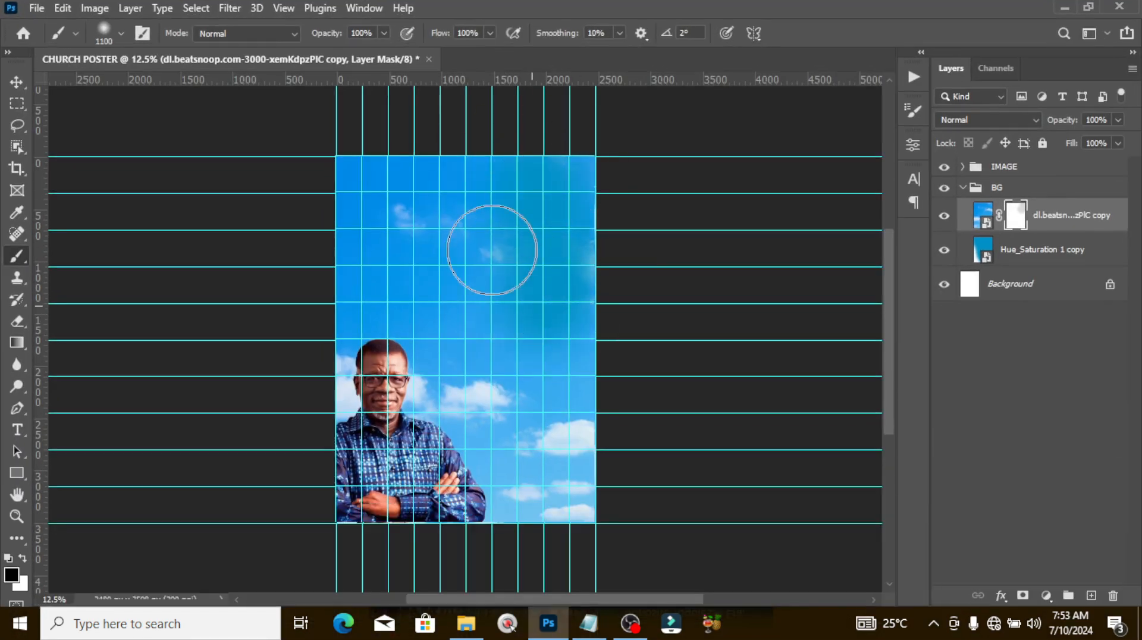
mouse_move(523, 236)
left_mouse_down()
mouse_move(594, 292)
mouse_move(586, 506)
mouse_move(546, 438)
mouse_move(558, 550)
mouse_move(537, 376)
mouse_move(428, 145)
mouse_move(577, 307)
mouse_move(564, 481)
mouse_move(616, 428)
mouse_move(614, 351)
left_mouse_up()
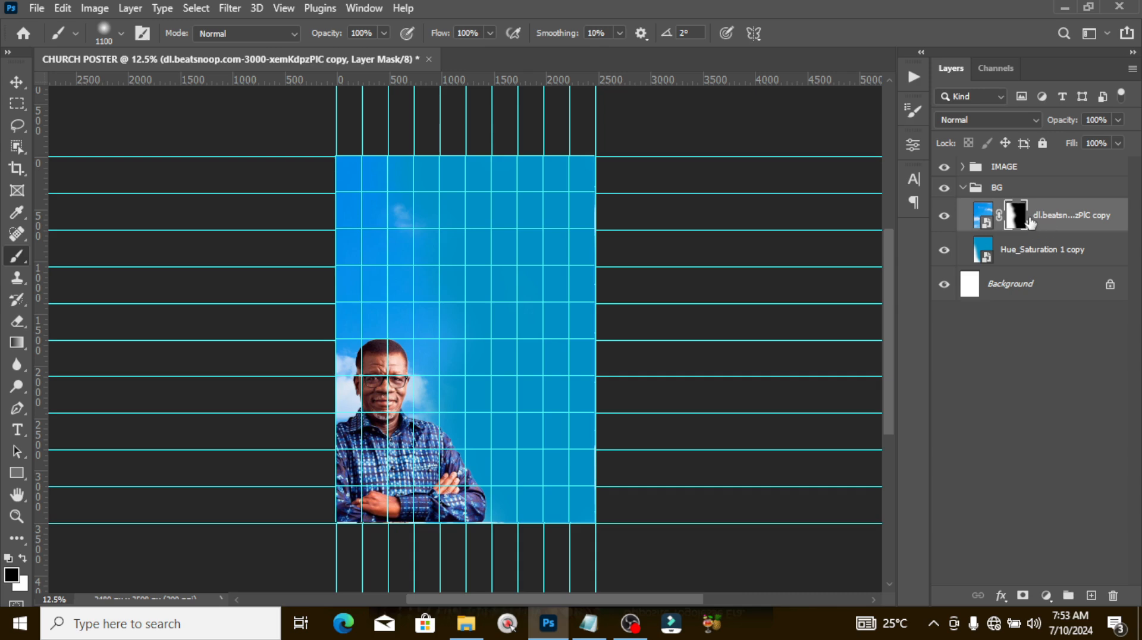
Paint white on the sky mask to restore the clouds beside the man, and paint black to hide them again
key("x")
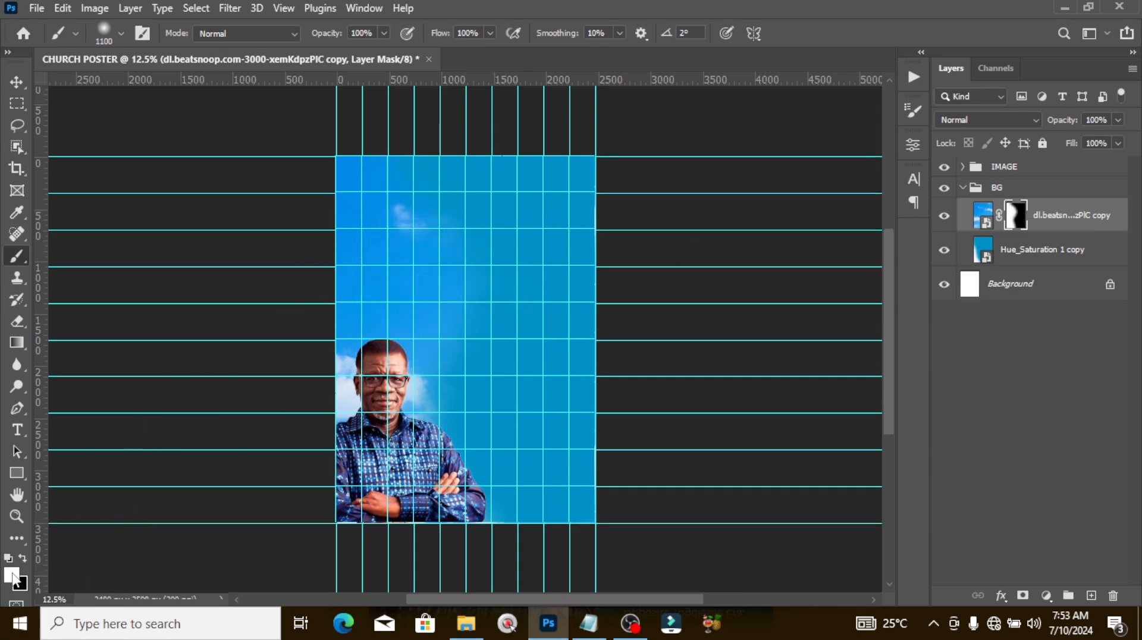
mouse_move(452, 372)
left_mouse_down()
mouse_move(413, 426)
mouse_move(445, 427)
mouse_move(441, 473)
left_mouse_up()
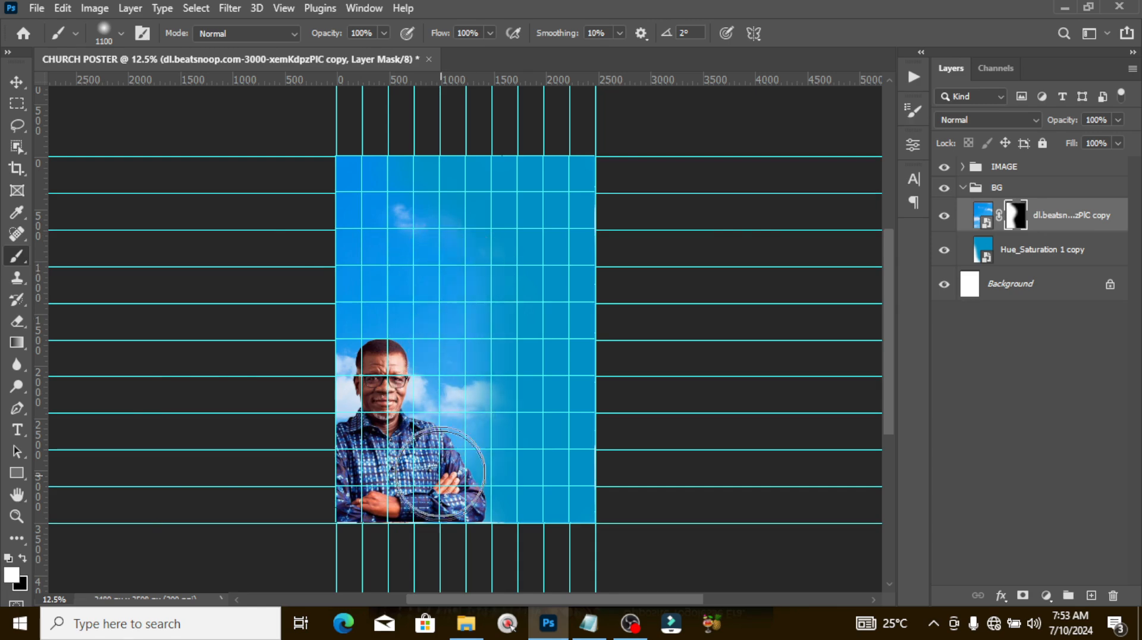
key("x")
mouse_move(507, 393)
left_mouse_down()
mouse_move(494, 434)
mouse_move(483, 387)
mouse_move(478, 427)
mouse_move(498, 473)
left_mouse_up()
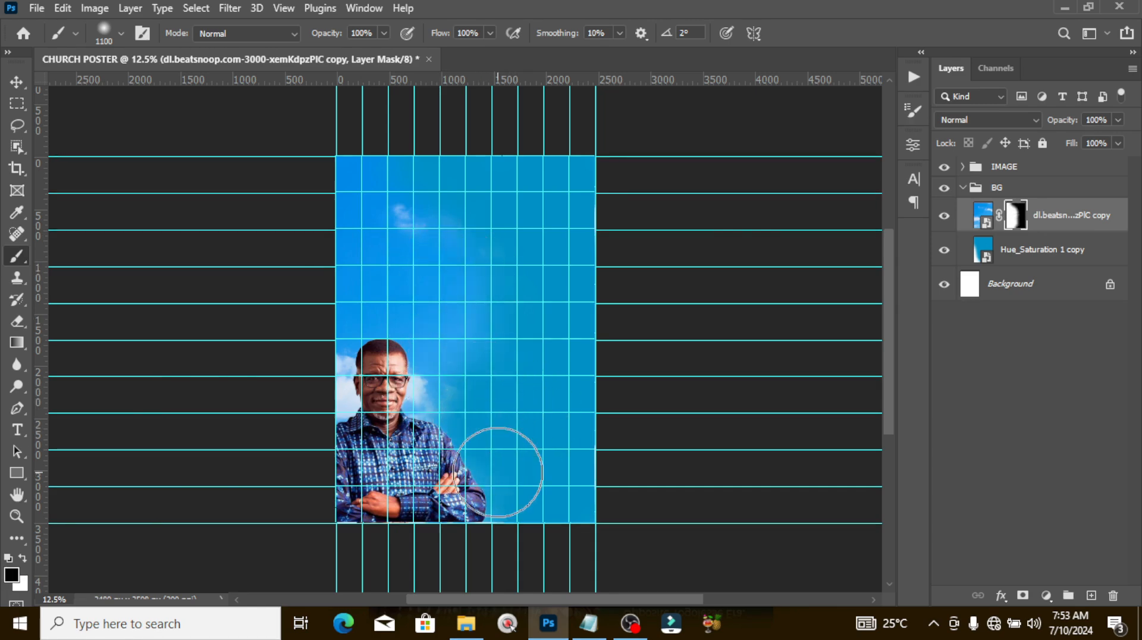
Add an Exposure adjustment layer above the masked sky layer and lower its exposure to darken the background
left_click(1059, 221)
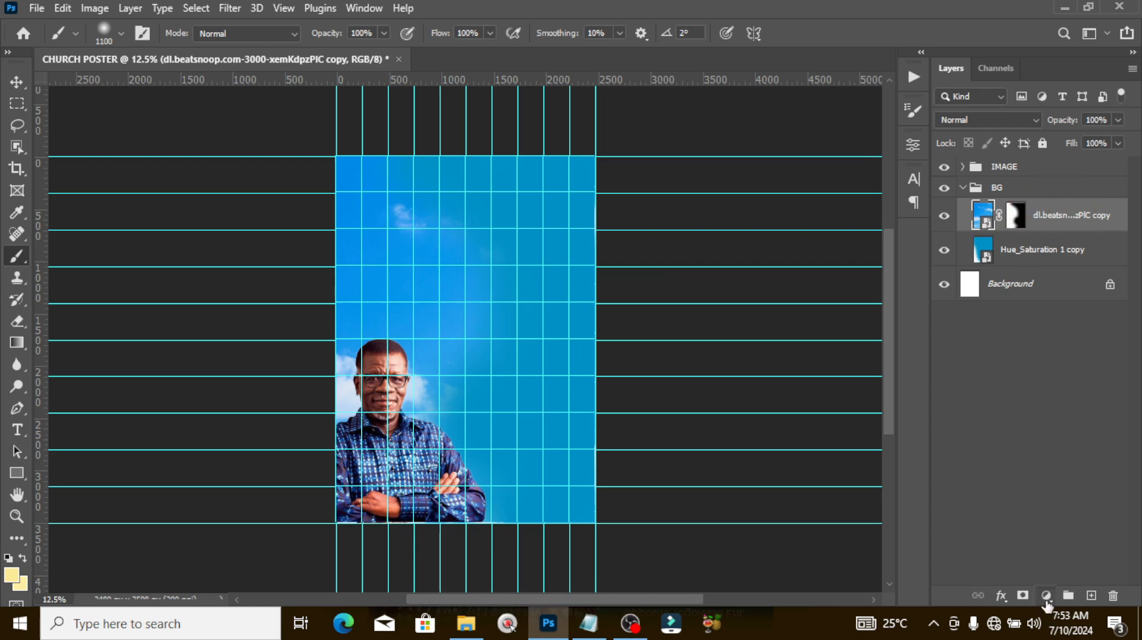
left_click(1046, 597)
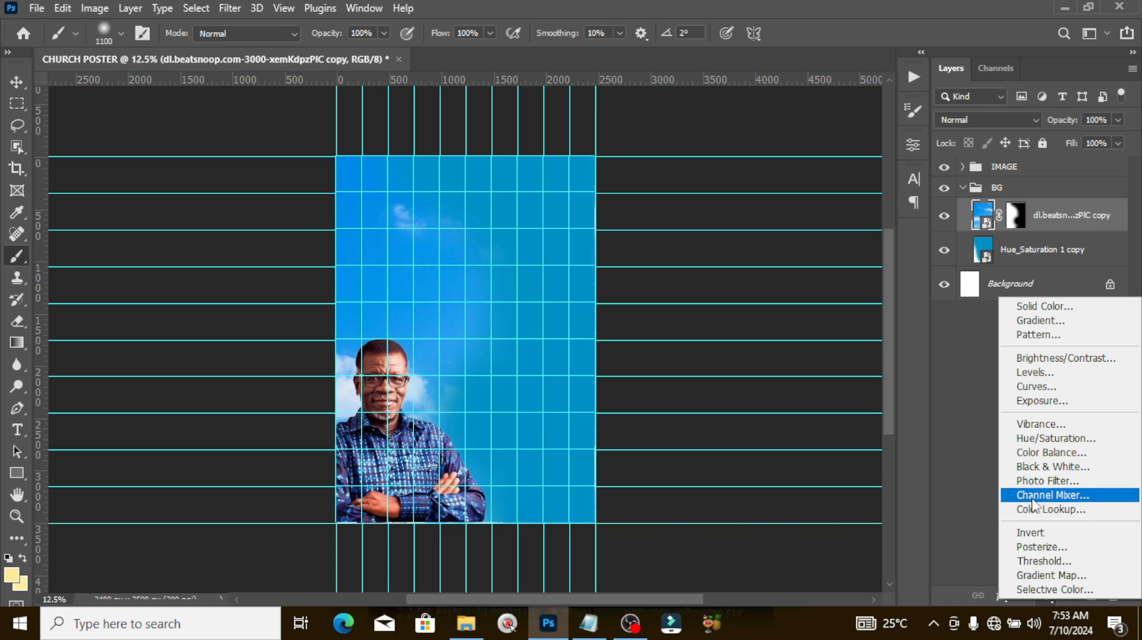
left_click(1038, 400)
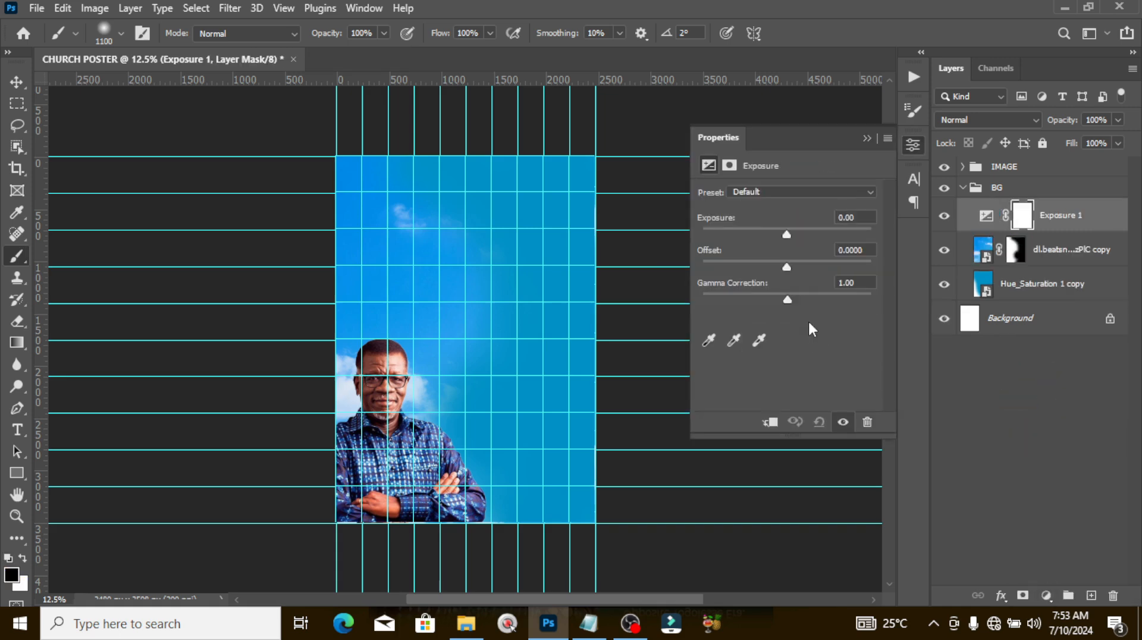
left_click_drag(784, 233, 773, 238)
left_click(866, 138)
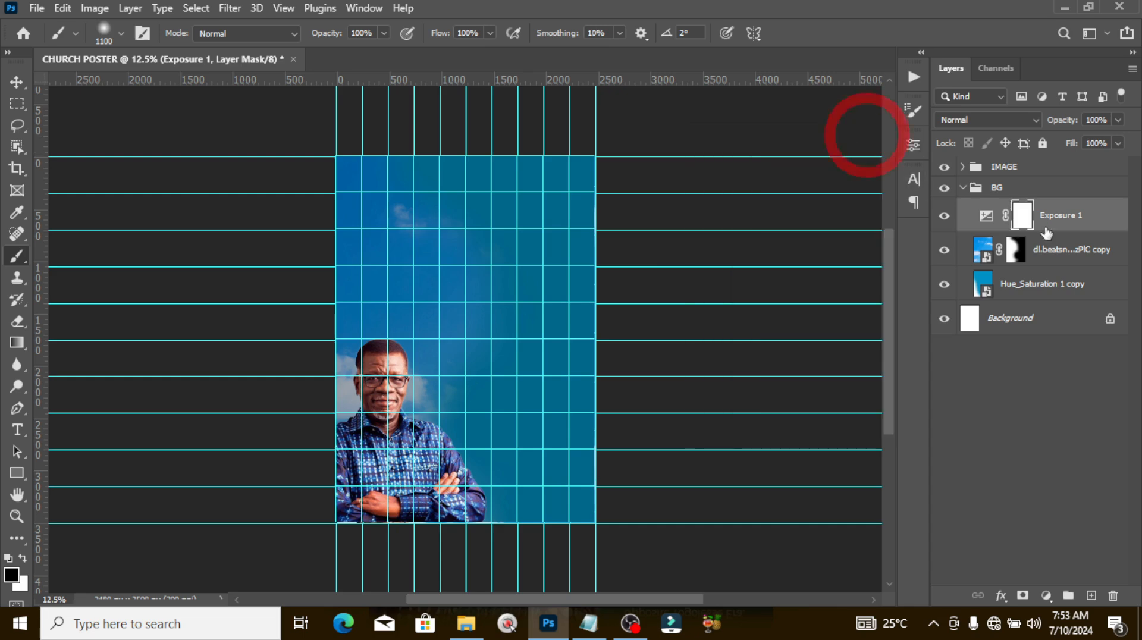
Create a new layer above Exposure 1 and paint a white (ffffff) glow behind the man along the left side with a 1400 px brush
left_click(1061, 225)
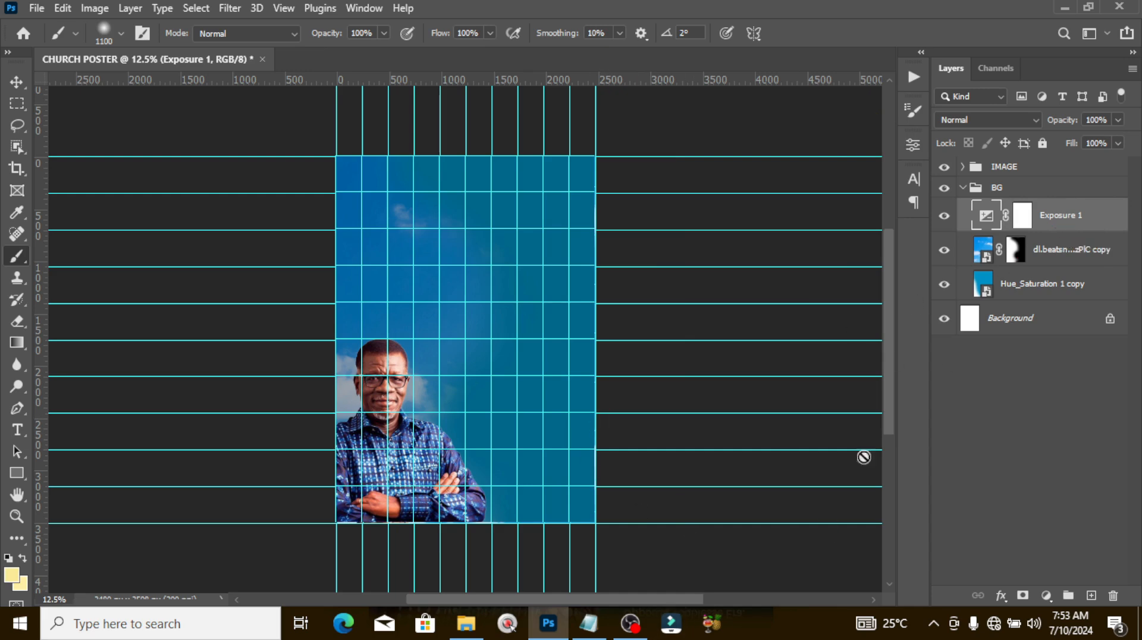
left_click(1092, 596)
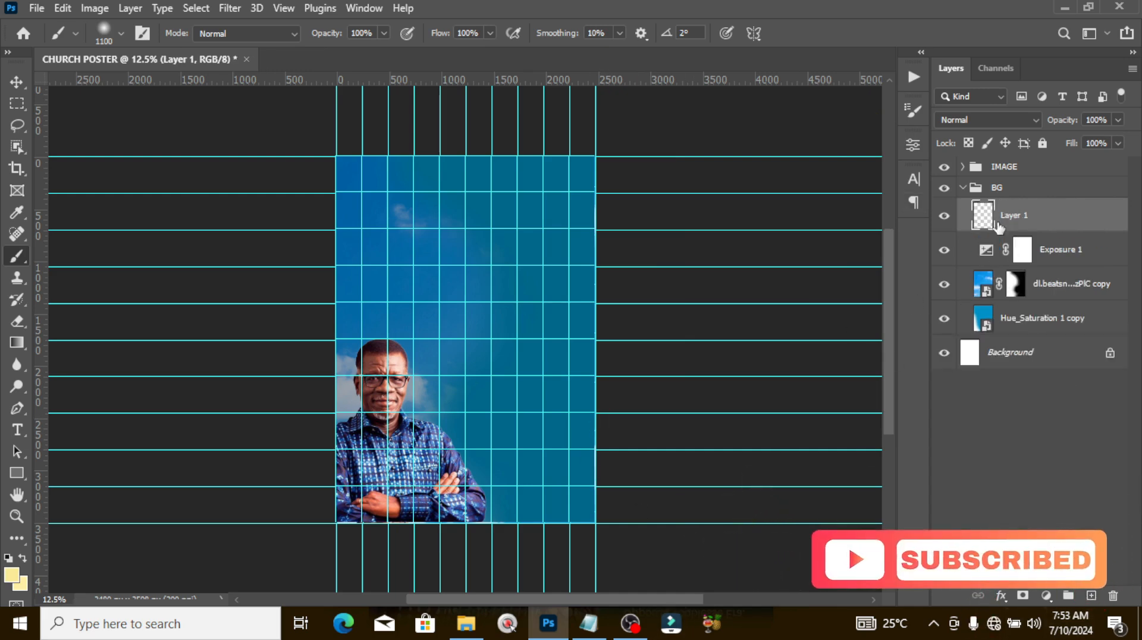
key("bracketright")
key("bracketright")
key("bracketright")
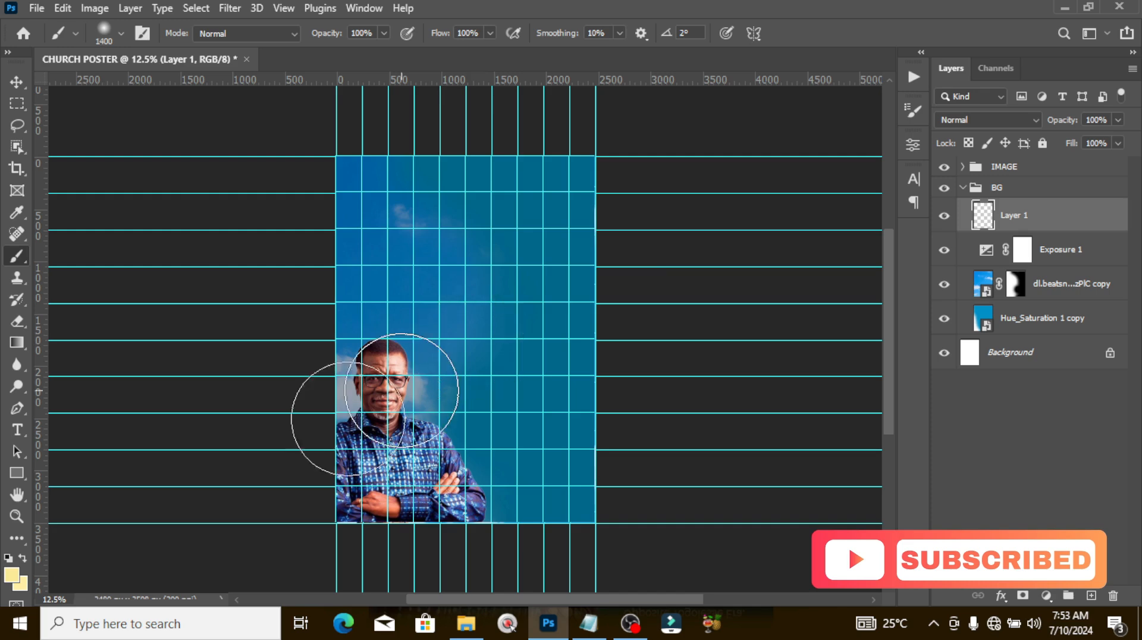
left_click(11, 576)
type("ffffff")
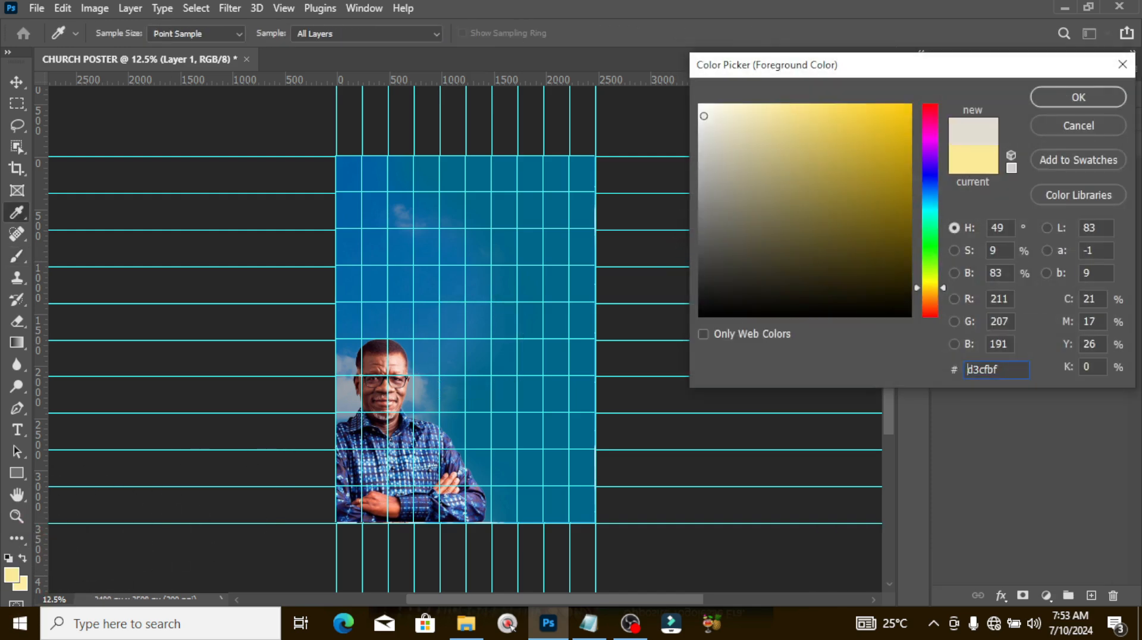
left_click(1078, 97)
mouse_move(314, 232)
left_mouse_down()
mouse_move(362, 419)
mouse_move(376, 406)
mouse_move(372, 295)
mouse_move(371, 420)
mouse_move(354, 428)
mouse_move(350, 468)
left_mouse_up()
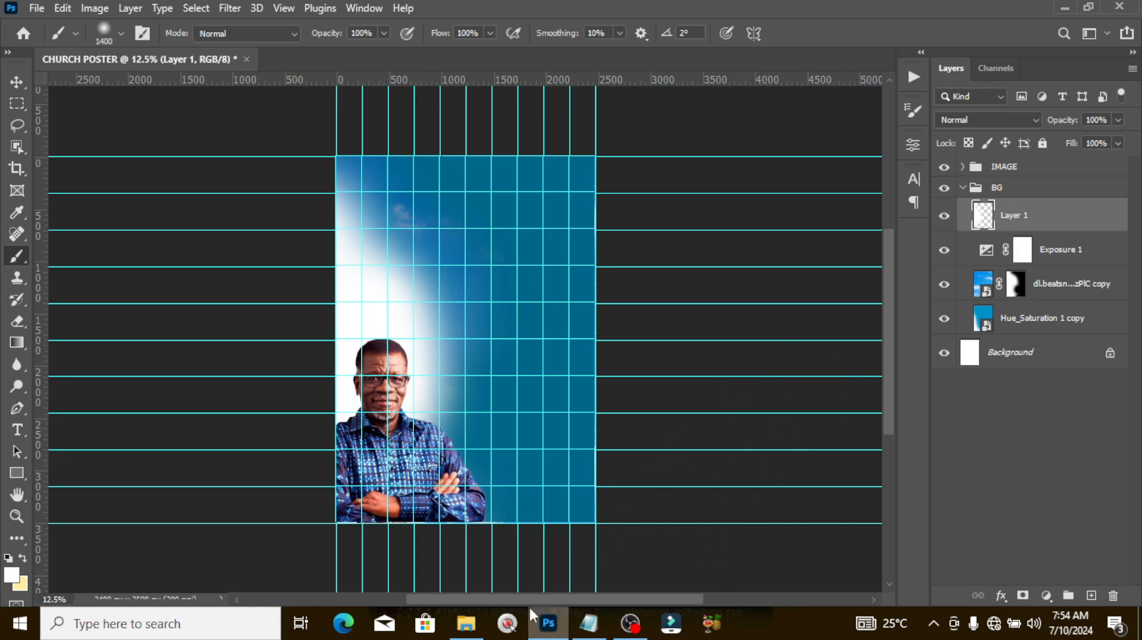
Place the freepik floating tree island image above Layer 1, enlarge it, and centre it on the canvas's left edge behind the man
left_click(466, 623)
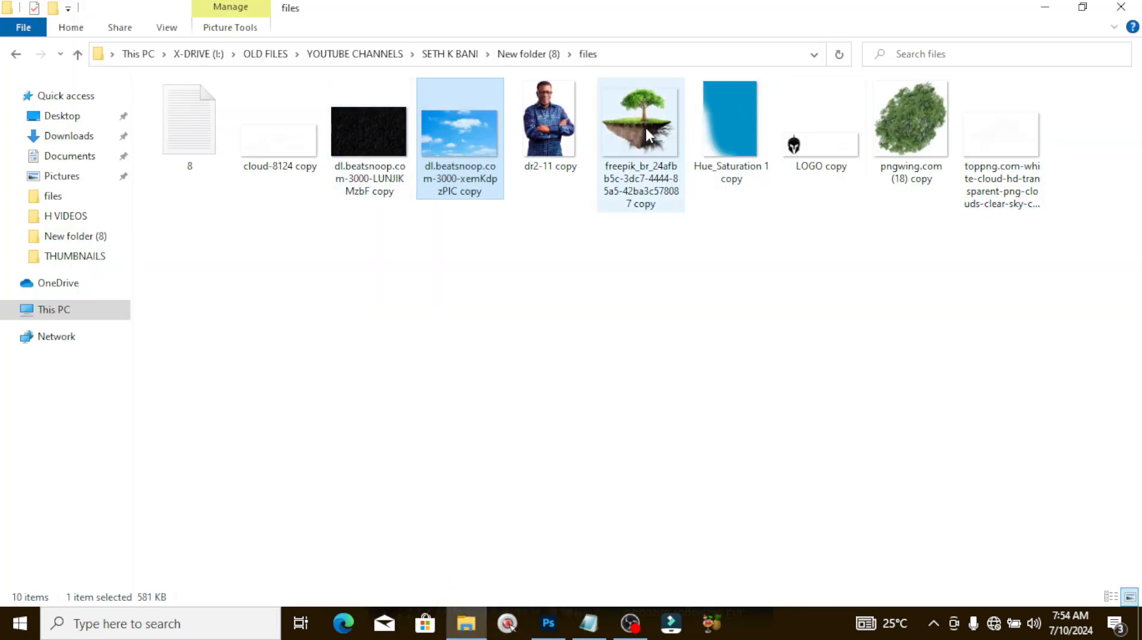
left_click_drag(649, 136, 549, 623)
left_click_drag(427, 408, 423, 375)
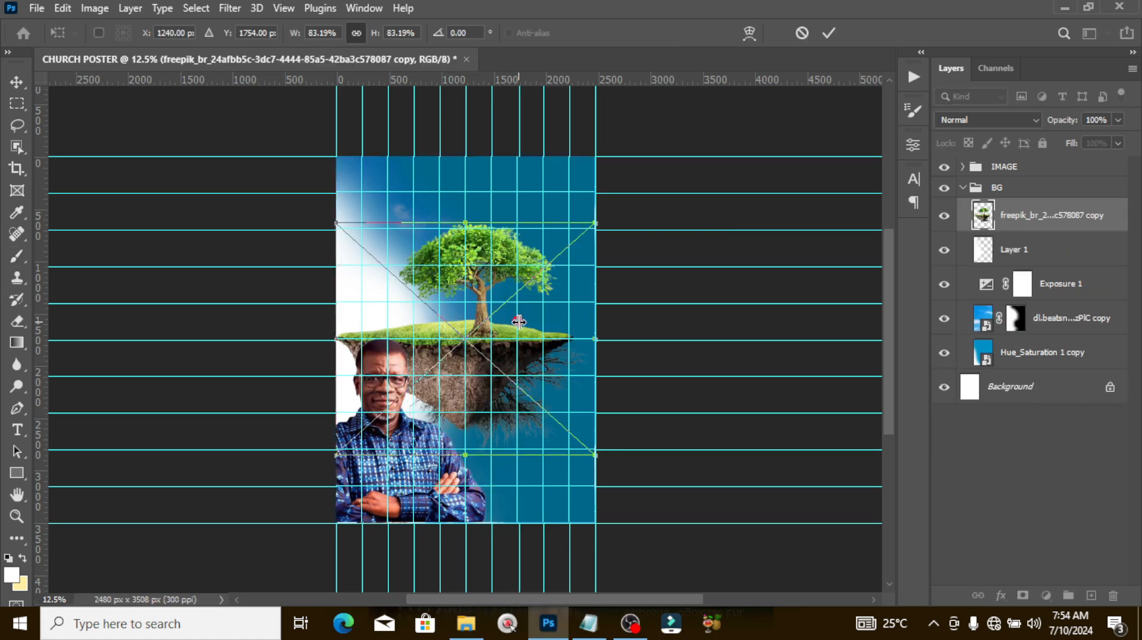
left_click_drag(519, 322, 422, 322)
left_click_drag(487, 456, 514, 482)
left_click_drag(443, 326, 406, 340)
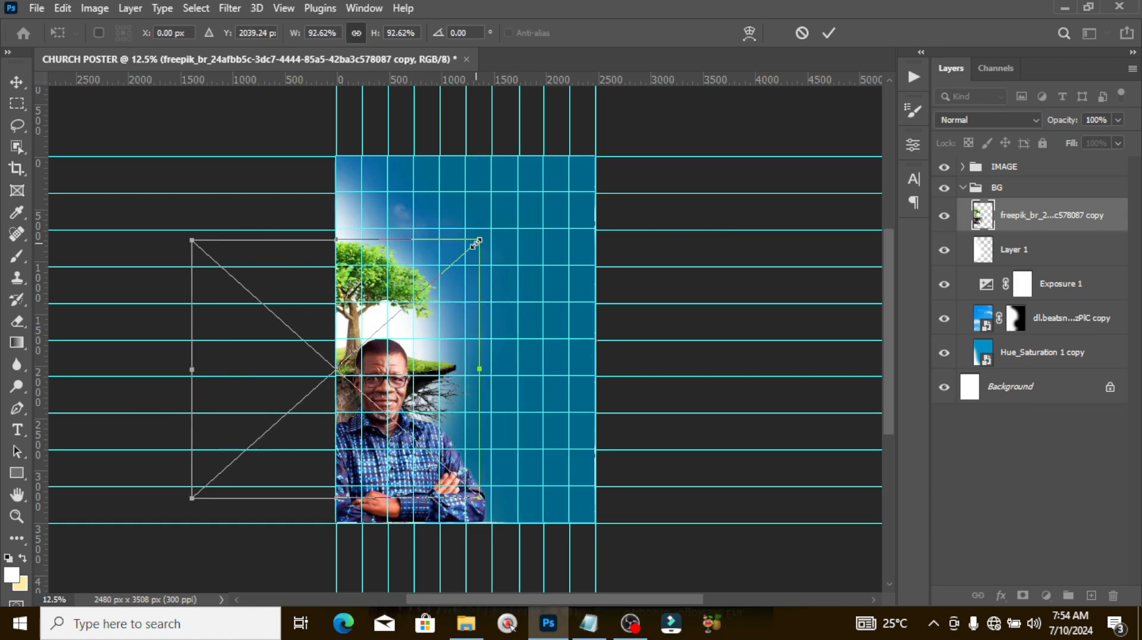
key("Return")
Add a layer mask to the tree island layer and paint black with a 700 px brush to hide the ground and roots right of the man
key("b")
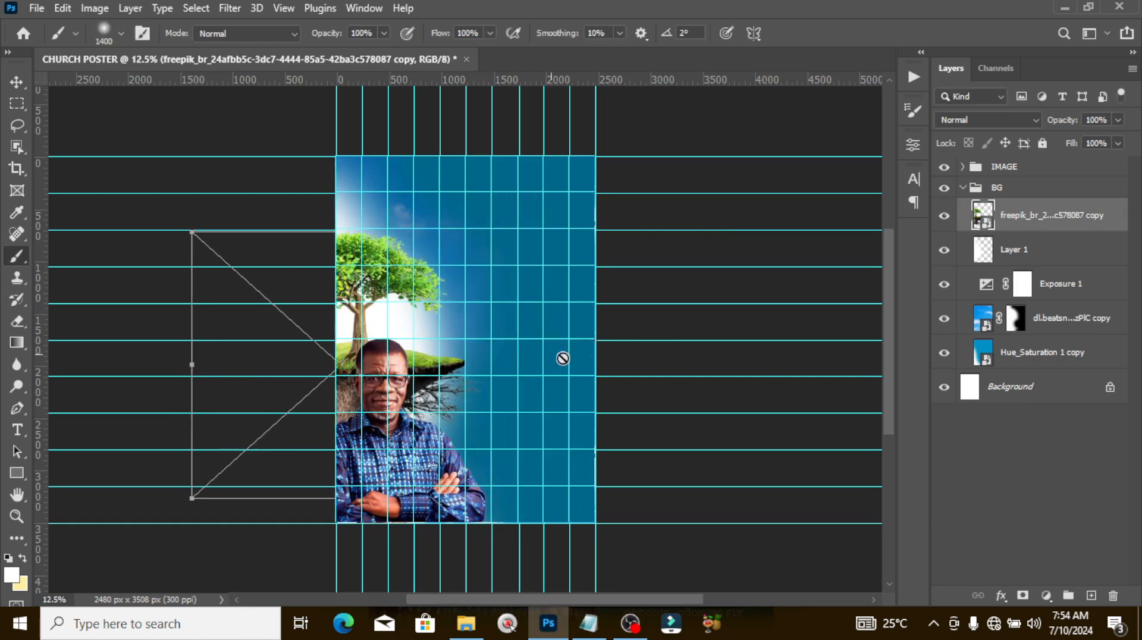
left_click(1033, 217)
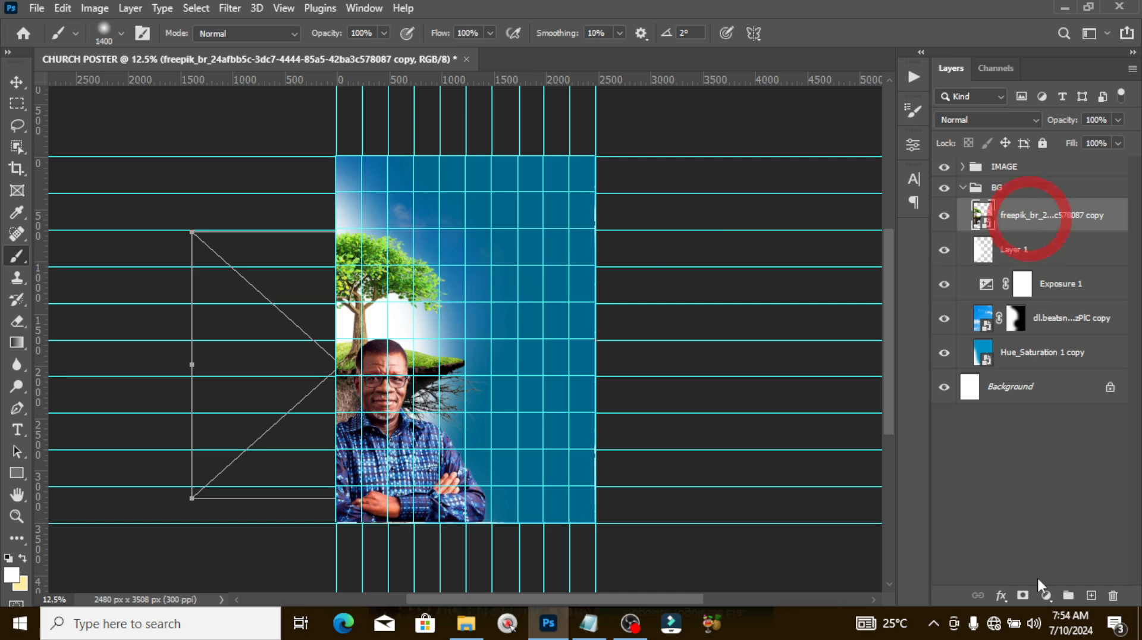
left_click(1023, 595)
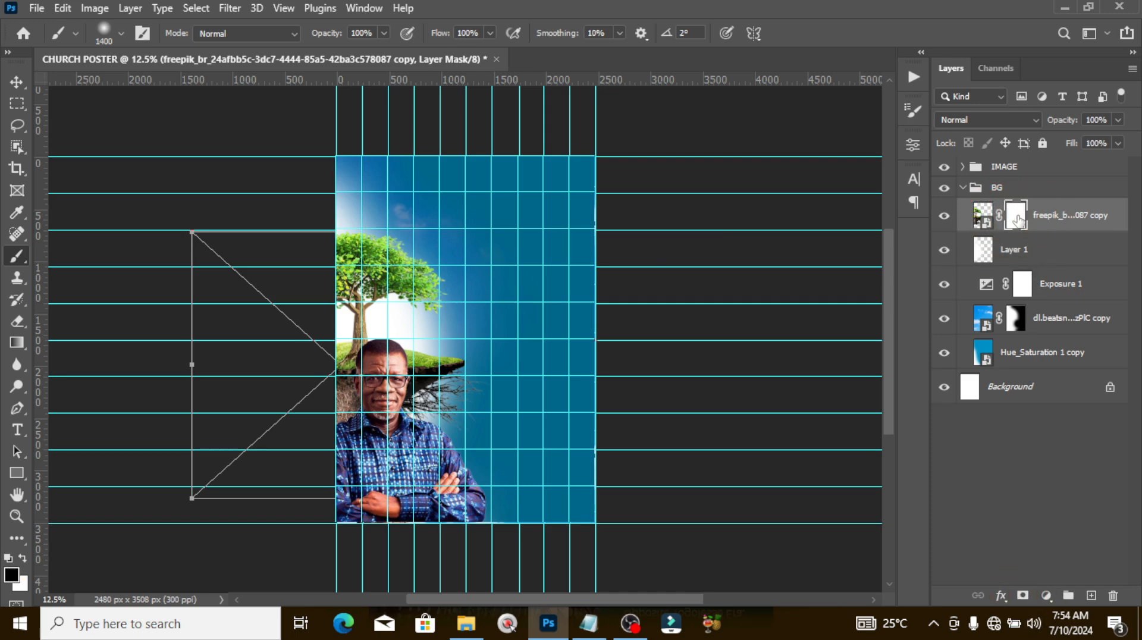
key("bracketleft")
key("bracketleft")
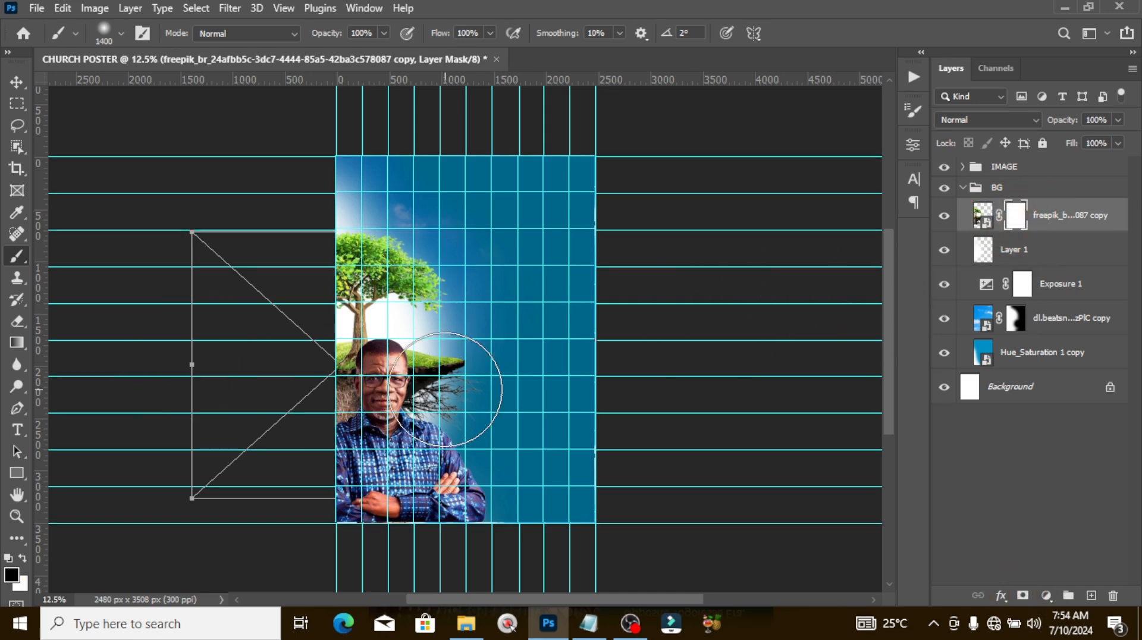
key("bracketleft")
key("bracketleft")
key("bracketleft")
key("bracketleft")
key("bracketleft")
mouse_move(454, 369)
left_mouse_down()
mouse_move(443, 395)
mouse_move(444, 343)
mouse_move(451, 409)
left_mouse_up()
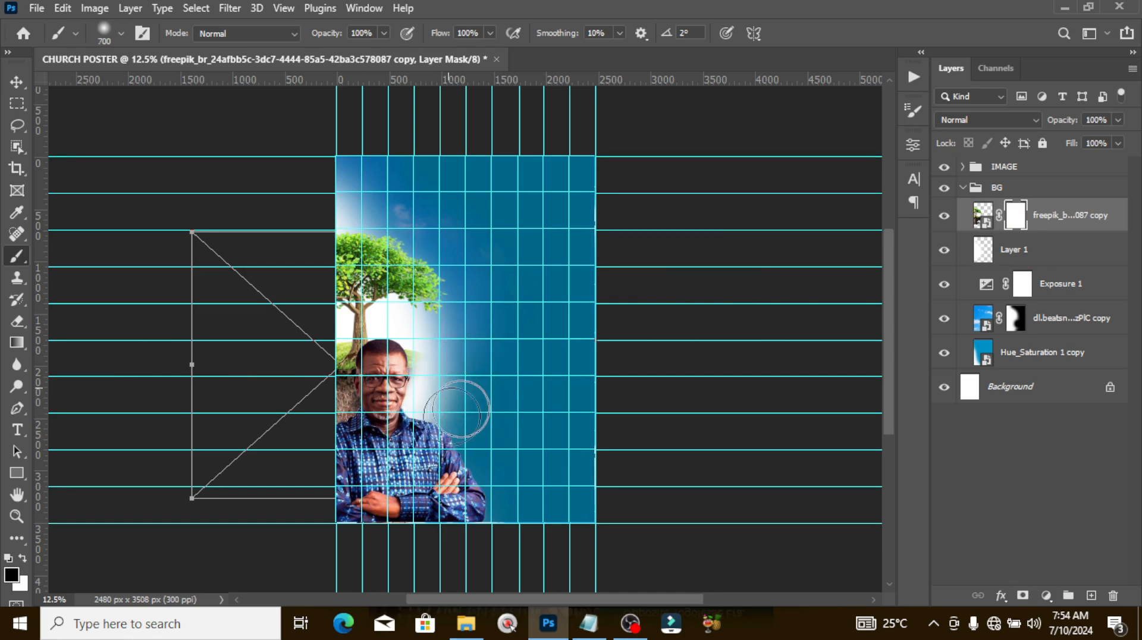
Place the pngwing.com (18) copy bush image above the tree island layer at 100% scale, behind the man's head and shoulders
key("alt+Tab")
left_click_drag(900, 142, 481, 394)
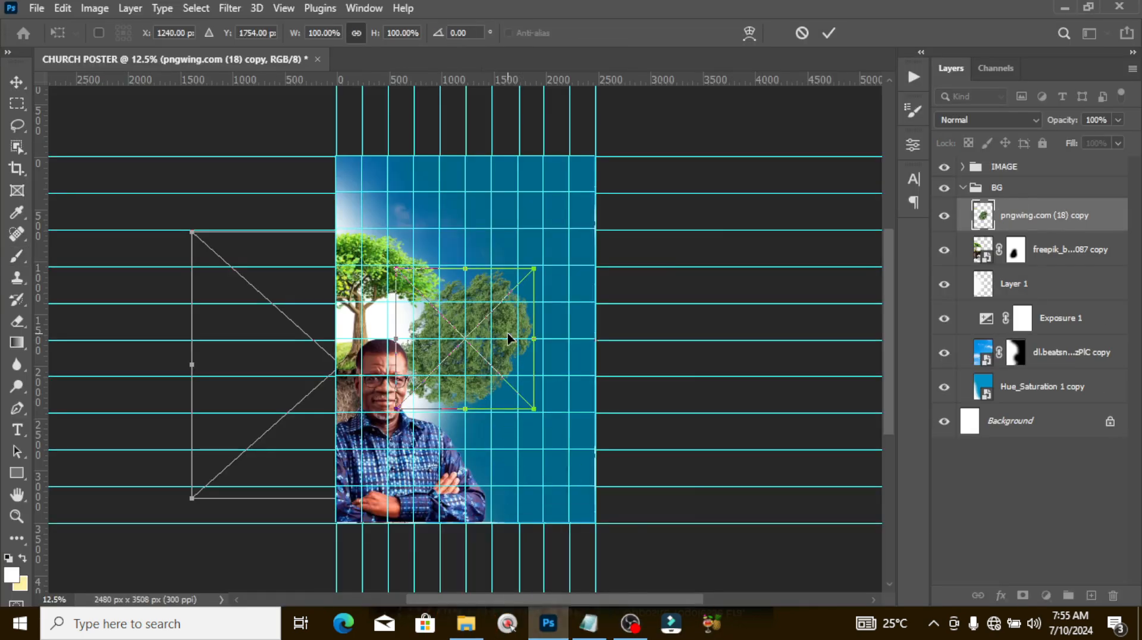
left_click_drag(507, 338, 424, 406)
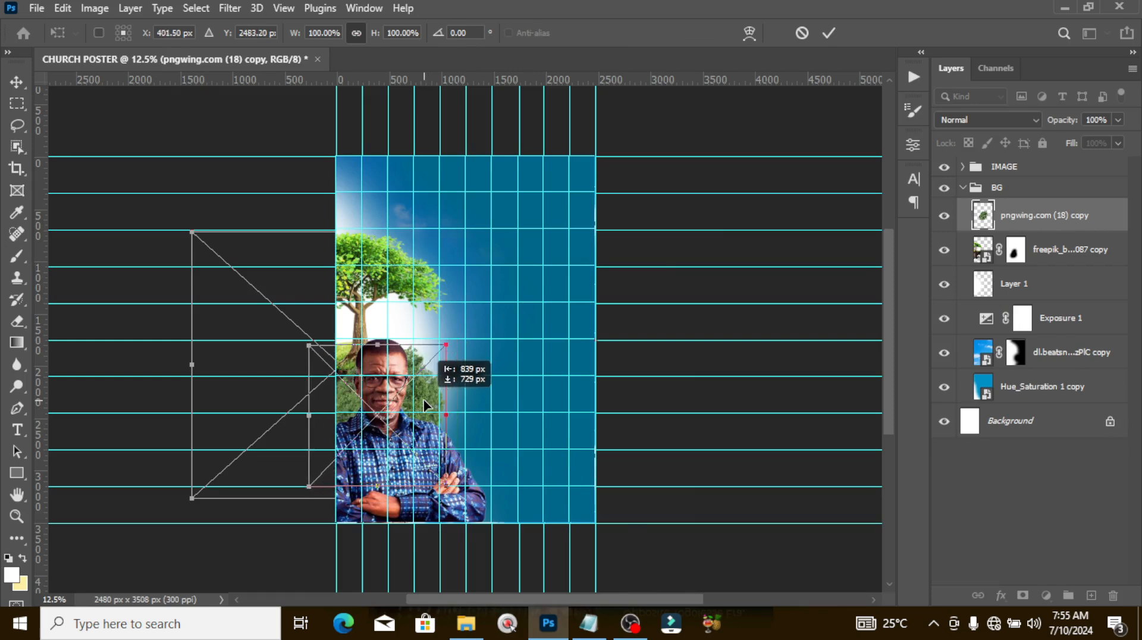
key("Return")
key("b")
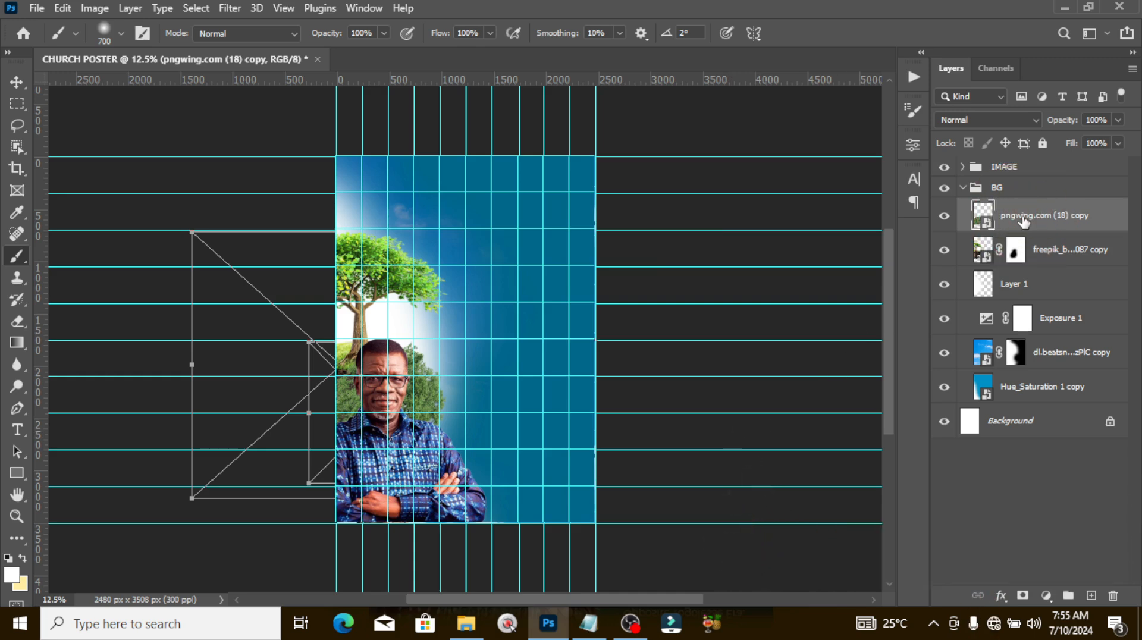
Place the toppng.com white cloud image above the bush layer, scaled to 39.78% and rotated 6.42°, over the poster's top-left corner
left_click(465, 625)
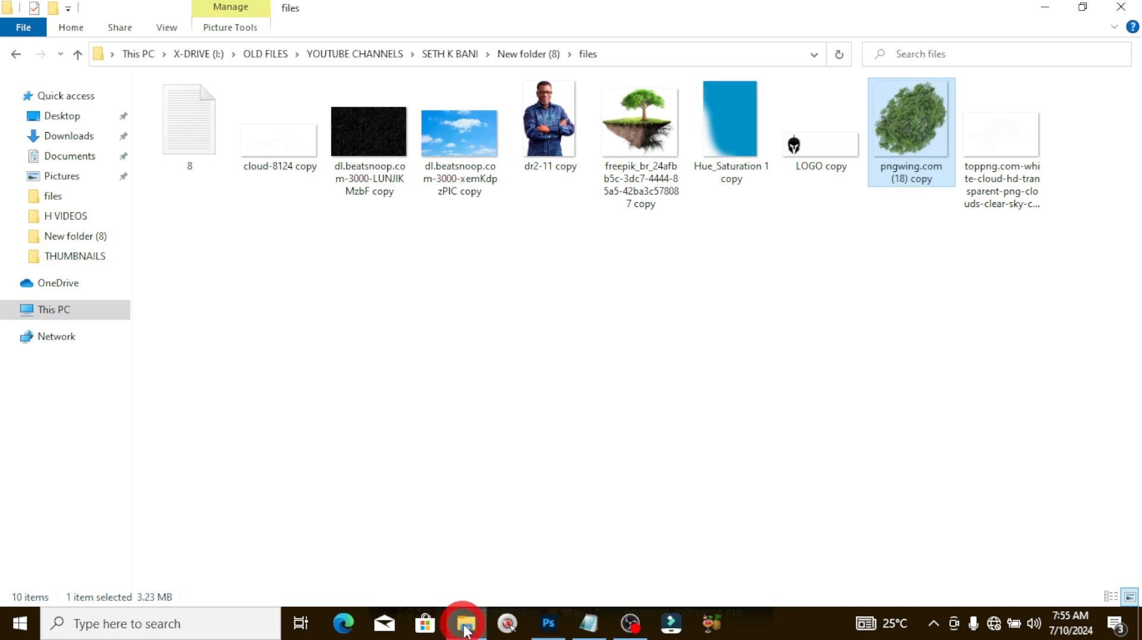
left_click(288, 148)
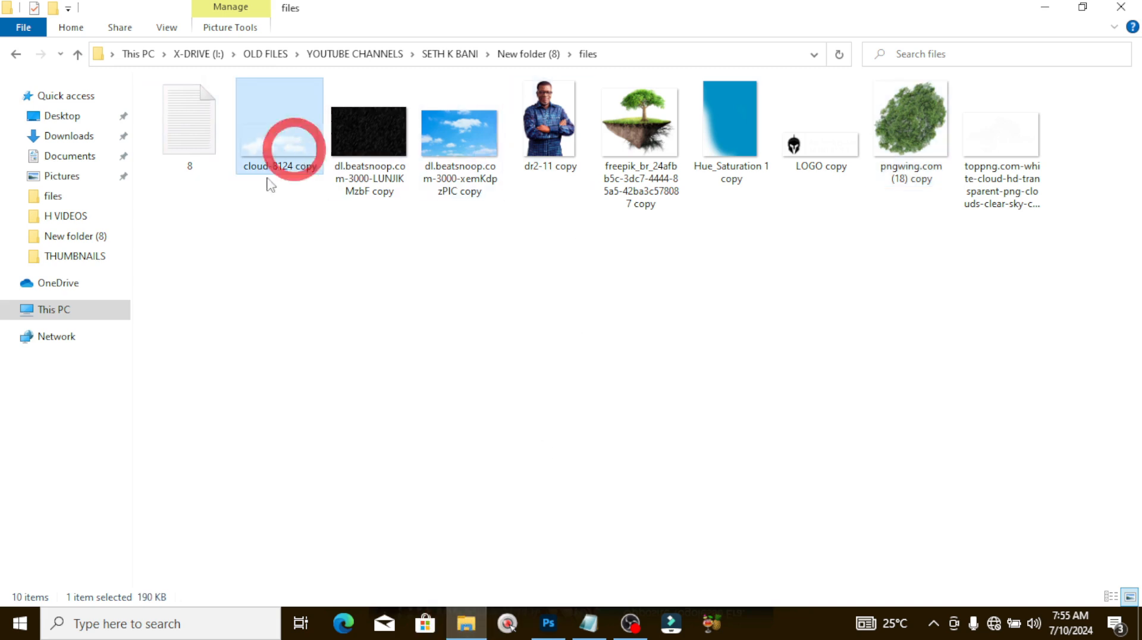
left_click(816, 145)
left_click(1000, 146)
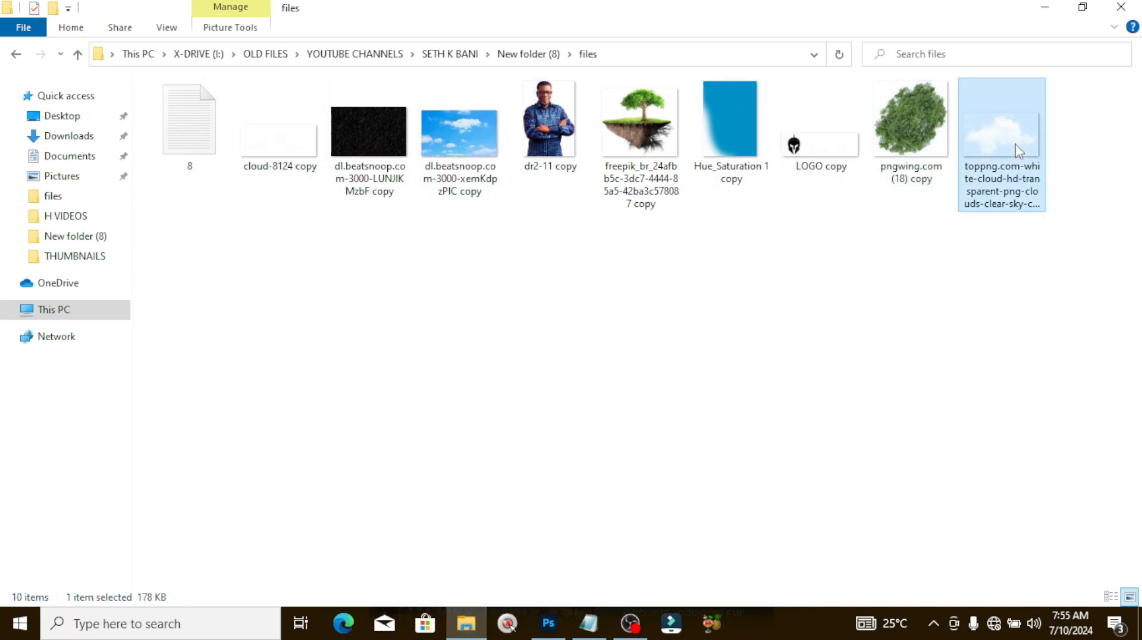
left_click_drag(1000, 157, 419, 339)
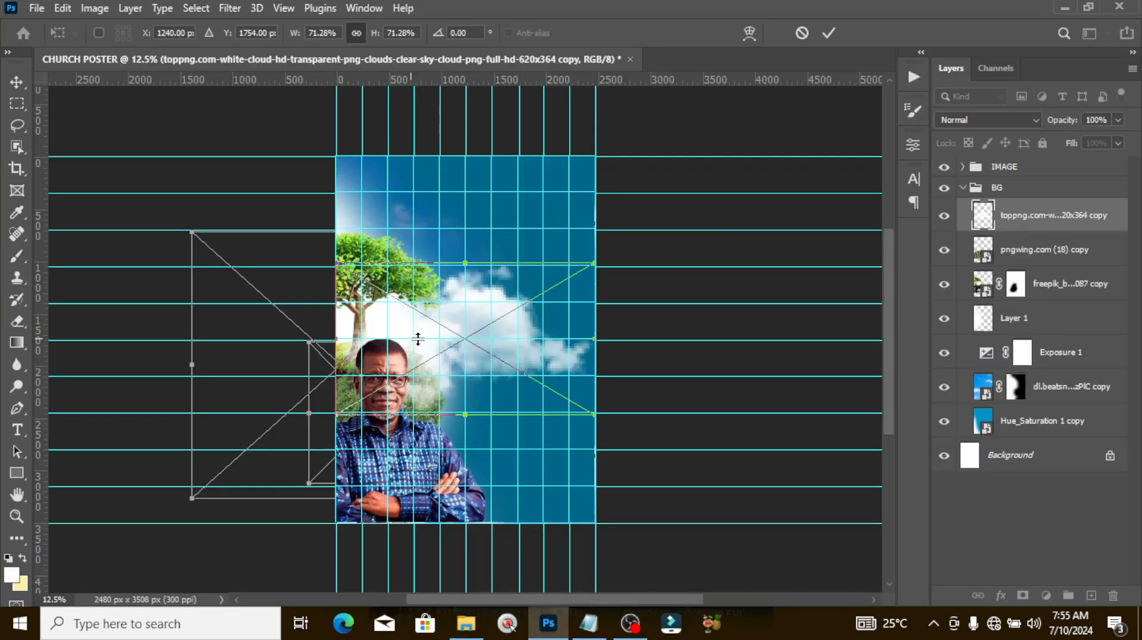
left_click_drag(484, 323, 451, 177)
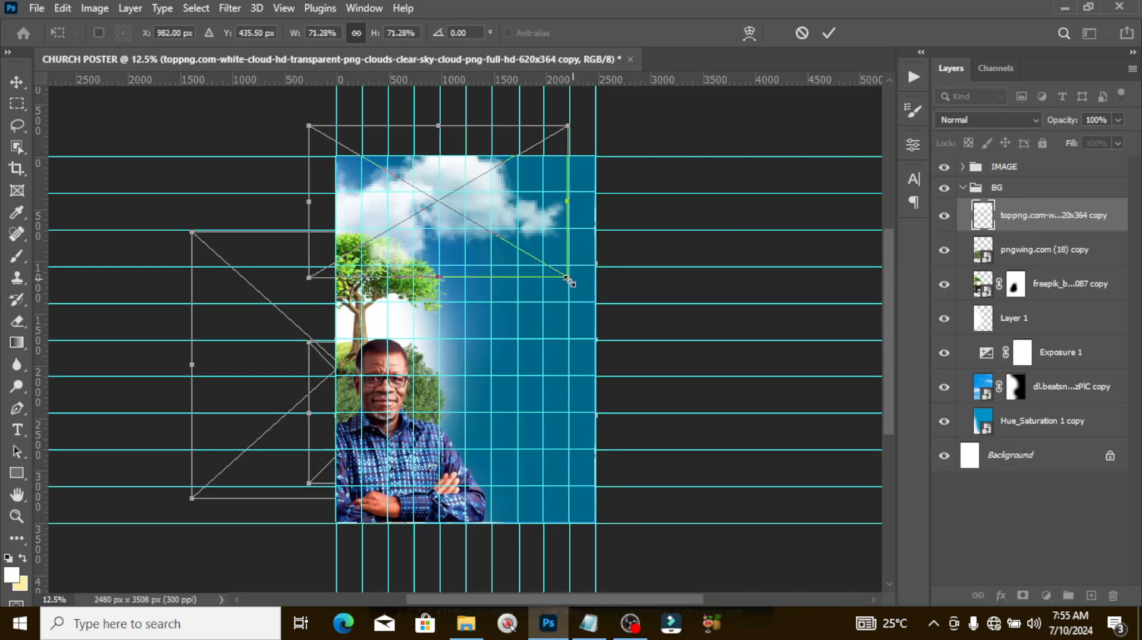
left_click_drag(569, 282, 444, 224)
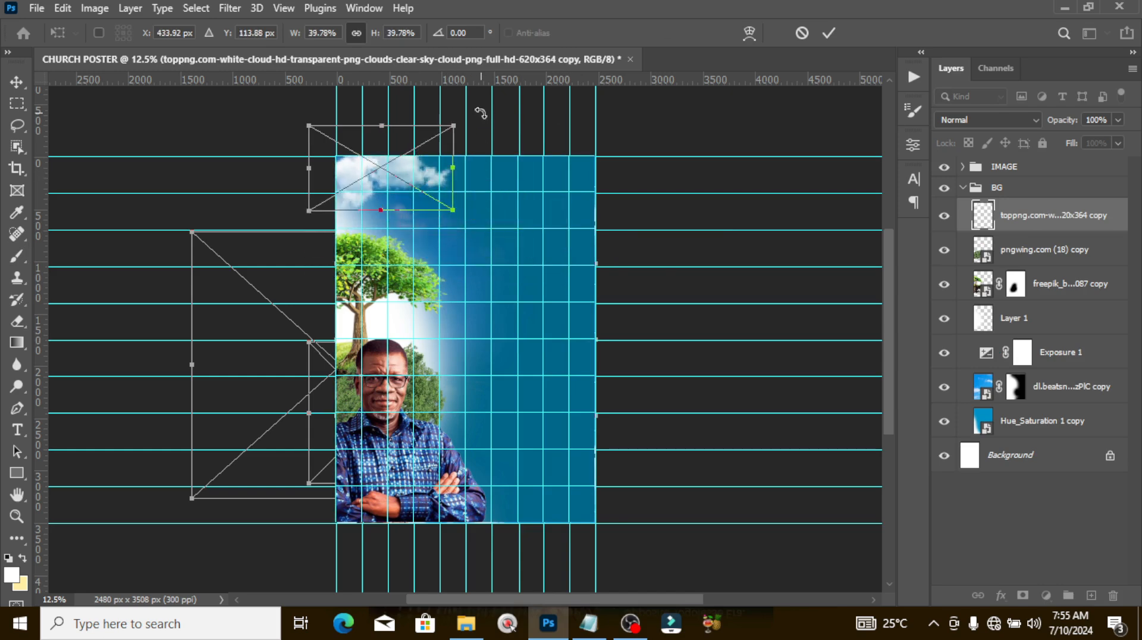
left_click_drag(482, 113, 515, 107)
mouse_move(423, 166)
left_mouse_down()
mouse_move(426, 178)
mouse_move(415, 165)
left_mouse_up()
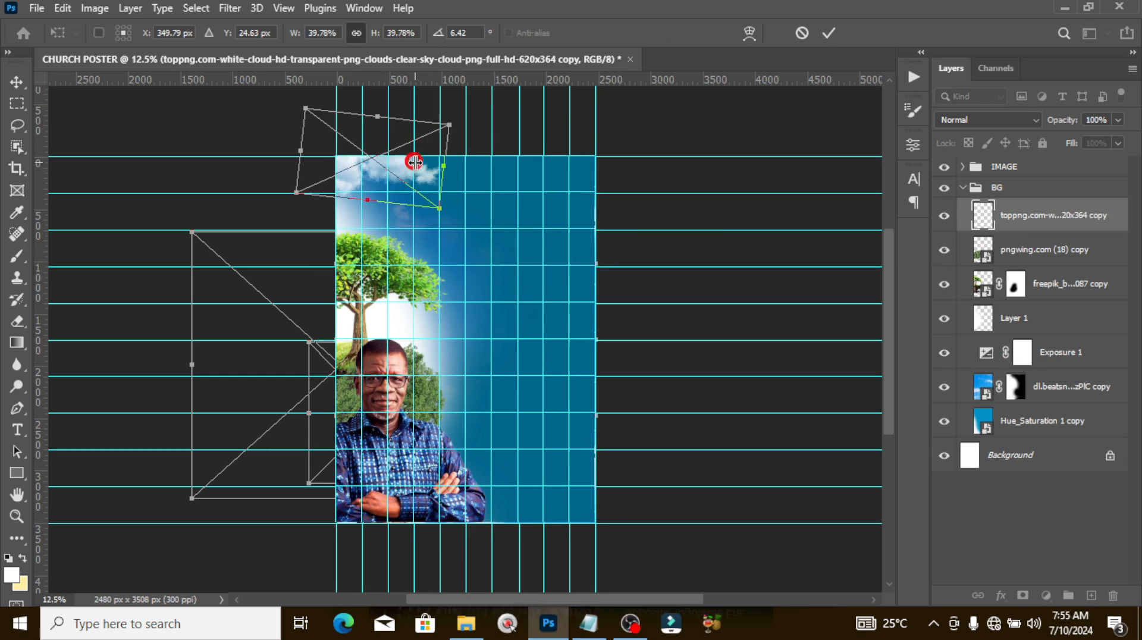
key("Return")
Duplicate the cloud layer twice, and shift copy 2 and the original cloud slightly right along the poster's top edge
key("b")
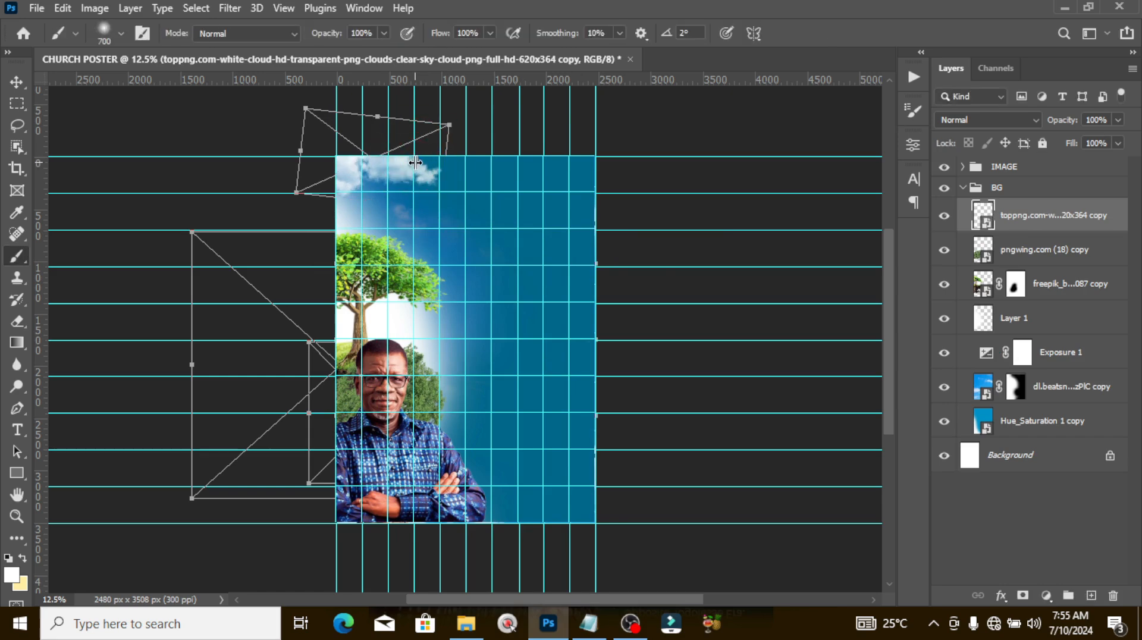
key("ctrl+j")
key("ctrl+j")
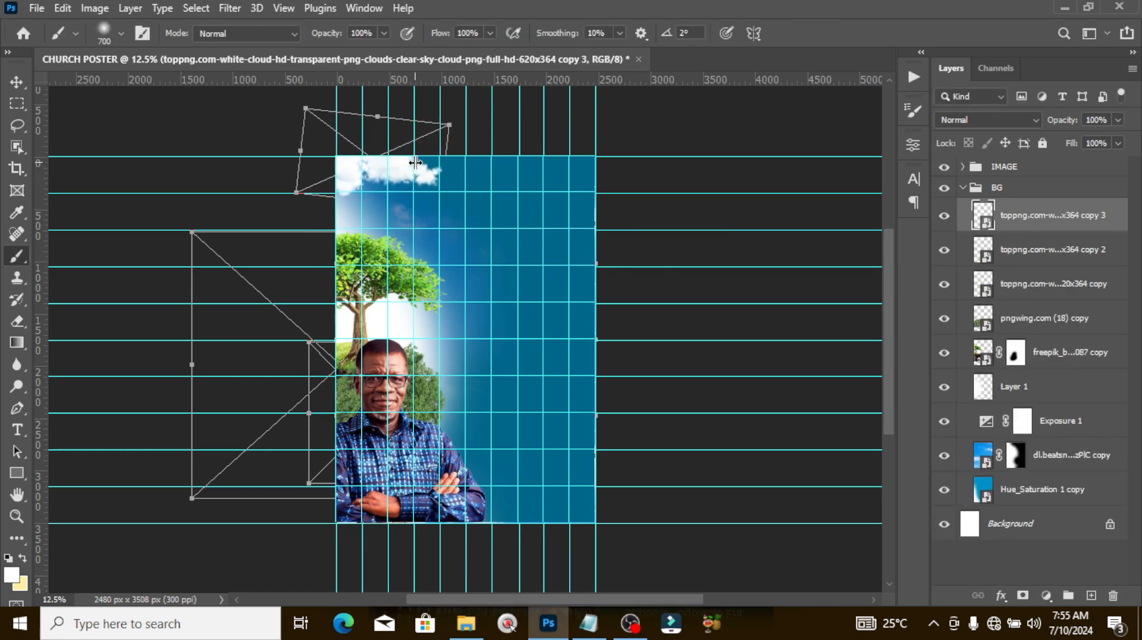
left_click(1041, 250, "shift")
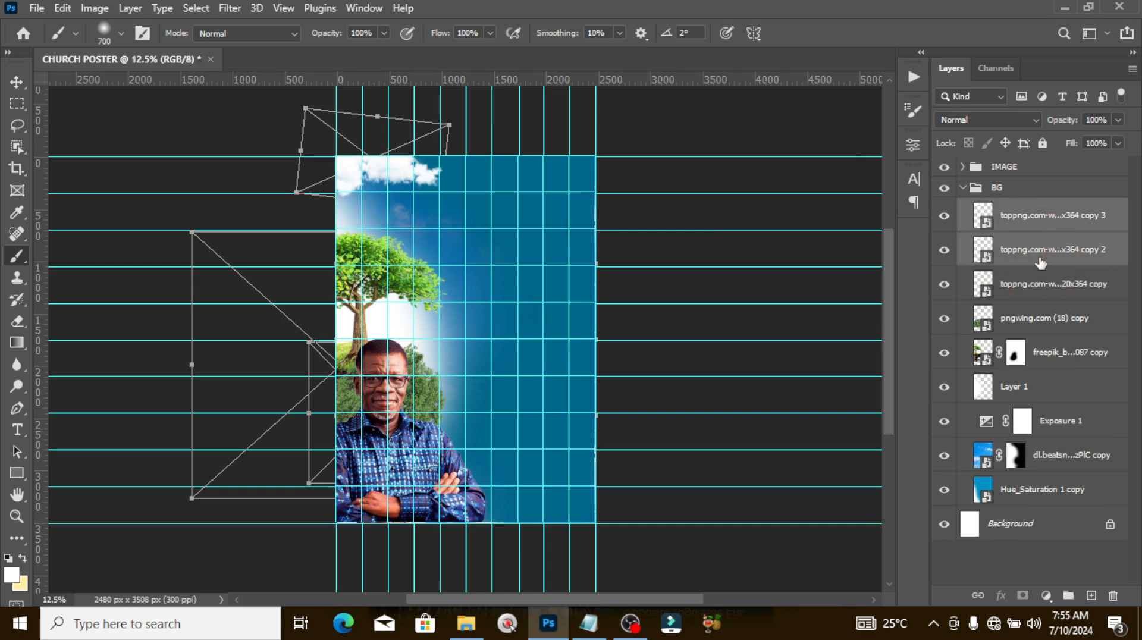
key("v")
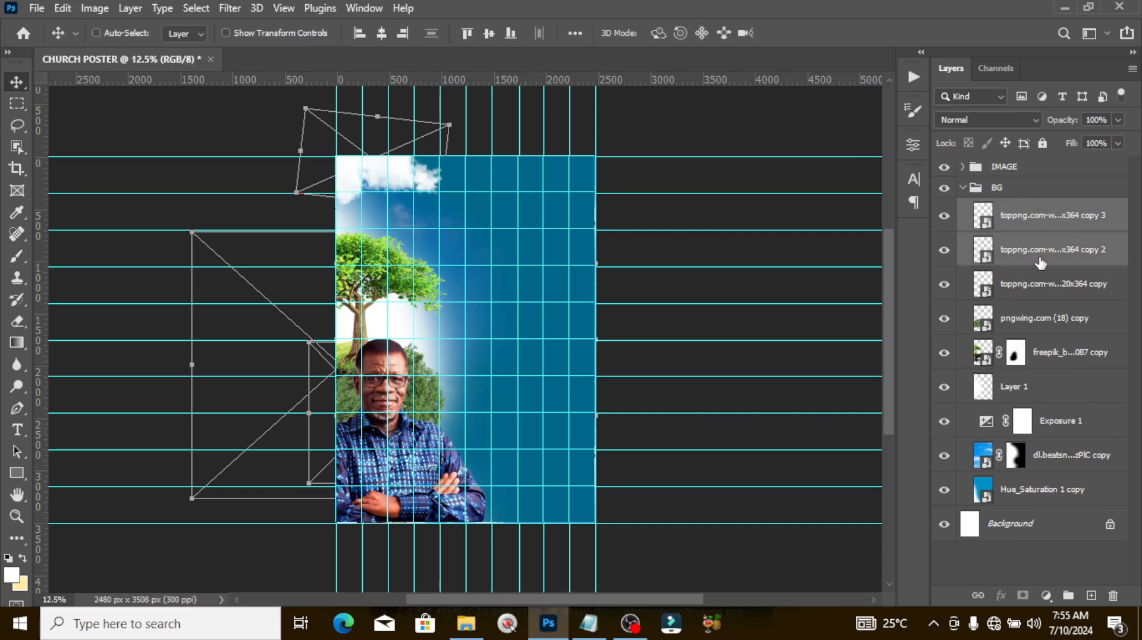
left_click(1026, 292, "shift")
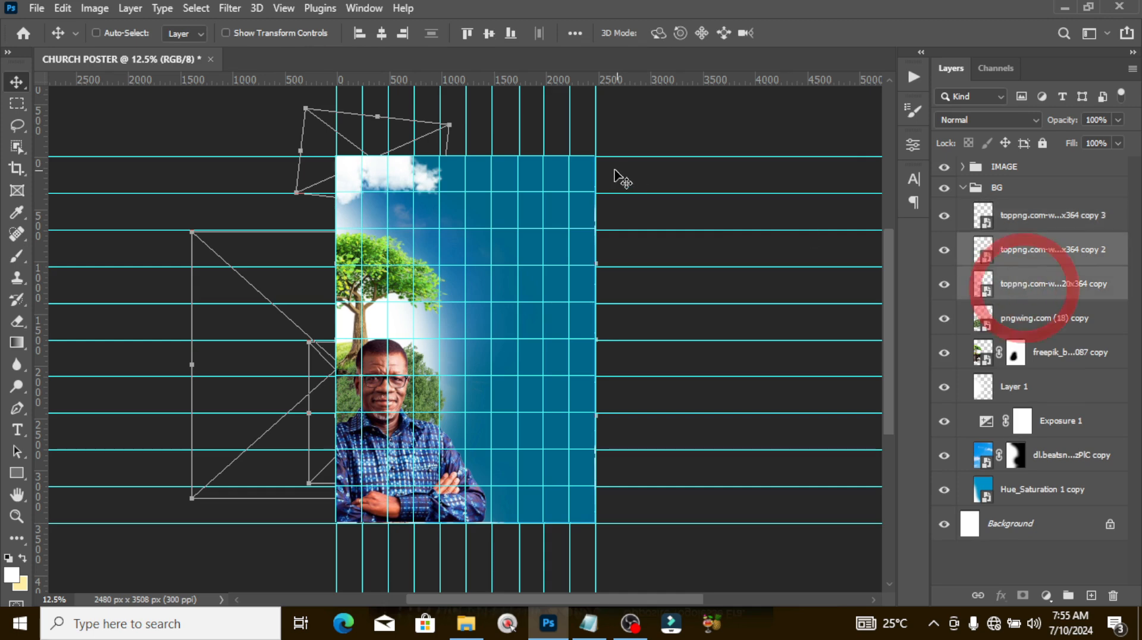
left_click_drag(430, 180, 455, 173)
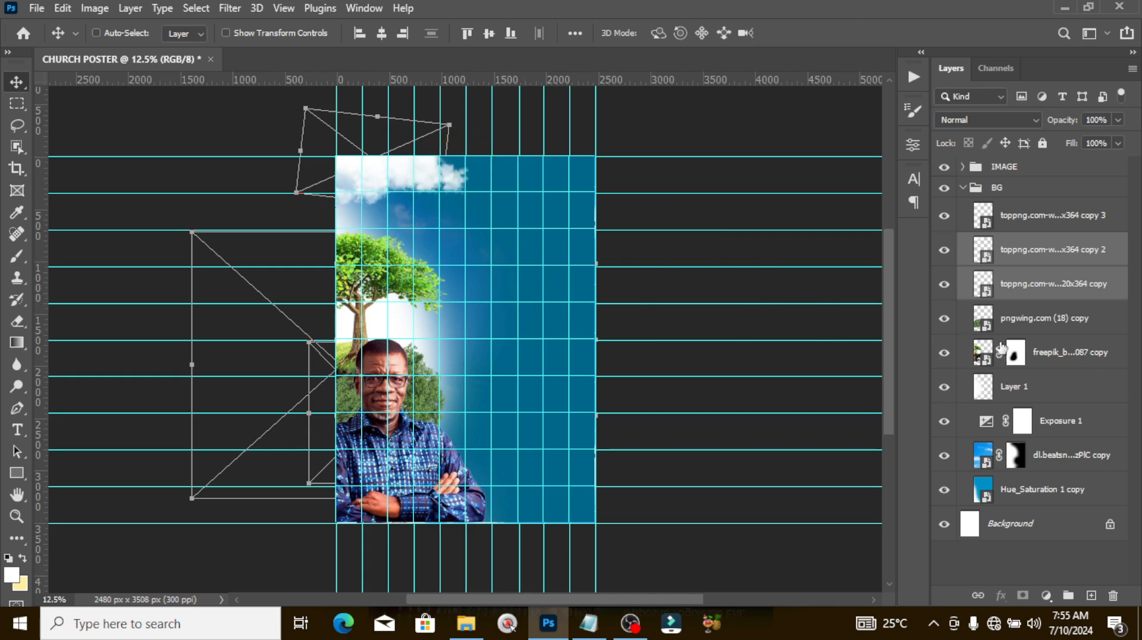
Rename Layer 1 as "white brush"
left_click(985, 395)
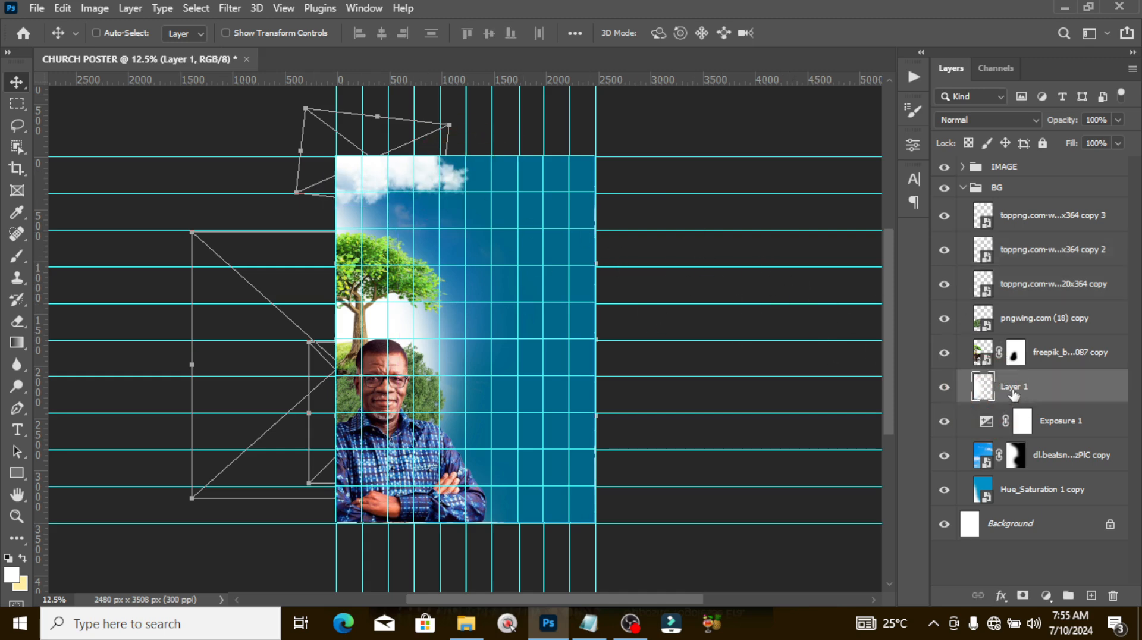
type("white brush")
key("Return")
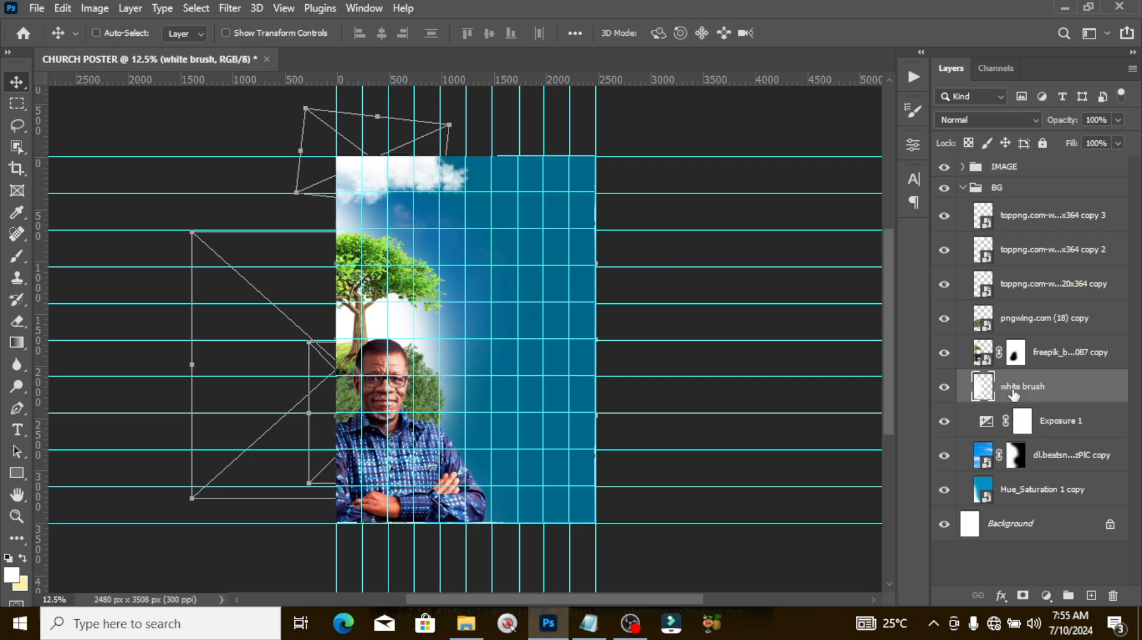
Add a layer mask to the white brush layer and paint black with a 700 px brush to hide the glow around the top clouds
left_click(1022, 596)
key("b")
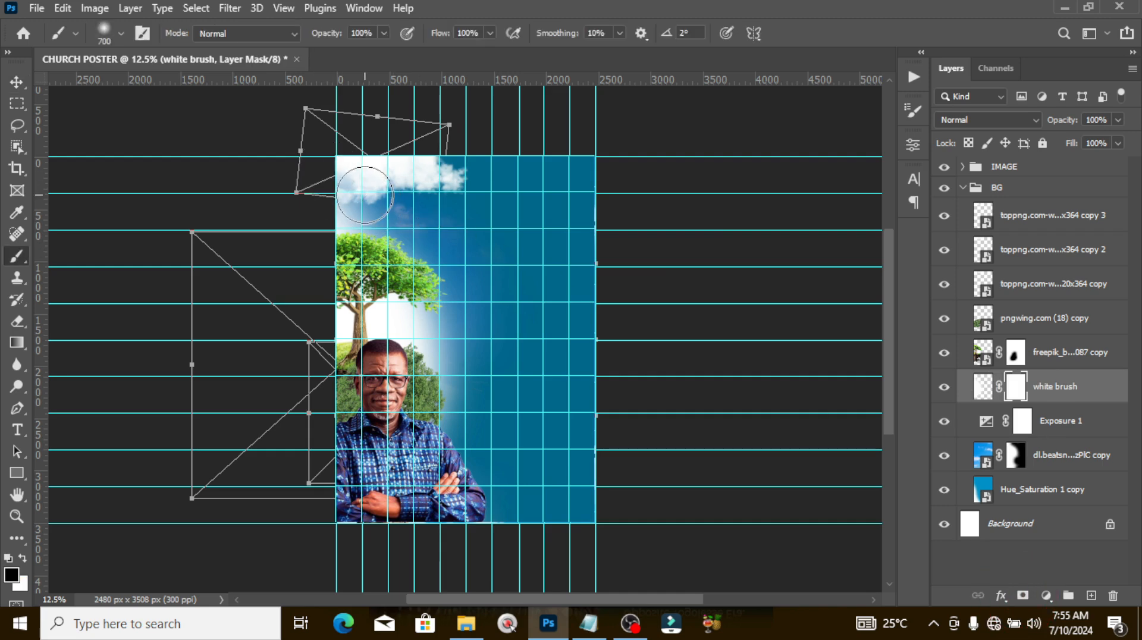
mouse_move(344, 187)
left_mouse_down()
mouse_move(383, 184)
mouse_move(470, 217)
left_mouse_up()
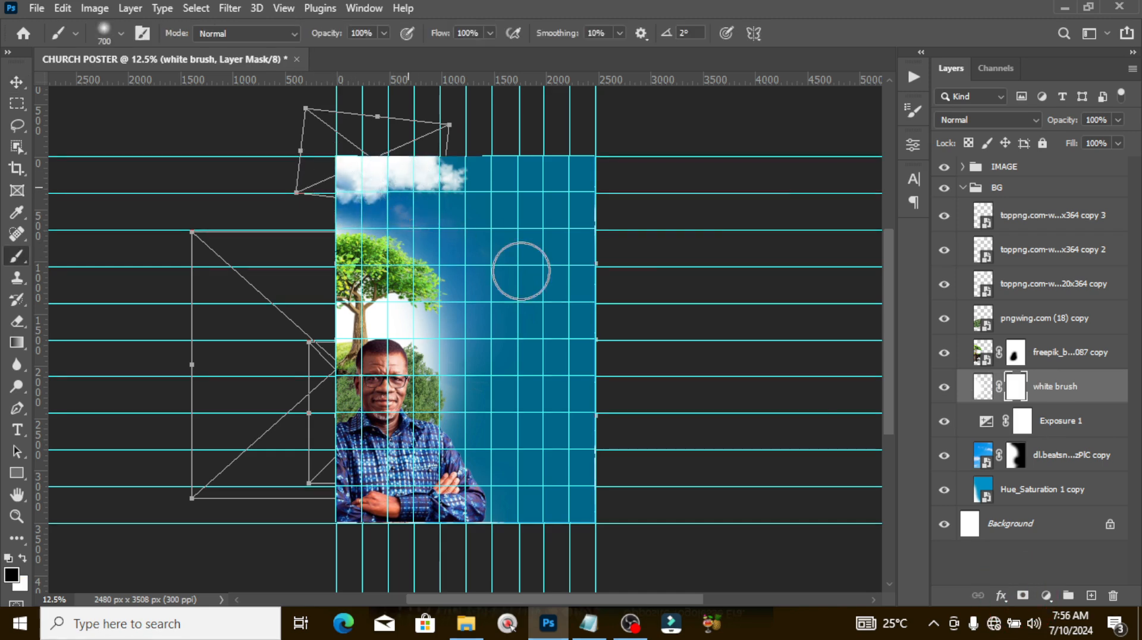
left_click(356, 177)
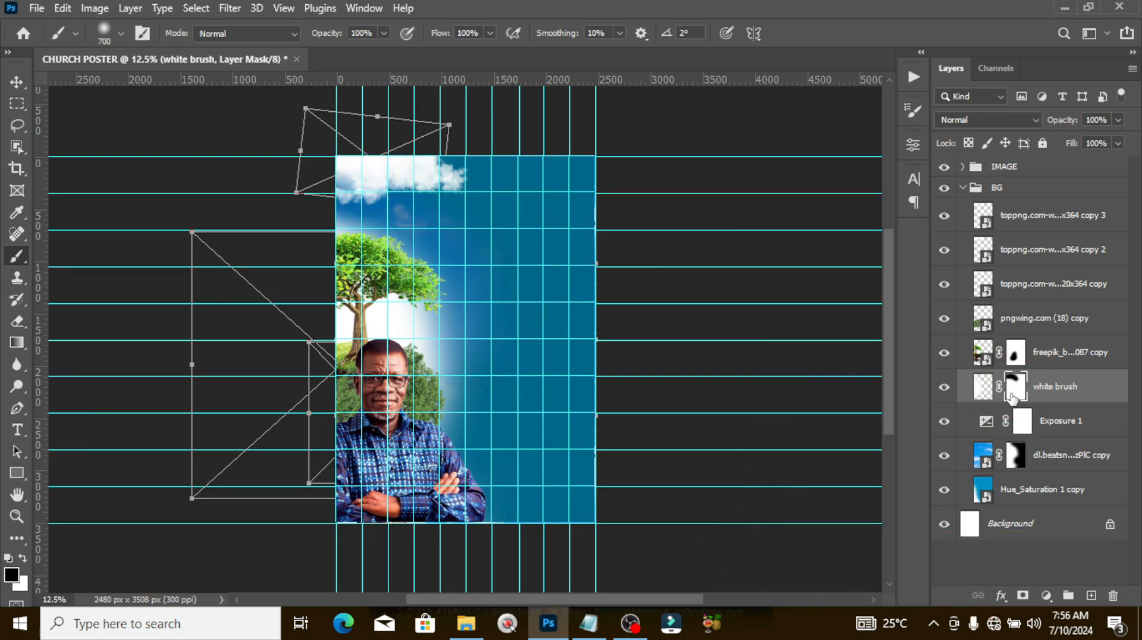
left_click(1052, 397)
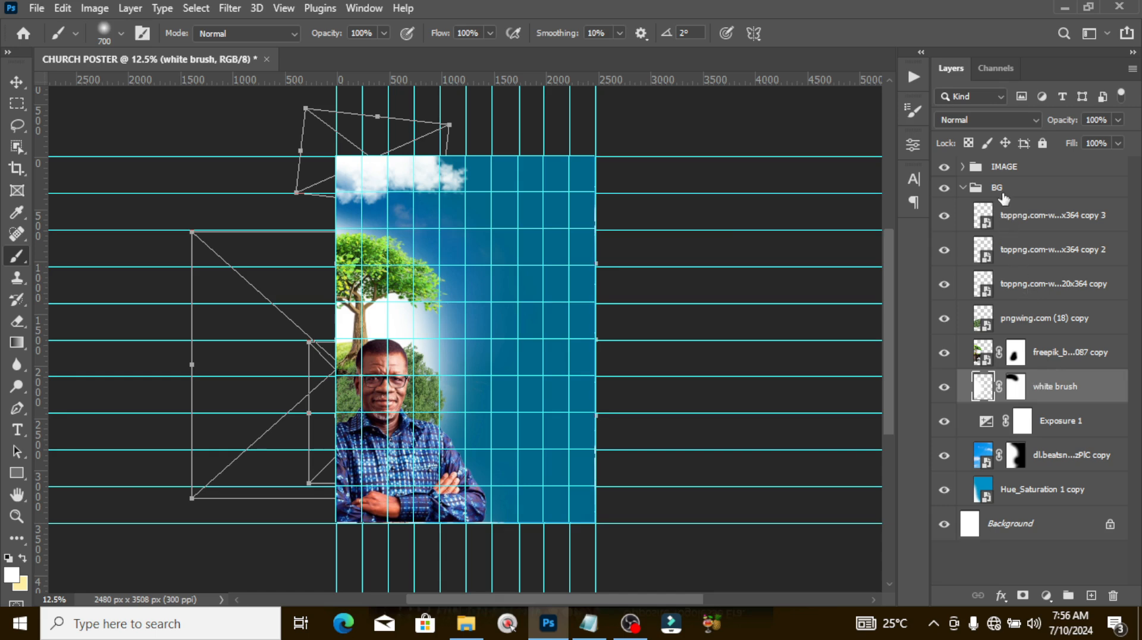
Group the three toppng.com cloud layers inside the BG group and name the new group CLUDS
left_click(1023, 257)
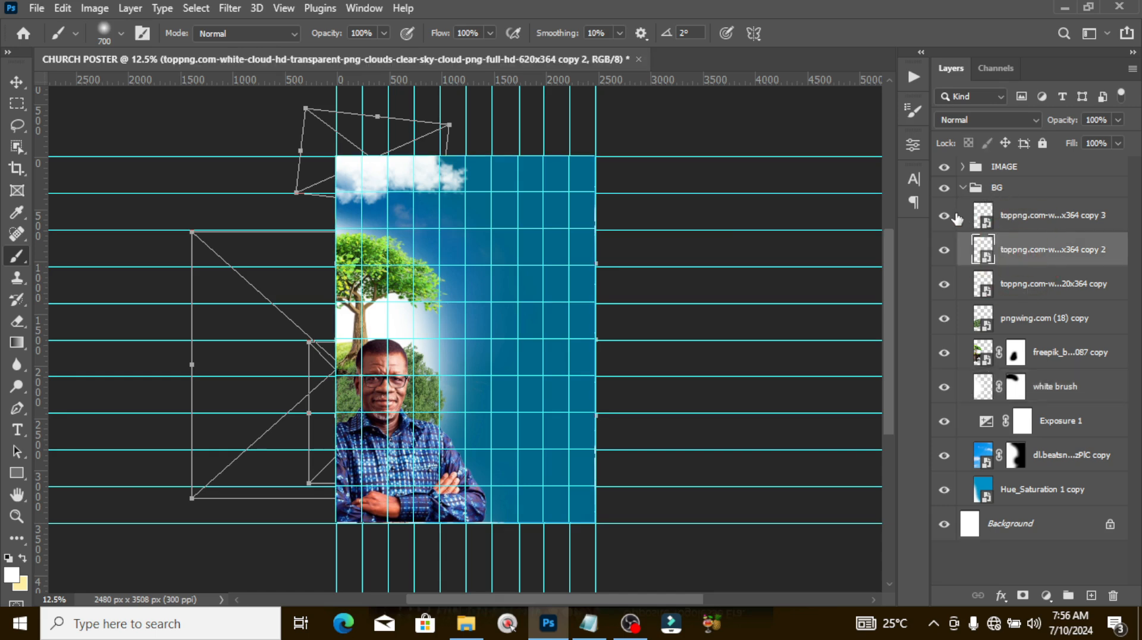
left_click(952, 217)
left_click(952, 218)
left_click(1016, 218)
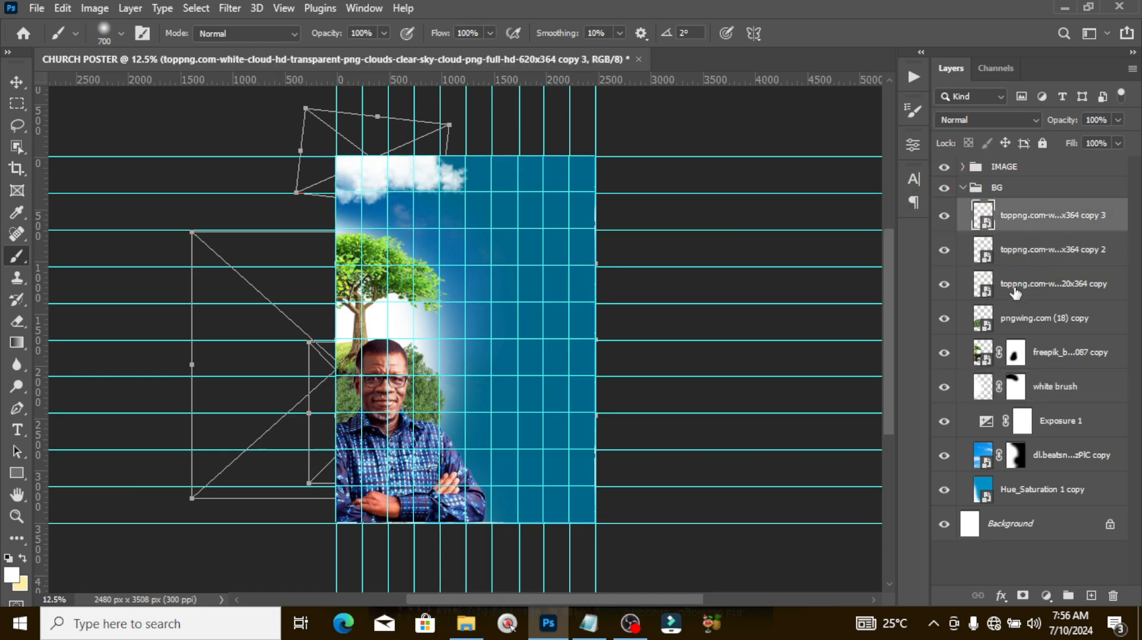
left_click(1015, 291, "shift")
mouse_move(1010, 211)
left_mouse_down()
mouse_move(1011, 189)
mouse_move(1014, 208)
left_mouse_up()
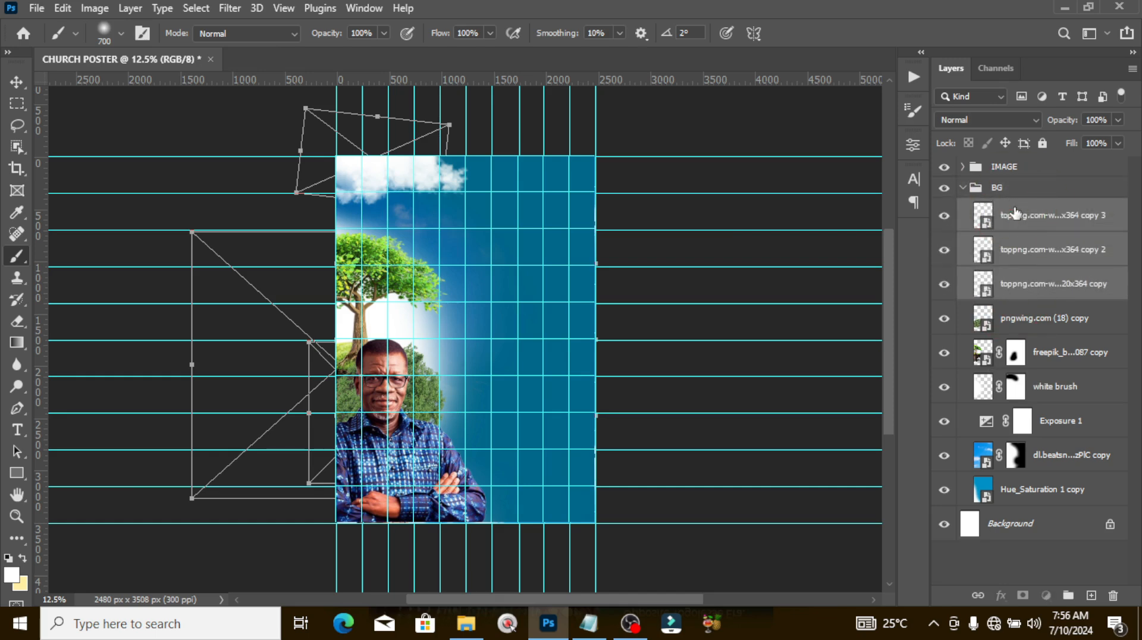
key("ctrl+g")
double_click(1017, 208)
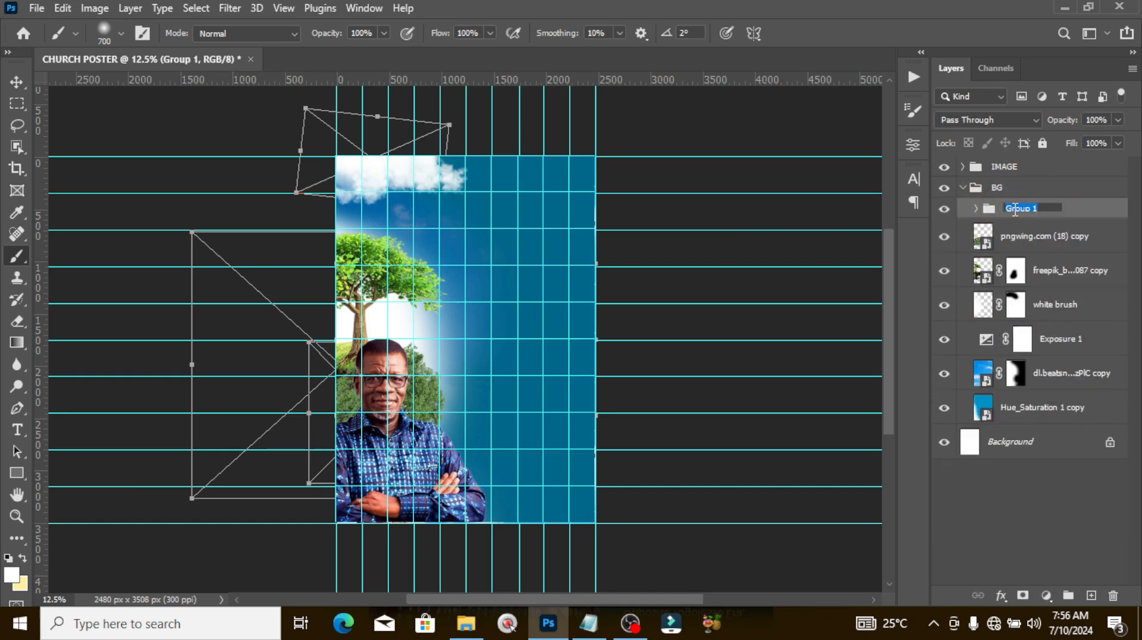
type("CLUDS")
key("Return")
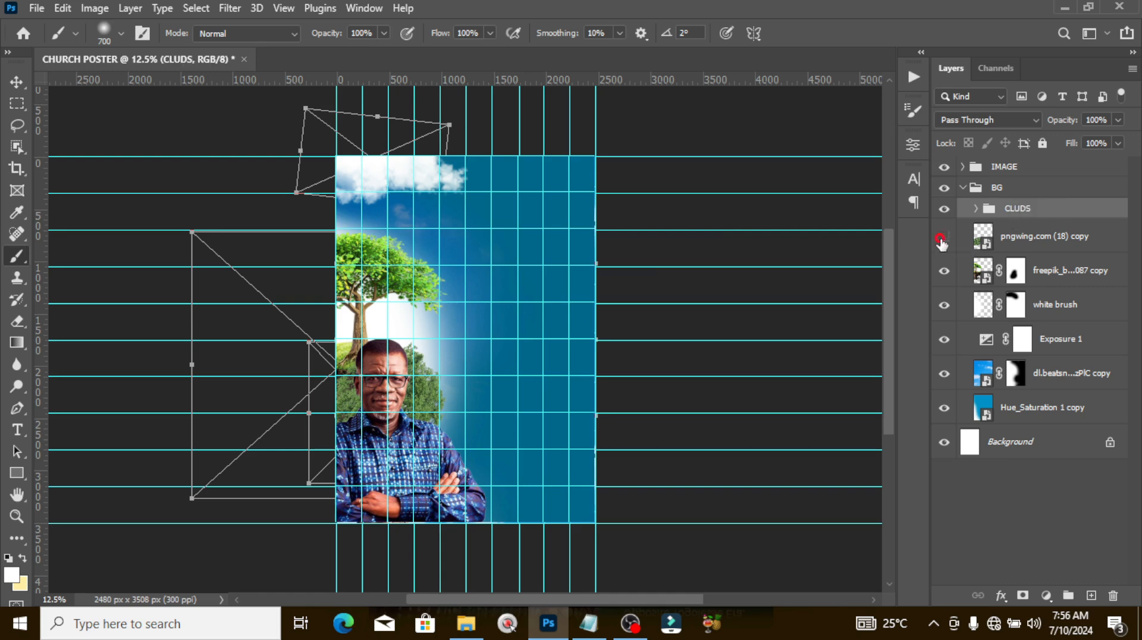
Group the pngwing.com (18) bush and freepik tree island layers and name the group PLANTS
left_click(941, 241)
left_click(940, 238)
left_click(944, 267)
left_click(944, 267)
left_click(1063, 246)
left_click(1060, 277, "shift")
key("ctrl+g")
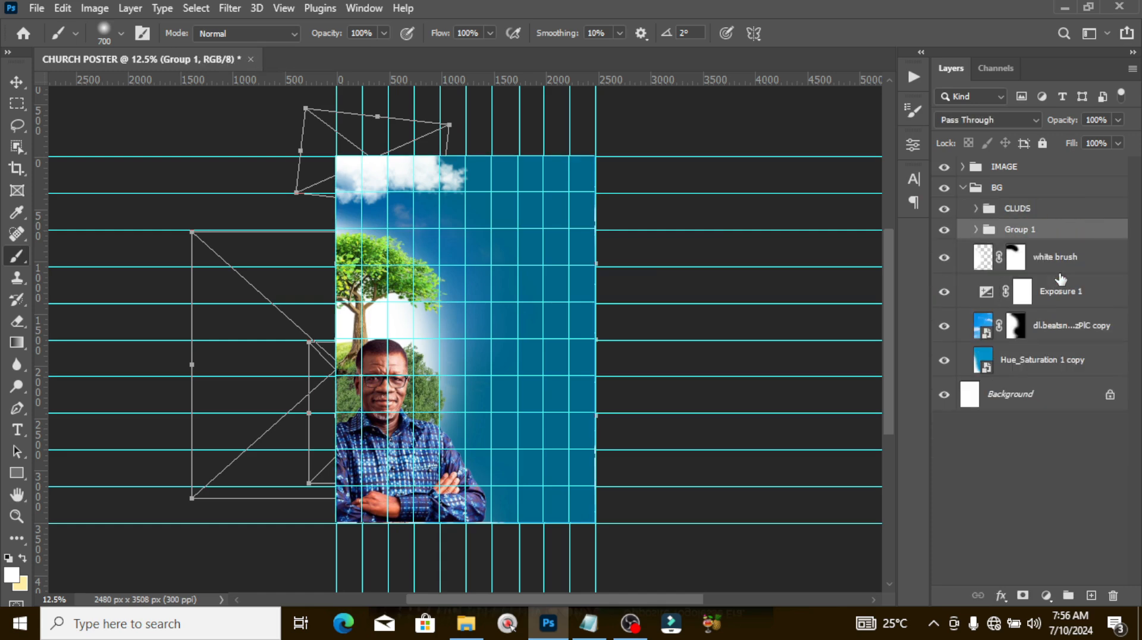
double_click(1015, 231)
type("PLANTS")
key("Return")
Expand the CLUDS group and rename it CLOUDS
left_click(976, 209)
left_click(1017, 209)
double_click(1018, 209)
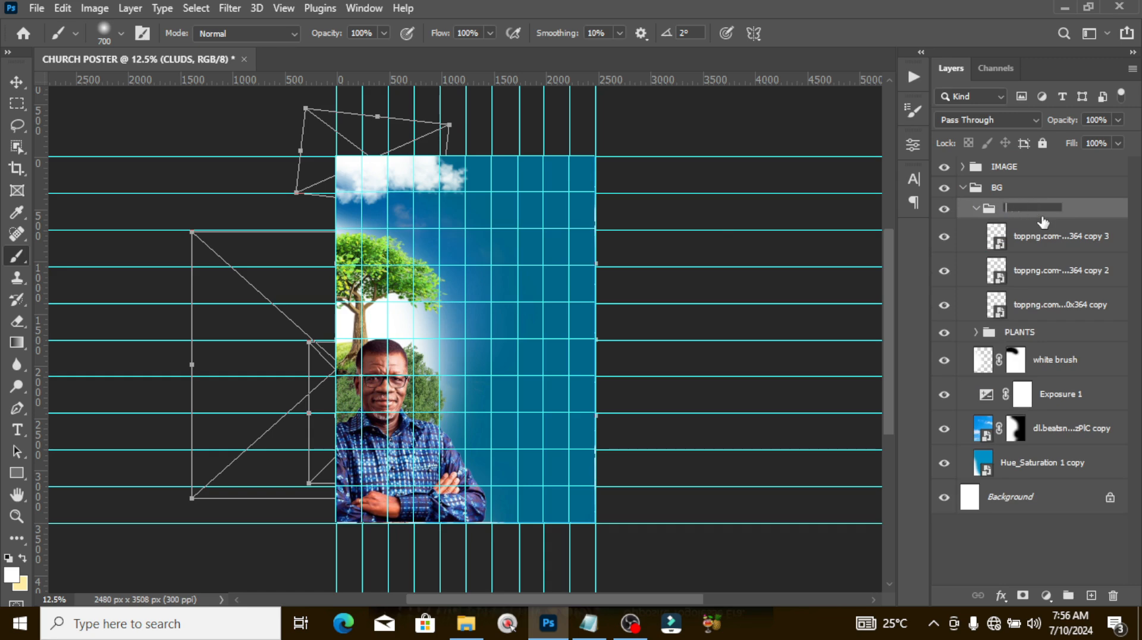
type("CLOUDS")
key("Return")
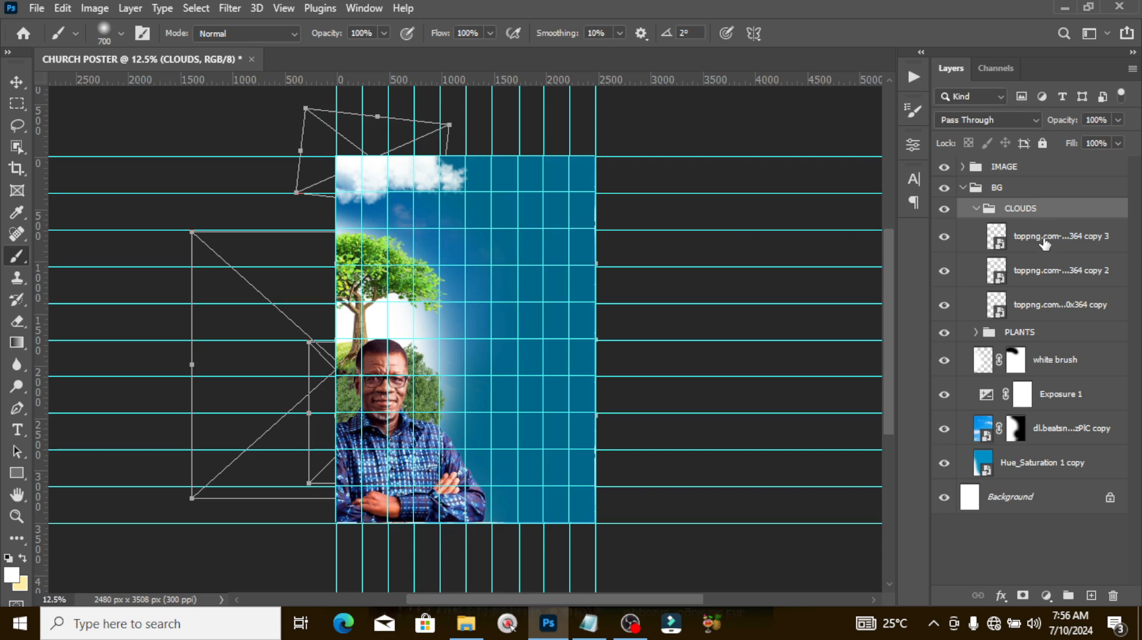
Move the cloud copy 2 to the poster's right edge at tree-crown height, and put its layer first in the CLOUDS group
left_click(1010, 250)
left_click(945, 275)
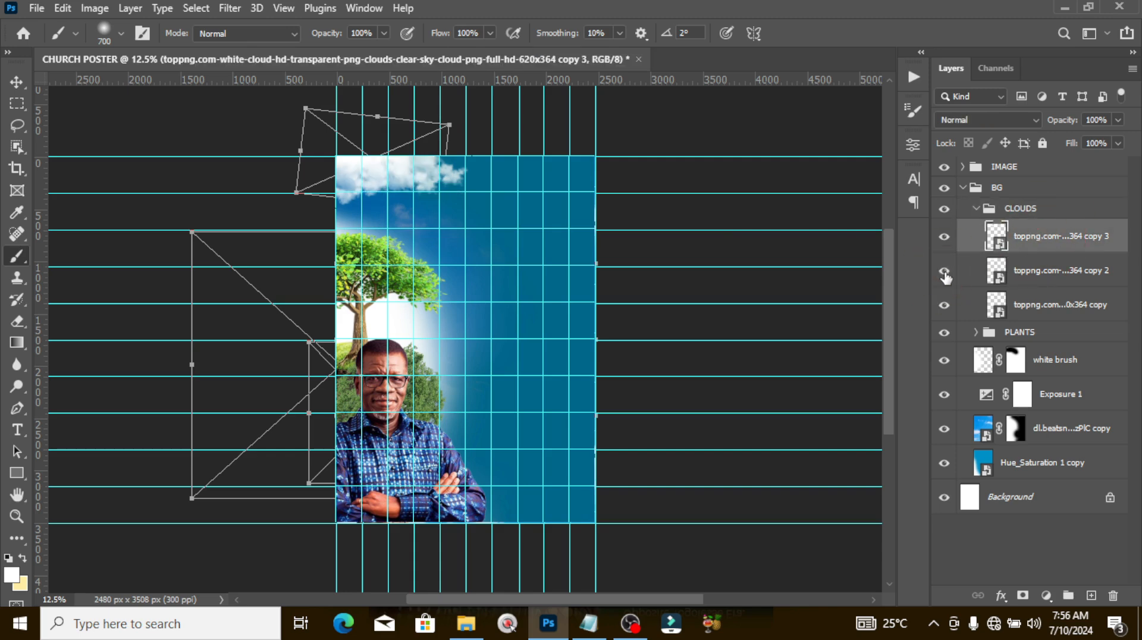
left_click(1035, 271)
key("v")
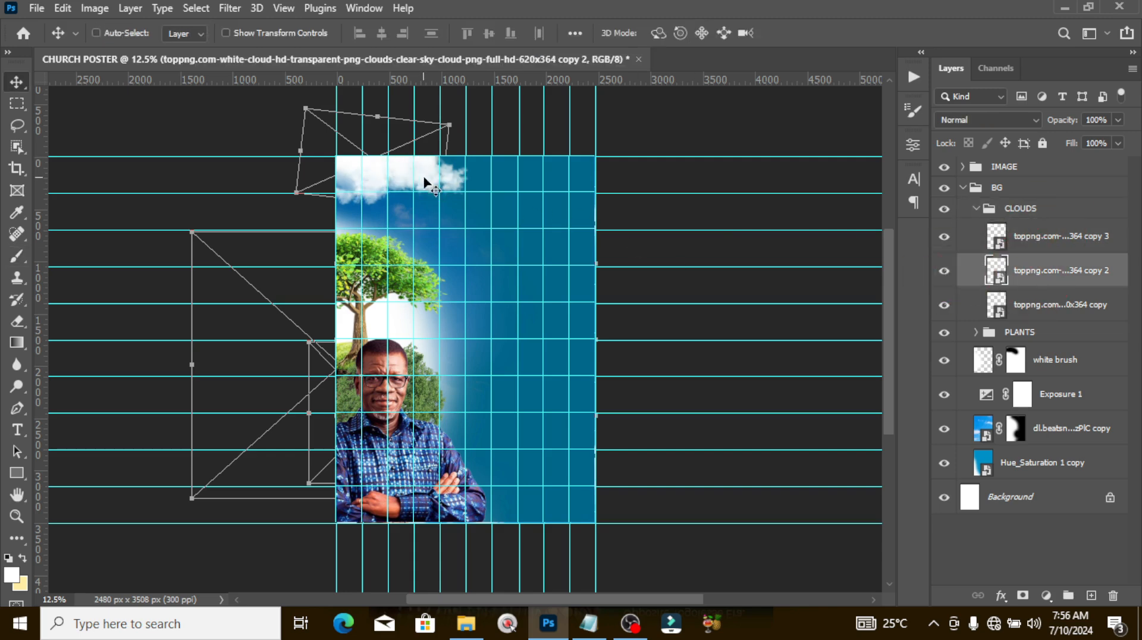
left_click_drag(424, 180, 631, 289)
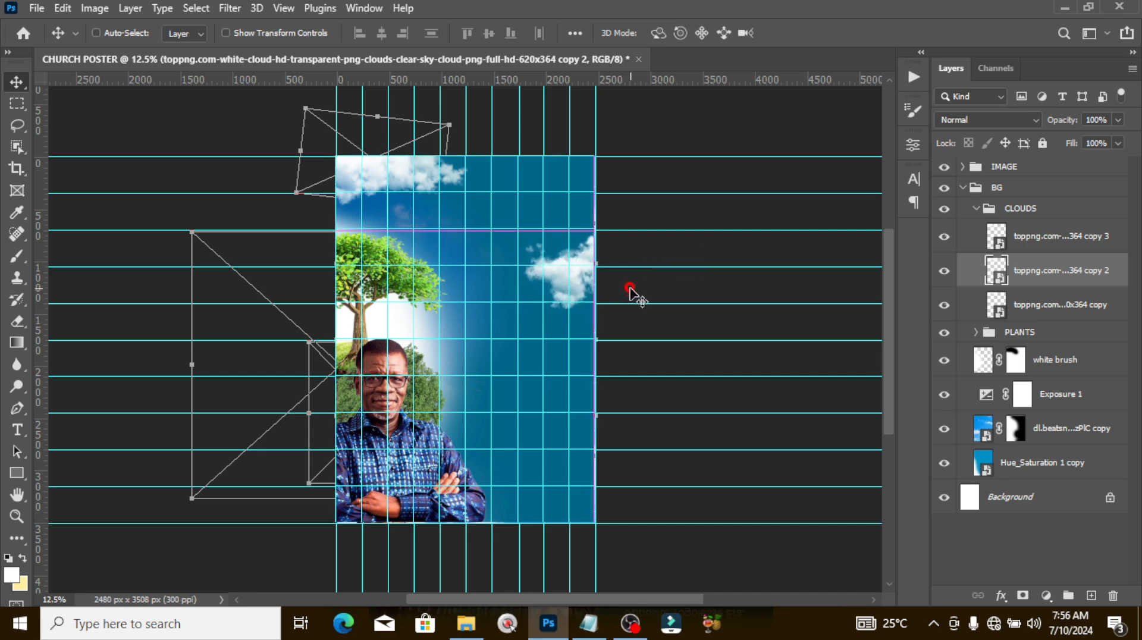
left_click_drag(1059, 274, 1051, 231)
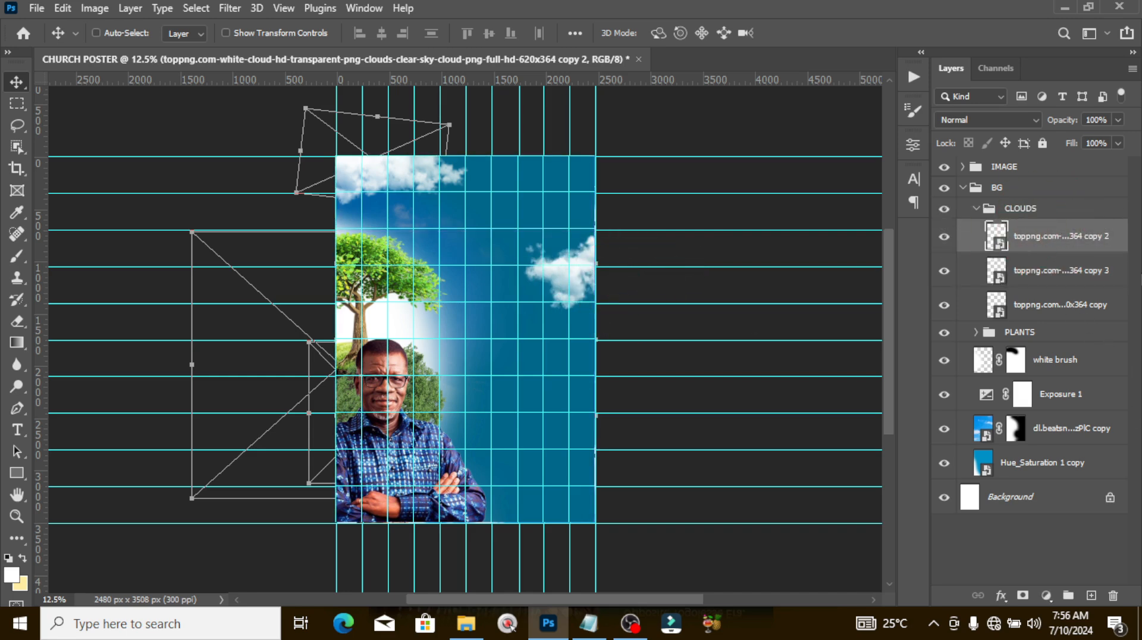
Apply a Gaussian Blur with a 16.6 px radius to cloud copy 2 and shift it further past the poster's right edge
left_click(231, 9)
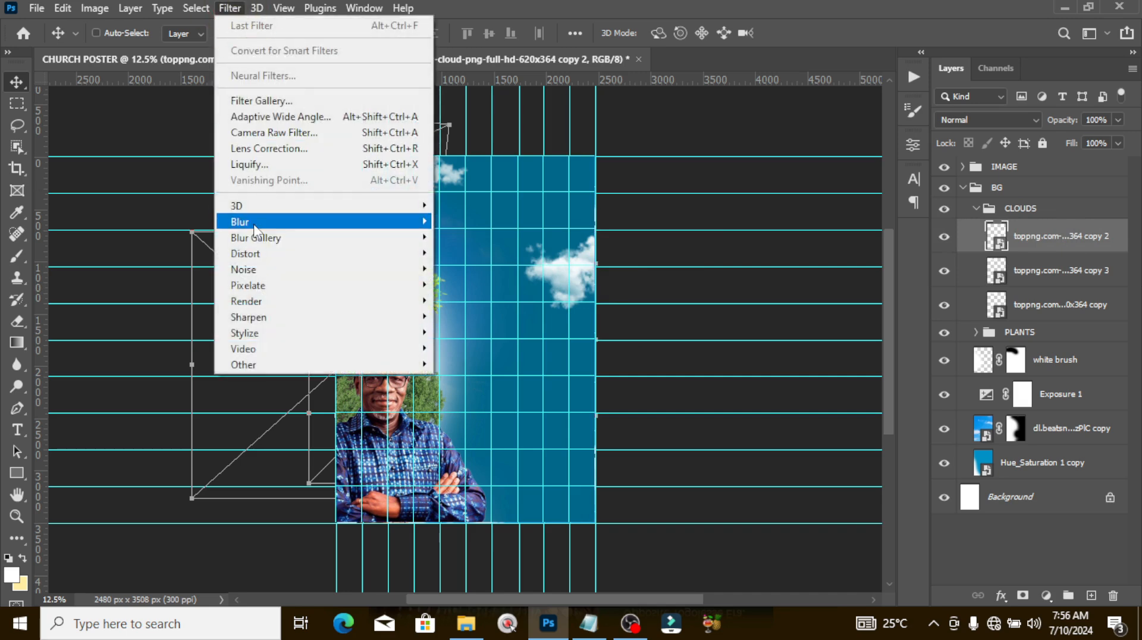
mouse_move(250, 221)
left_click(479, 284)
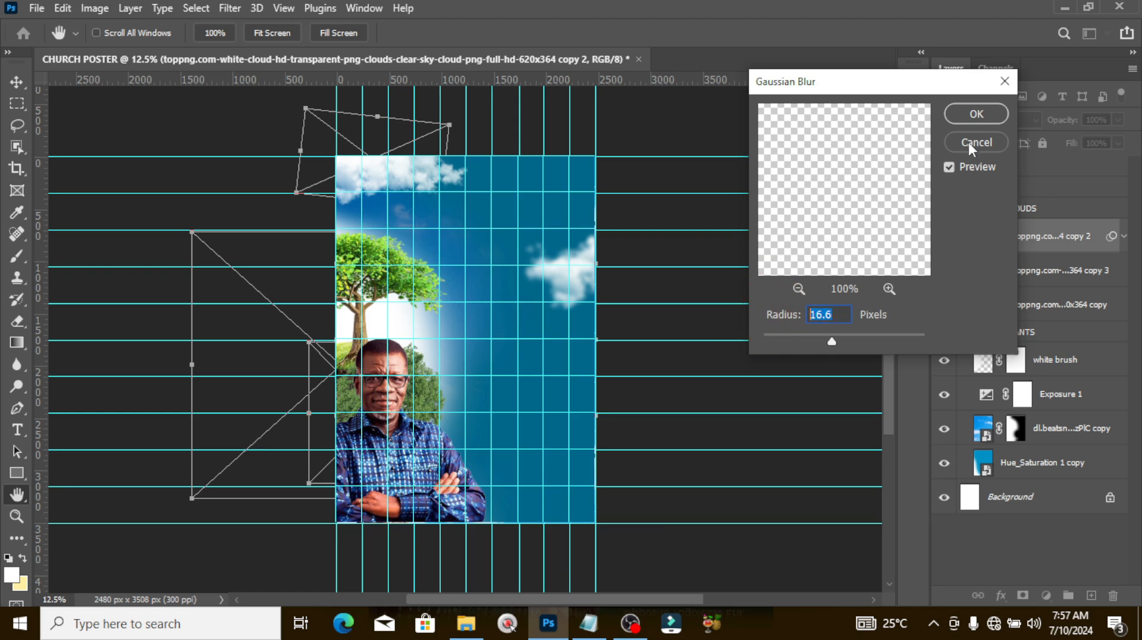
left_click(976, 114)
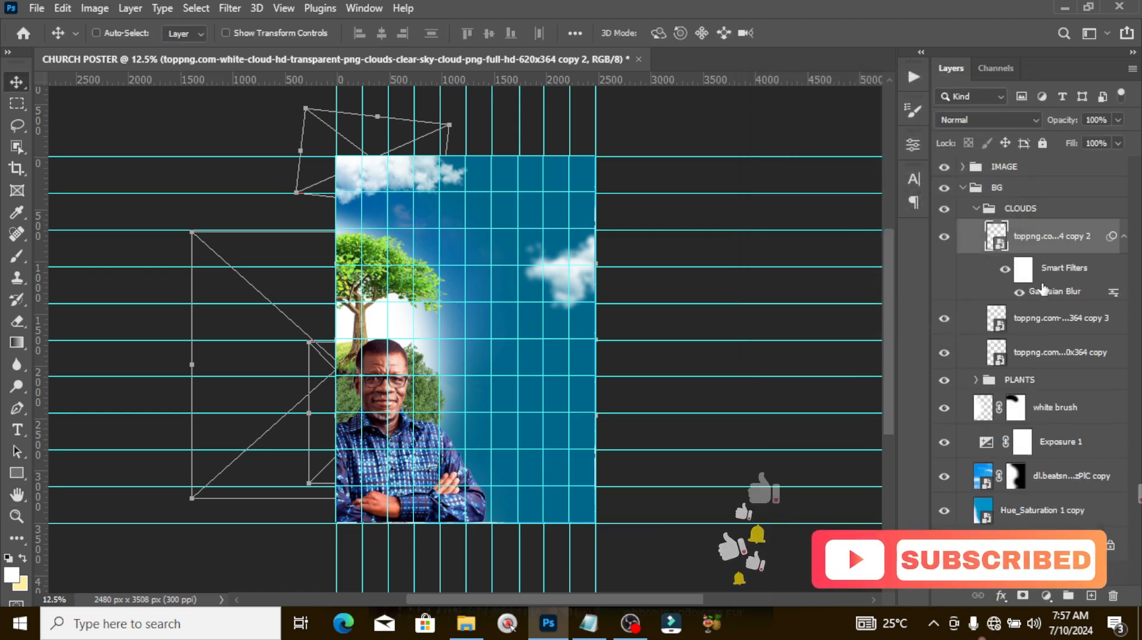
left_click_drag(574, 280, 613, 298)
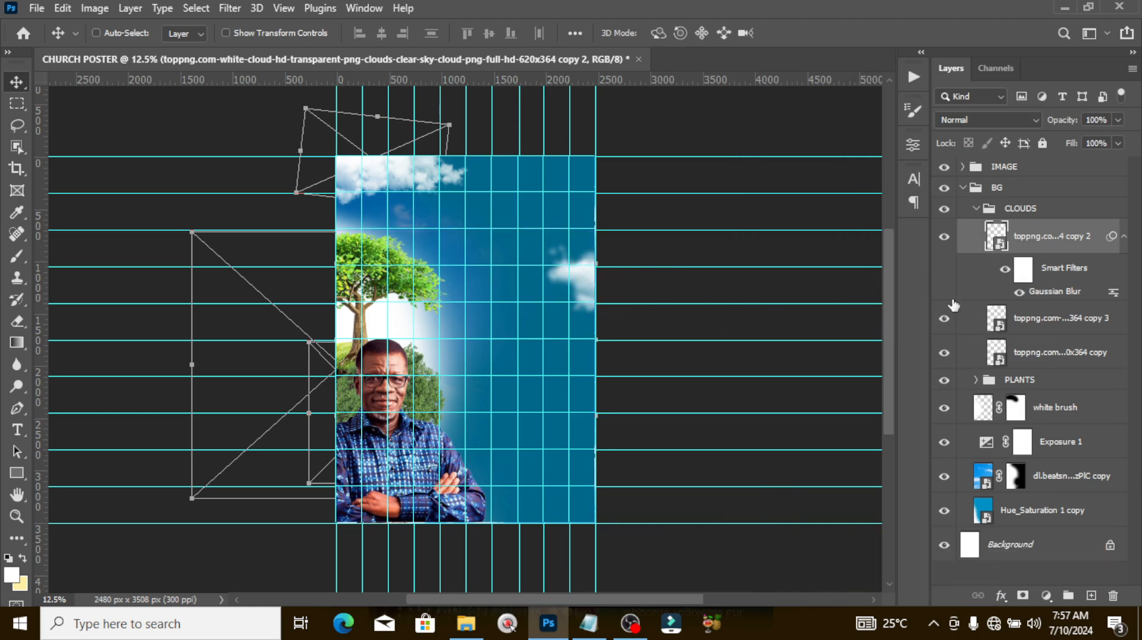
Collapse the cloud copy 2 smart filters and the CLOUDS group, and hide the guides and other extras
left_click(1123, 238)
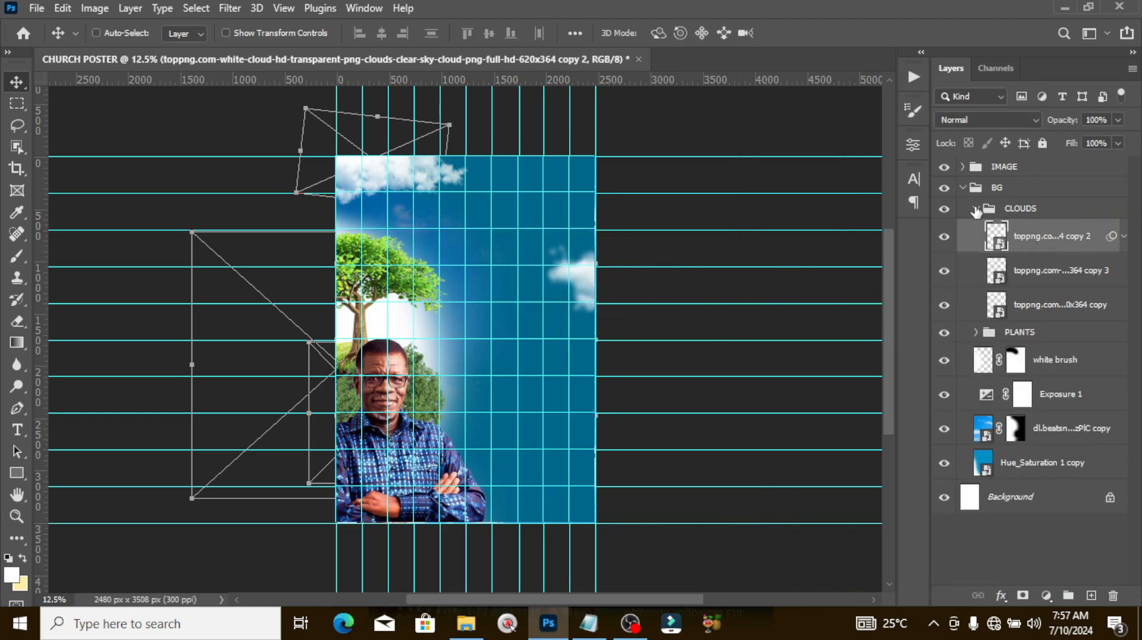
left_click(976, 210)
key("ctrl+h")
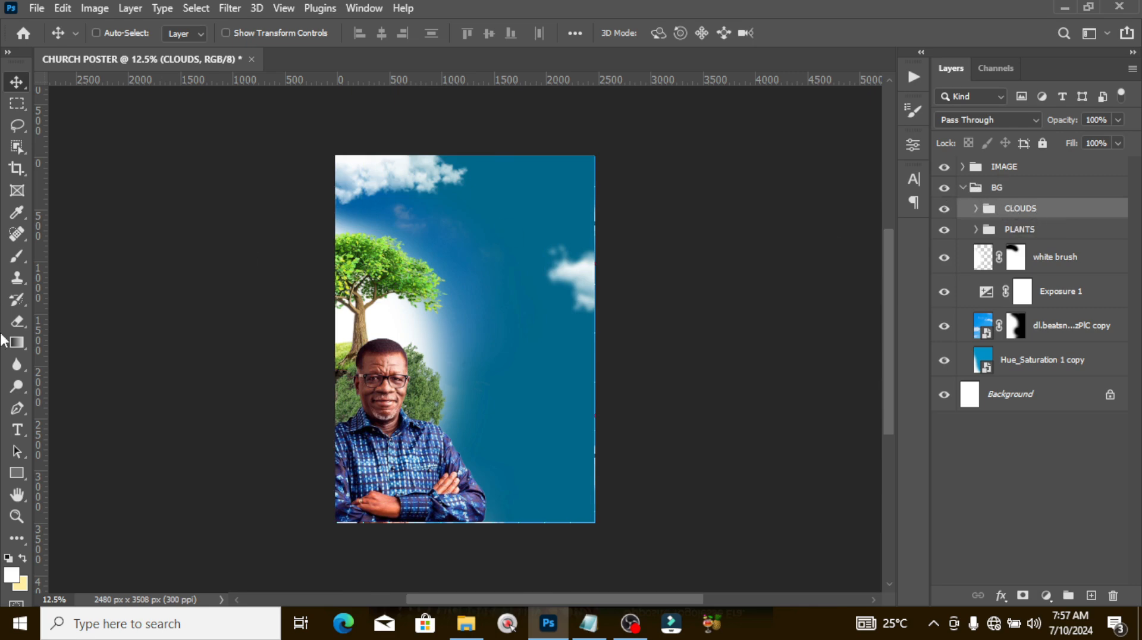
On a new layer above CLOUDS, brush one soft 700 px dab of colour fdca01 in the open sky and blend it with Linear Dodge (Add)
left_click(17, 257)
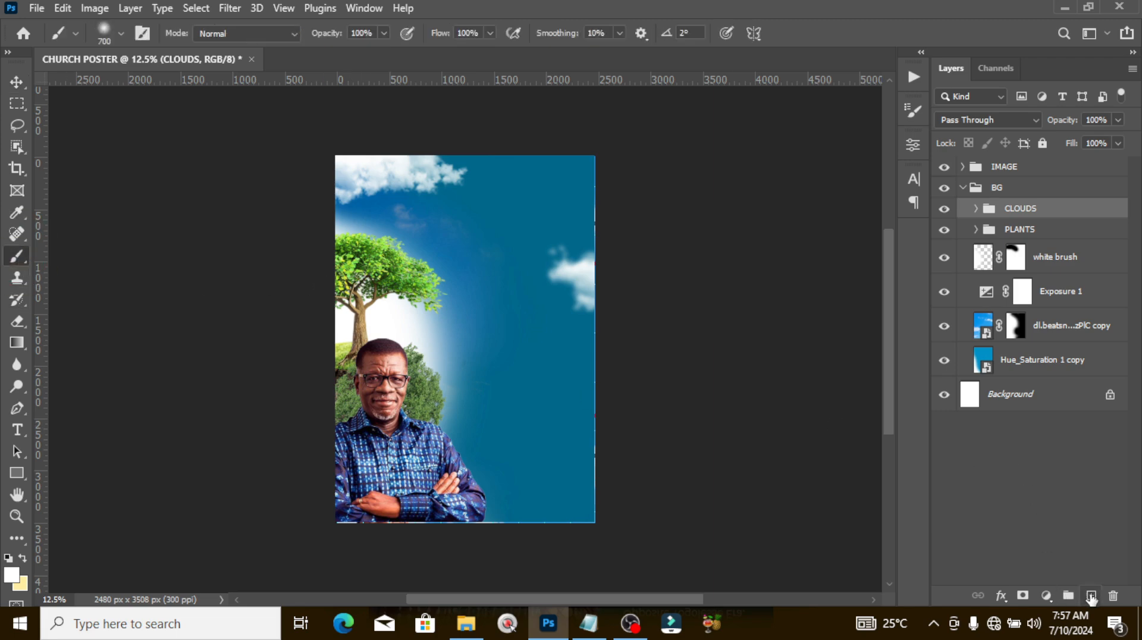
left_click(1091, 595)
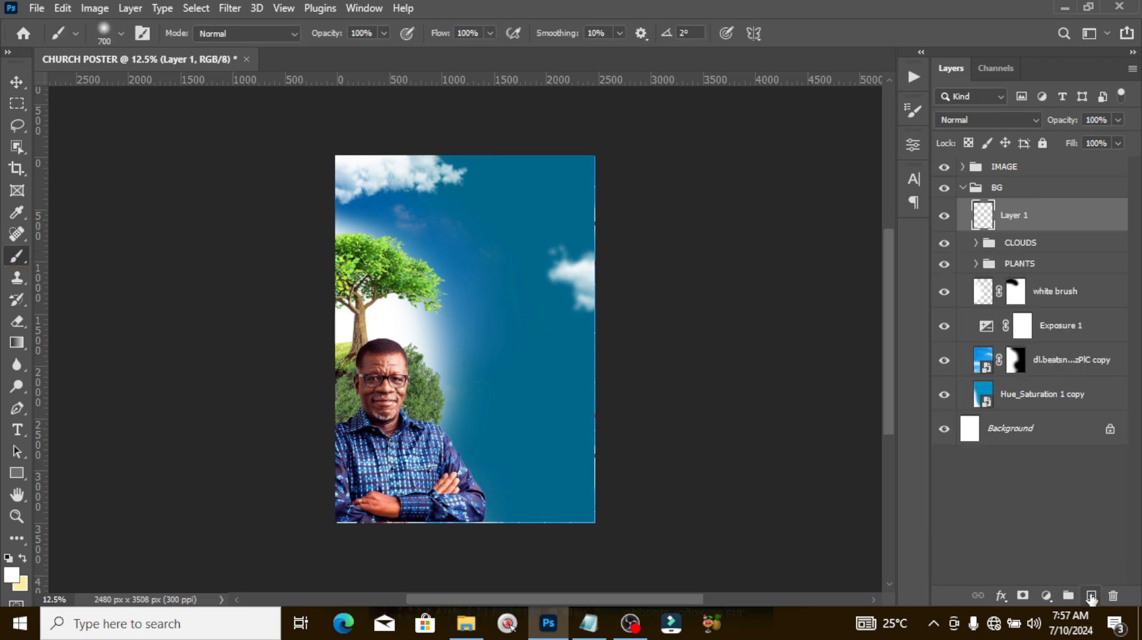
left_click(10, 577)
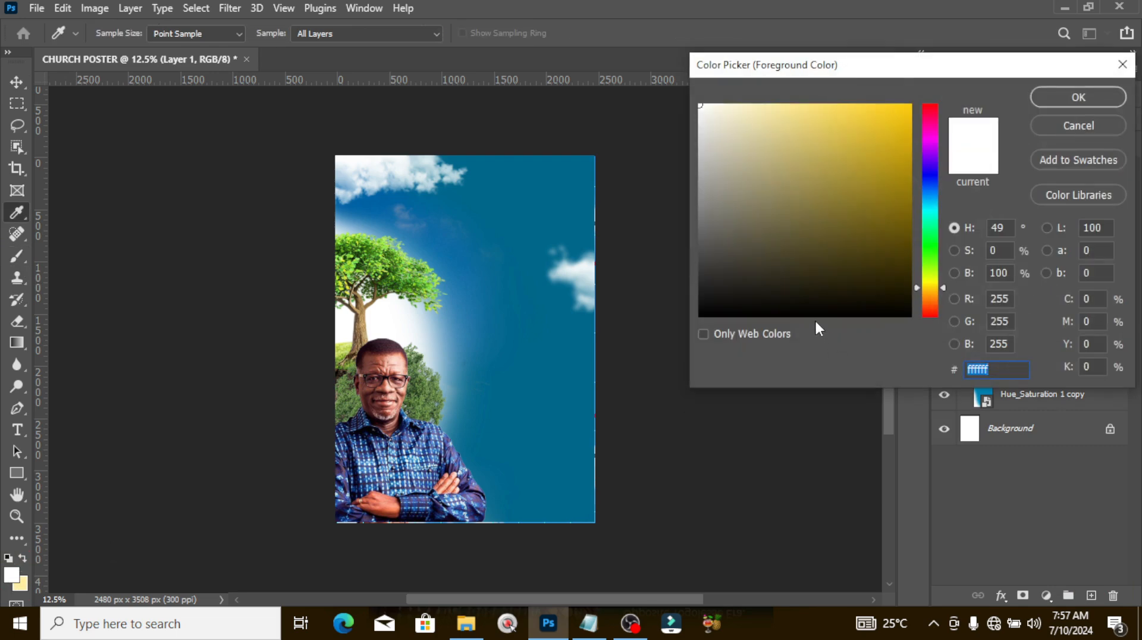
type("FD")
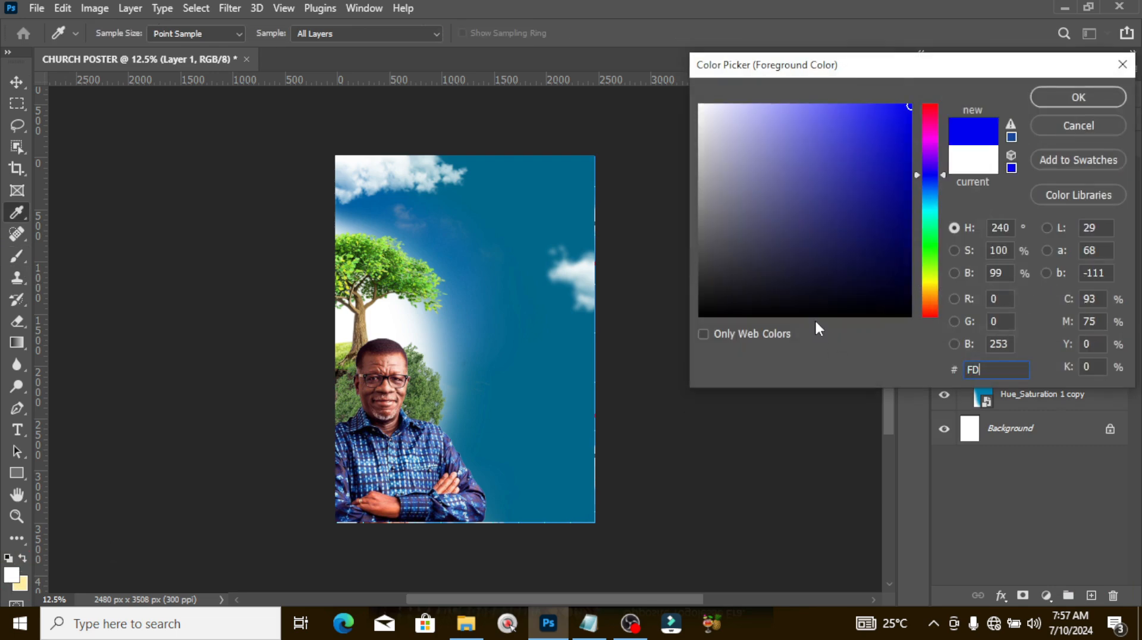
type("CA01")
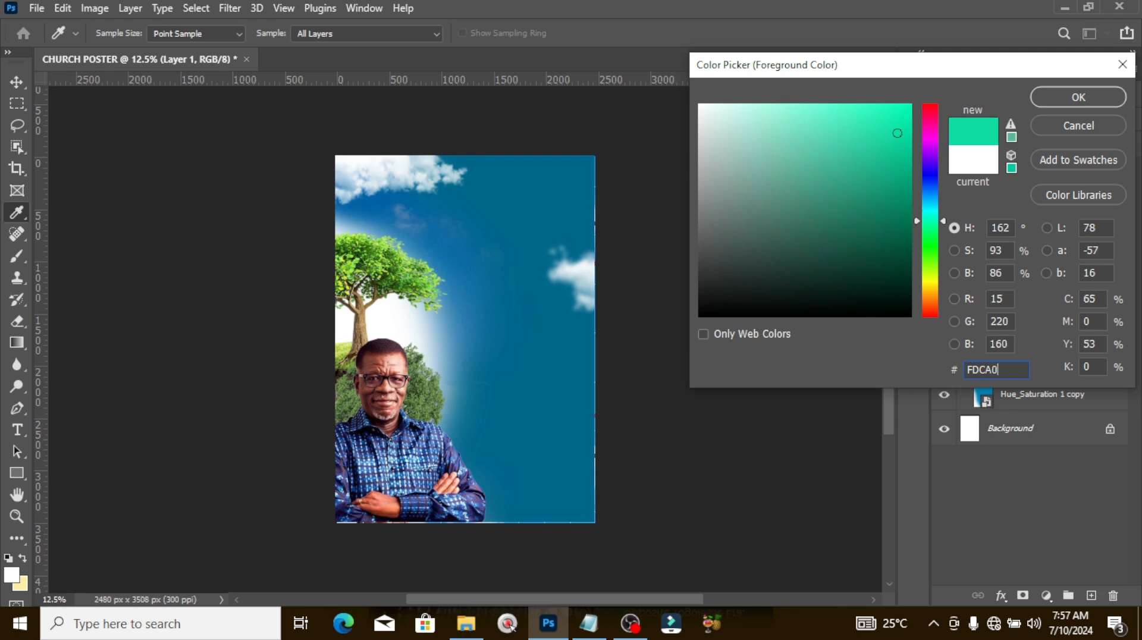
left_click(1078, 99)
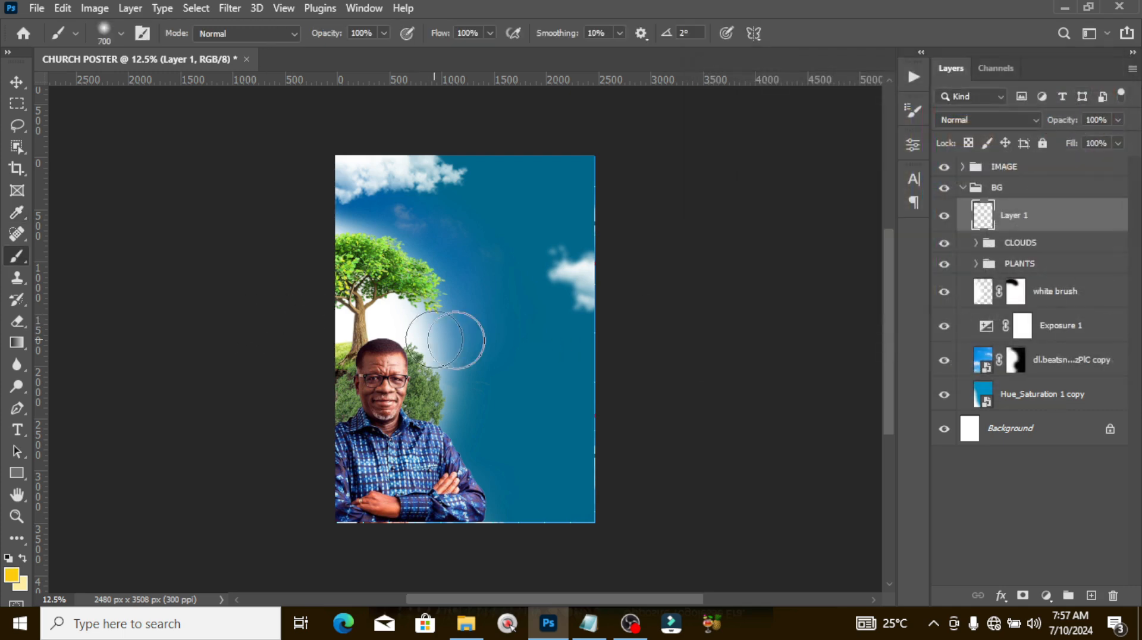
left_click(492, 332)
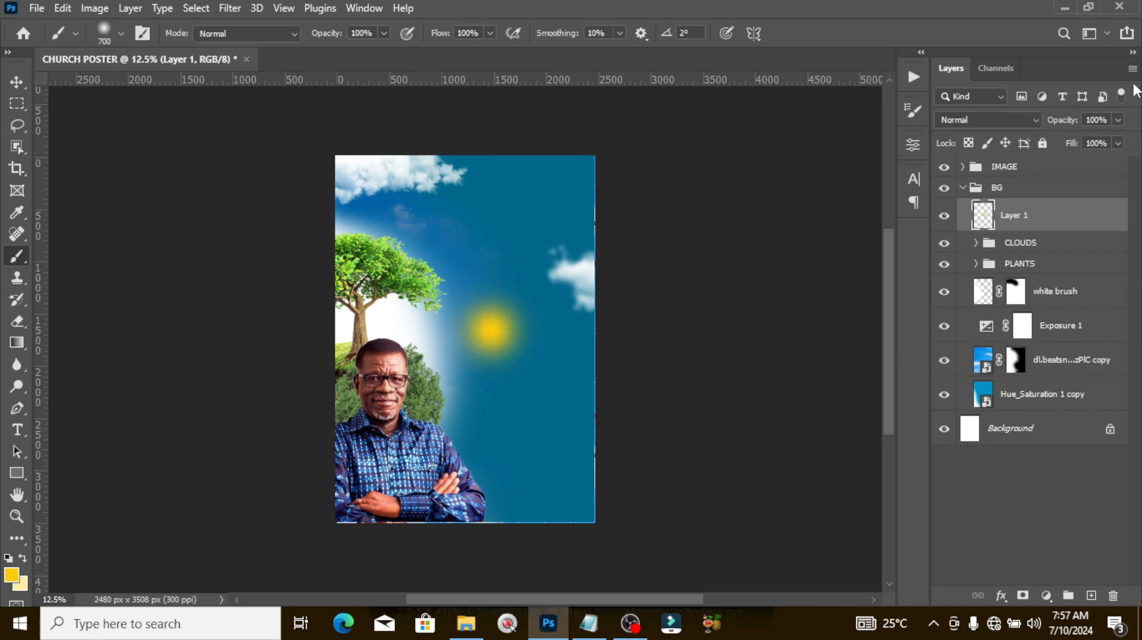
left_click(1004, 121)
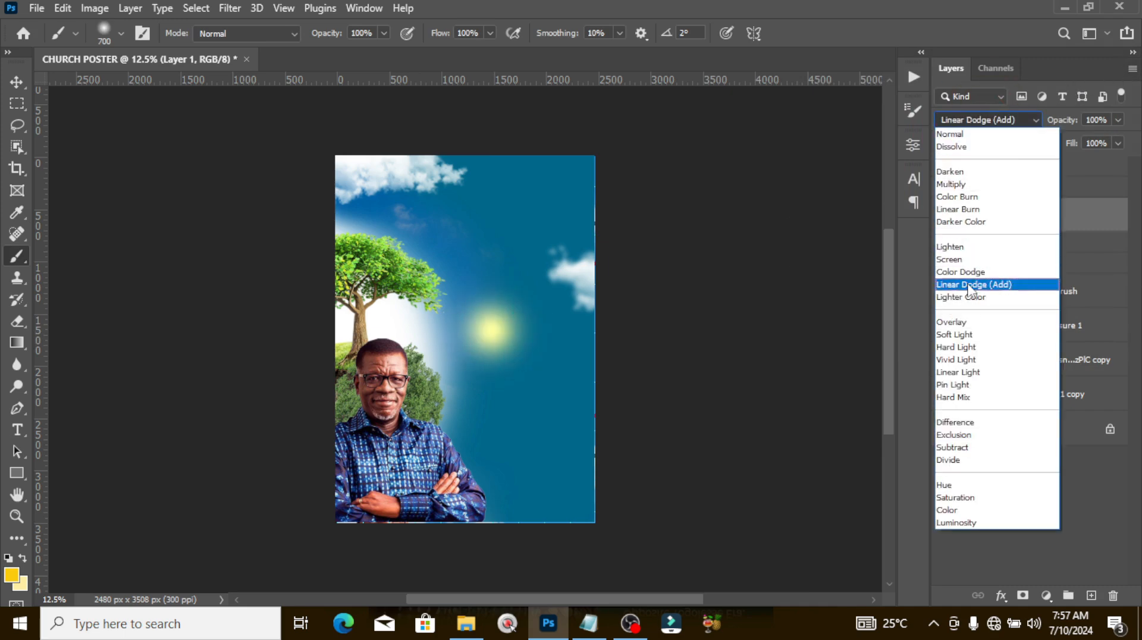
left_click(972, 284)
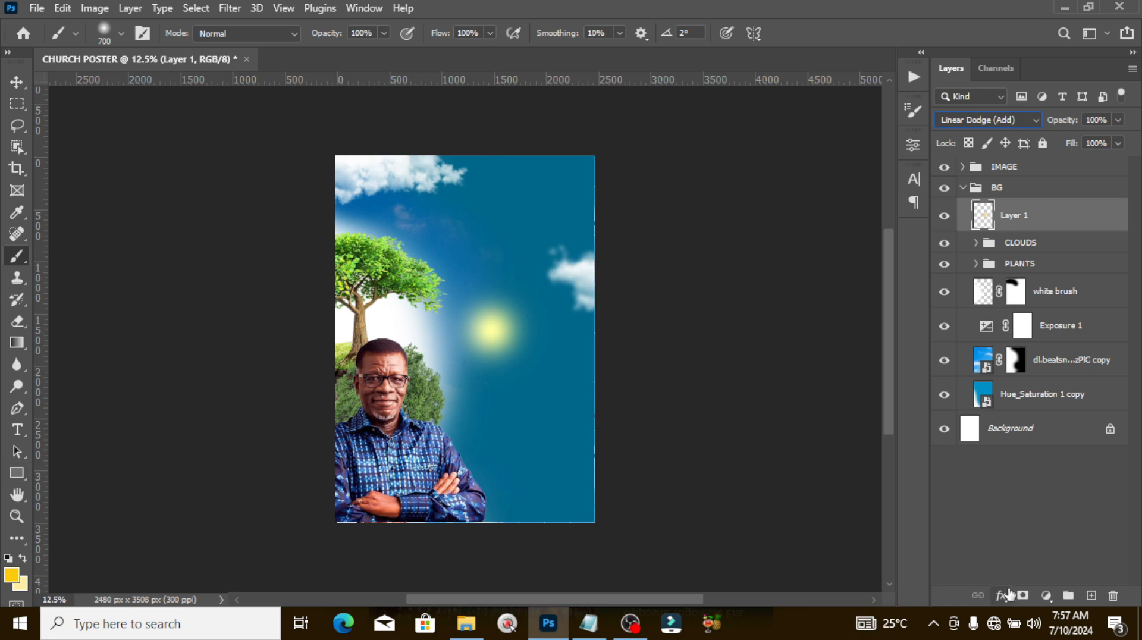
On another new layer, brush a soft dab of colour ffeca3 above the yellow one and blend it with Linear Dodge (Add)
left_click(1090, 596)
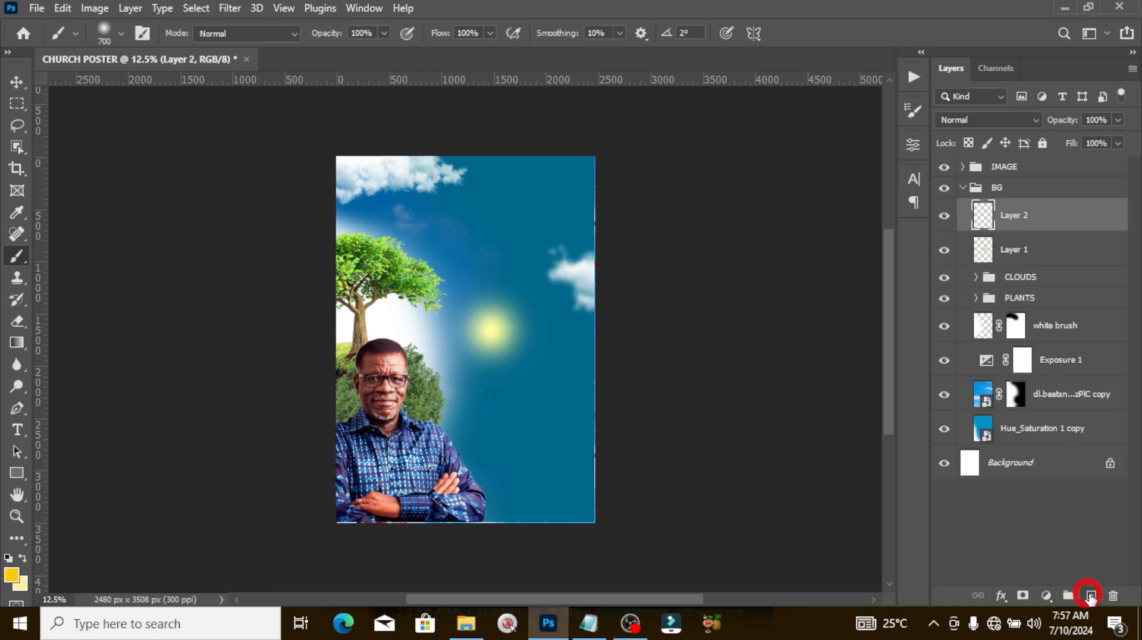
left_click(10, 576)
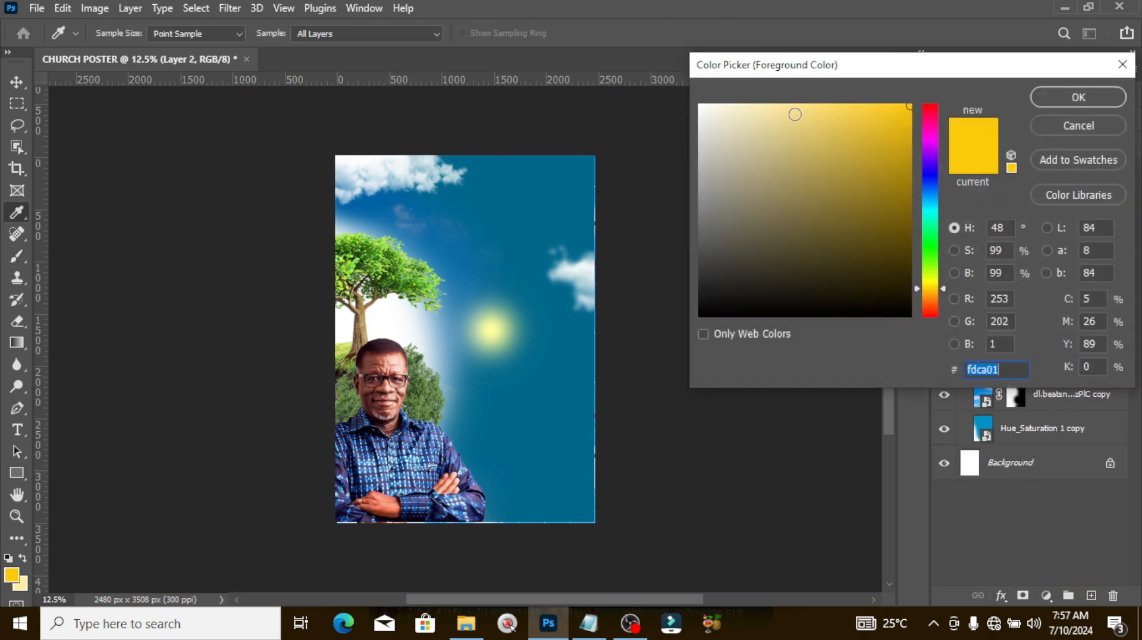
left_click(775, 102)
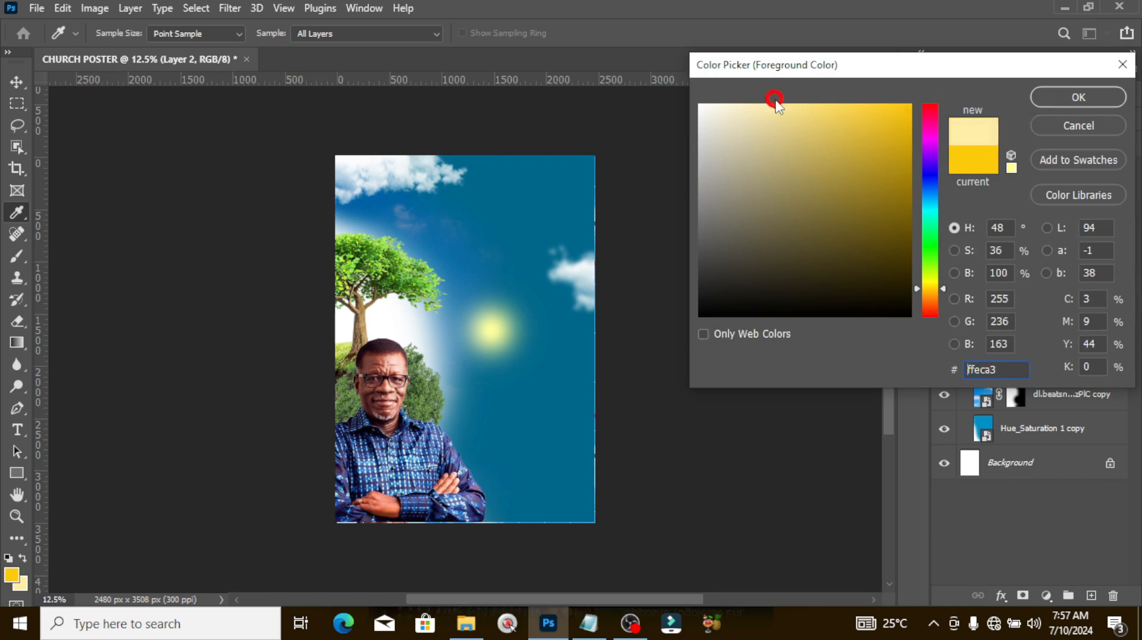
left_click(1063, 100)
left_click(480, 242)
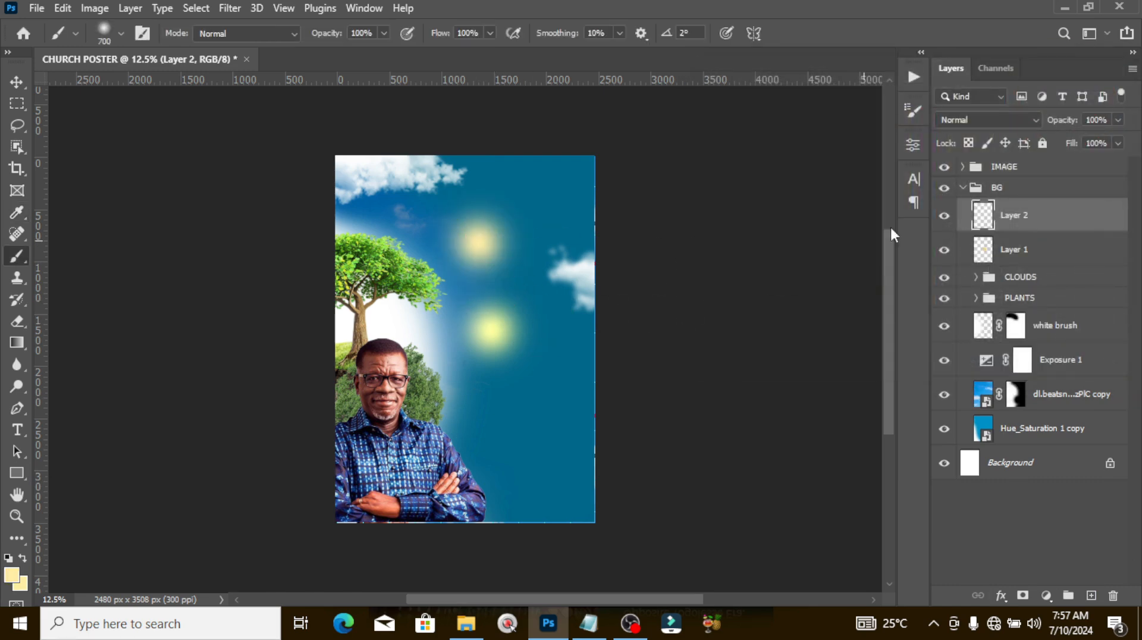
left_click(991, 120)
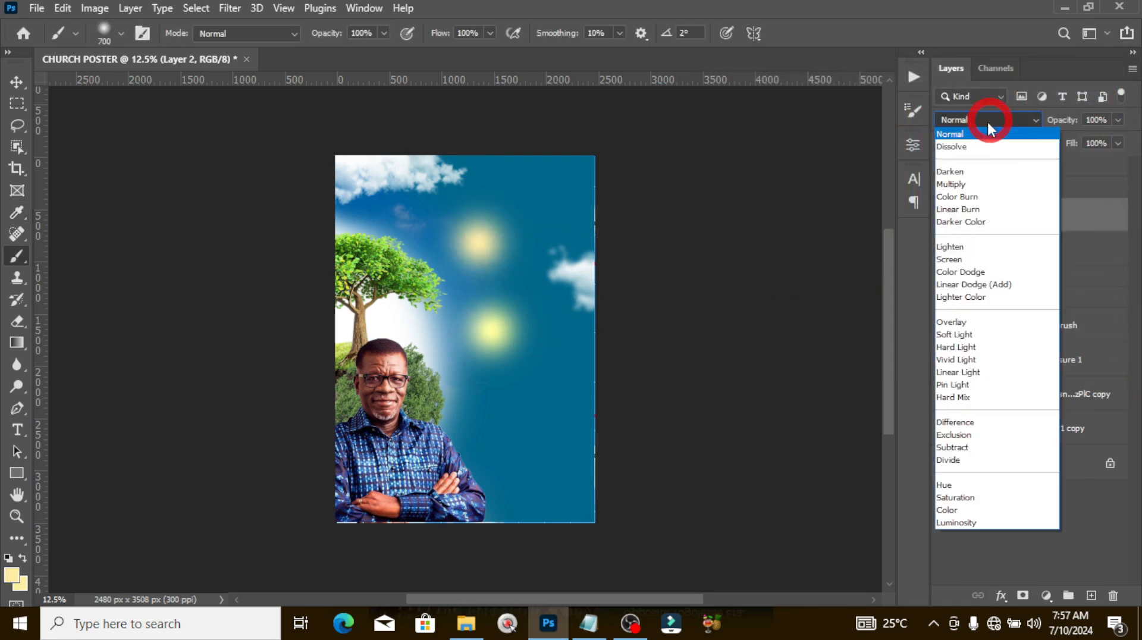
left_click(971, 285)
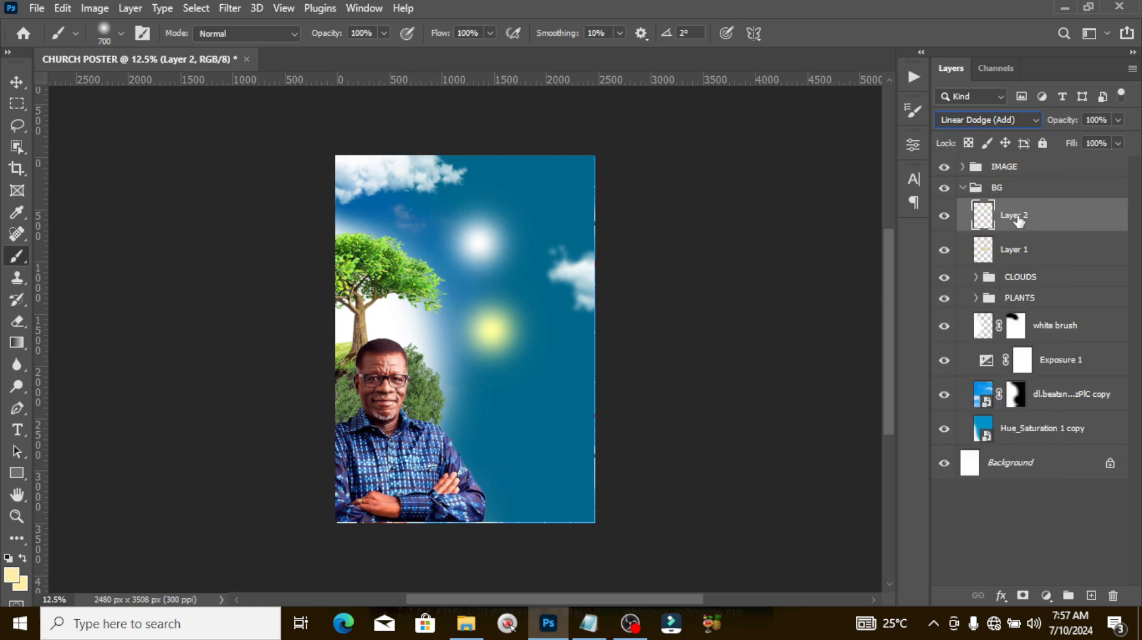
Scale the pale Layer 2 dab to about 43% and move it onto the centre of the yellow dab
key("ctrl+t")
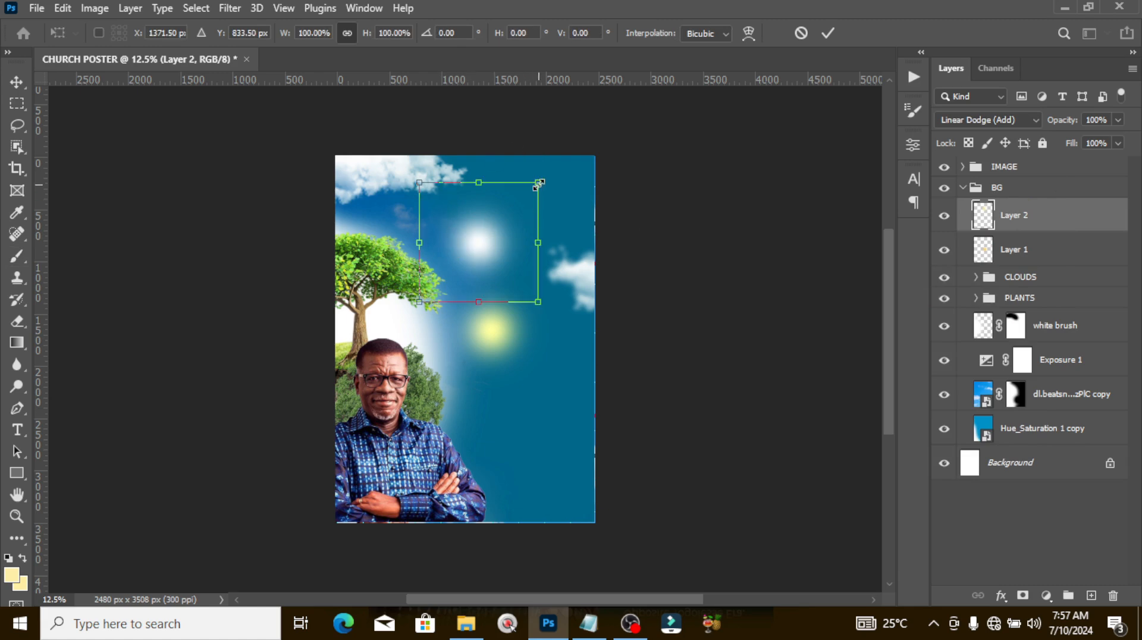
left_click_drag(539, 183, 502, 210)
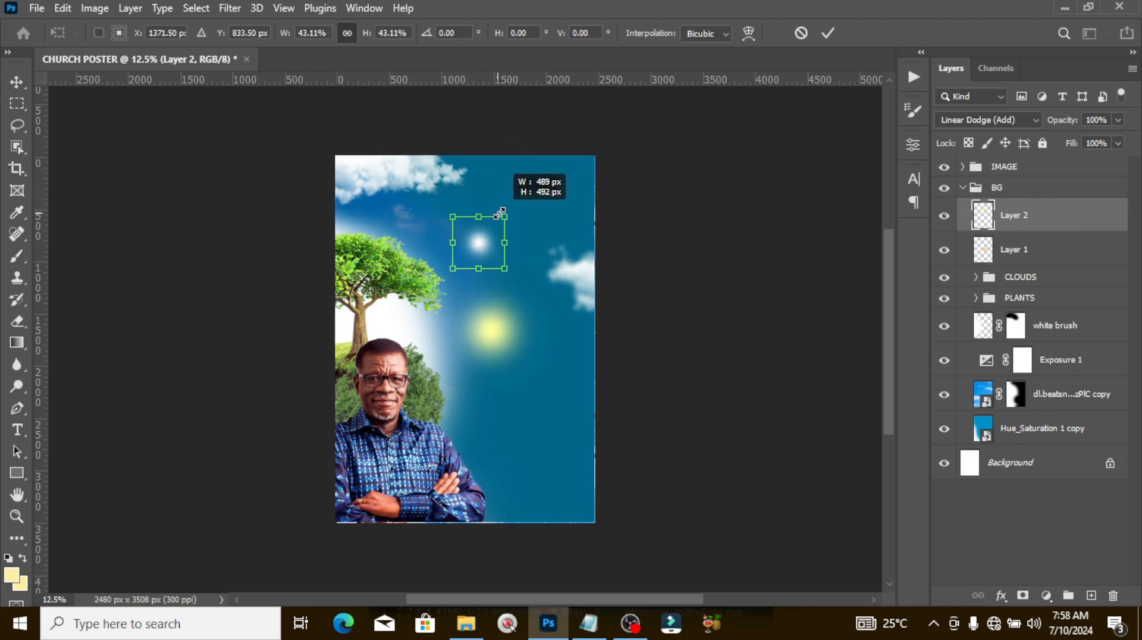
key("Return")
key("v")
left_click_drag(477, 235, 491, 325)
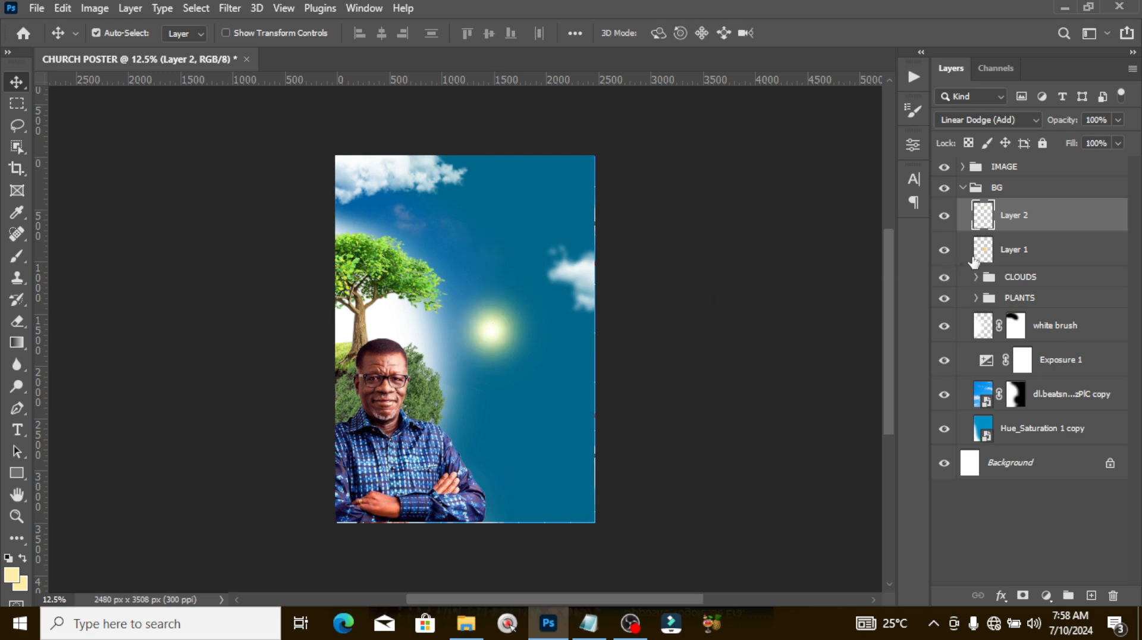
Group Layer 1 and Layer 2 and name the group GLOW
left_click(1041, 253, "ctrl")
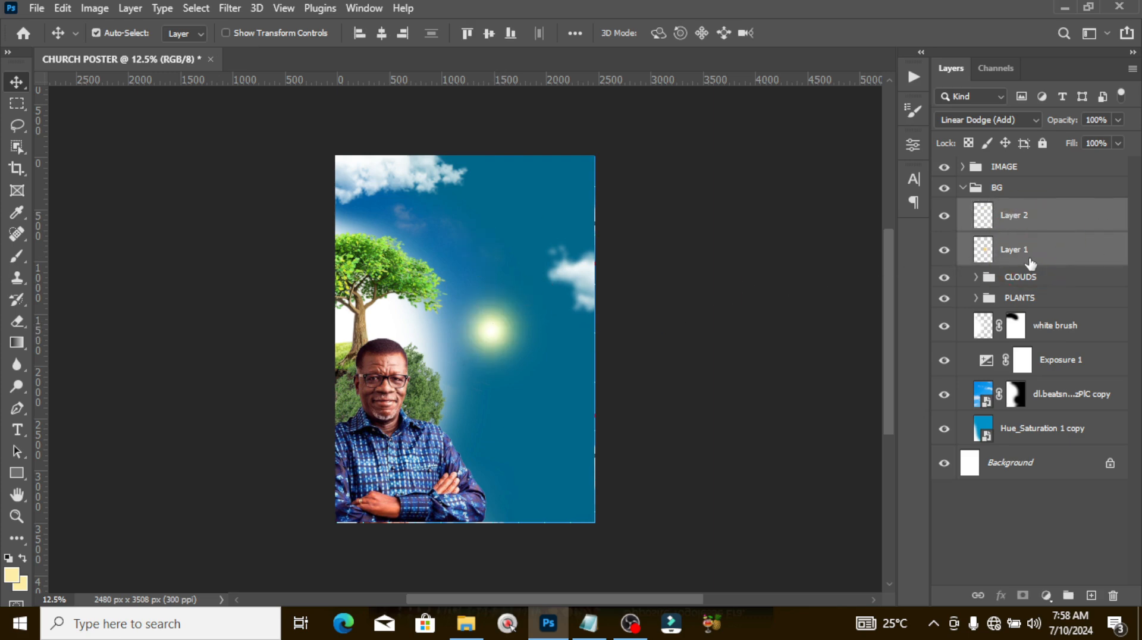
key("ctrl+g")
double_click(1012, 210)
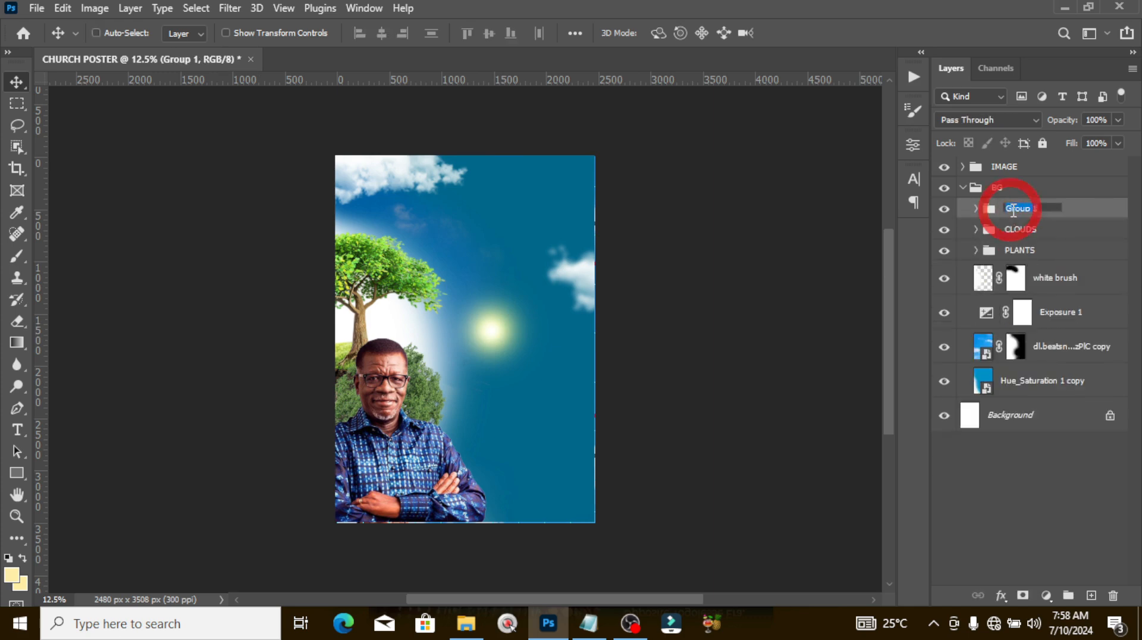
type("GLOW")
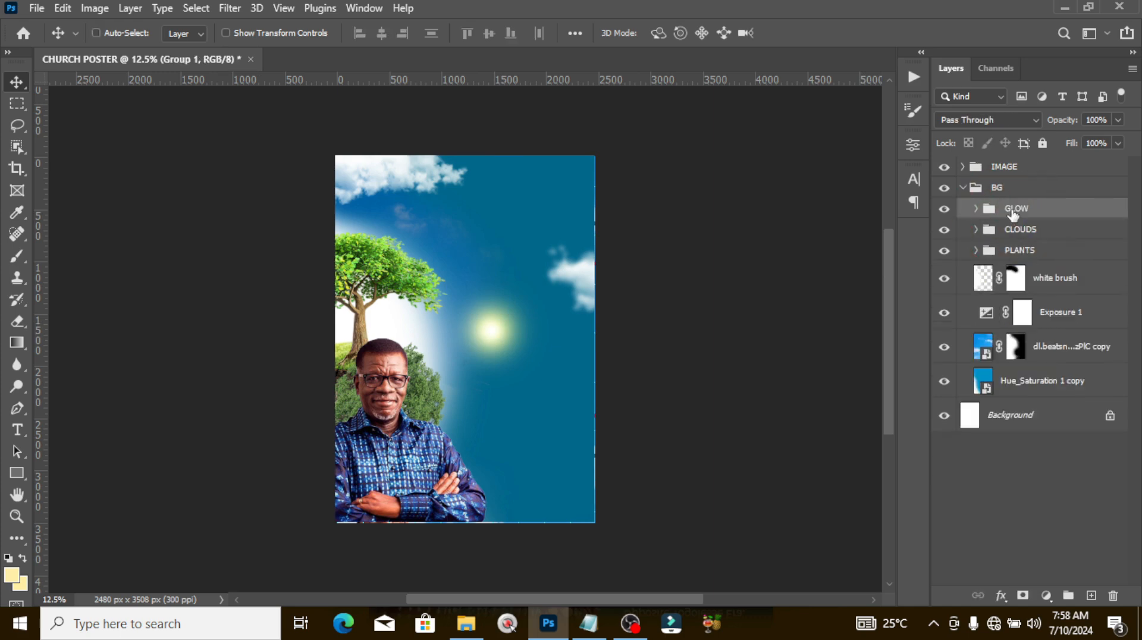
key("Return")
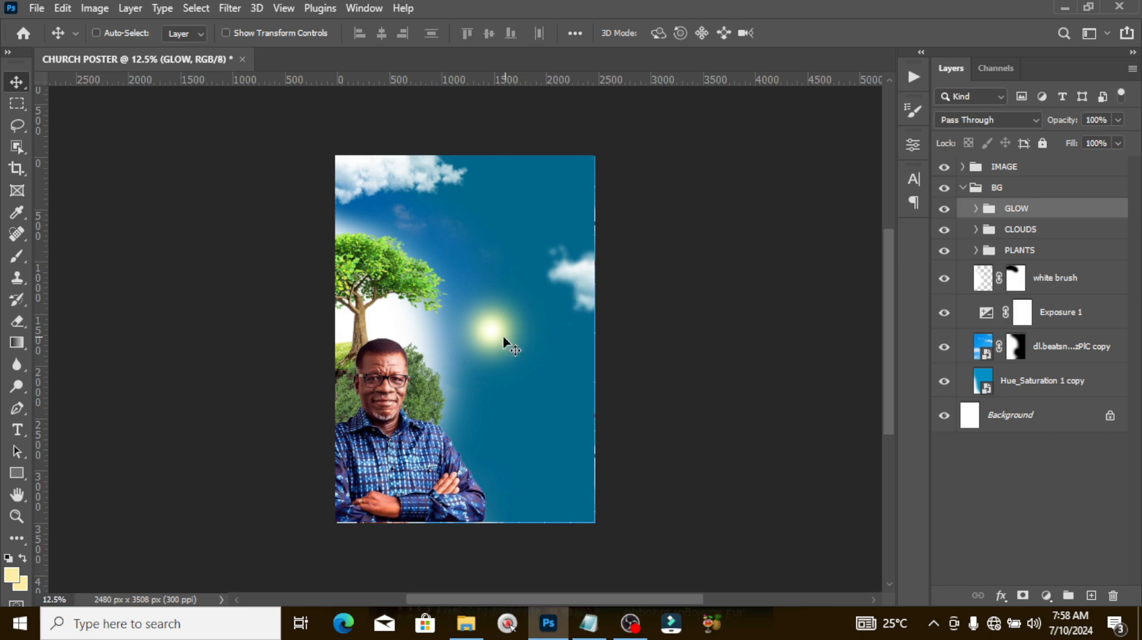
Move the glow beside the man's chin over the bush, and place the GLOW group above the IMAGE group
left_click_drag(502, 339, 433, 414)
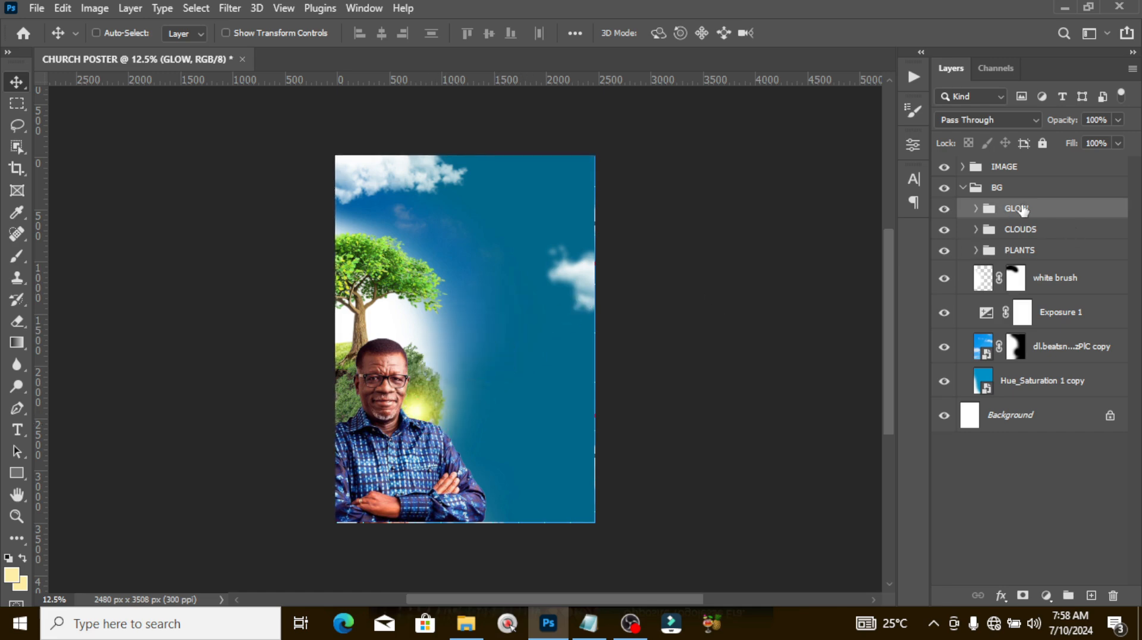
left_click_drag(1022, 211, 1015, 162)
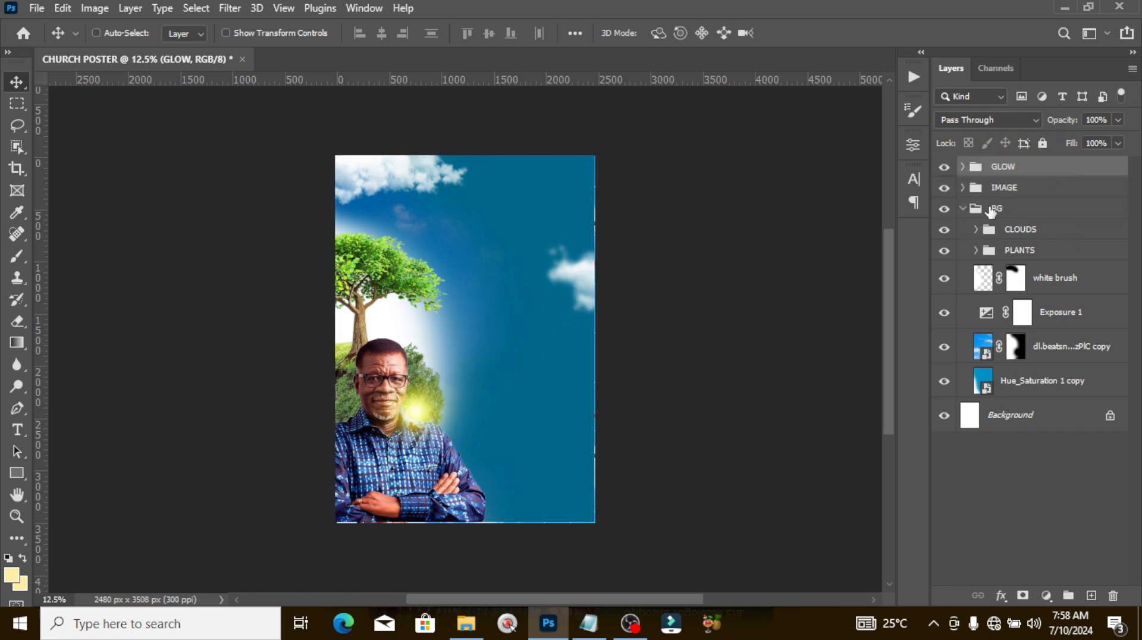
left_click(961, 212)
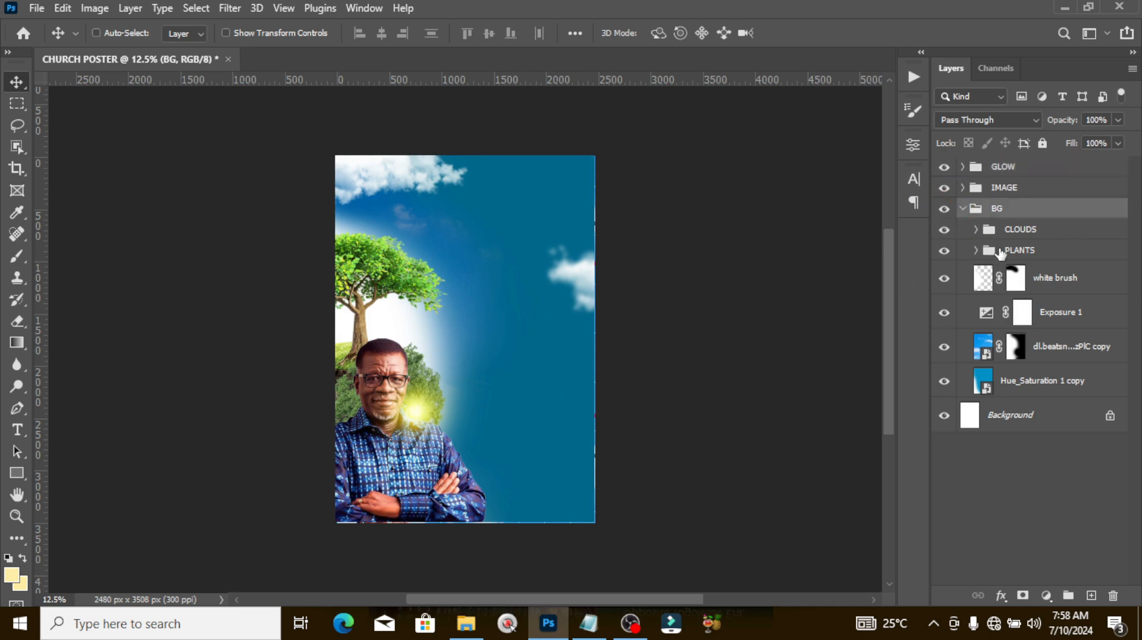
Scale the GLOW group to about 171% and shift it slightly lower over the man's shoulder
left_click(994, 174)
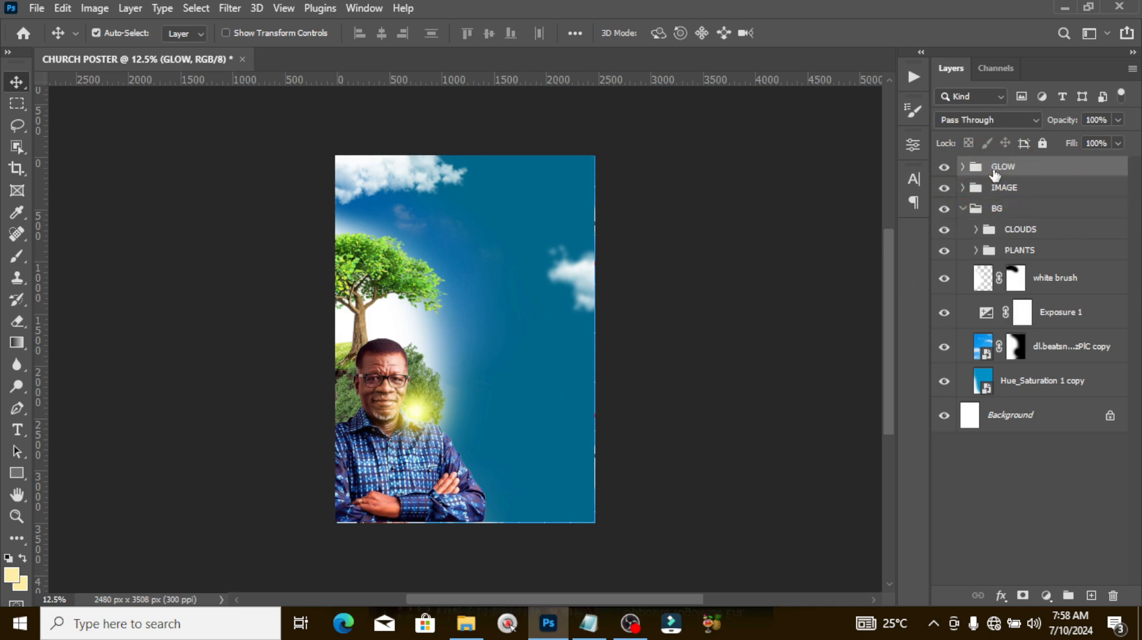
key("ctrl+t")
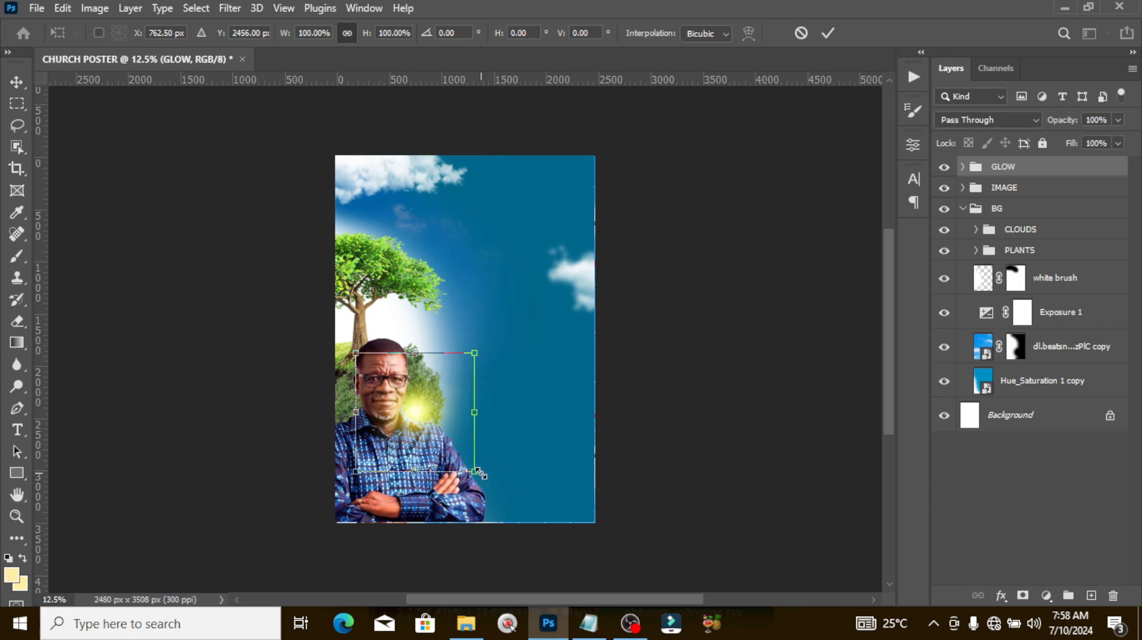
left_click_drag(481, 474, 511, 493)
left_click_drag(420, 424, 423, 437)
left_click_drag(507, 339, 521, 321)
key("Return")
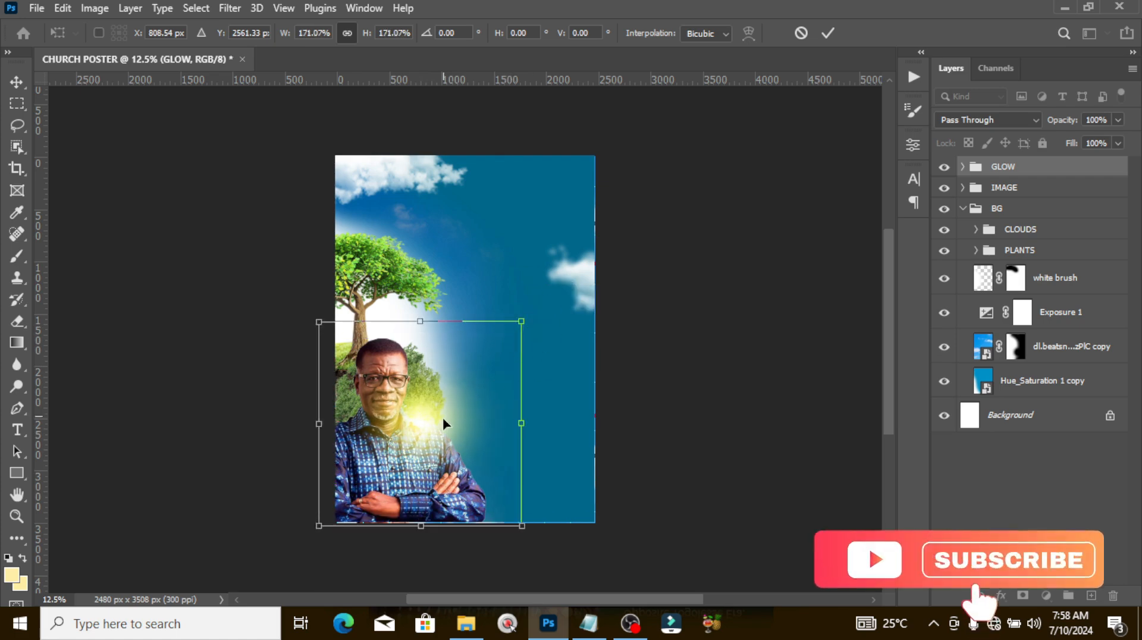
Duplicate the GLOW group, scale the copy to about 59% and place it over the tree trunk above the man's head
key("ctrl+j")
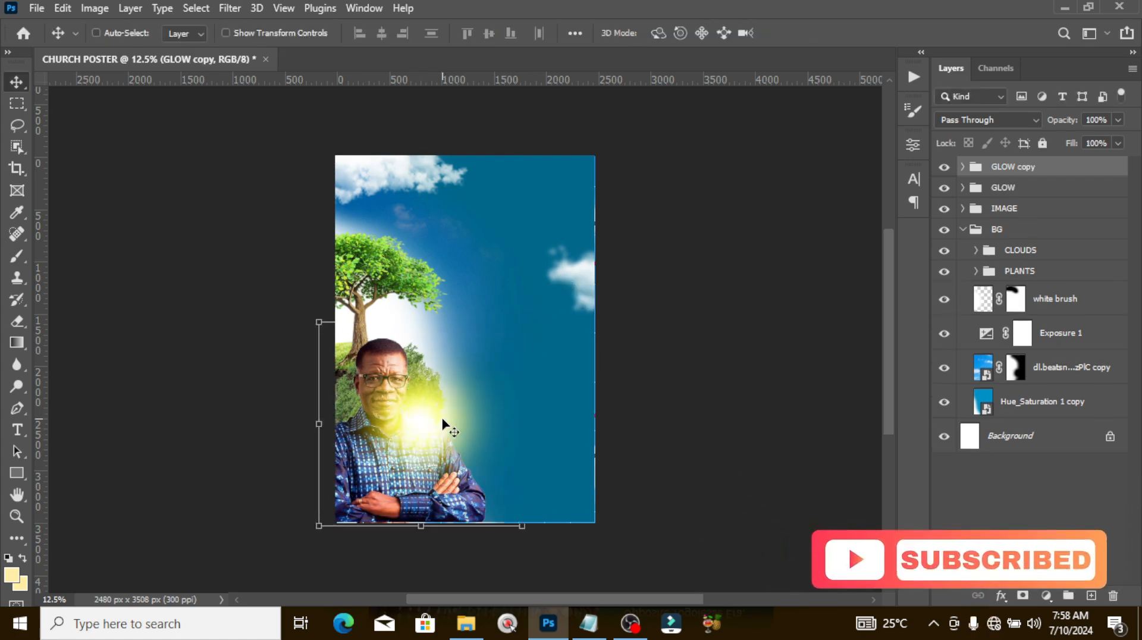
left_click_drag(430, 435, 502, 301)
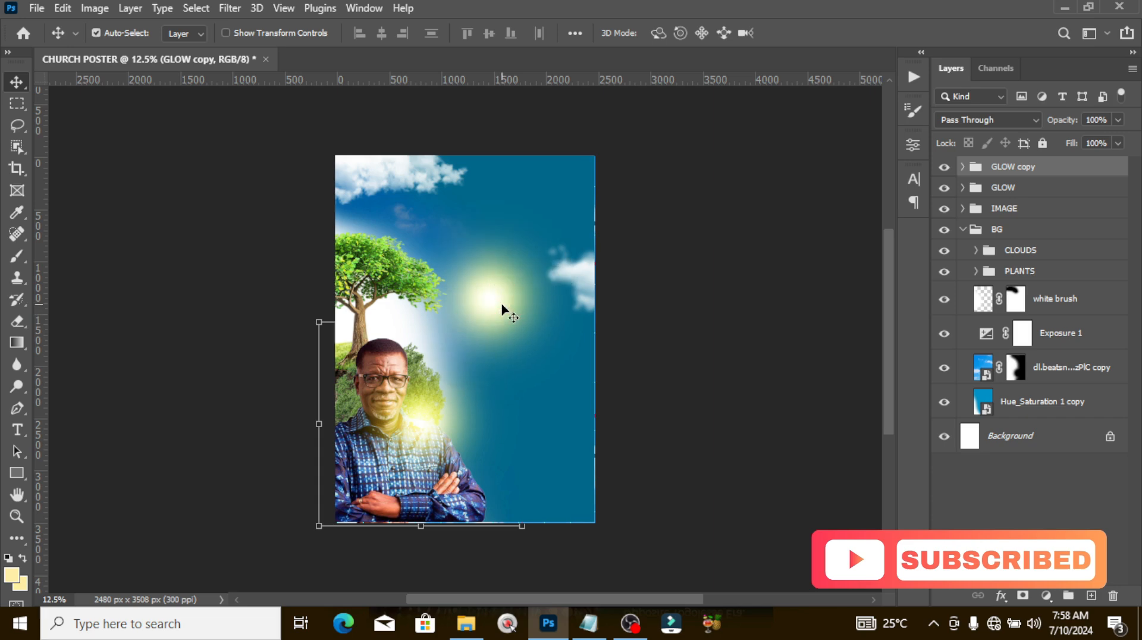
key("ctrl+t")
left_click_drag(591, 197, 549, 239)
left_click_drag(491, 315, 364, 340)
key("Up")
key("Up")
key("Up")
key("Up")
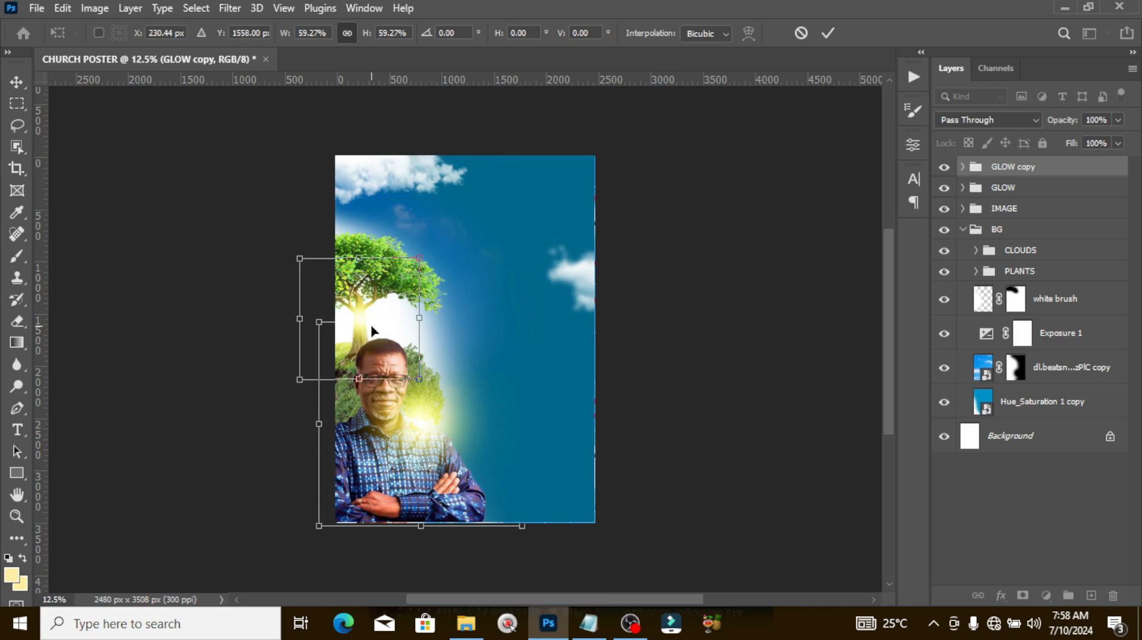
Enlarge the glow copy slightly around its centre at the tree trunk, and collapse the BG group
mouse_move(414, 264)
left_mouse_down()
mouse_move(435, 240)
mouse_move(430, 253)
left_mouse_up()
key("Return")
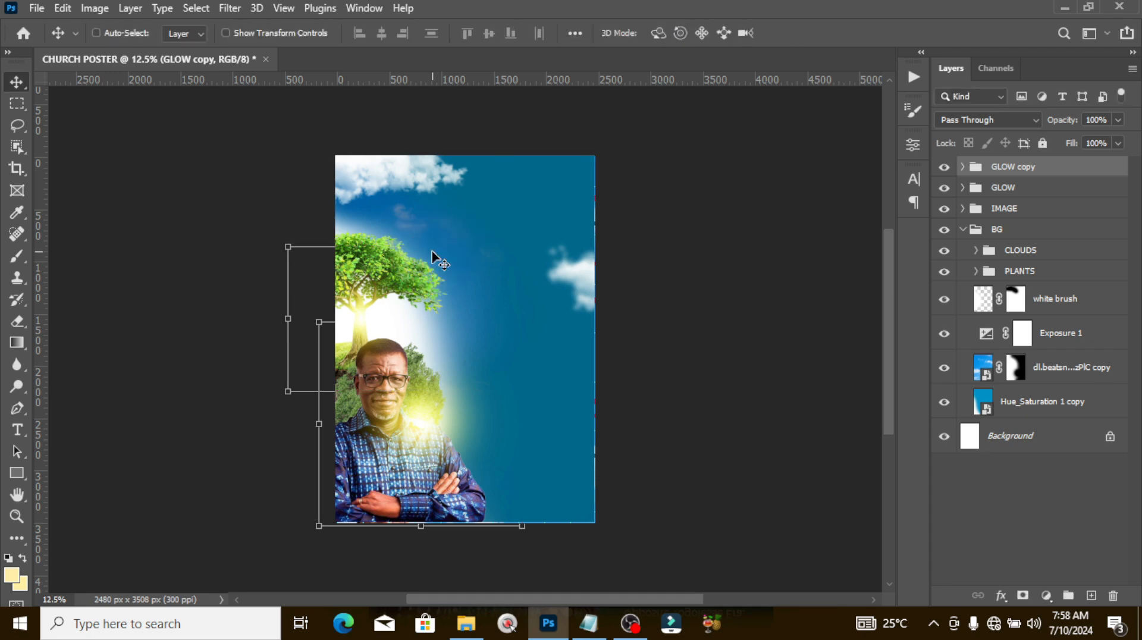
left_click(964, 230)
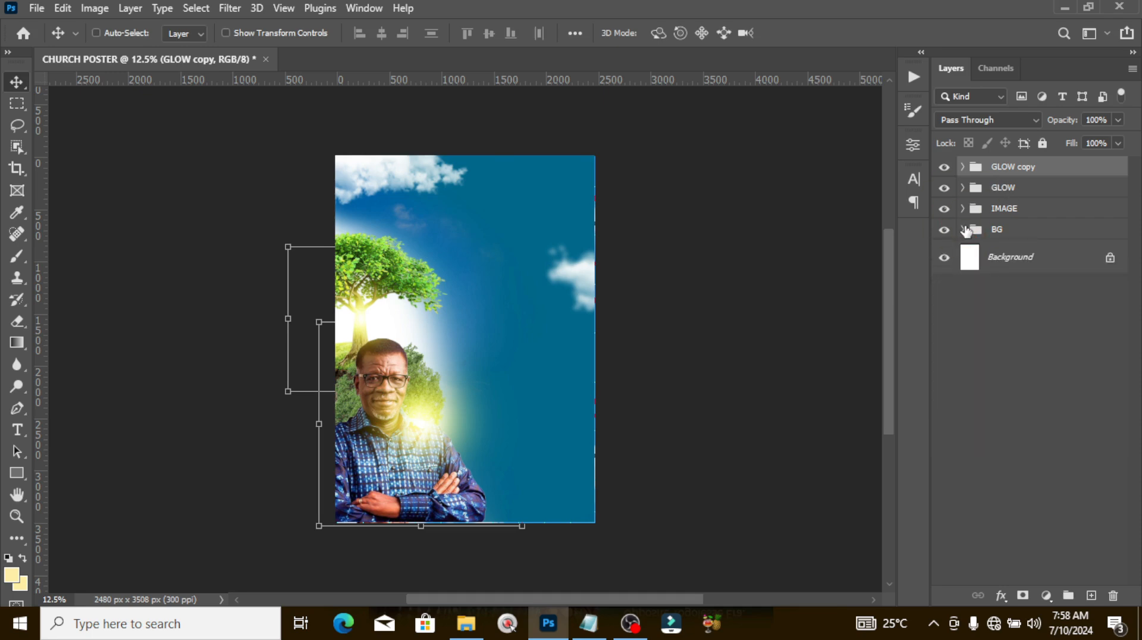
Add a text layer to the right of the tree reading "Rain", copied from the first line of the Notepad file 8
key("t")
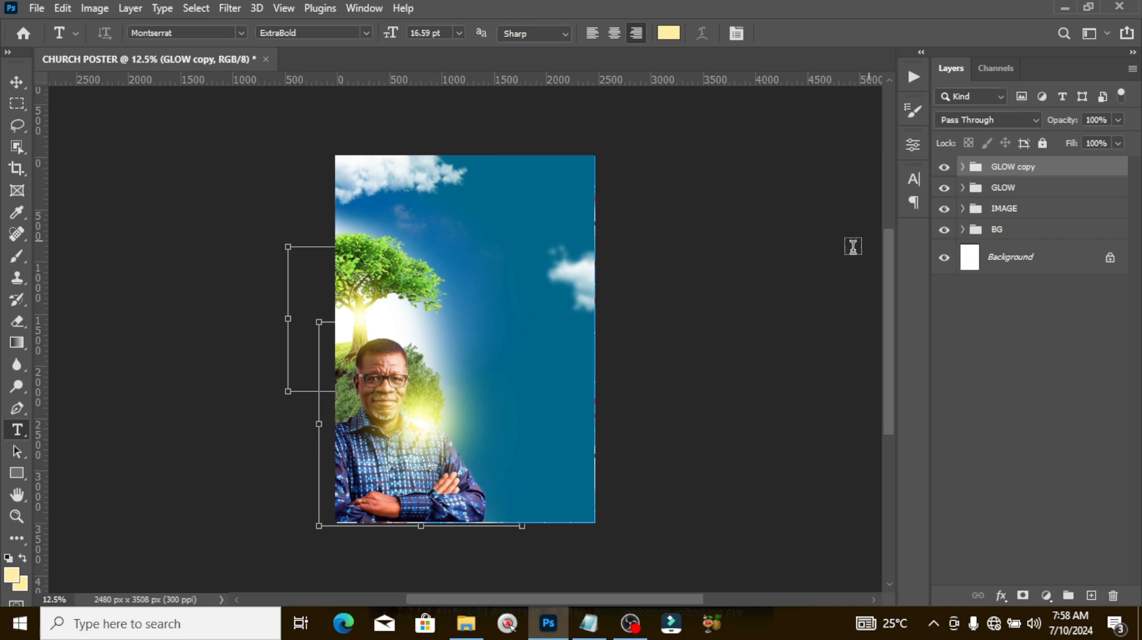
left_click(492, 313)
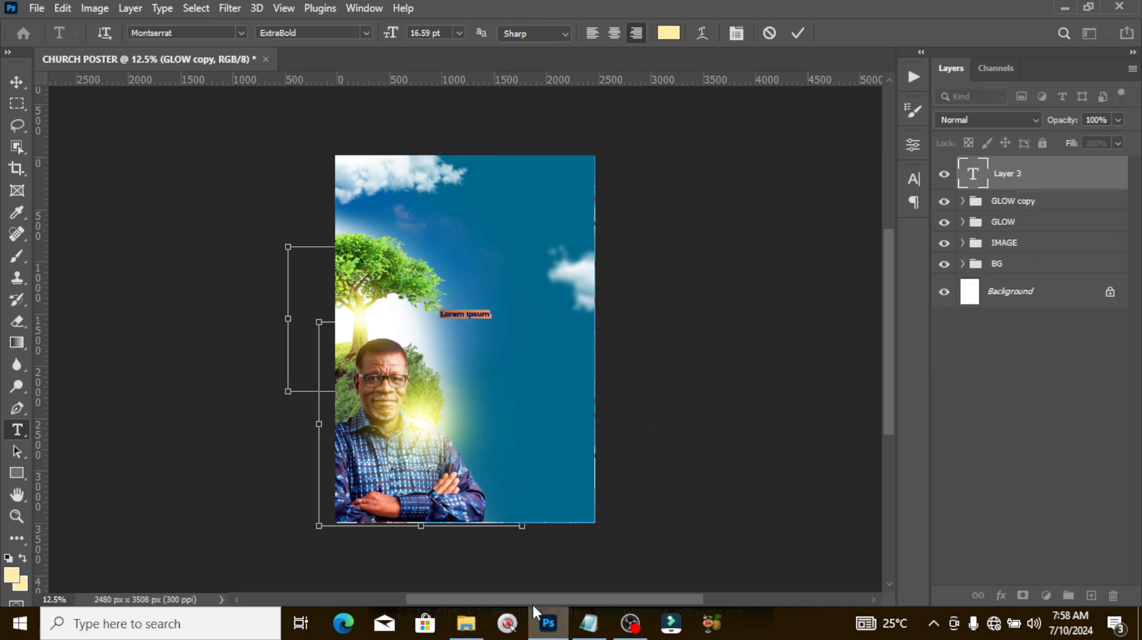
left_click(592, 623)
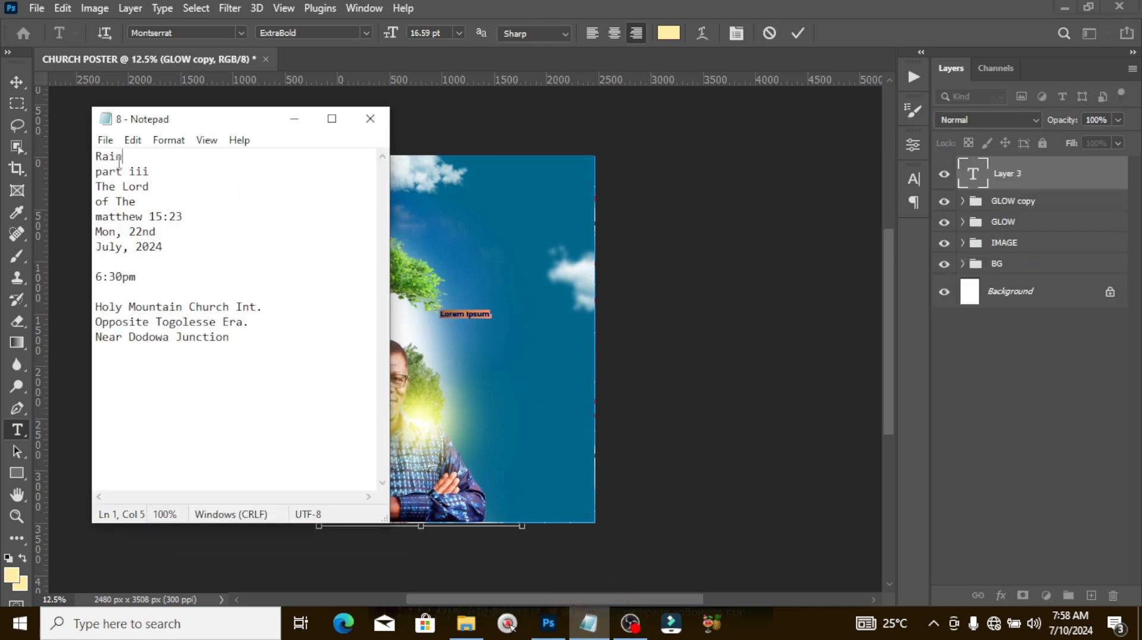
left_click_drag(120, 156, 47, 158)
key("ctrl+c")
left_click(520, 7)
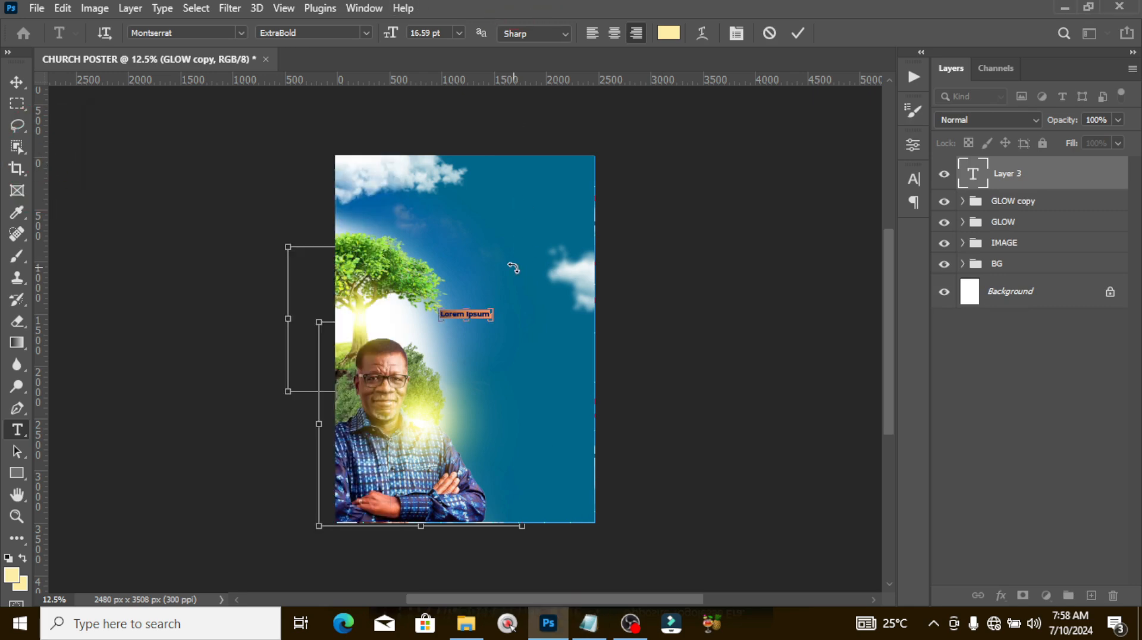
key("ctrl+v")
left_click(1012, 173)
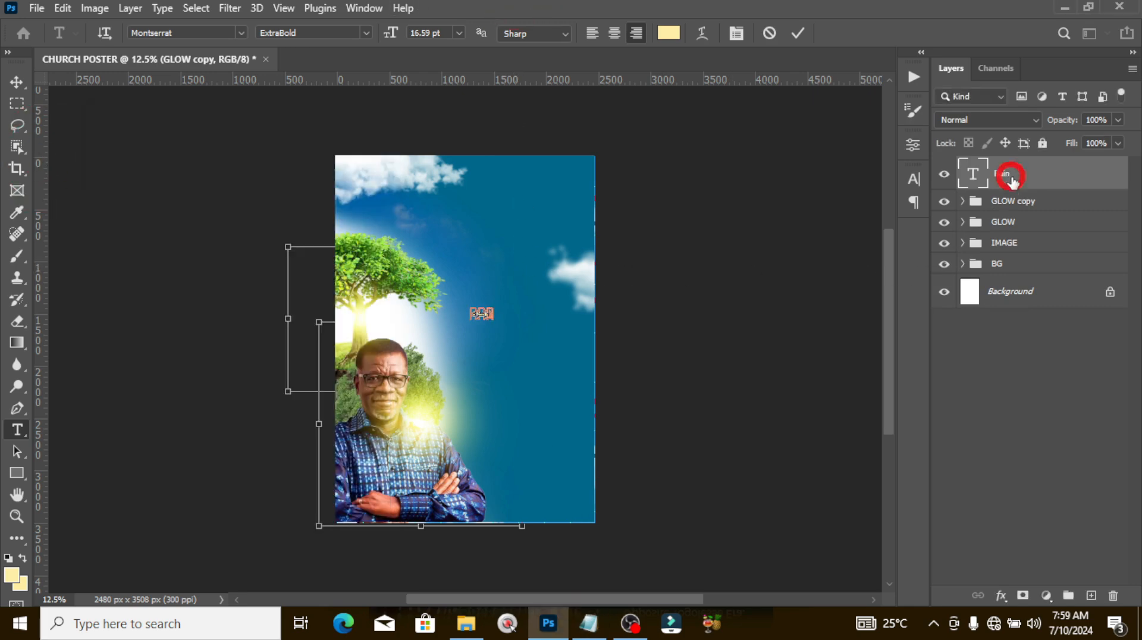
Right-align the Rain text and set its font to Marga Bold
left_click(913, 204)
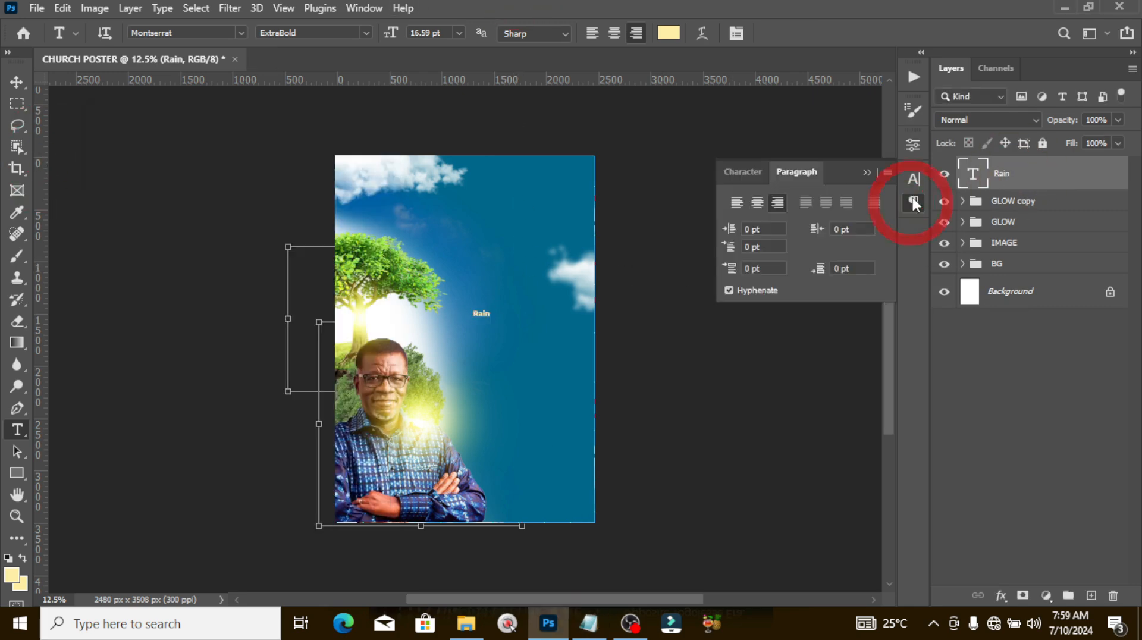
left_click(777, 202)
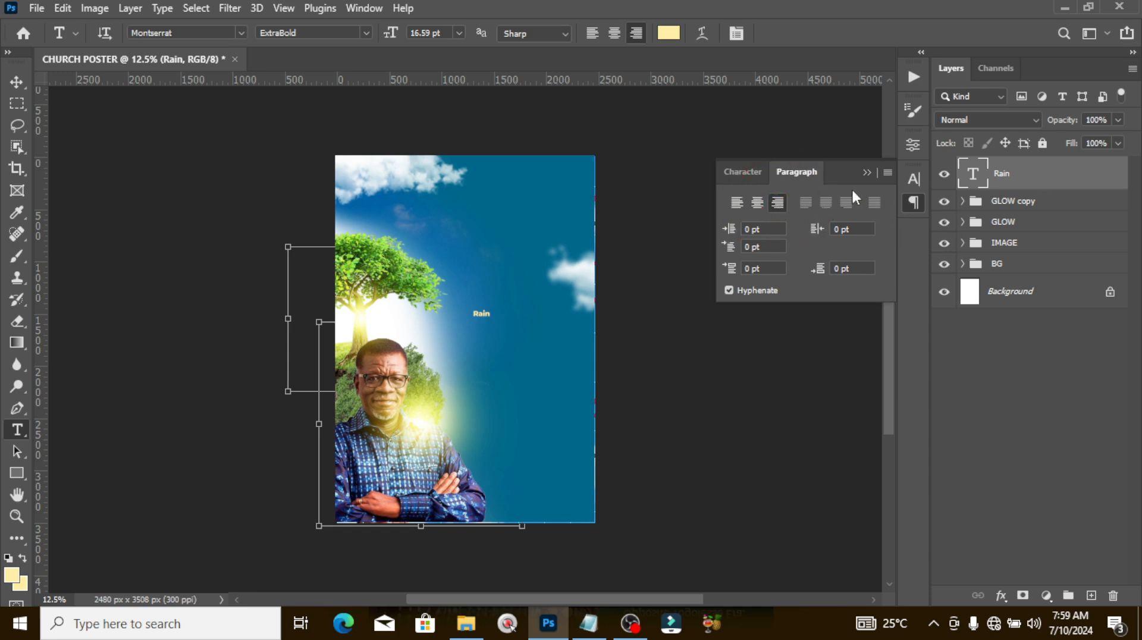
left_click(915, 179)
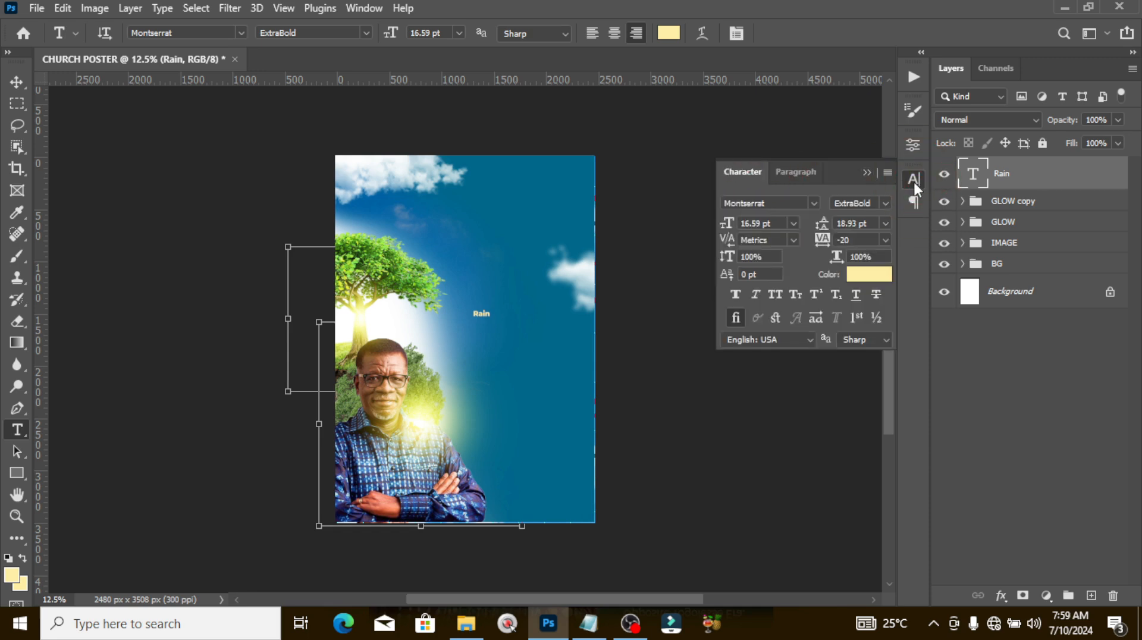
left_click(791, 203)
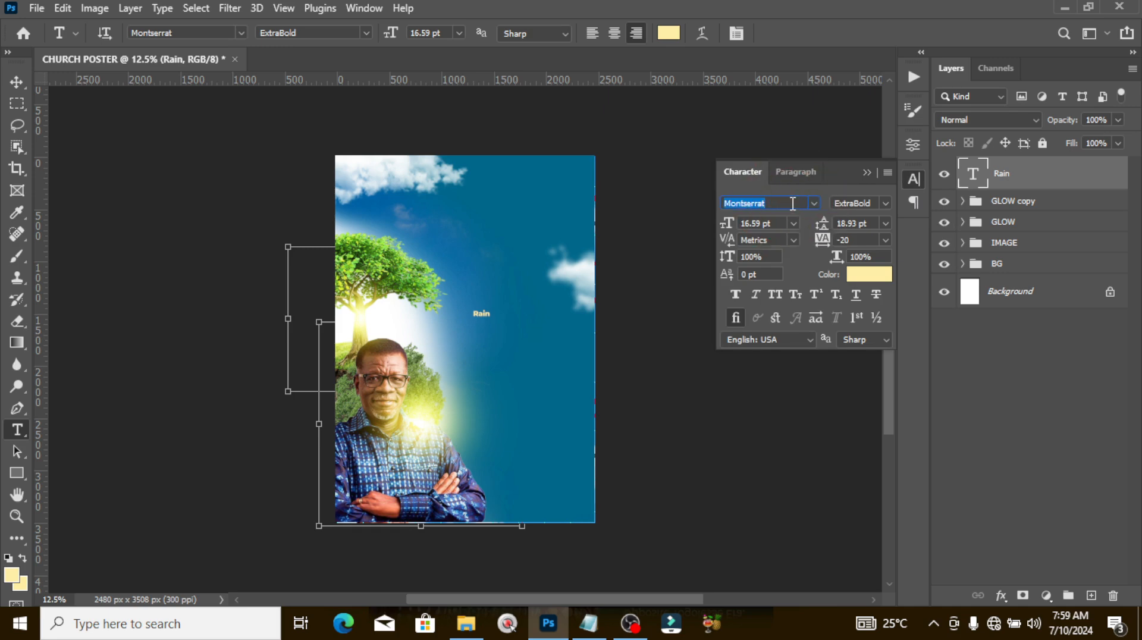
type("MARG")
key("Return")
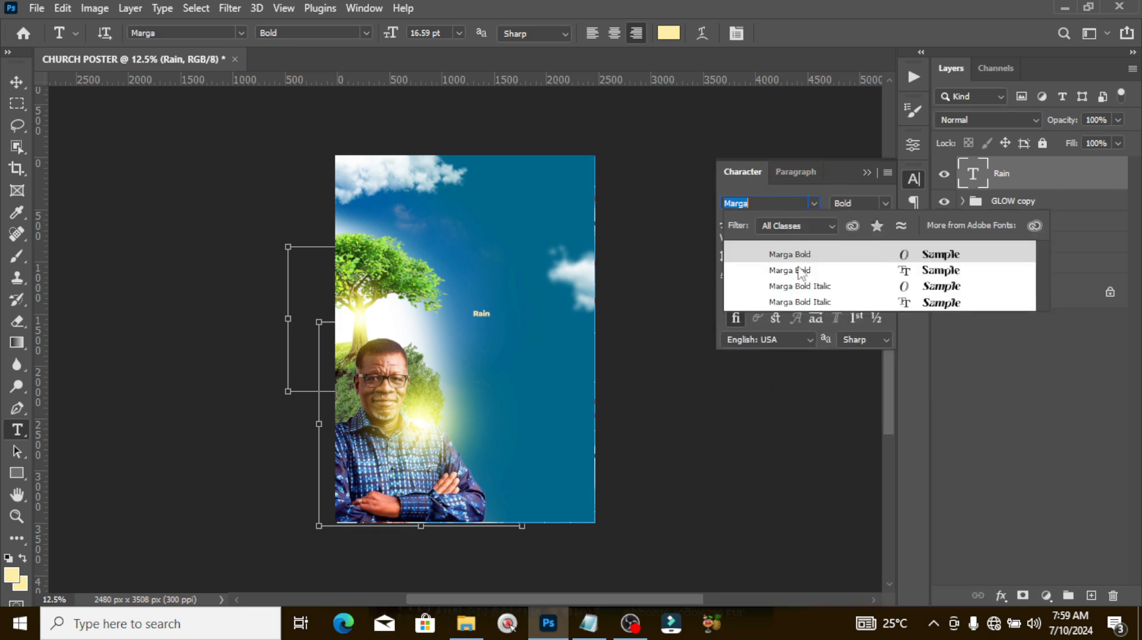
left_click(789, 272)
left_click(985, 175)
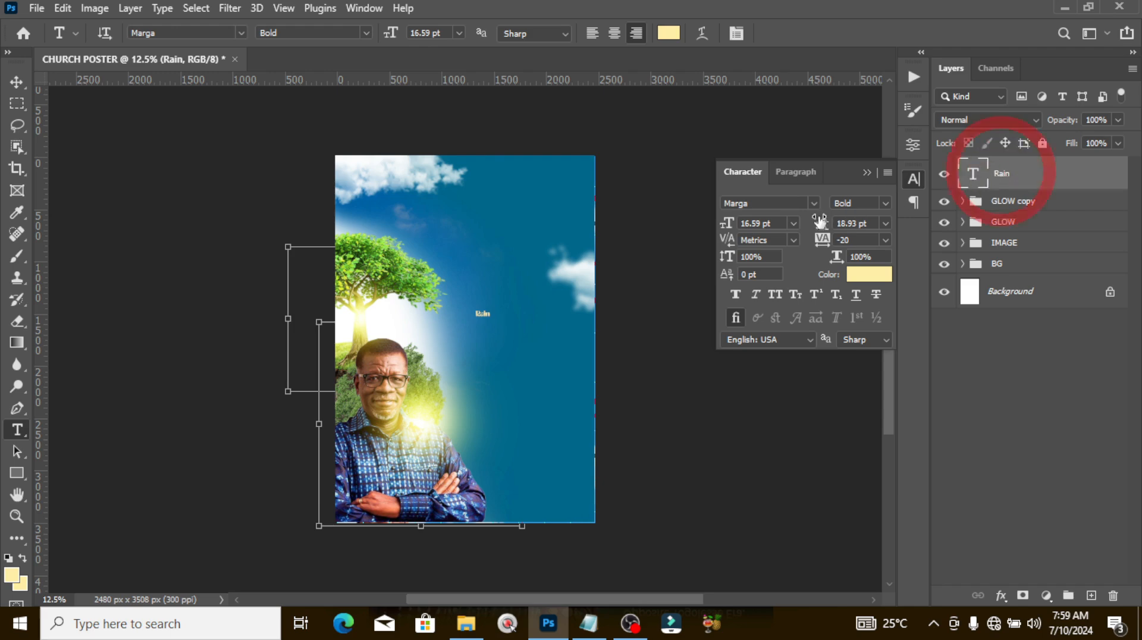
Scale the Rain text to about 1192% and move it up beside the tree so it ends inside the poster's right edge
key("ctrl+t")
left_click_drag(490, 317, 604, 415)
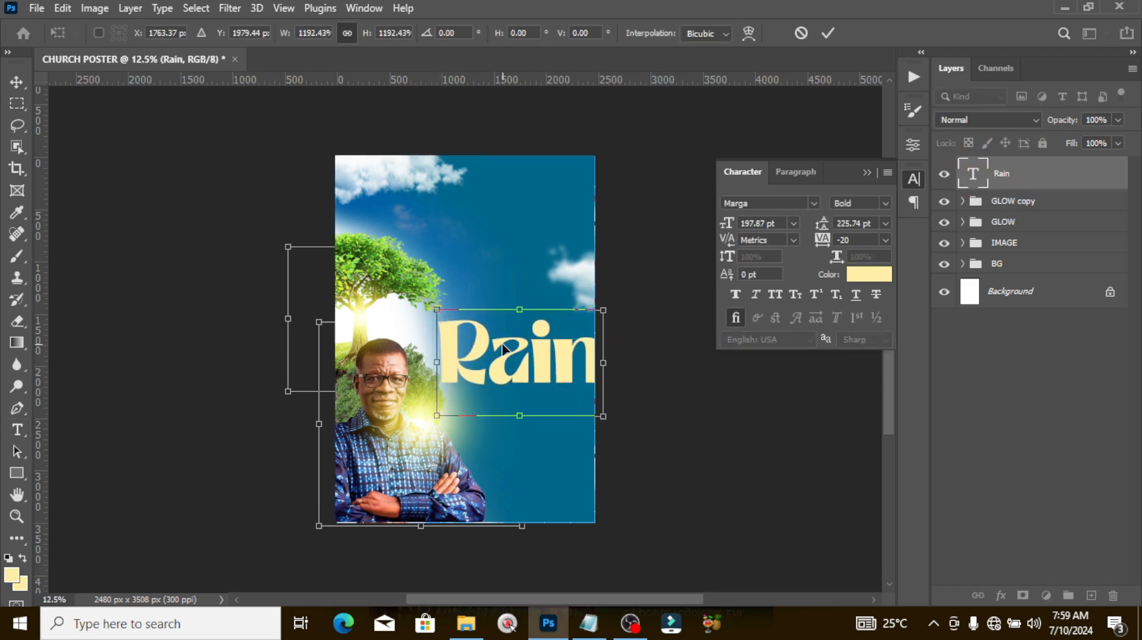
key("Return")
key("v")
left_click_drag(502, 348, 491, 321)
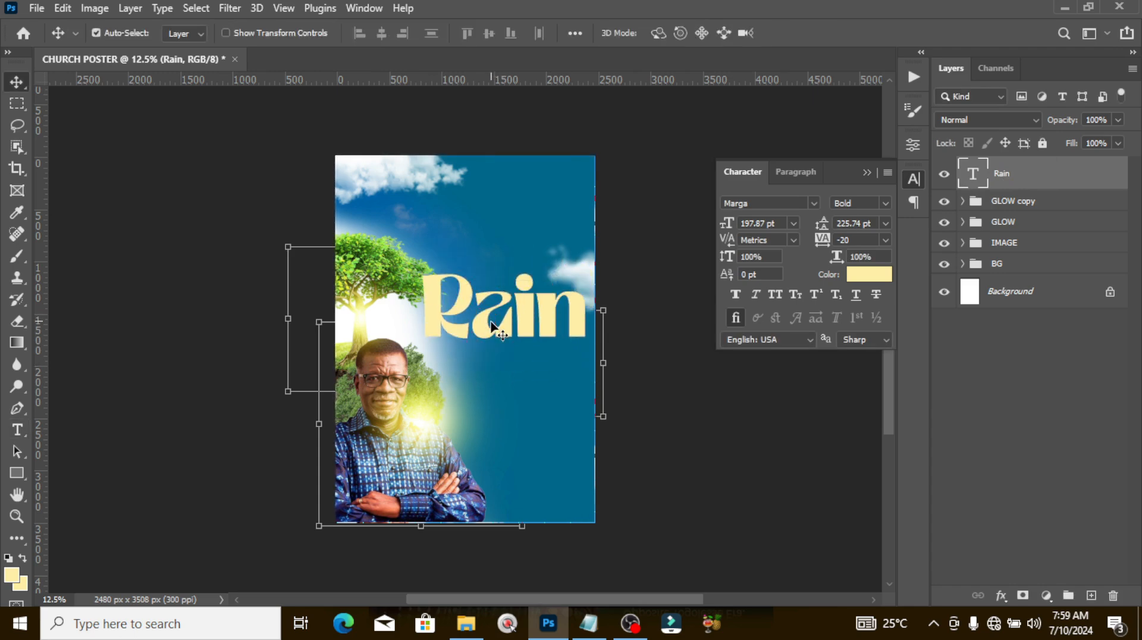
Add a vertical guide just inside the poster's right edge and lower the Rain text slightly along it, hiding the guides again
key("ctrl+apostrophe")
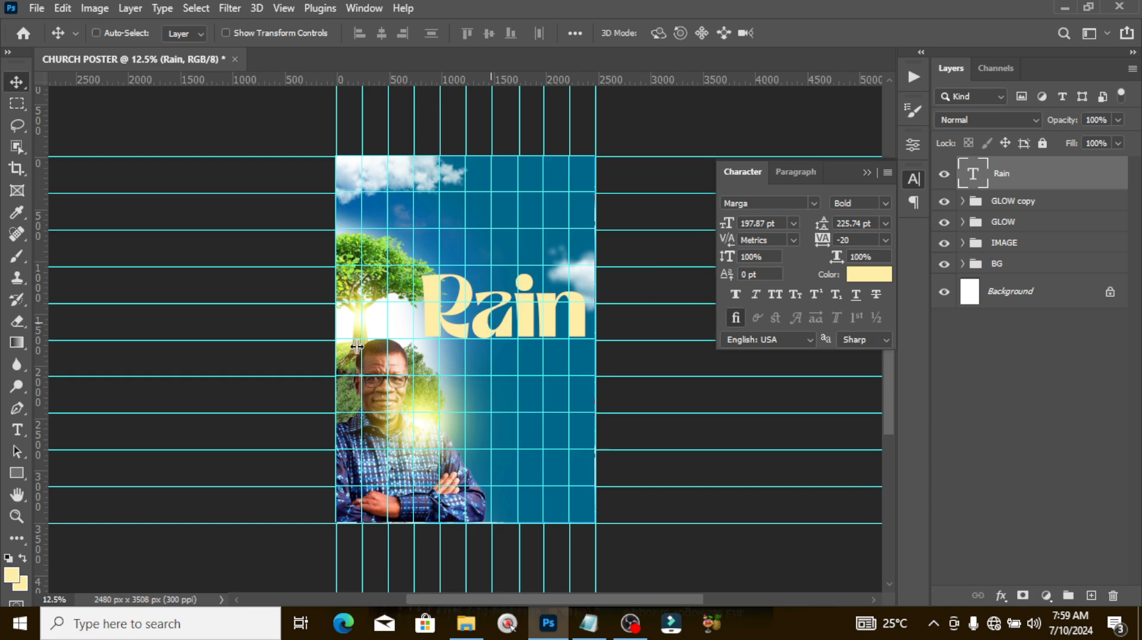
left_click_drag(42, 321, 587, 355)
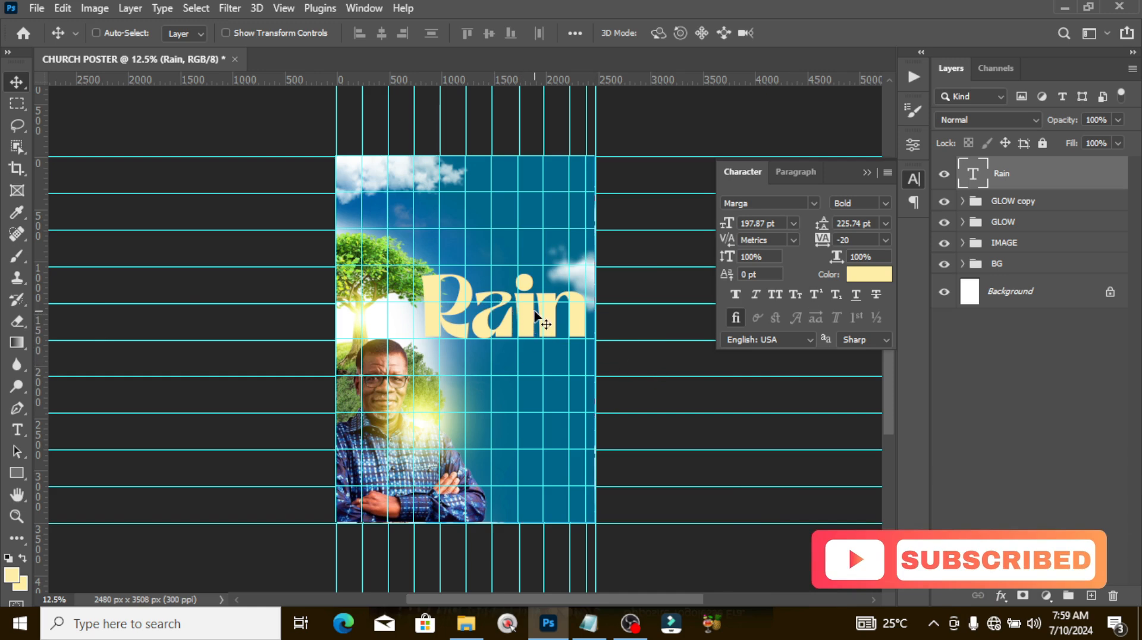
left_click_drag(535, 315, 534, 334)
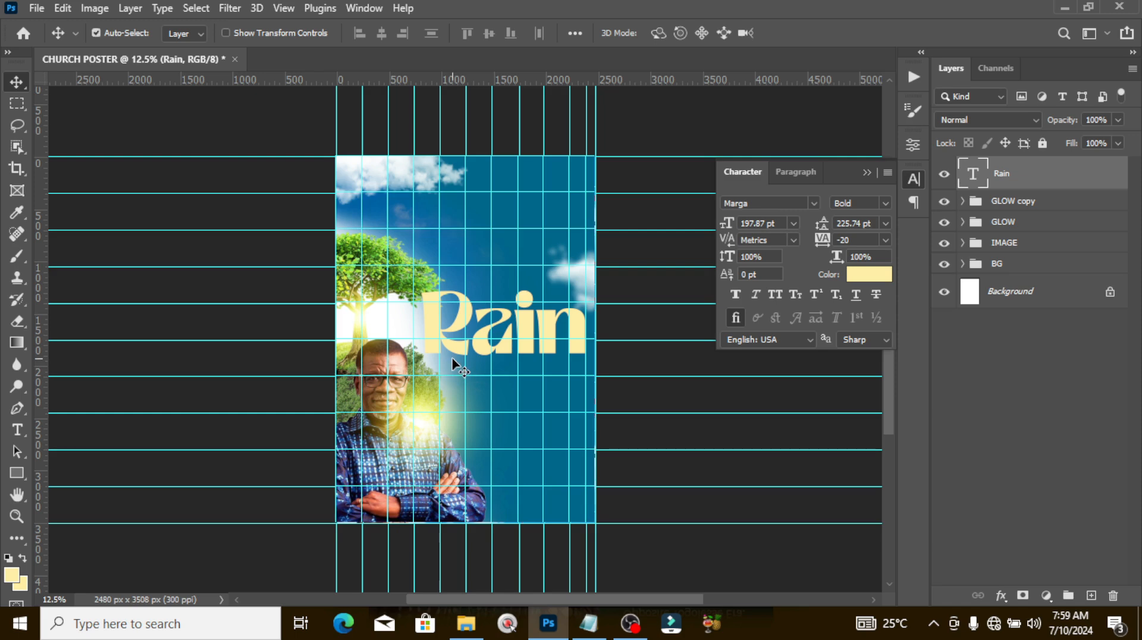
key("ctrl+semicolon")
key("ctrl+plus")
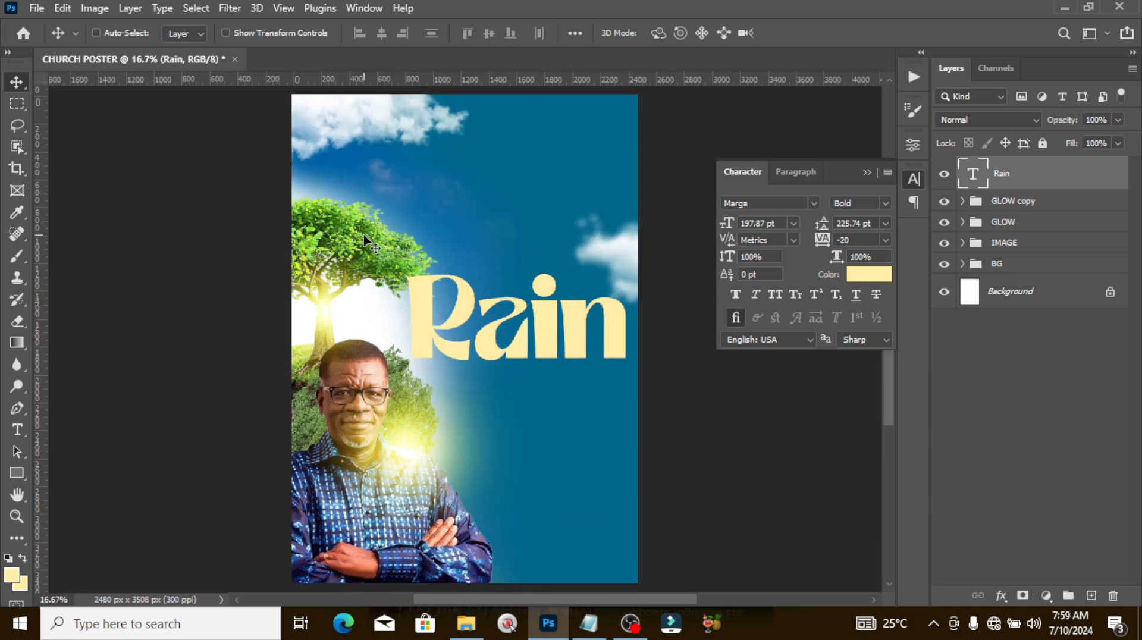
Scale the PLANTS group inside BG to about 110% and shift it so the tree stands higher above the man
left_click(961, 267)
left_click(962, 264)
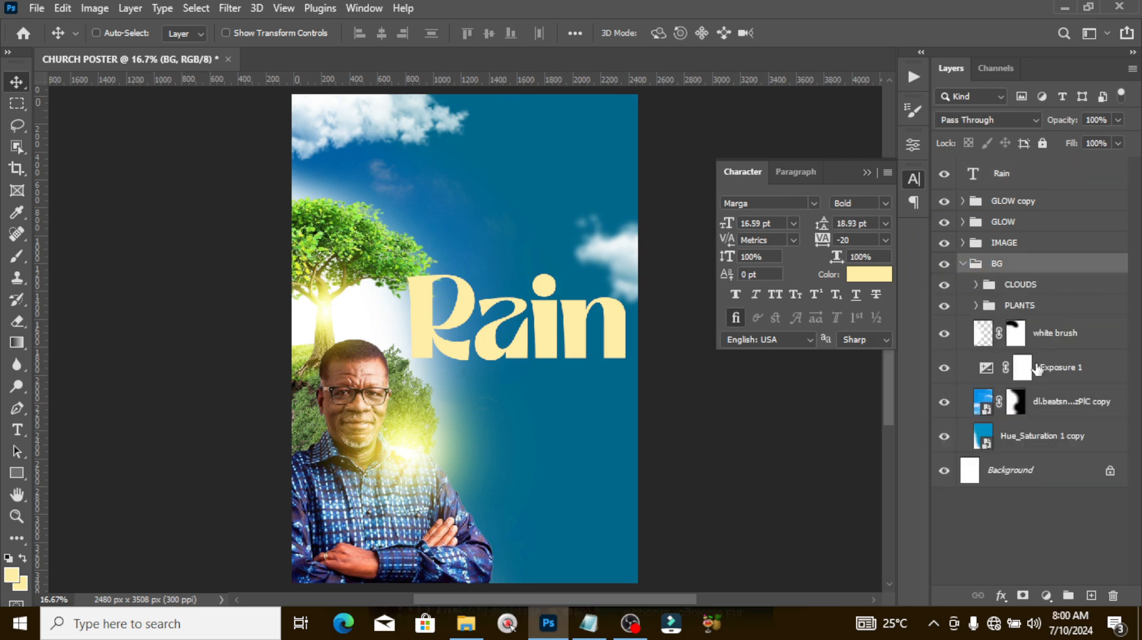
left_click(1020, 306)
key("ctrl+t")
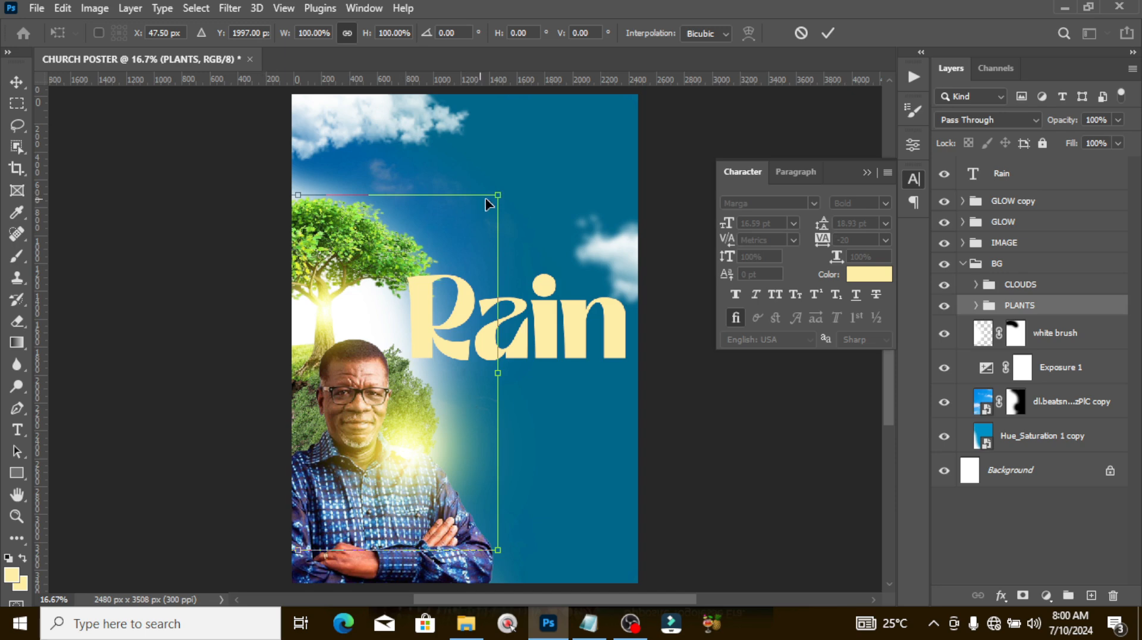
left_click_drag(499, 193, 542, 158)
left_click_drag(417, 416, 393, 410)
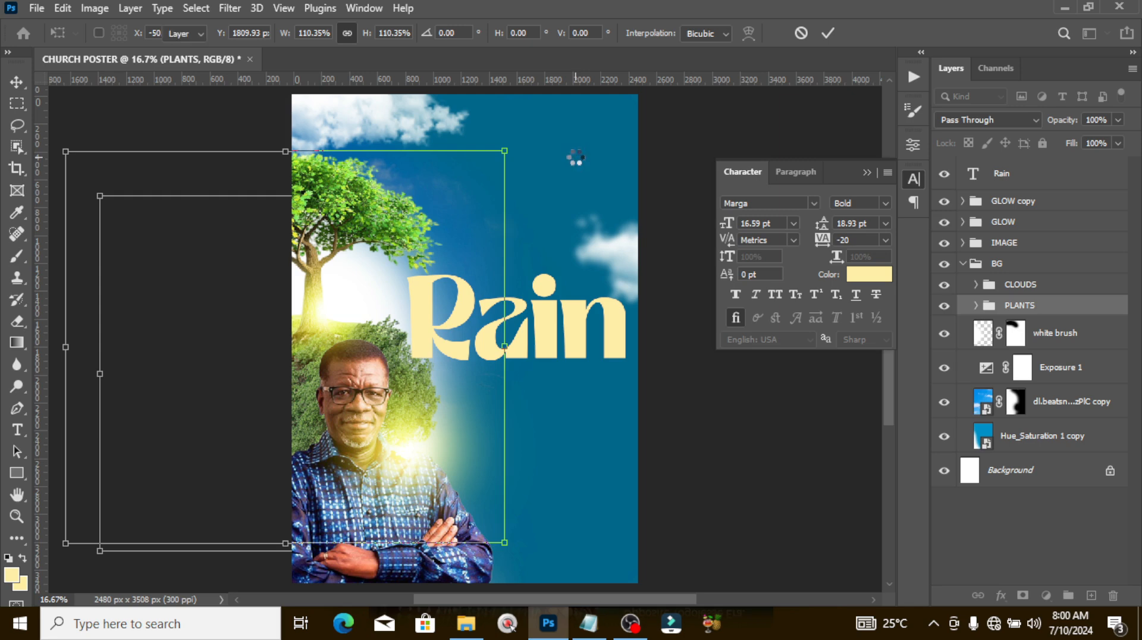
key("Return")
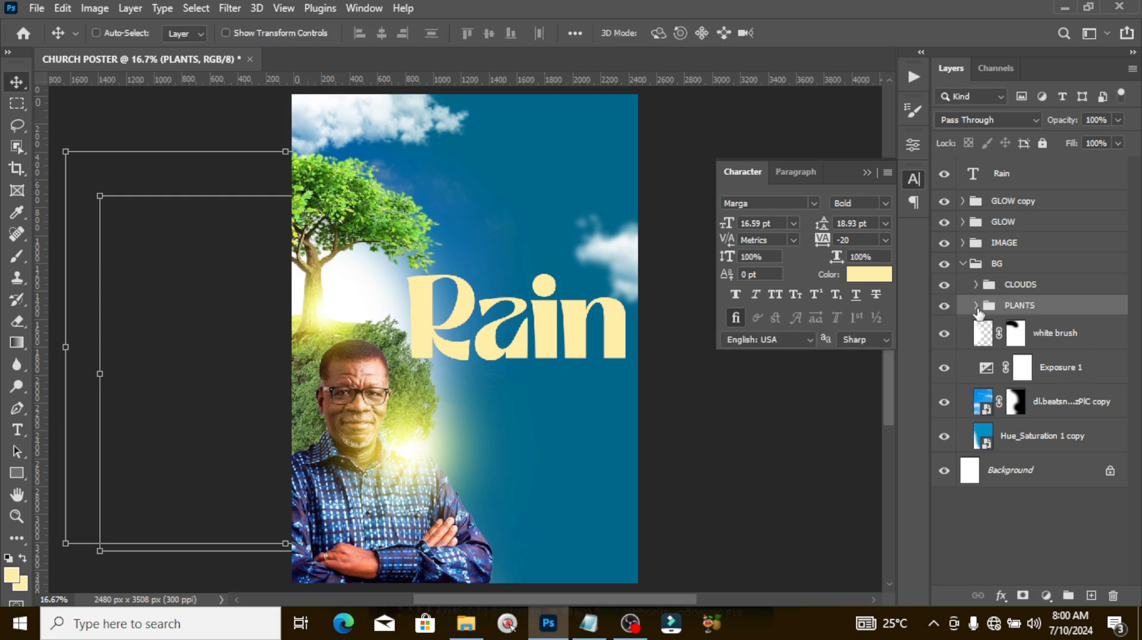
Shift the pngwing.com (18) copy layer in the PLANTS group slightly lower behind the man's head, and collapse the group
left_click(976, 306)
left_click(1028, 335)
left_click_drag(409, 396, 428, 420)
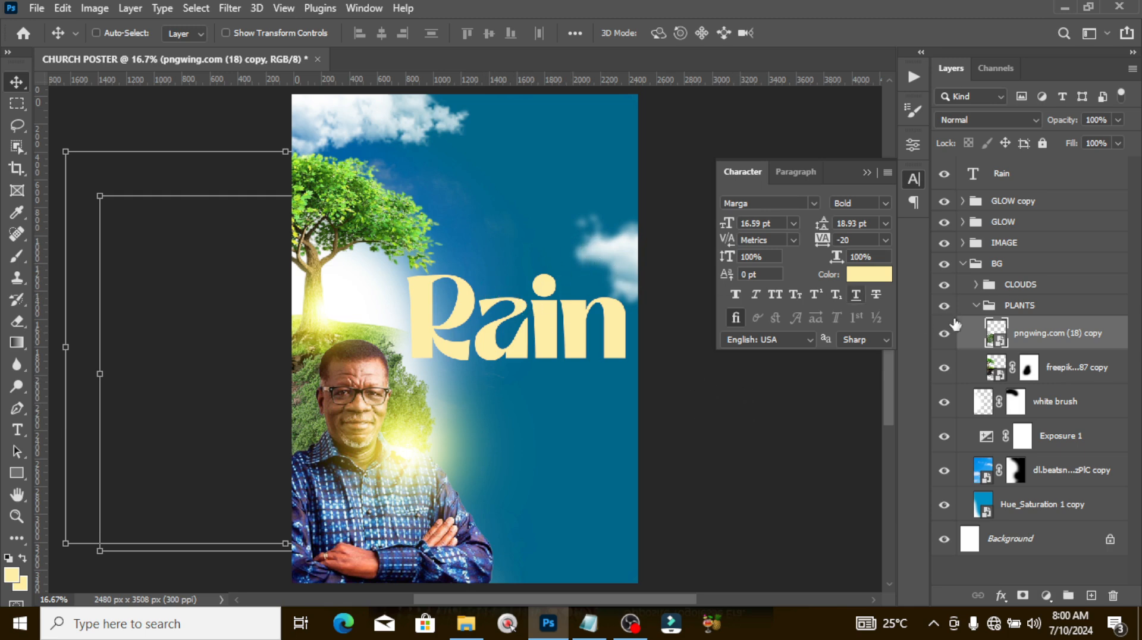
left_click(976, 305)
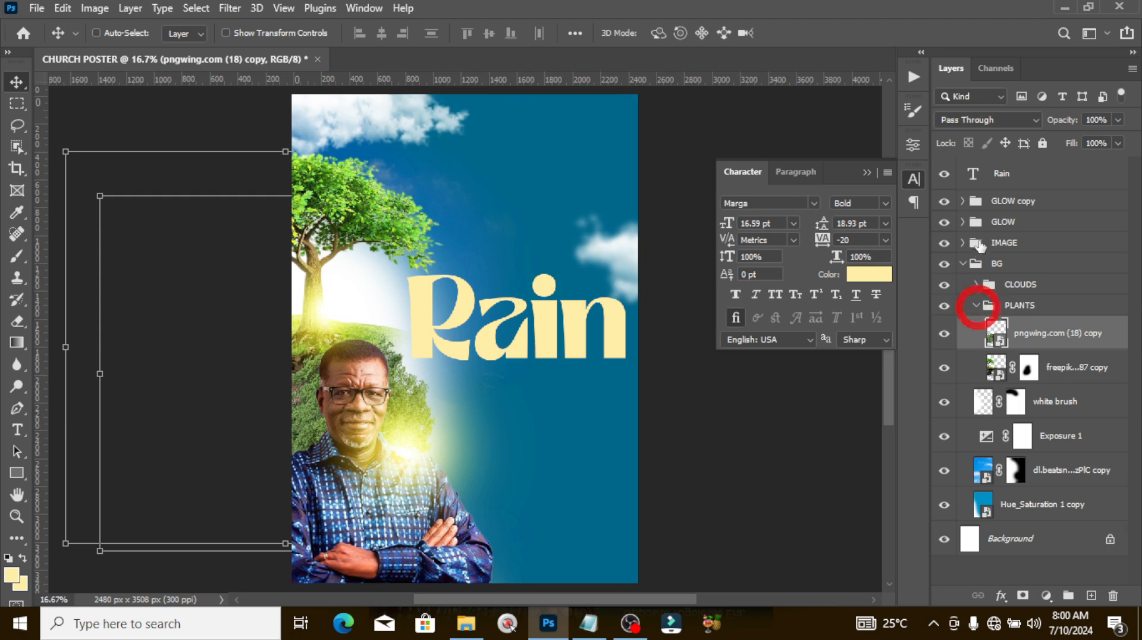
Move the GLOW copy group onto the base of the tree trunk, and collapse the BG group
left_click(987, 221)
left_click(972, 203)
left_click_drag(355, 351, 387, 309)
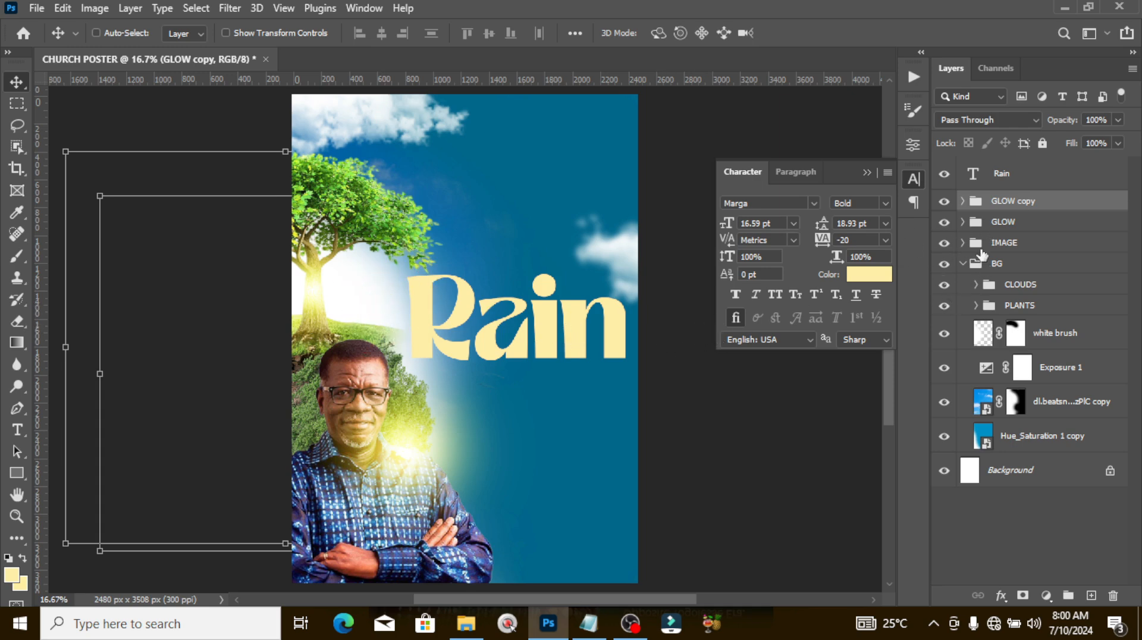
left_click(963, 263)
Scale the Rain text down to about 90%, keeping its upper right corner in place
left_click(1002, 174)
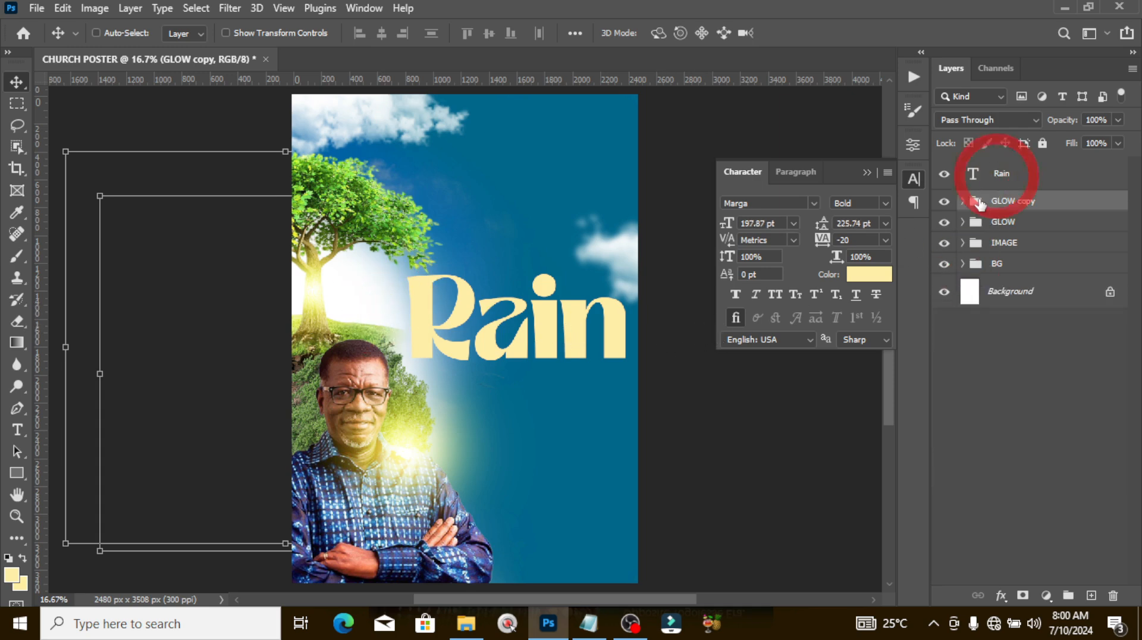
key("ctrl+t")
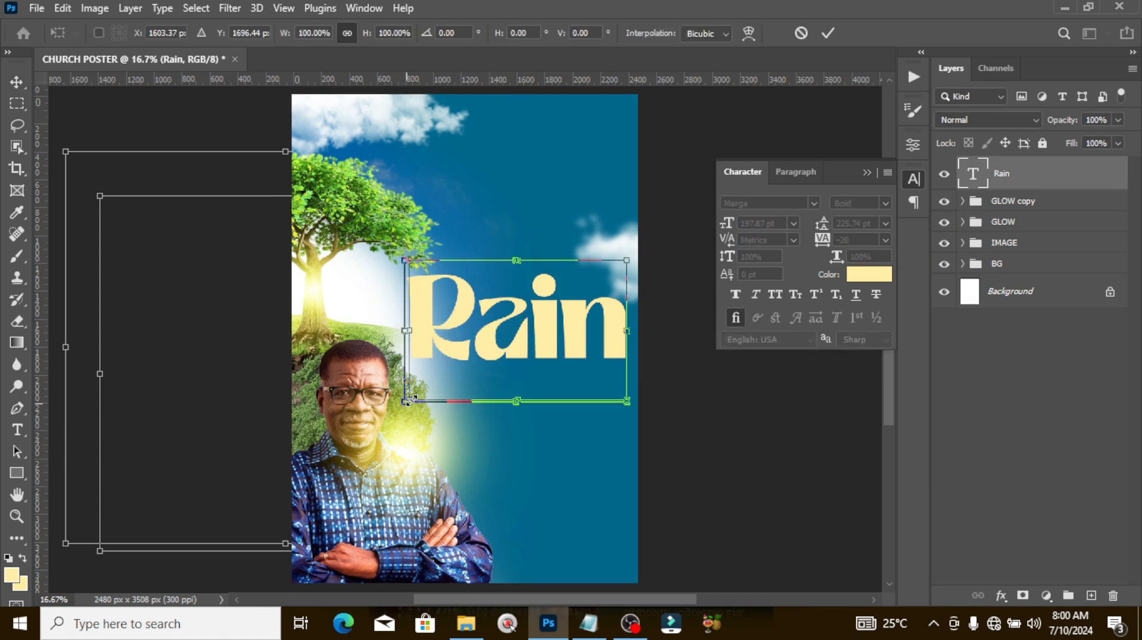
left_click_drag(403, 401, 425, 394)
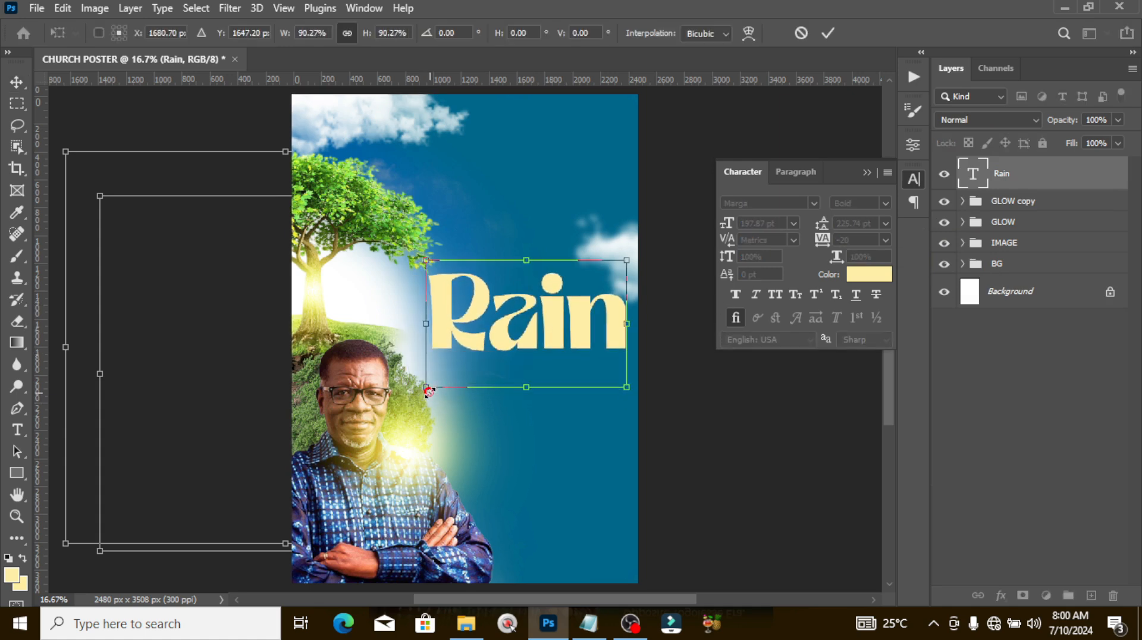
key("Return")
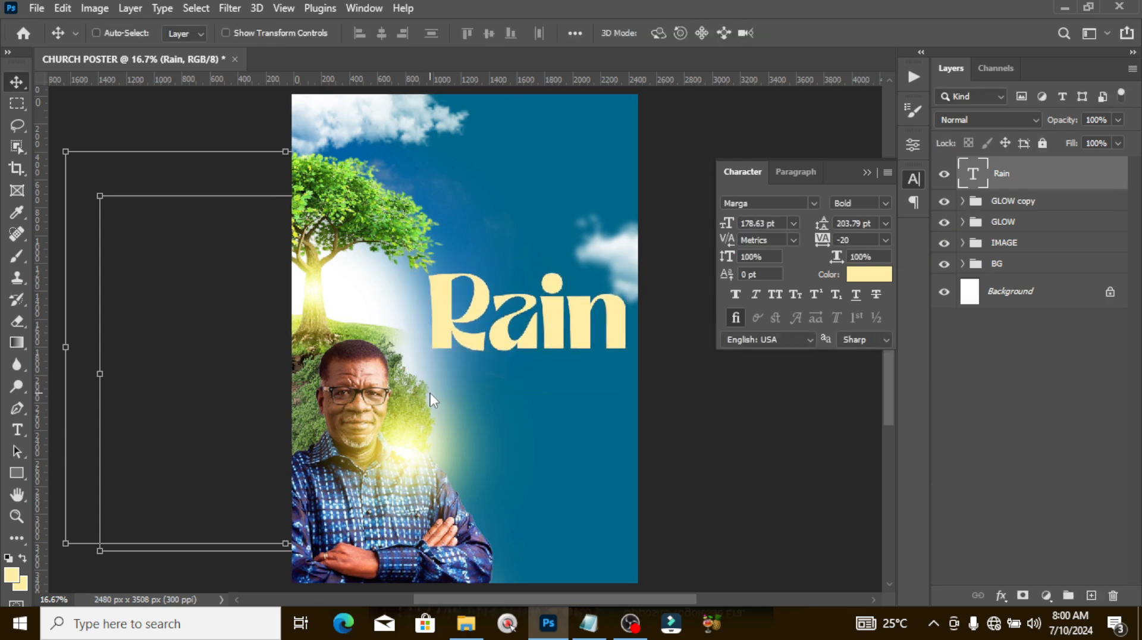
Set the Rain text colour to white (ffffff) and keep its tracking at -20
left_click(869, 275)
type("ffffff")
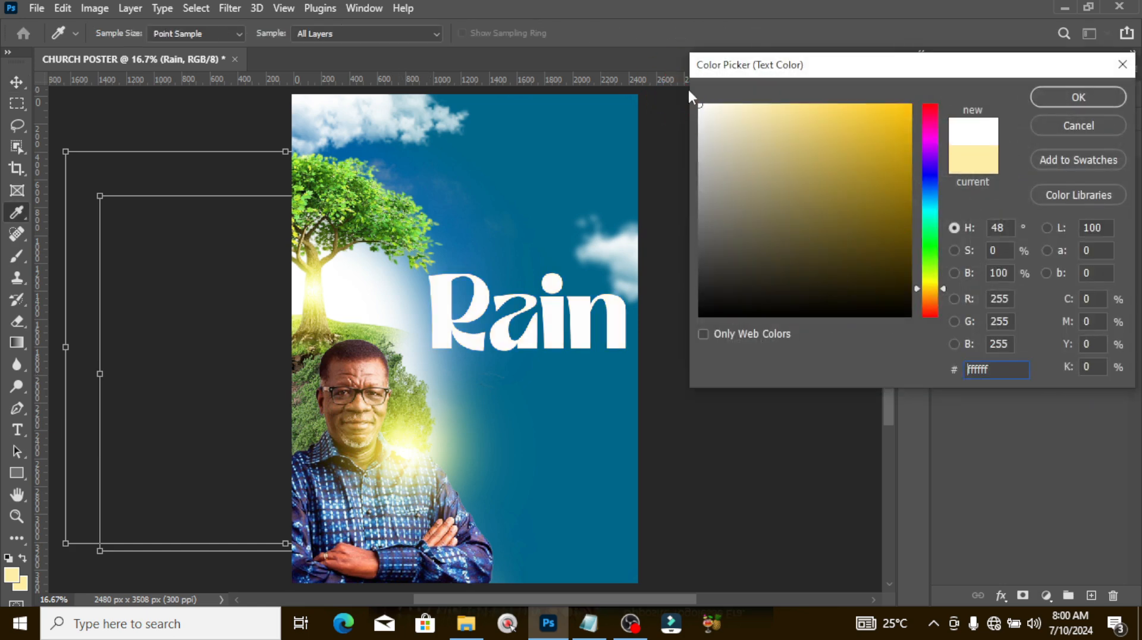
left_click(1088, 99)
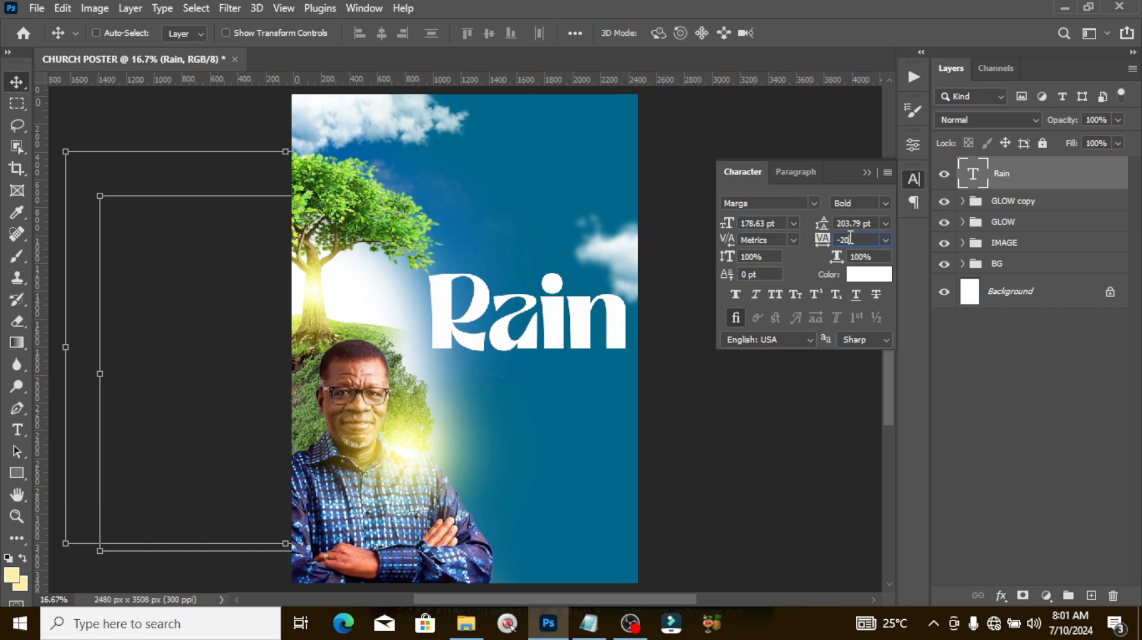
left_click_drag(795, 239, 795, 239)
key("Return")
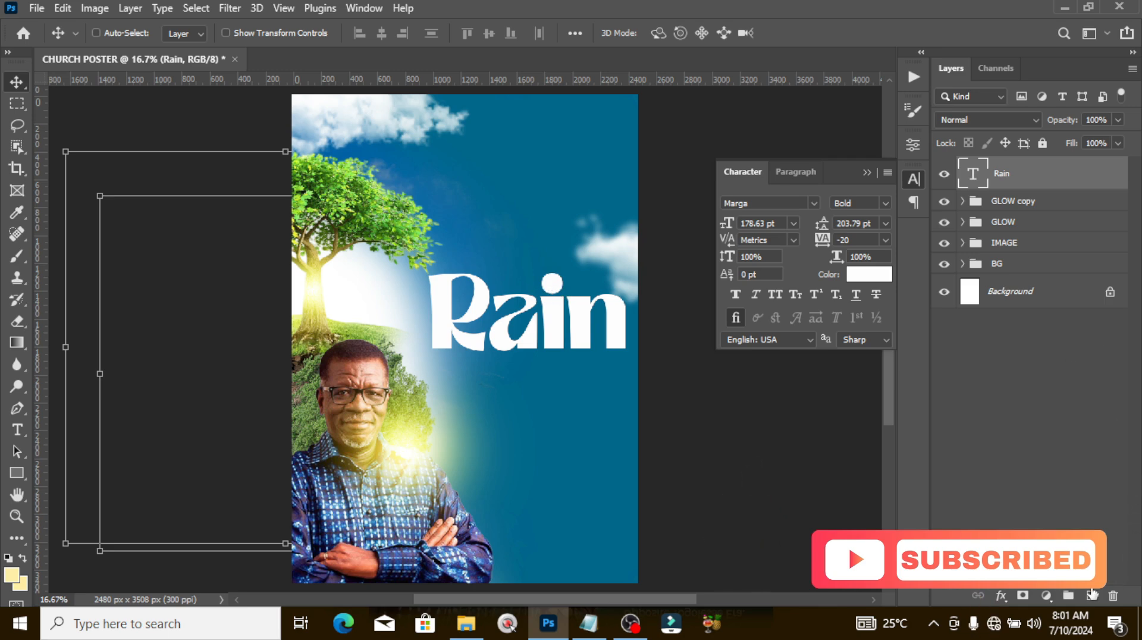
Add a layer mask to the Rain text and set up a 700 px hard round brush with black as the foreground colour
left_click(1022, 596)
key("d")
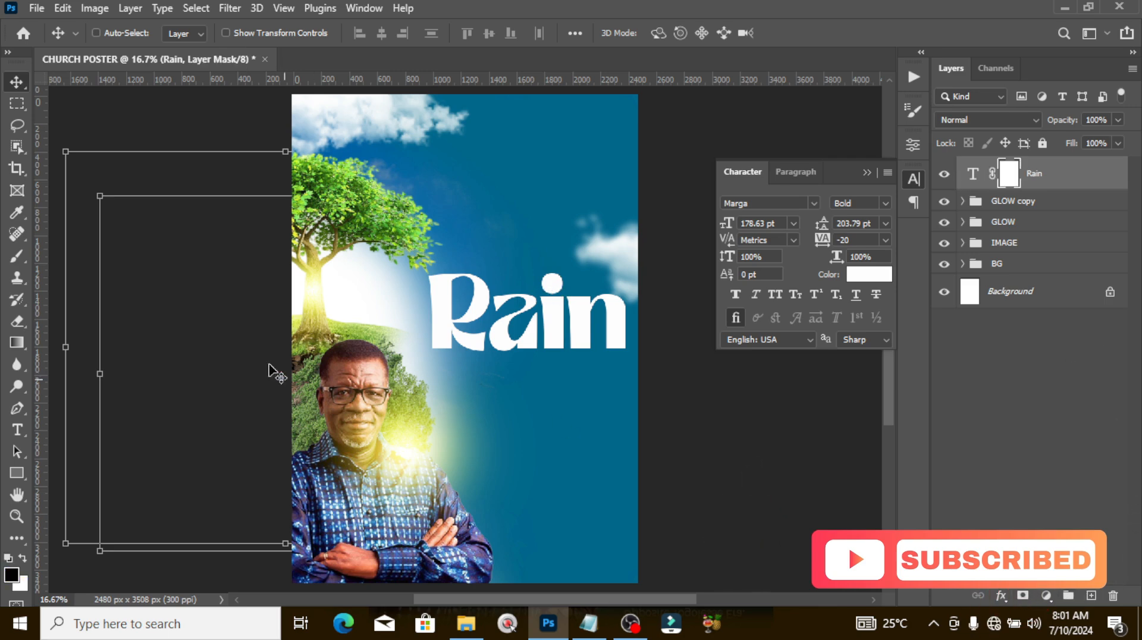
left_click(10, 259)
left_click(74, 34)
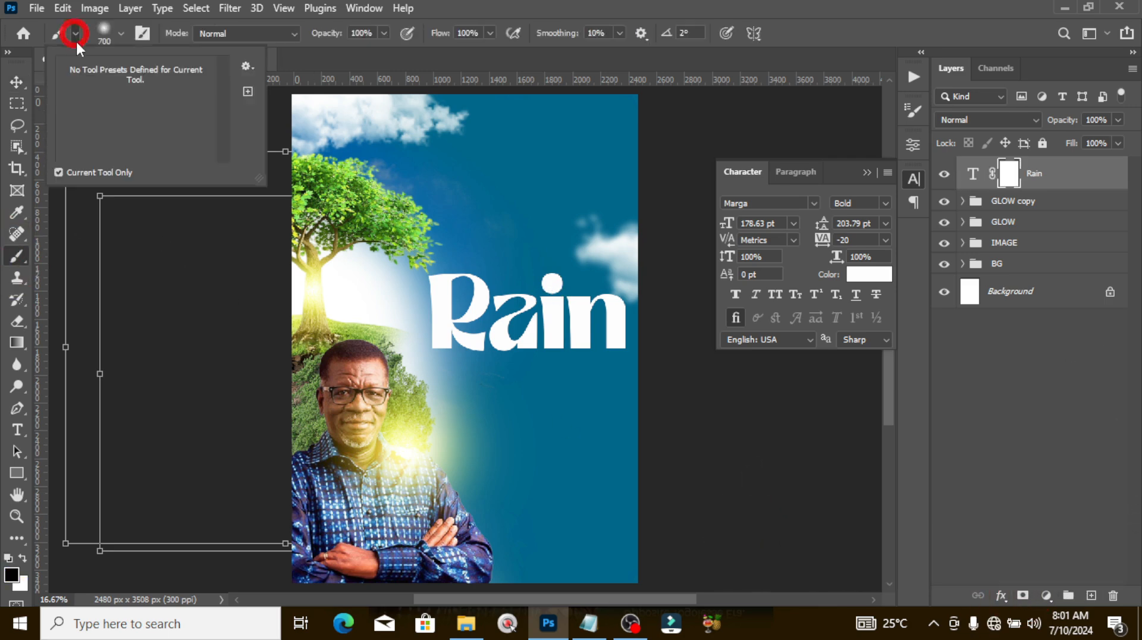
left_click(125, 35)
left_click(104, 33)
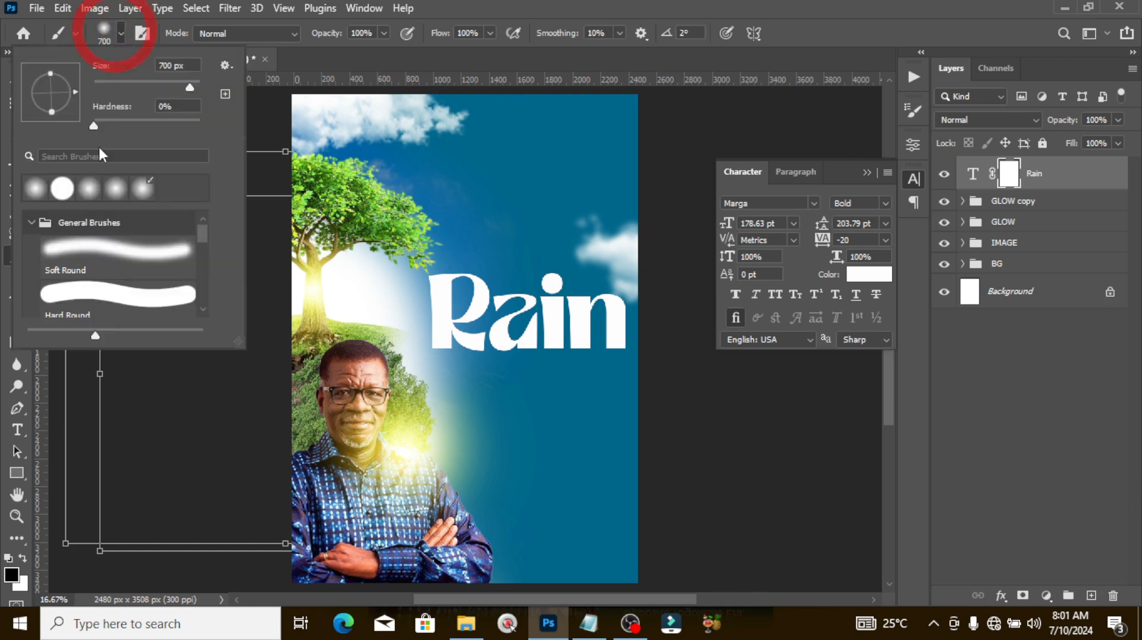
left_click(36, 186)
left_click(550, 7)
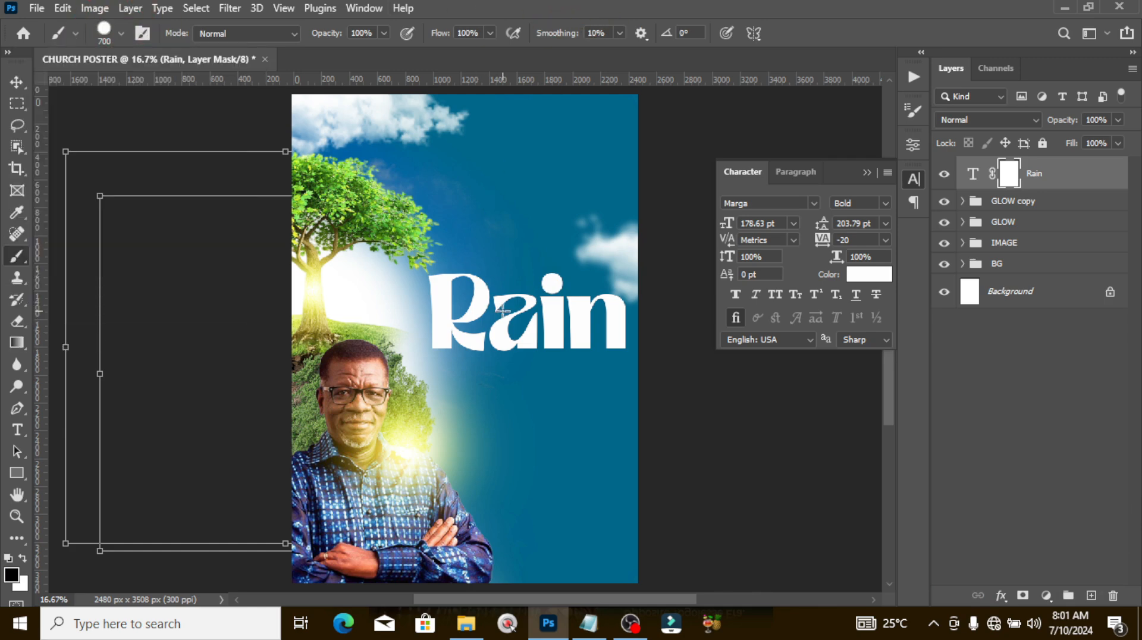
Reduce the brush to 175 px and paint black on the Rain mask to hide the dot of the letter i
key("bracketleft")
key("bracketleft")
key("bracketleft")
key("bracketleft")
key("bracketleft")
key("bracketleft")
key("bracketleft")
left_click(559, 277)
left_click(537, 269)
Add a new text layer above the Rain title with the line "part iii" copied from the Notepad text file
left_click(1040, 171)
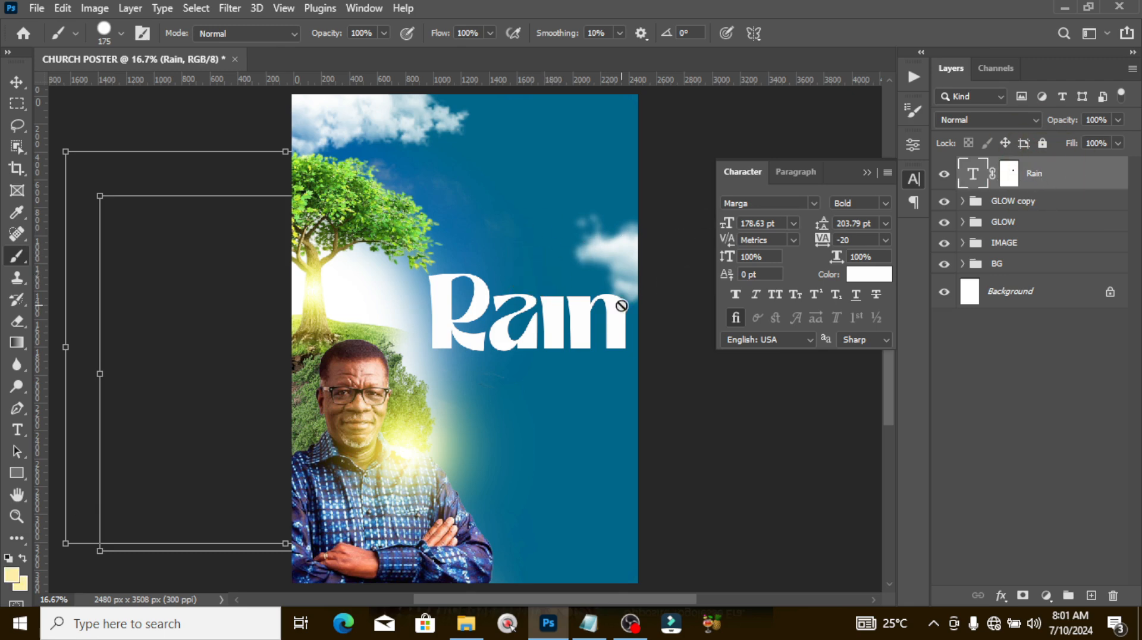
key("t")
left_click(504, 201)
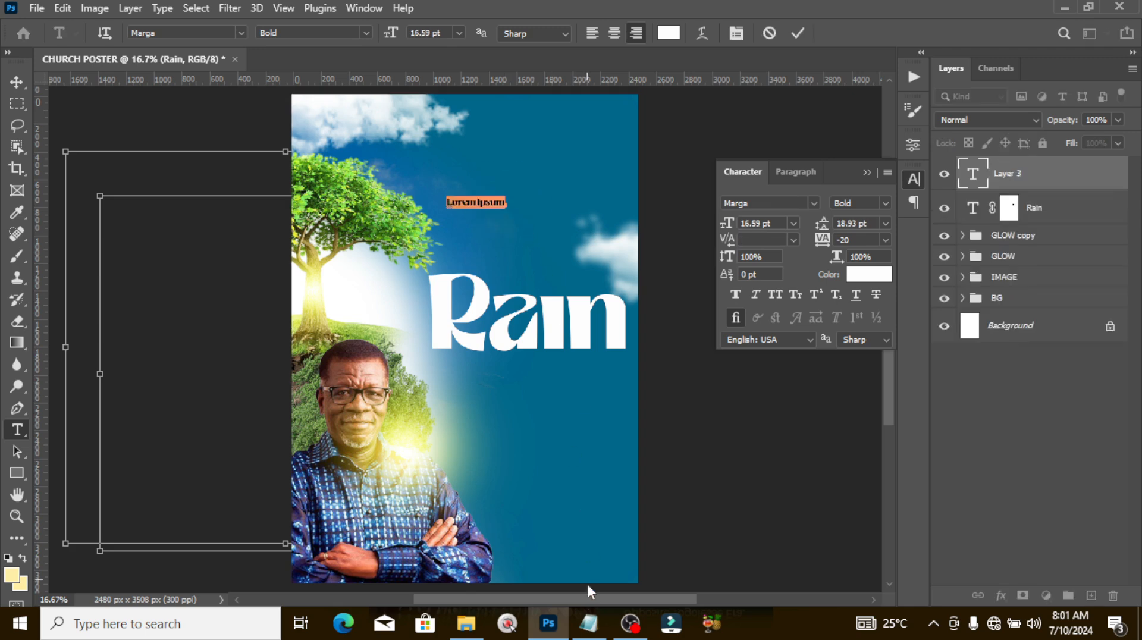
left_click(589, 624)
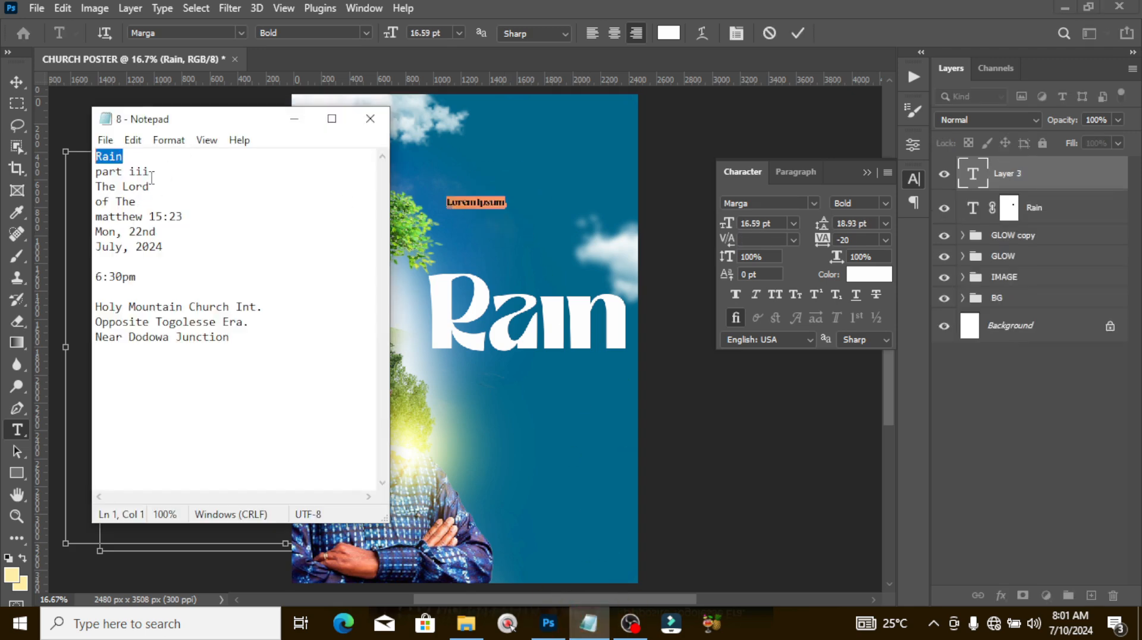
left_click_drag(152, 173, 83, 174)
left_click(492, 6)
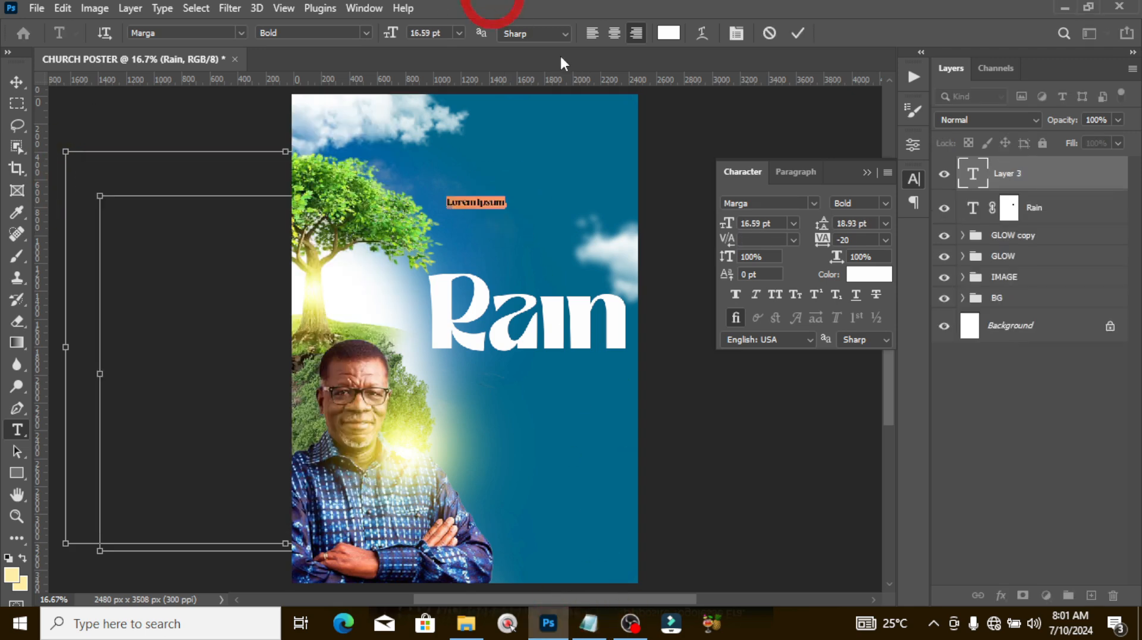
key("ctrl+v")
left_click(1015, 177)
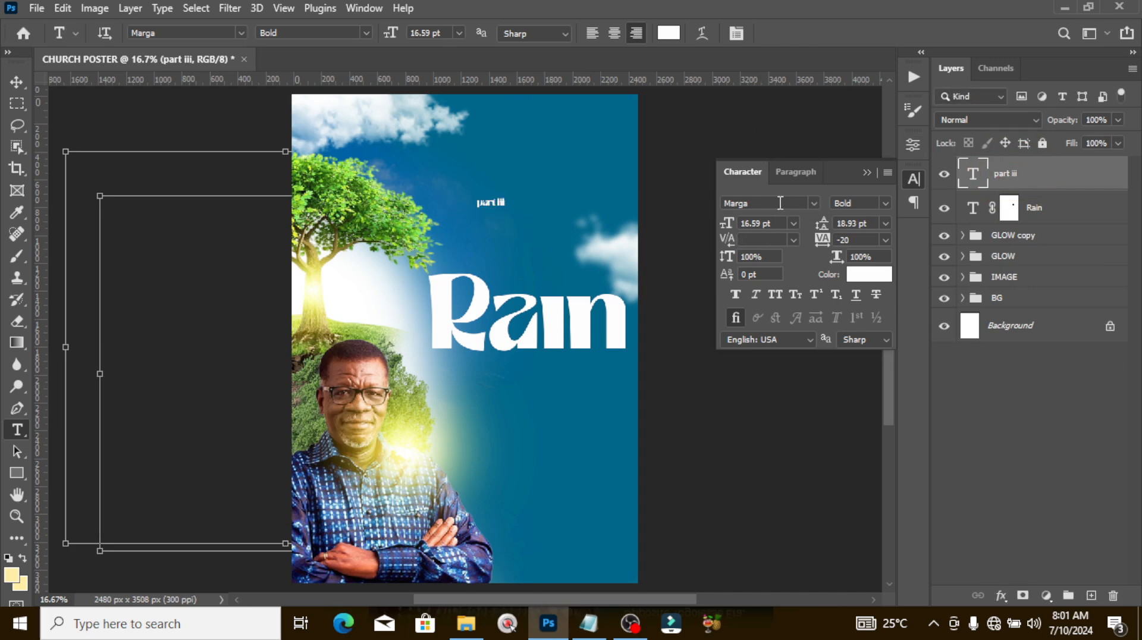
Set the "part iii" text in Montserrat Bold with All Caps and move it over the lower part of the letter n
left_click(814, 202)
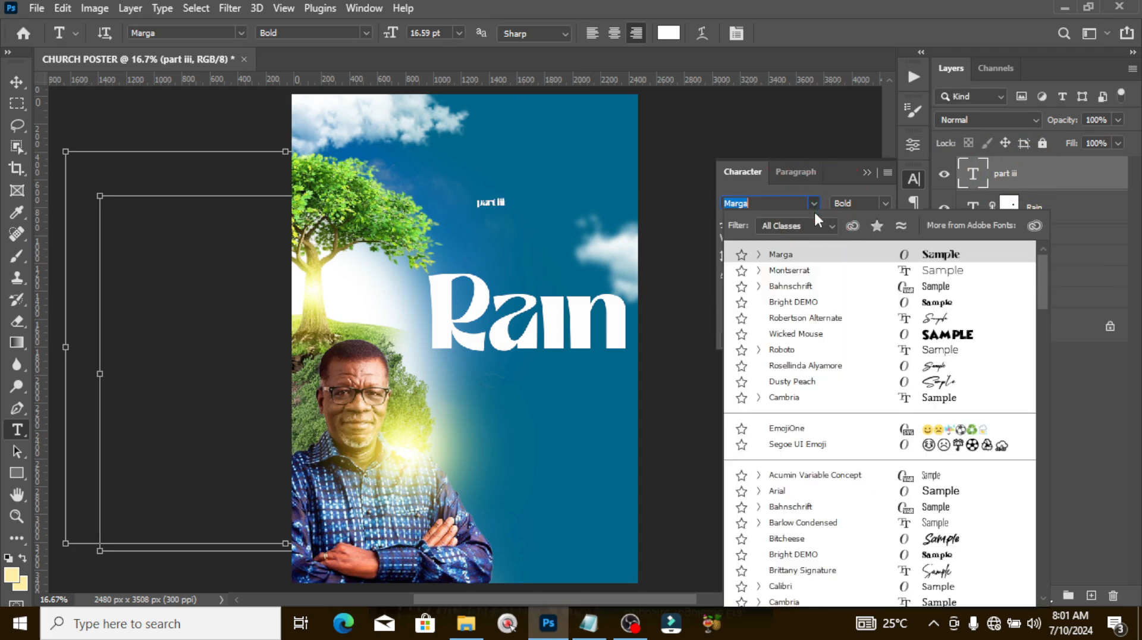
left_click(791, 271)
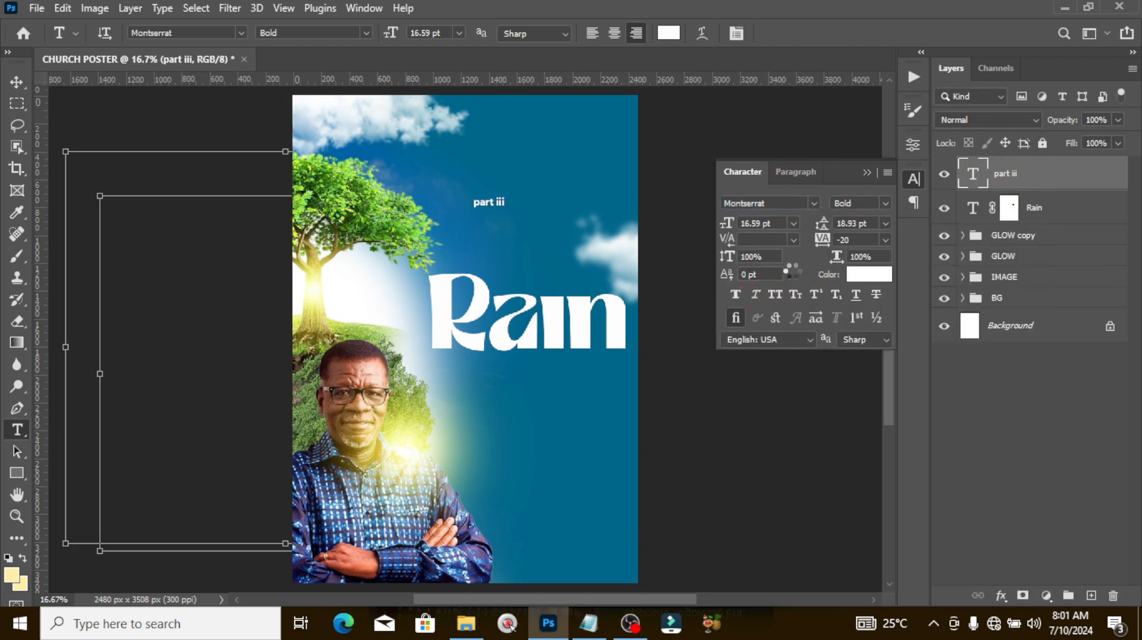
left_click(775, 295)
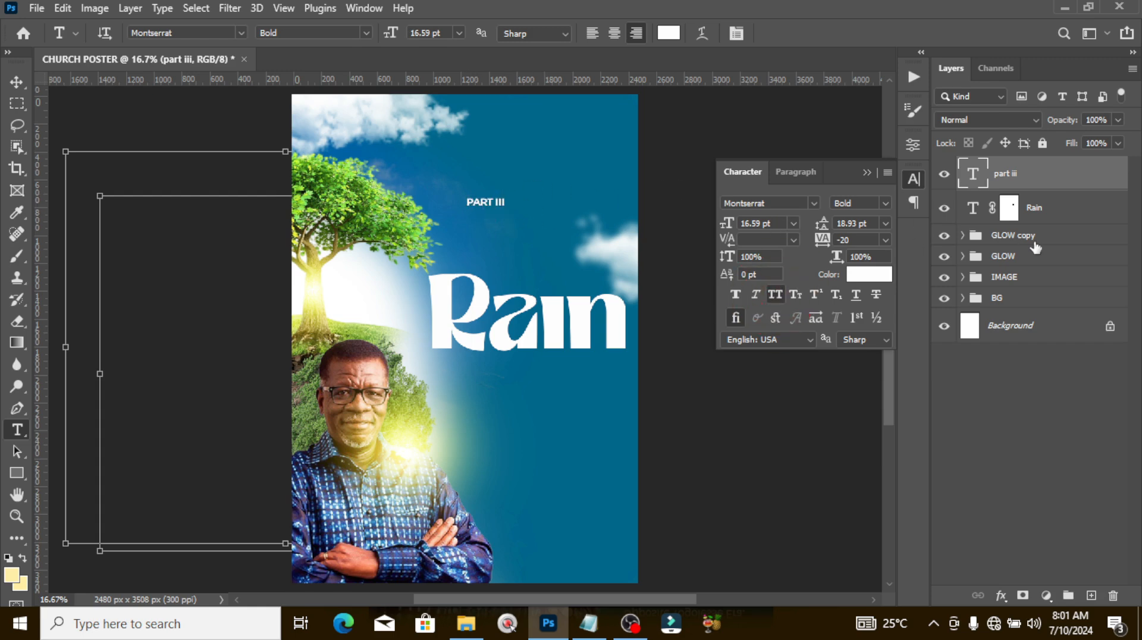
key("v")
left_click_drag(495, 215, 621, 338)
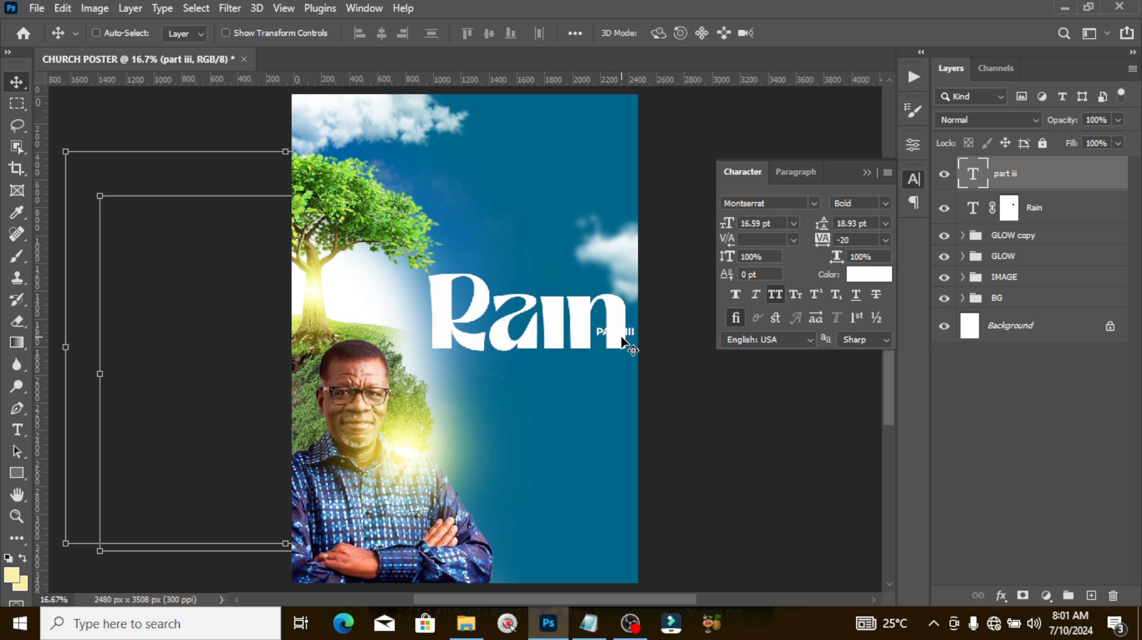
Select a rectangle around the PART III text and paint that area black on the Rain mask, then deselect
key("ctrl+plus")
left_click(866, 171)
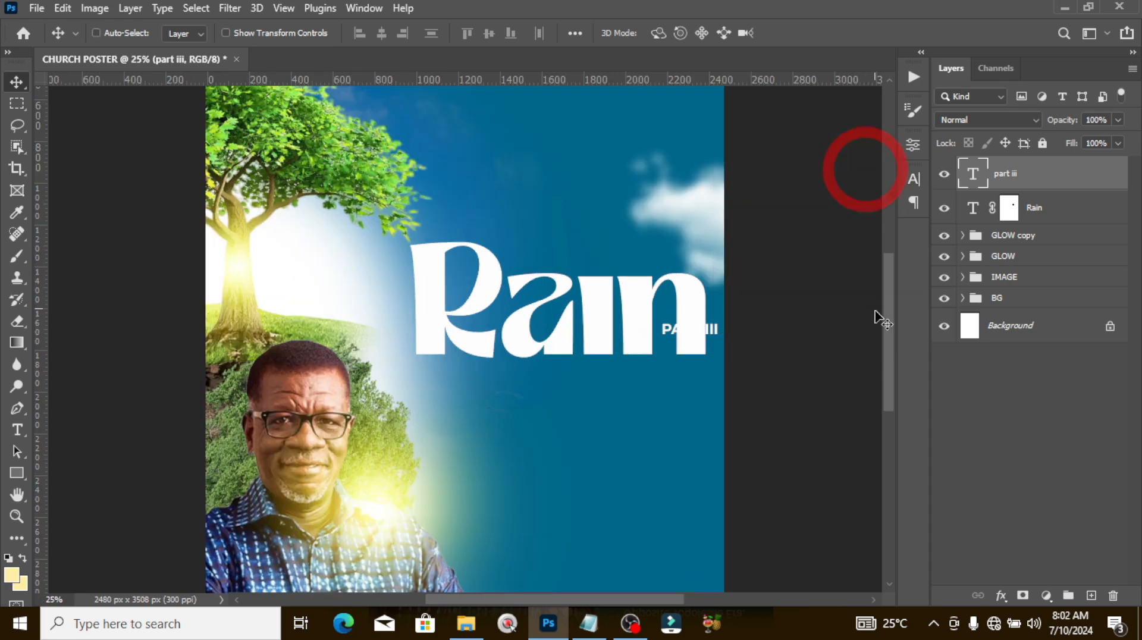
left_click_drag(891, 346, 891, 338)
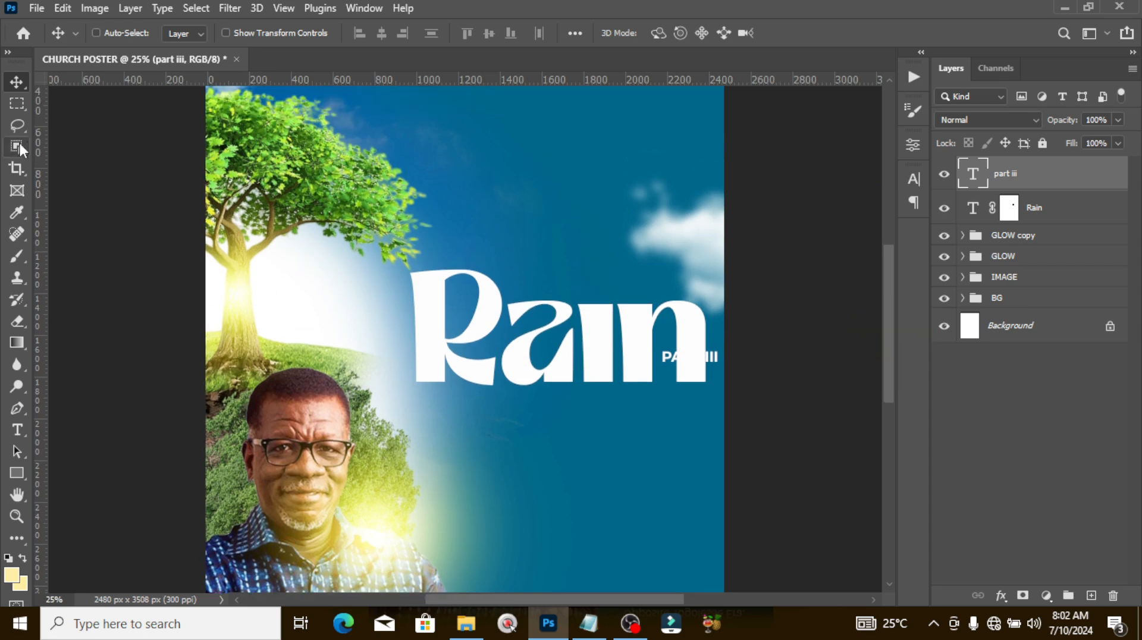
left_click(16, 103)
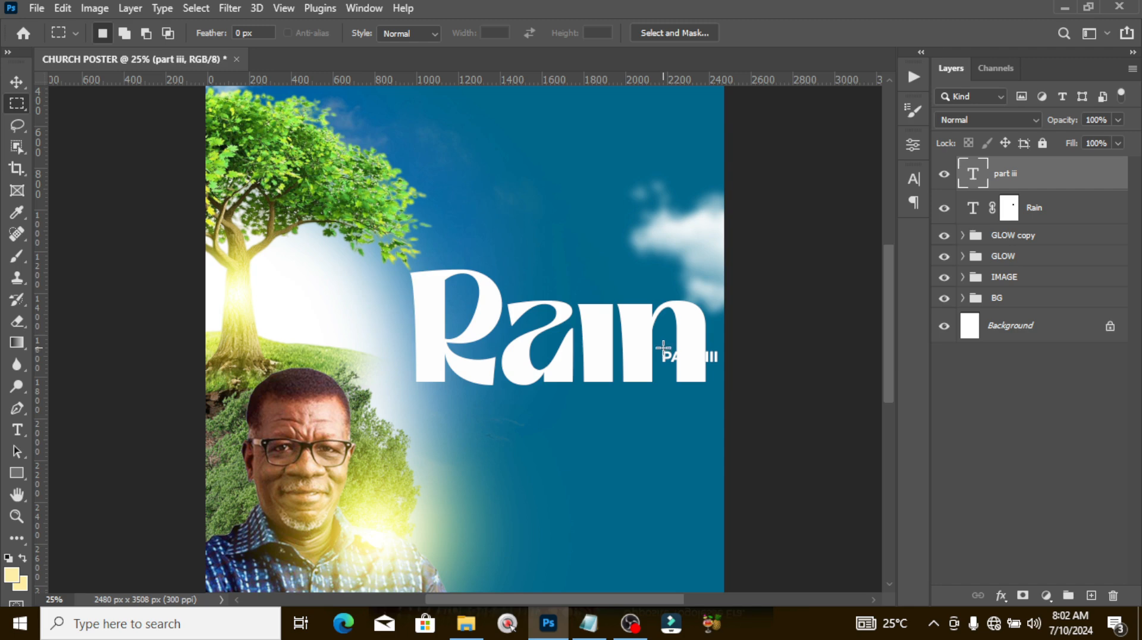
mouse_move(663, 348)
left_mouse_down()
mouse_move(717, 359)
mouse_move(718, 369)
left_mouse_up()
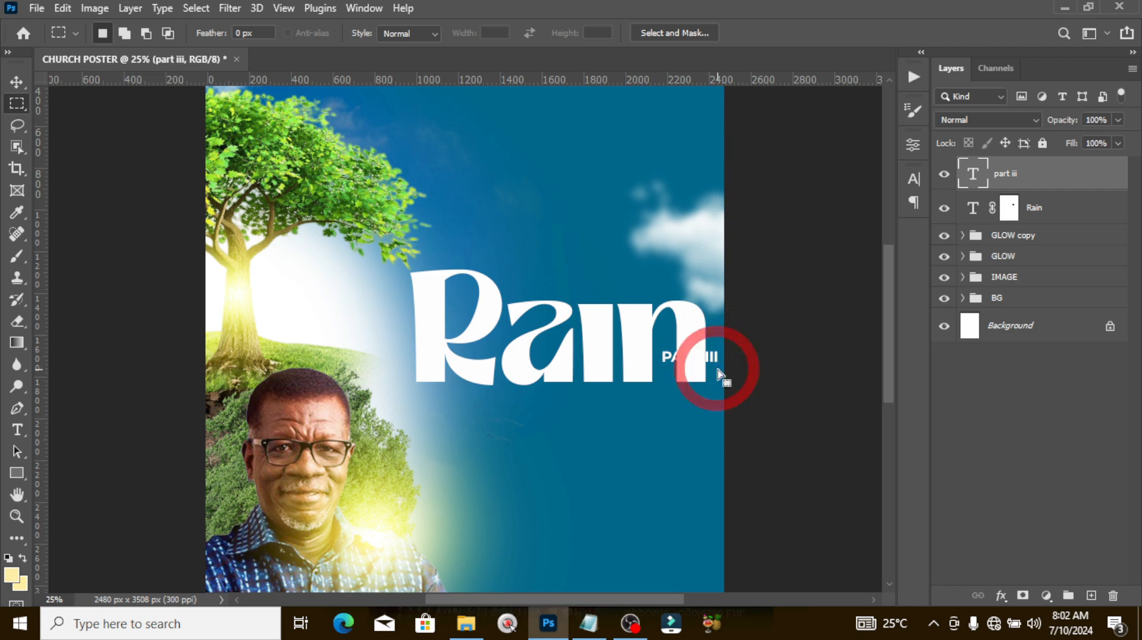
left_click(1009, 210)
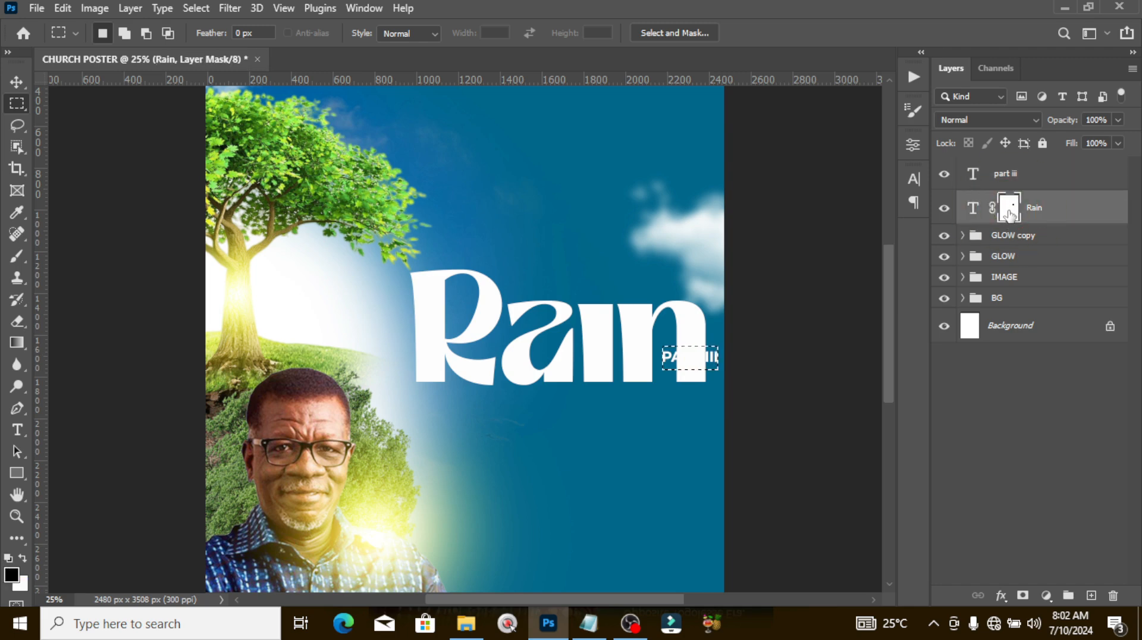
key("b")
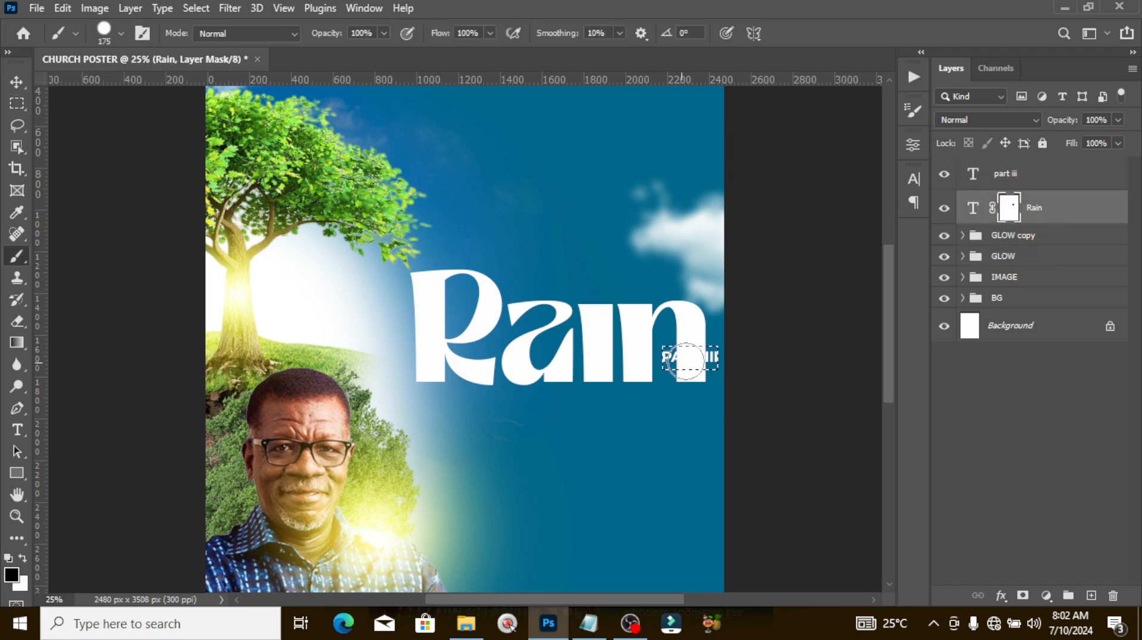
mouse_move(664, 362)
left_mouse_down()
mouse_move(722, 361)
mouse_move(690, 360)
left_mouse_up()
key("ctrl+d")
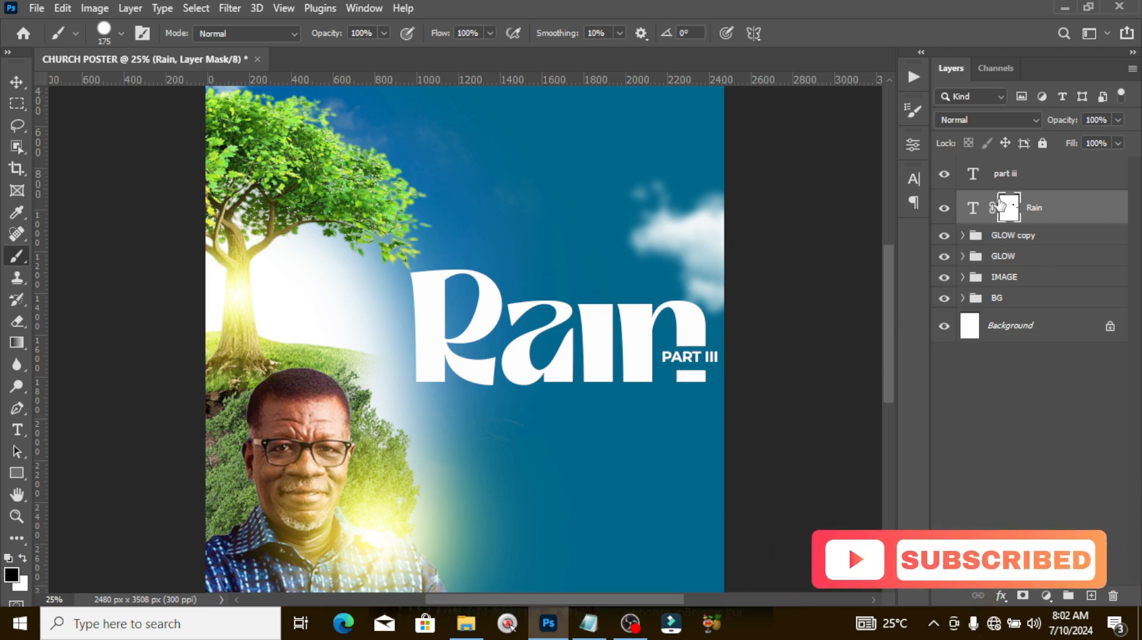
Nudge the PART III text slightly down to centre it in the gap cut into the letter n
left_click(1002, 178)
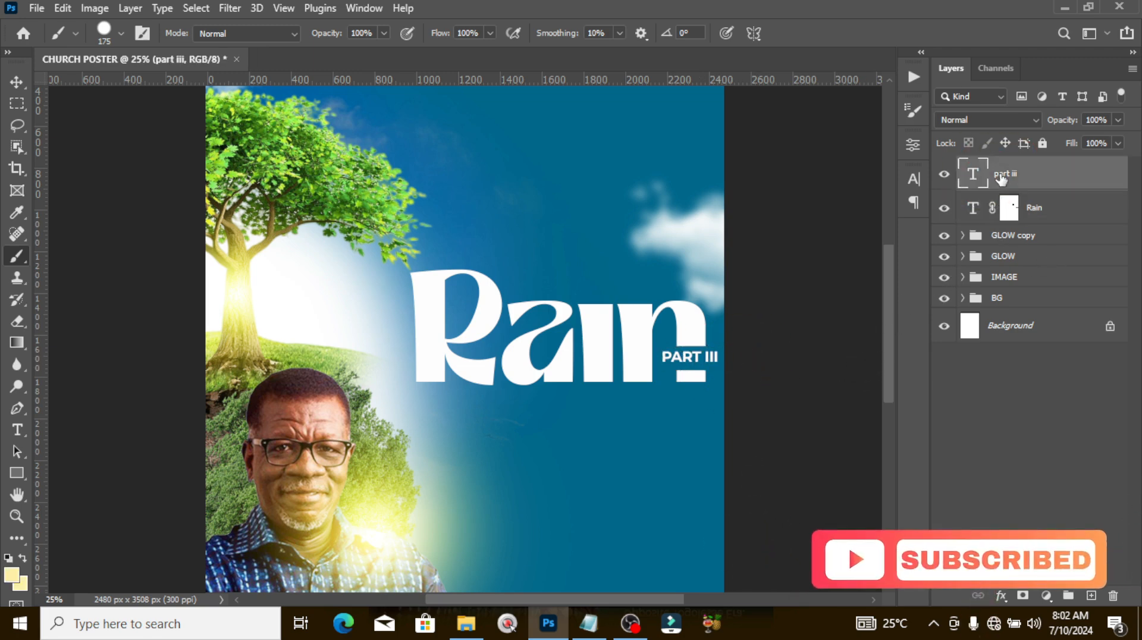
key("v")
key("Down")
key("Down")
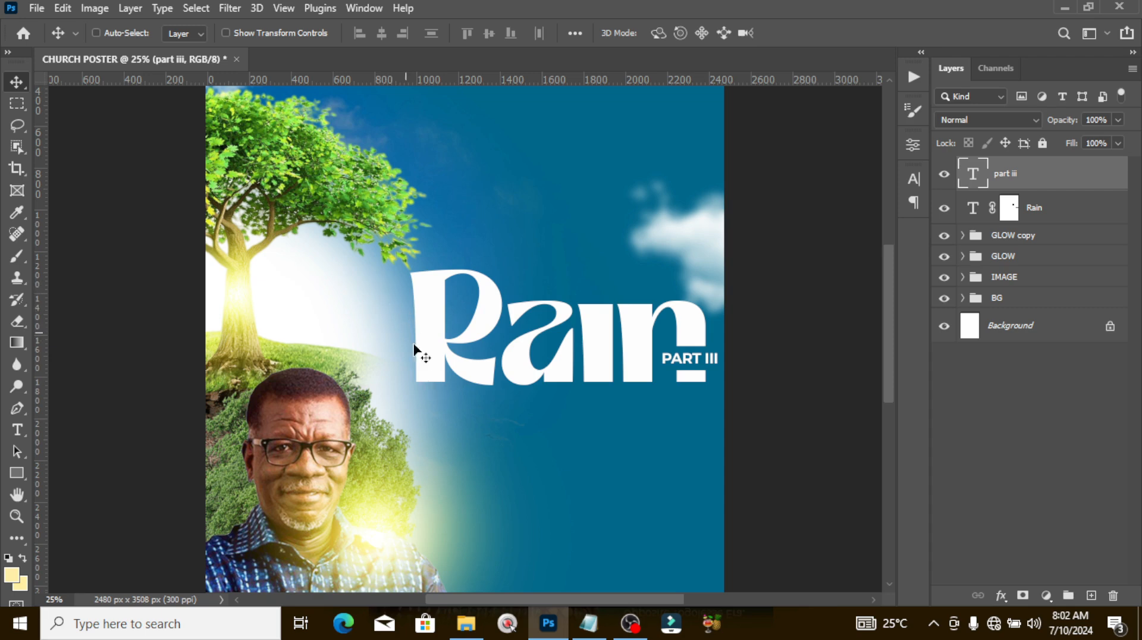
Shift the white brush layer in the BG group slightly left, away from the Rain title, and collapse the group
left_click(963, 299)
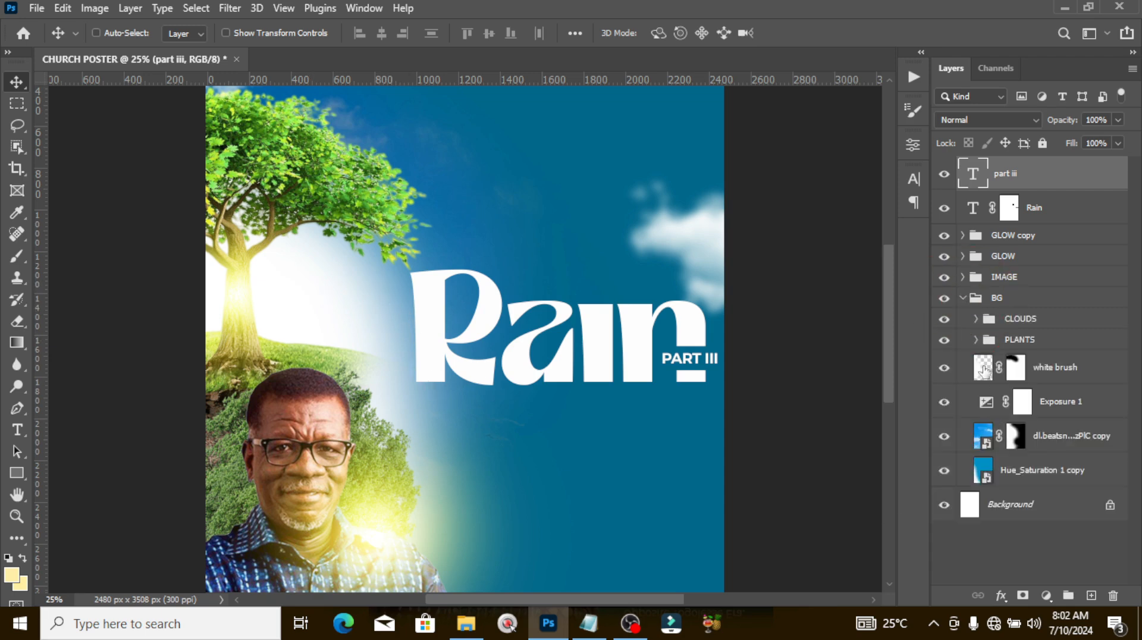
left_click(978, 369)
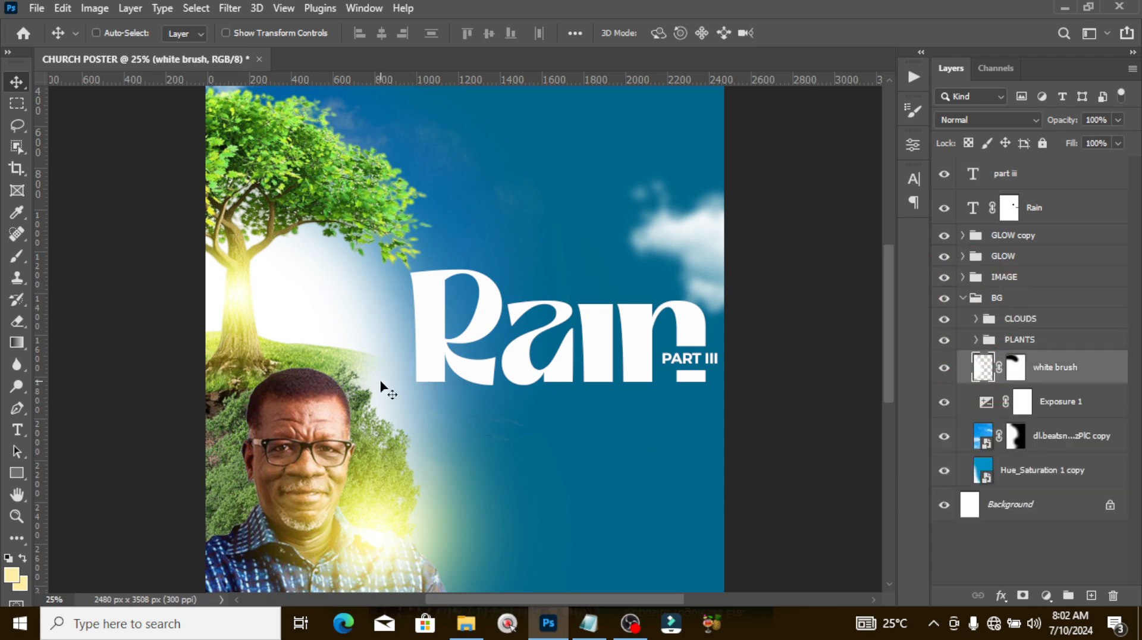
left_click_drag(381, 384, 346, 380)
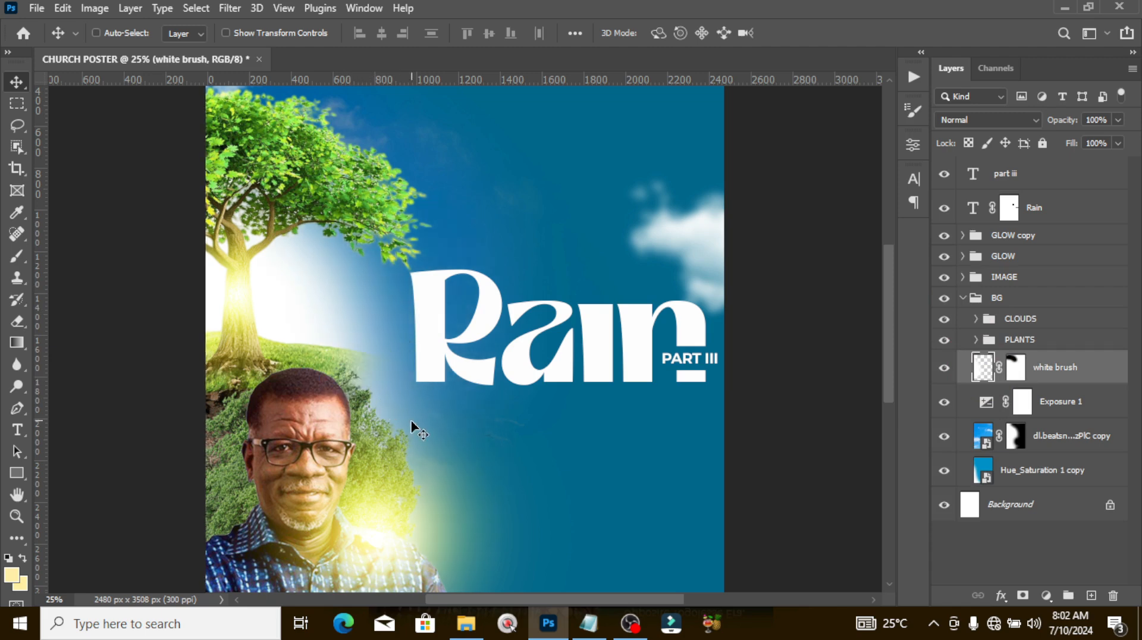
left_click(963, 298)
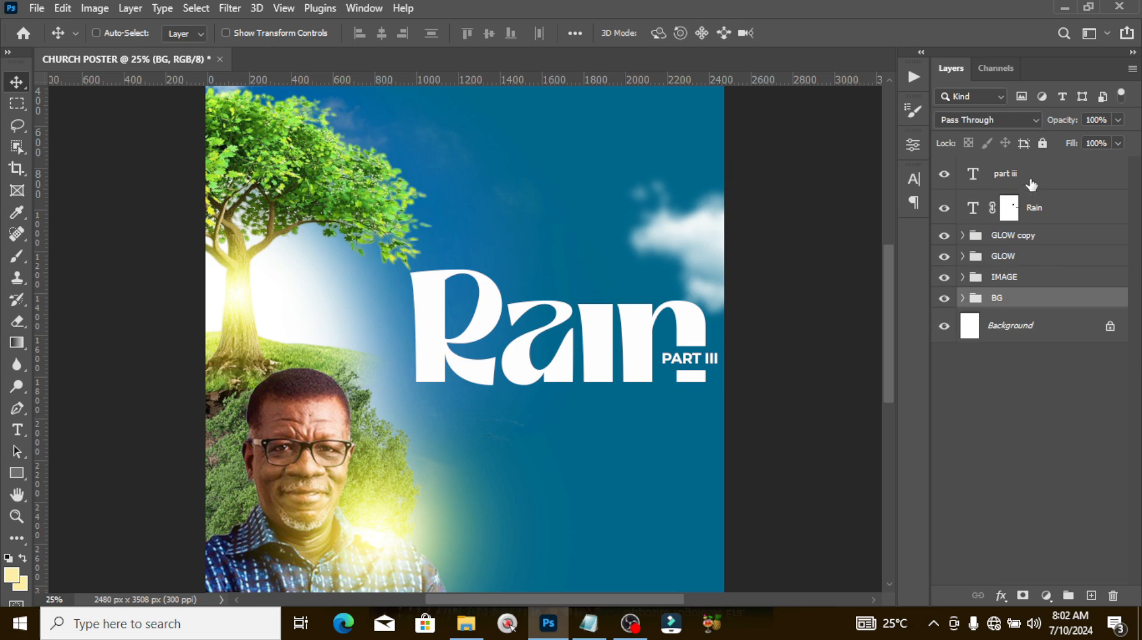
Group the Rain and part iii text layers and name the group THEME
left_click(1040, 218)
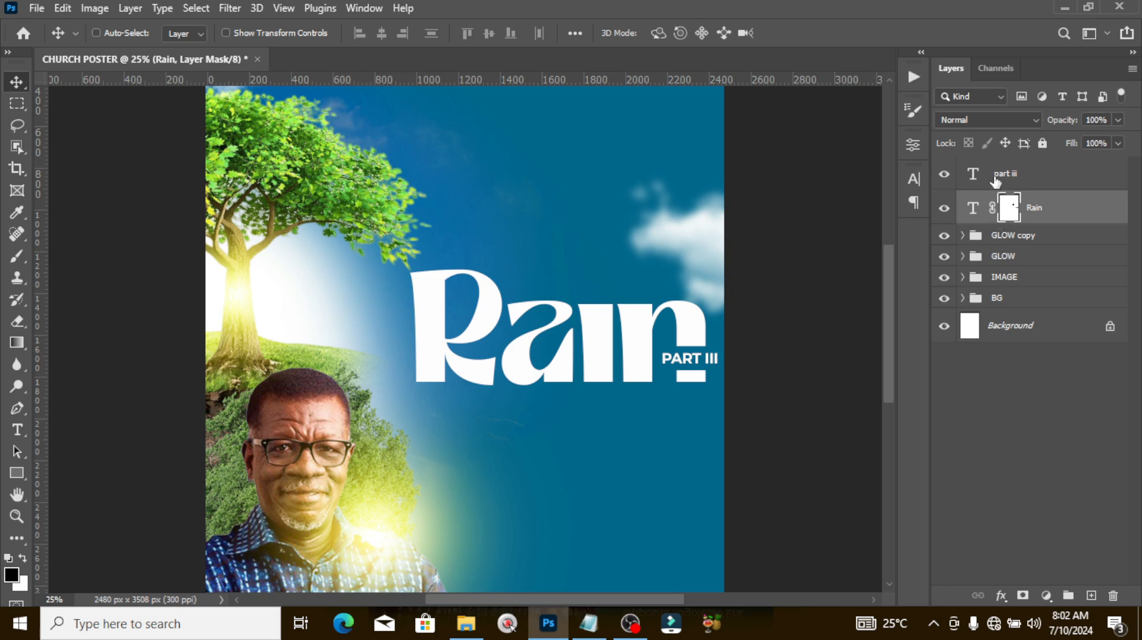
left_click(1021, 177, "shift")
key("ctrl+g")
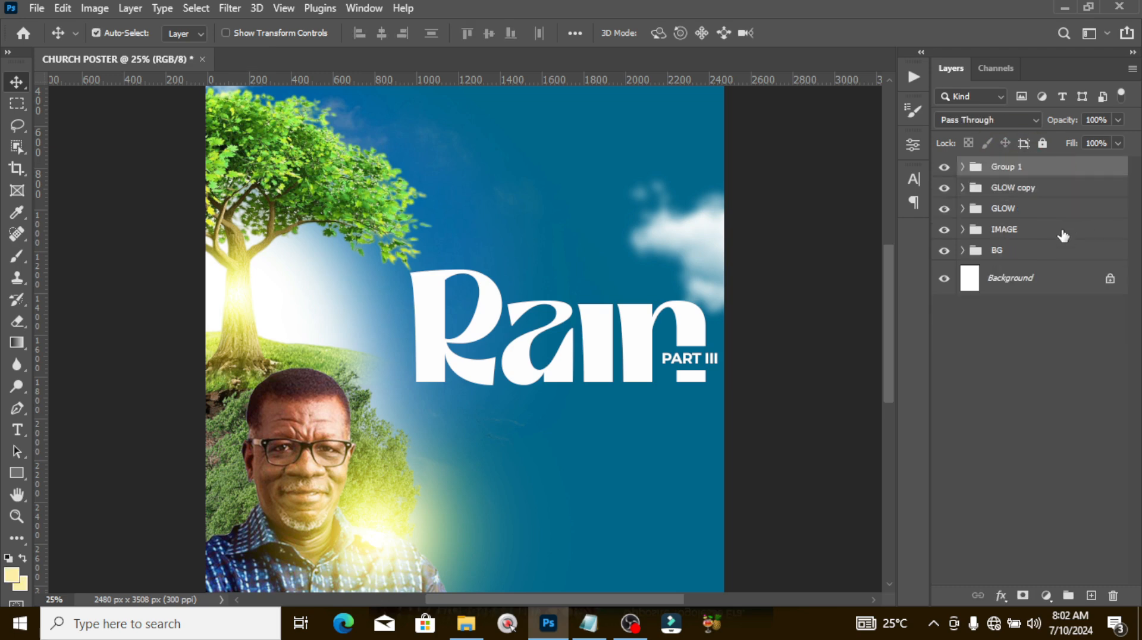
double_click(1007, 169)
type("THE")
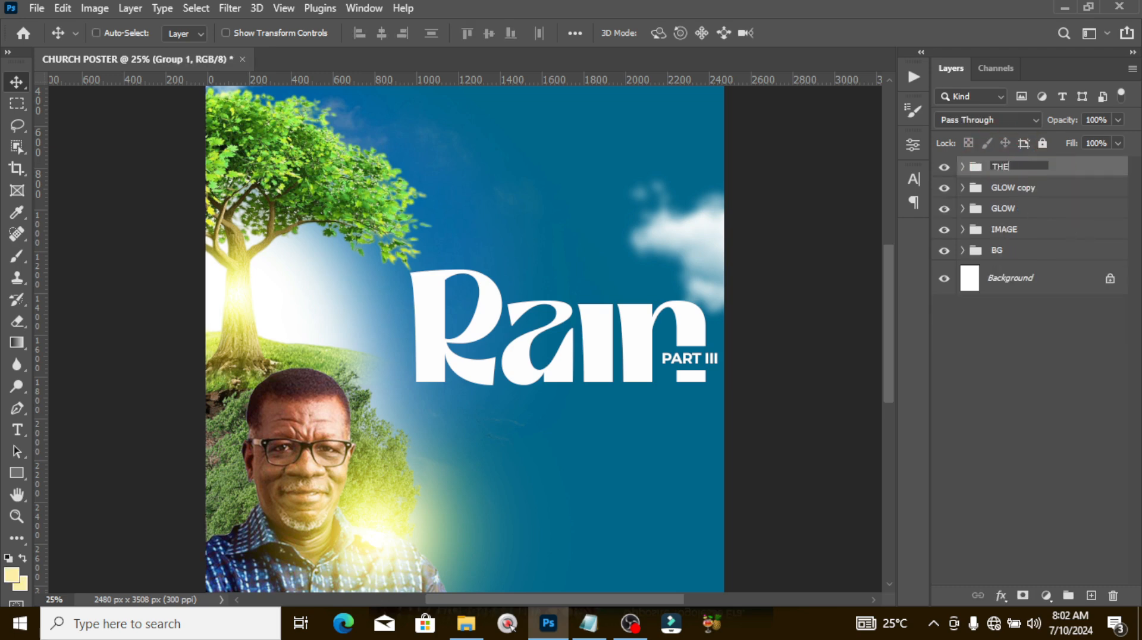
type("ME")
key("Return")
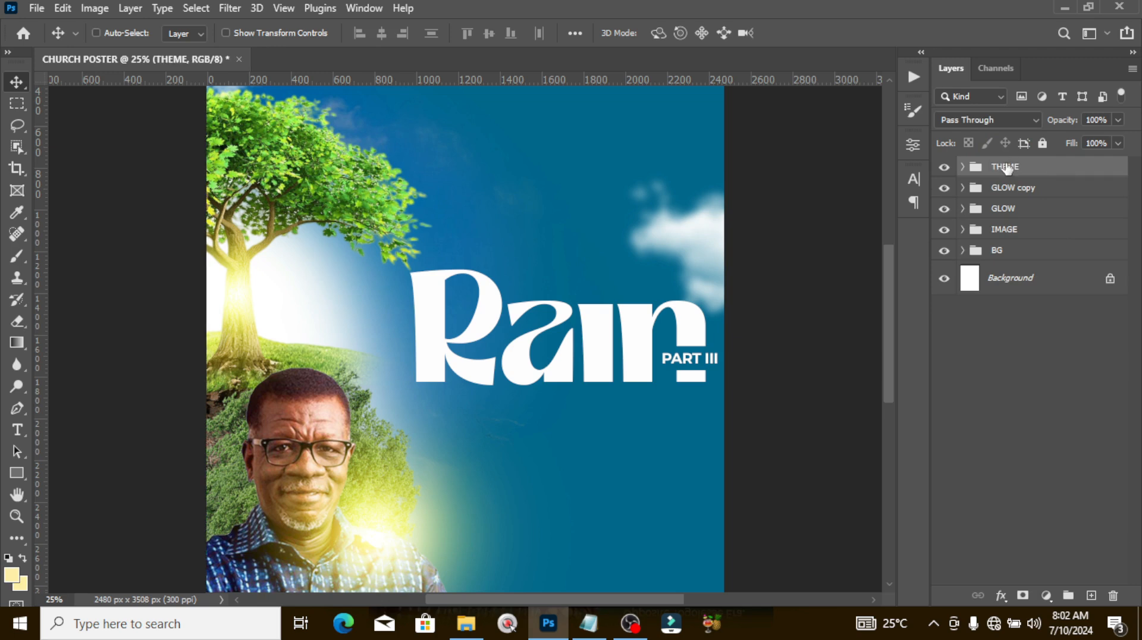
Add a two-line text layer "The Lord of The" in the THEME group above the Rain title, copied from the Notepad file
left_click(964, 167)
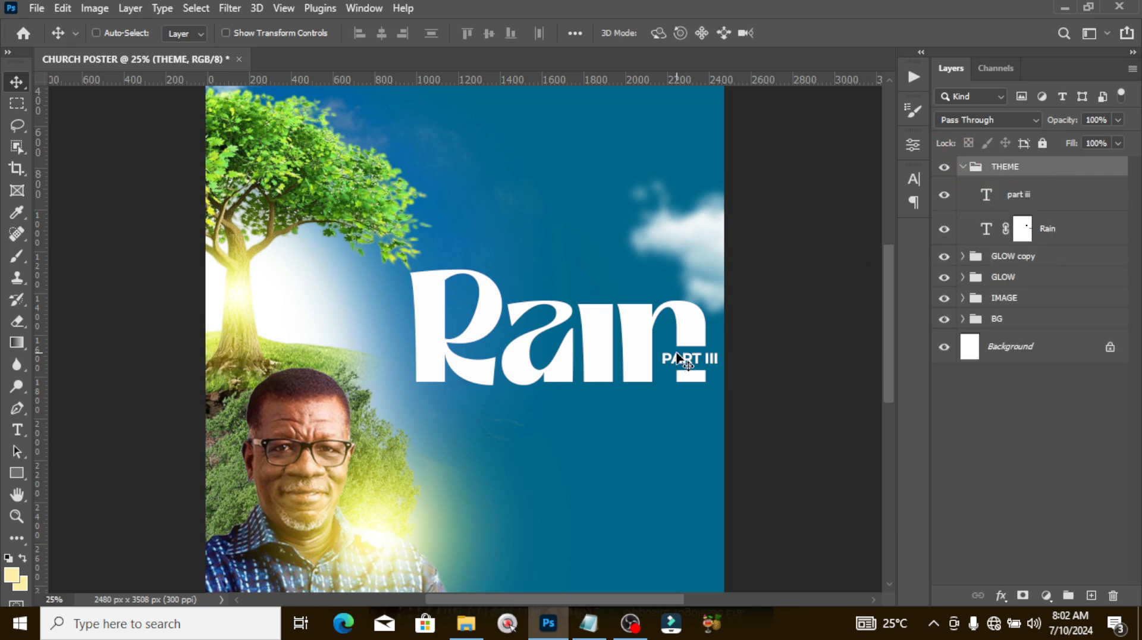
key("t")
left_click(519, 191)
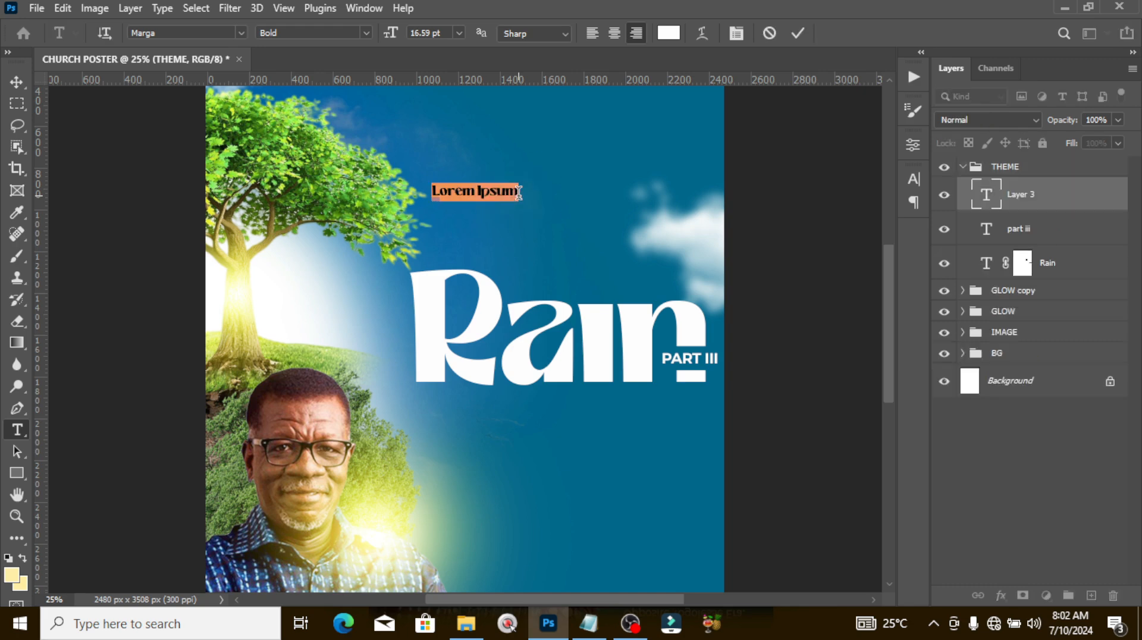
left_click(589, 623)
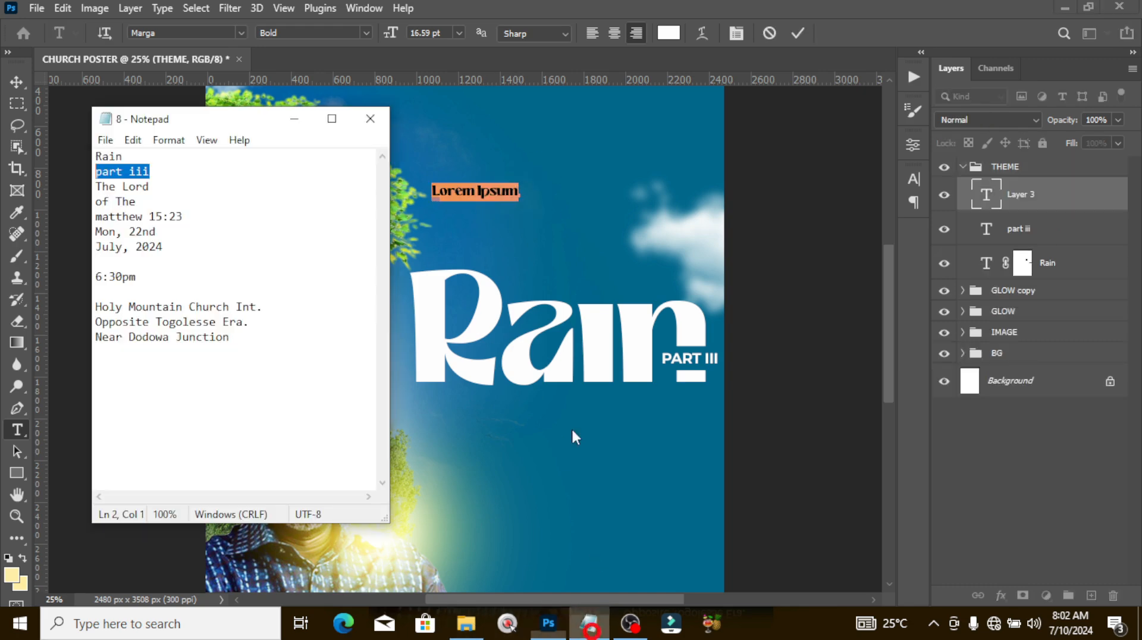
left_click_drag(97, 184, 151, 207)
key("ctrl+c")
left_click(514, 4)
key("ctrl+v")
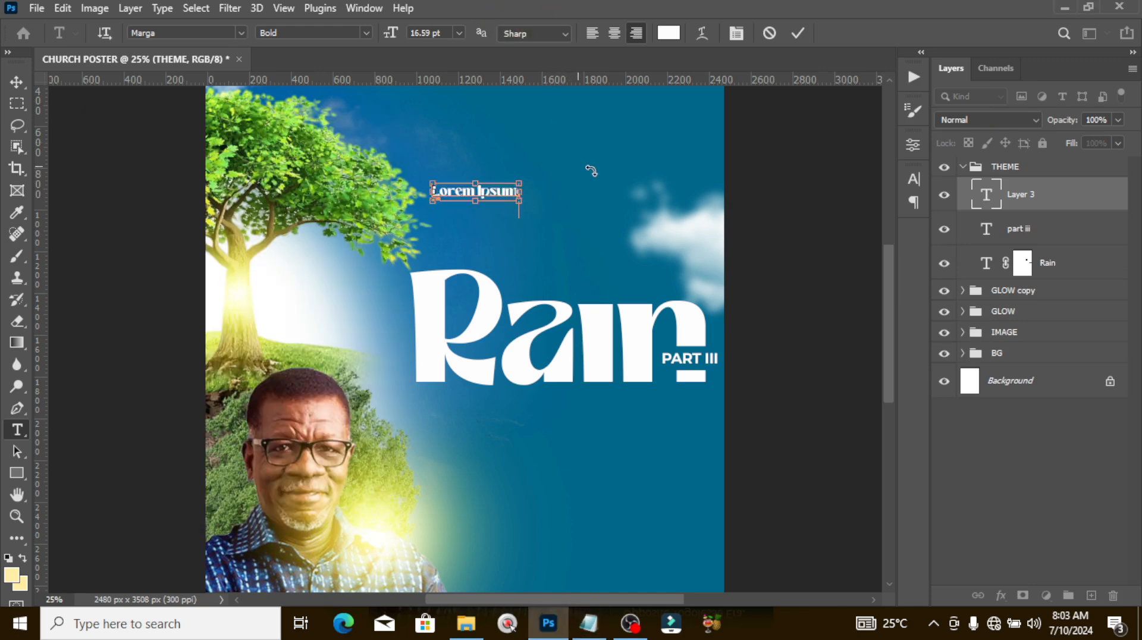
left_click(1041, 196)
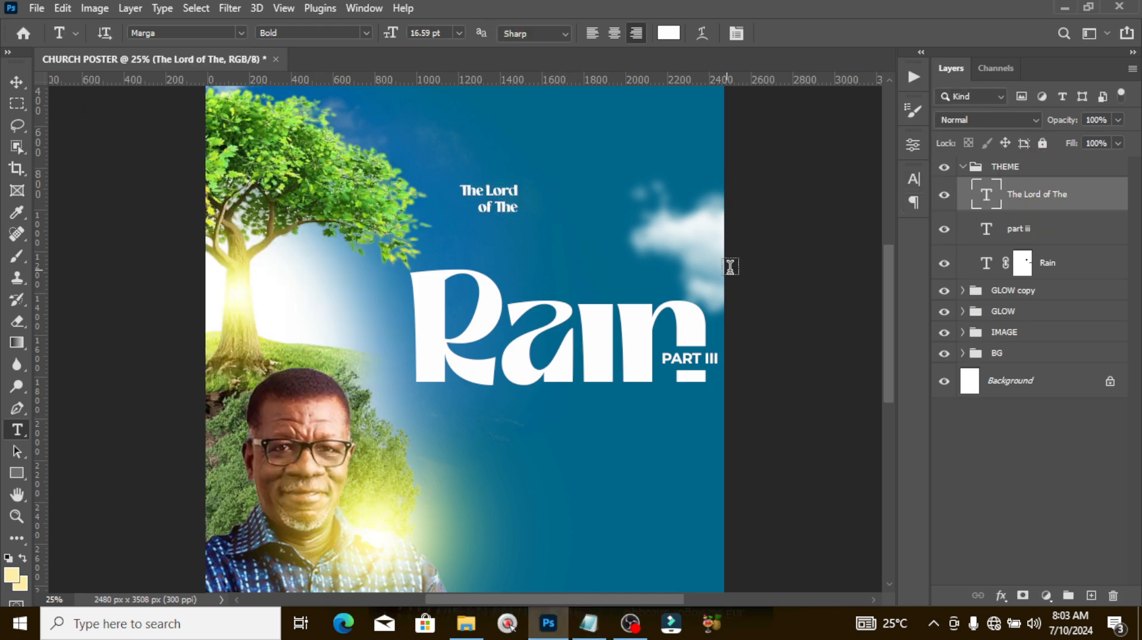
Change the font of the "The Lord of The" text to Montserrat Bold
left_click(914, 202)
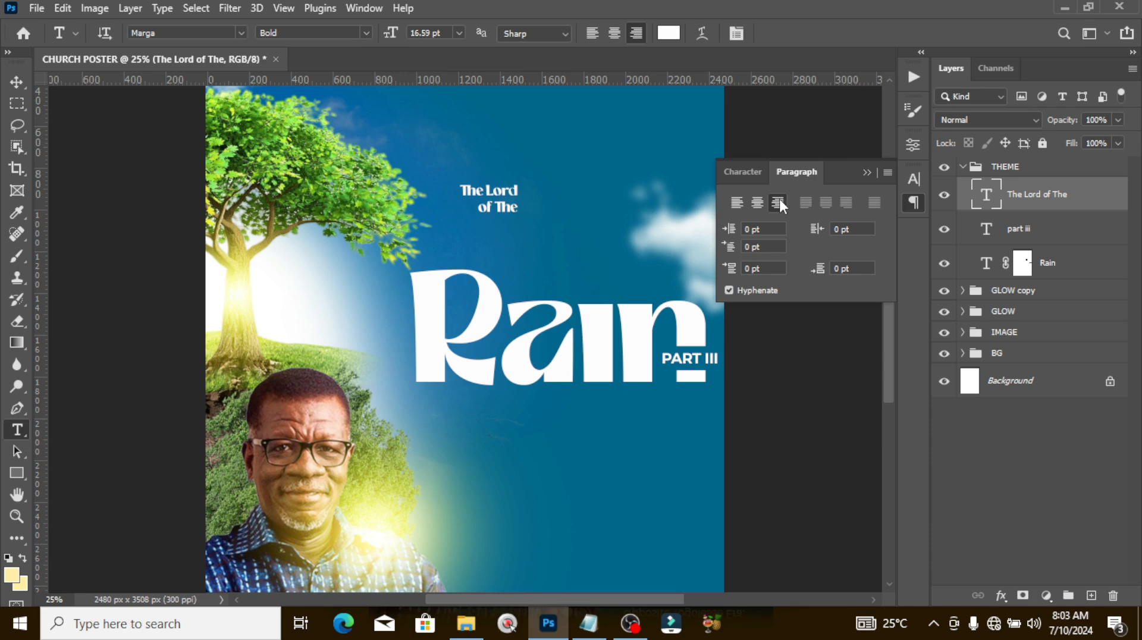
left_click(914, 181)
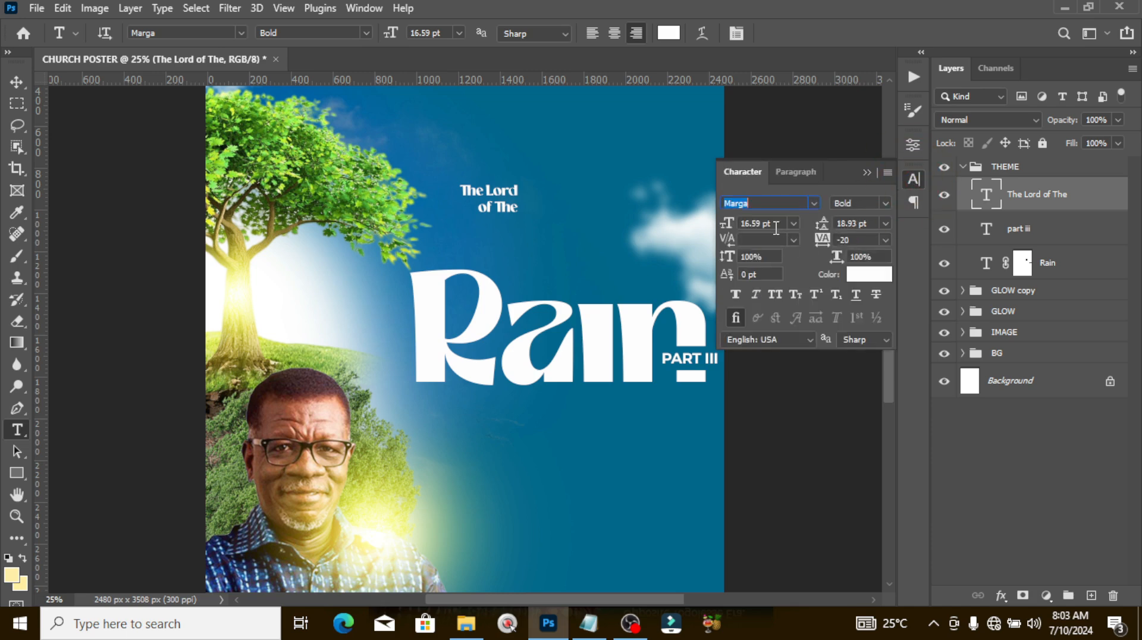
left_click(814, 203)
left_click(785, 253)
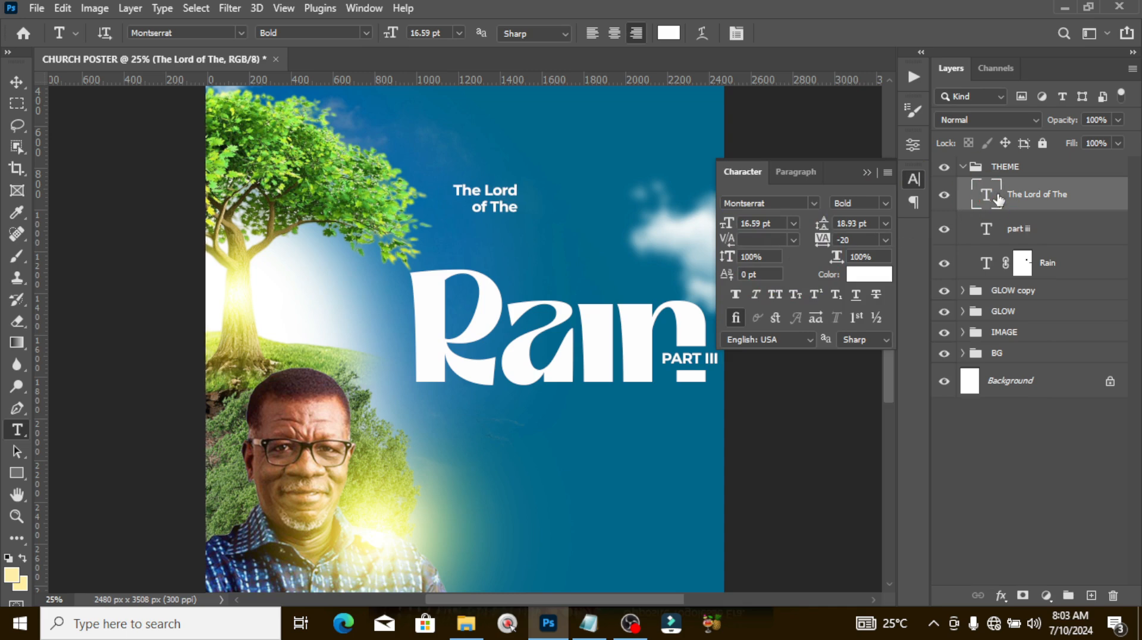
Scale the "The Lord of The" text up to about 57.22 pt and set its leading to 55 pt
key("ctrl+t")
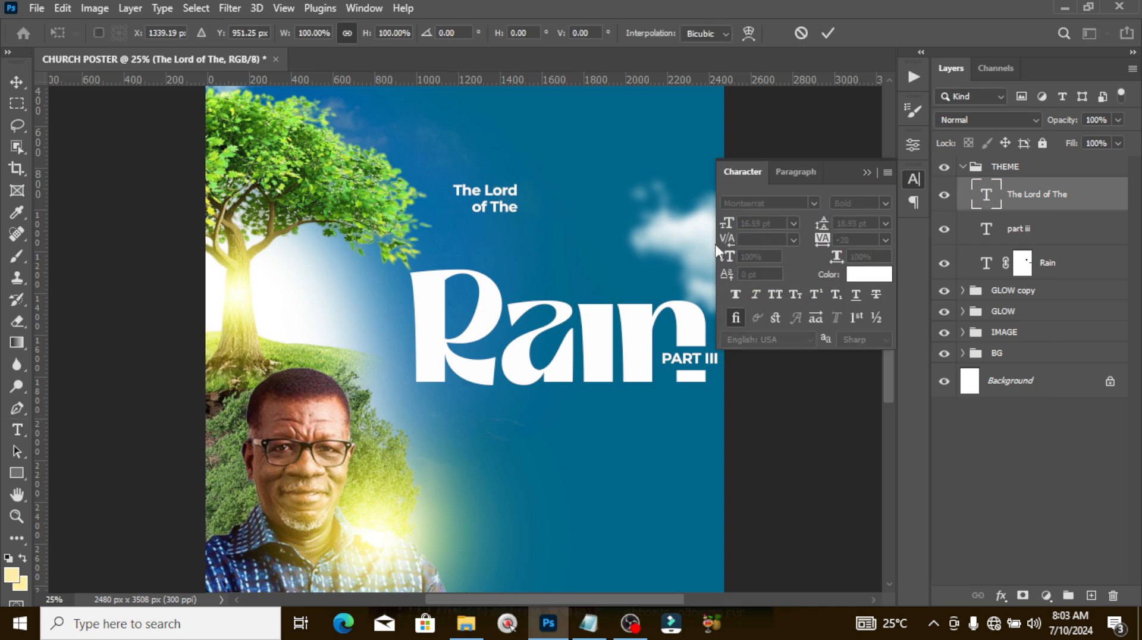
left_click_drag(518, 215, 675, 294)
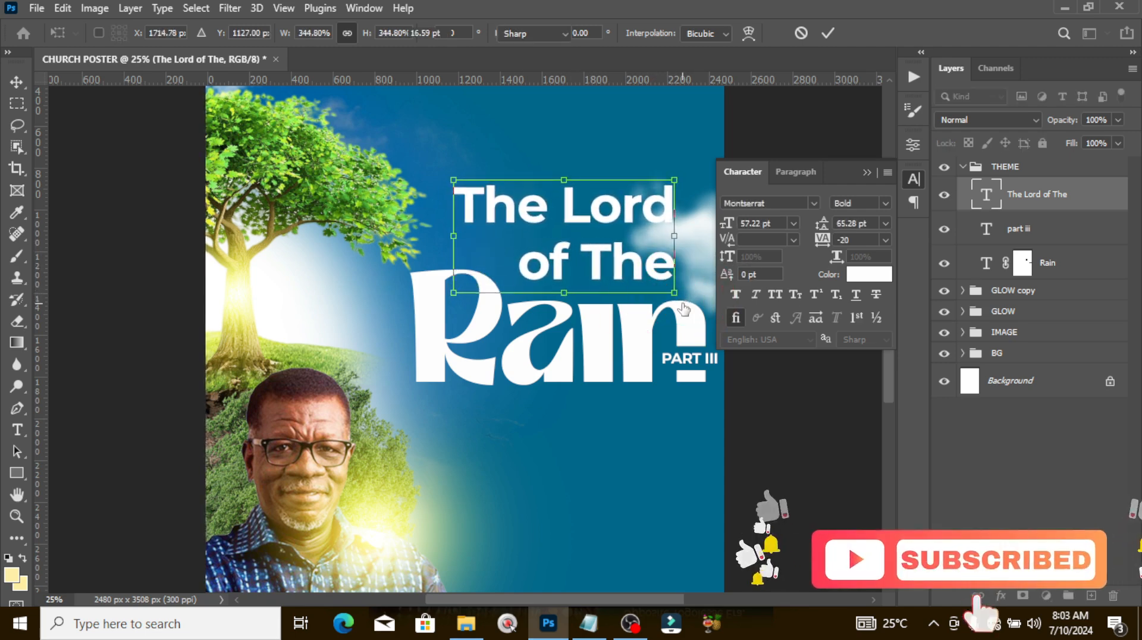
key("Return")
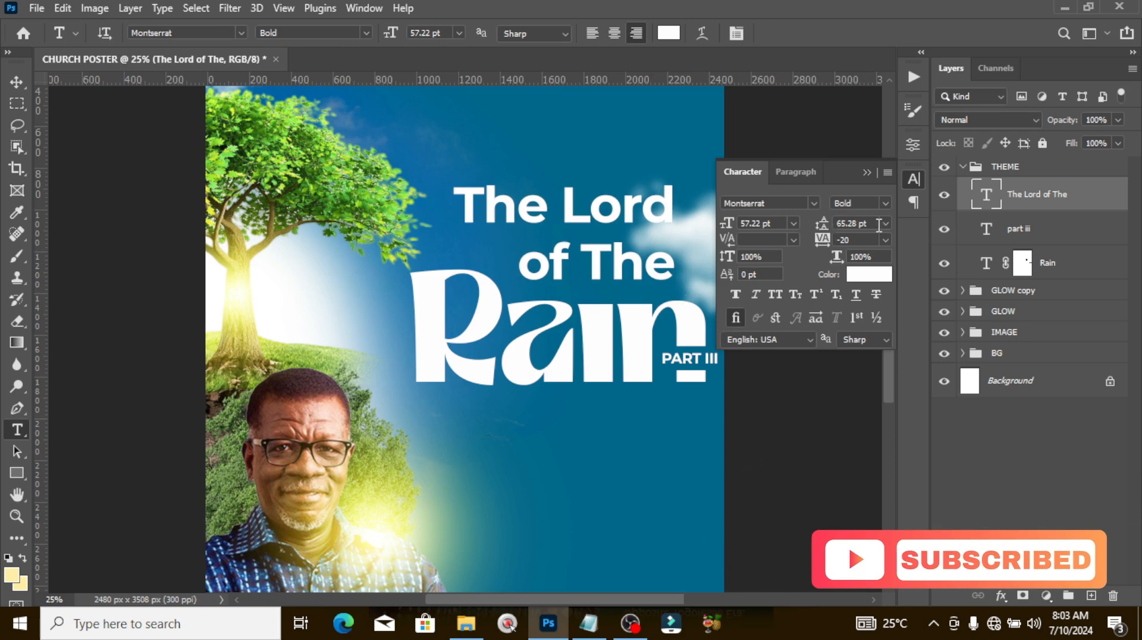
left_click(879, 223)
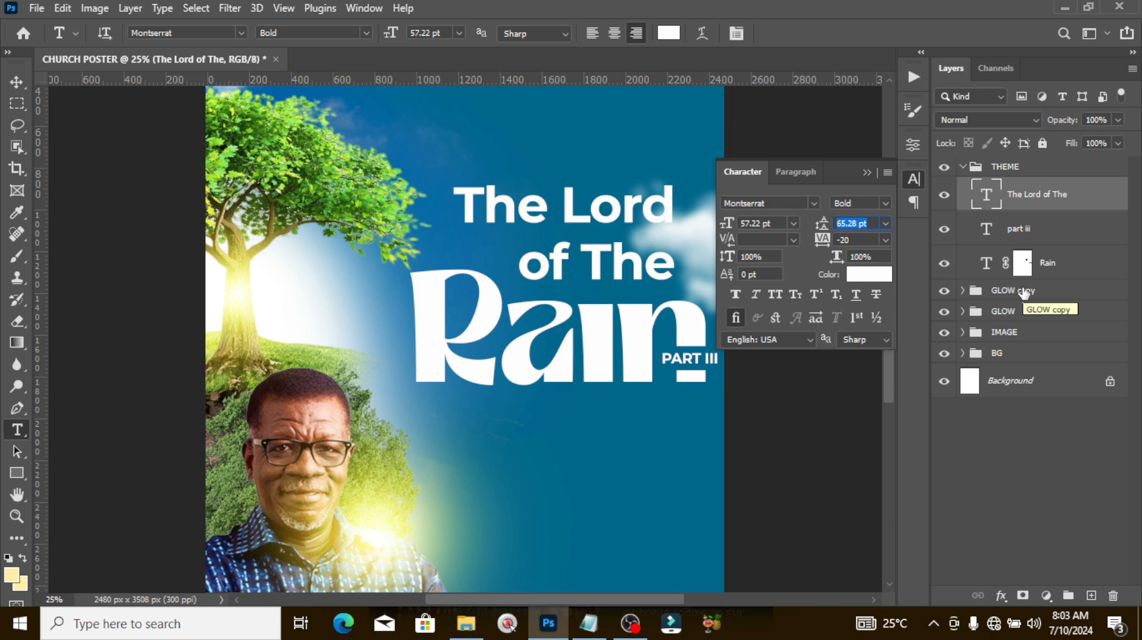
type("55")
key("Return")
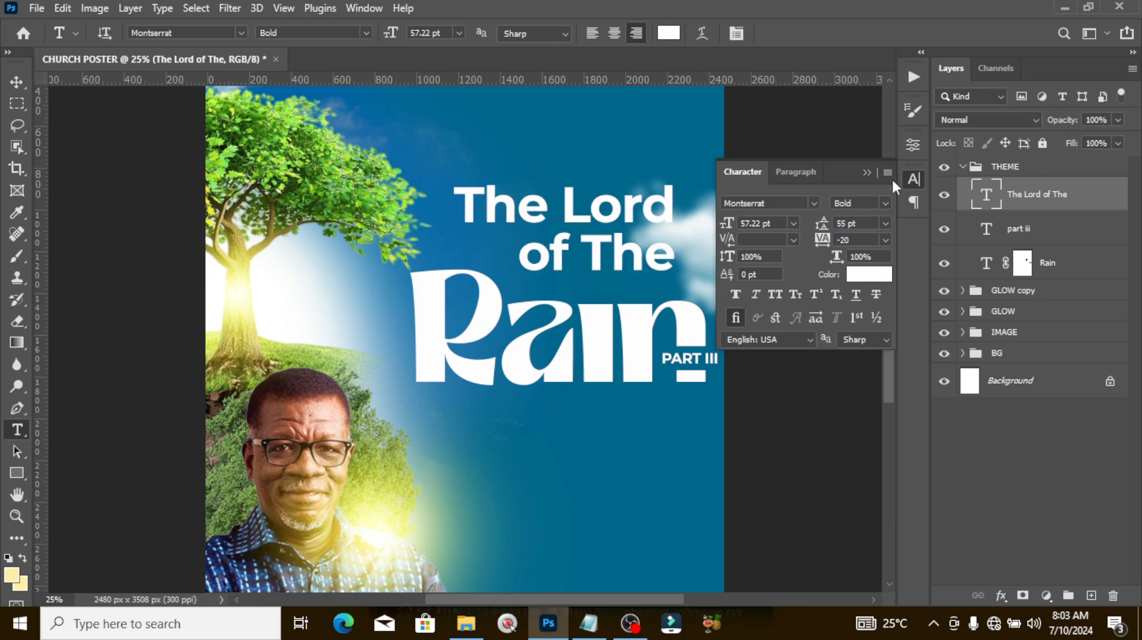
Show the guides and move the "The Lord of The" text so its right edge lines up with the Rain title's right edge
key("ctrl+semicolon")
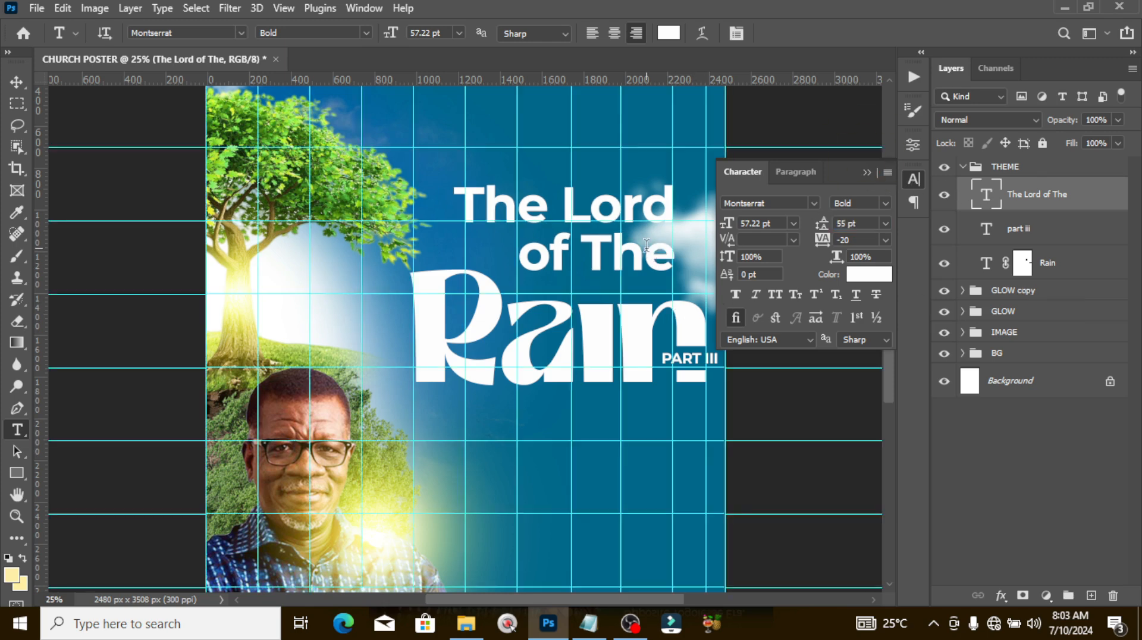
left_click(864, 173)
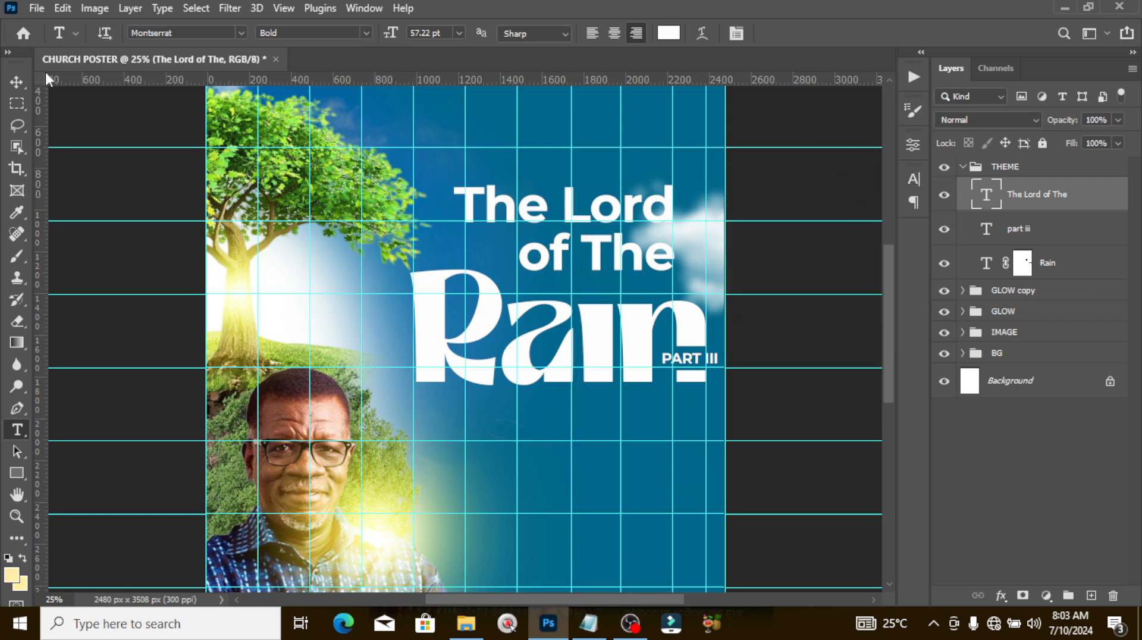
left_click(14, 84)
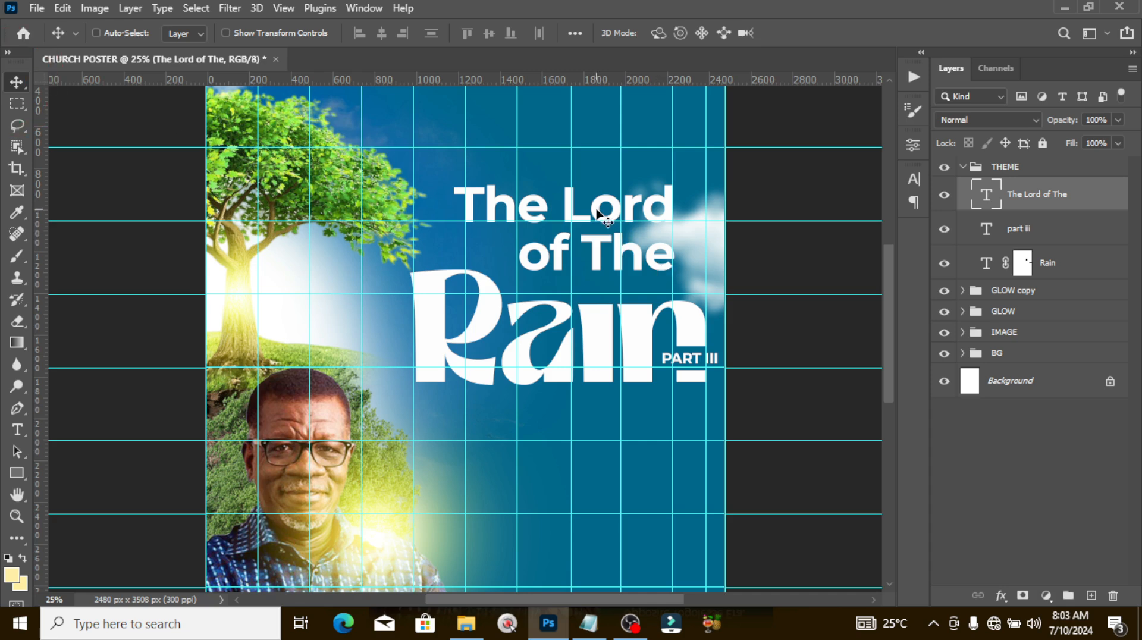
left_click_drag(602, 211, 636, 221)
key("Left")
key("Left")
key("Left")
key("Left")
key("Left")
key("Left")
key("Left")
key("Left")
key("Left")
key("Left")
key("Left")
key("Left")
key("Left")
key("Left")
key("Left")
key("Left")
key("Left")
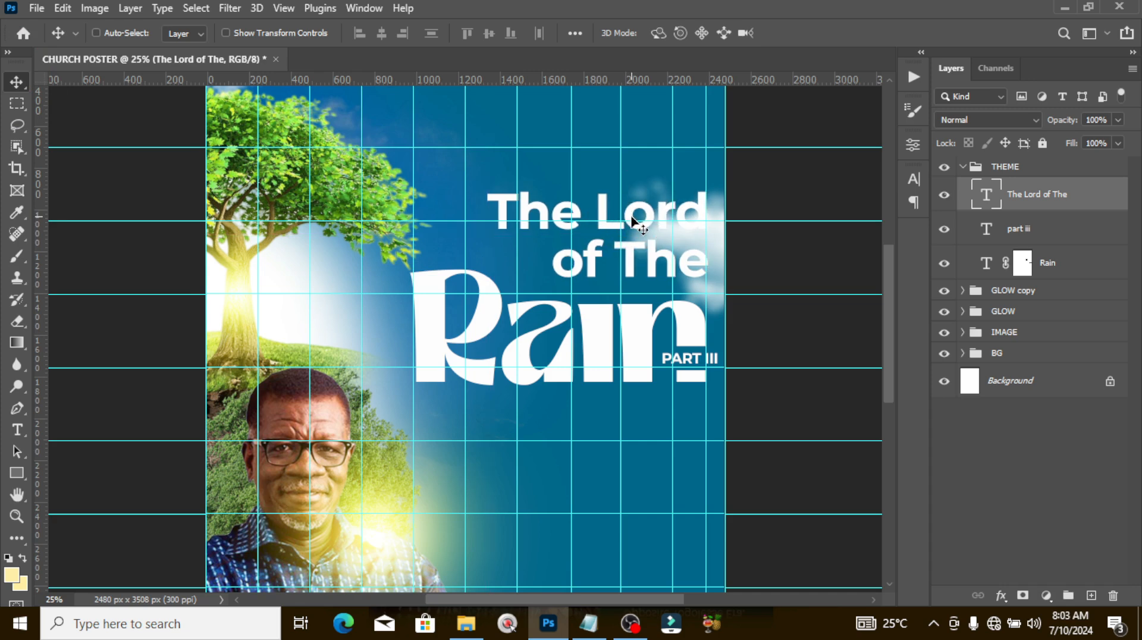
Lower the "The Lord of The" text until it sits just above the Rain title, and hide the guides
key("shift+Down")
key("shift+Down")
key("shift+Down")
key("shift+Down")
key("shift+Down")
key("shift+Down")
key("shift+Down")
key("shift+Down")
key("shift+Down")
key("shift+Down")
key("shift+Down")
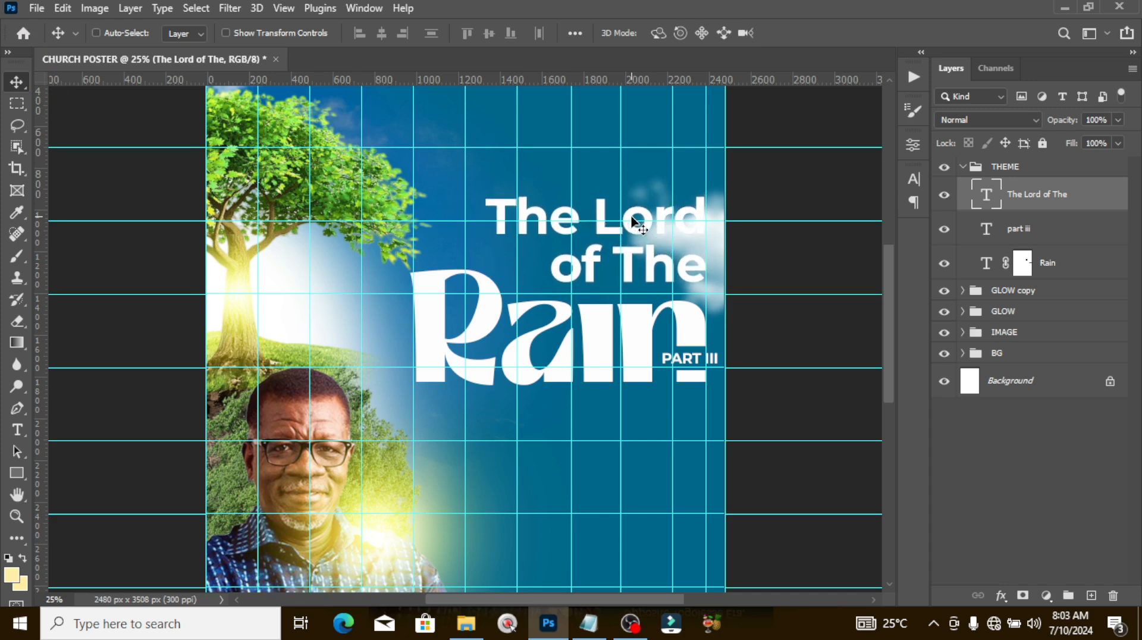
key("shift+Down")
key("shift+Down")
key("shift+Down")
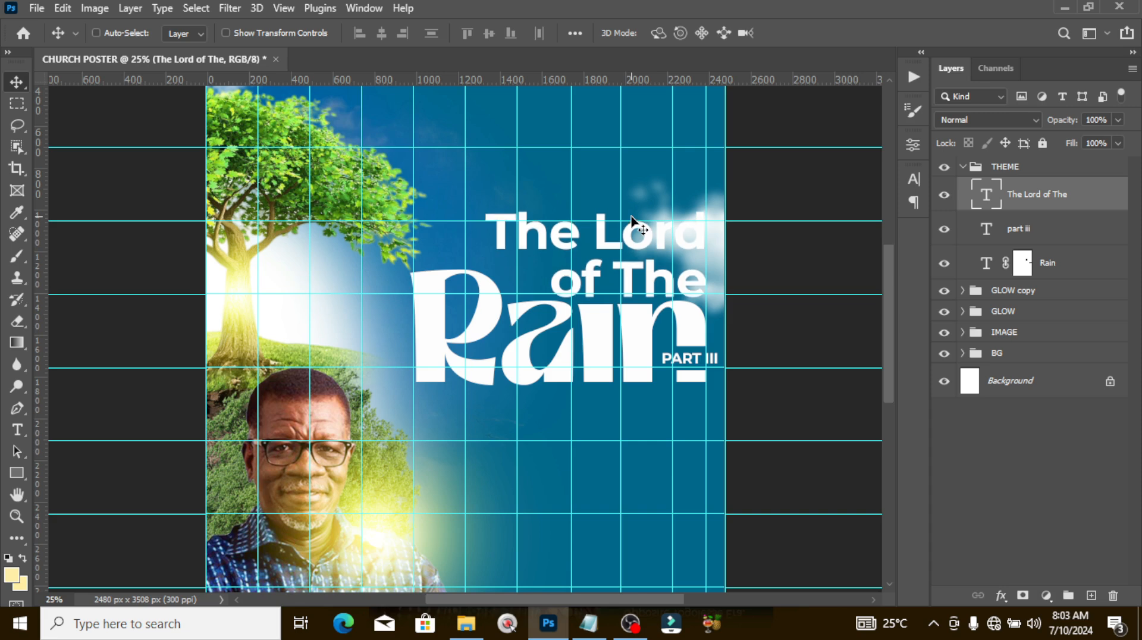
key("shift+Up")
key("shift+Up")
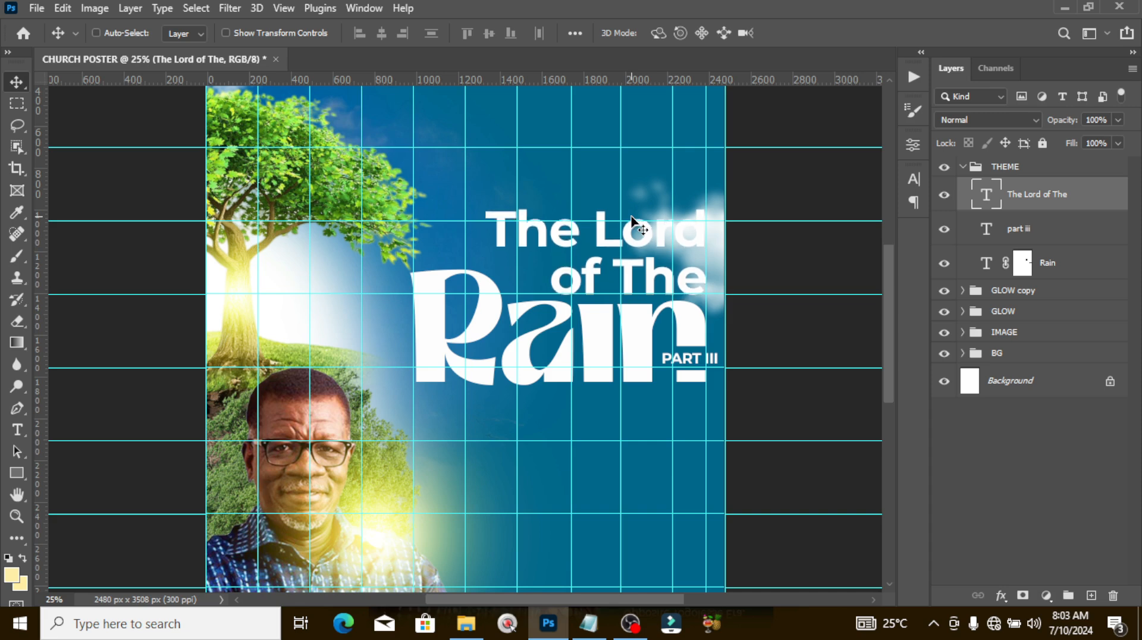
key("ctrl+semicolon")
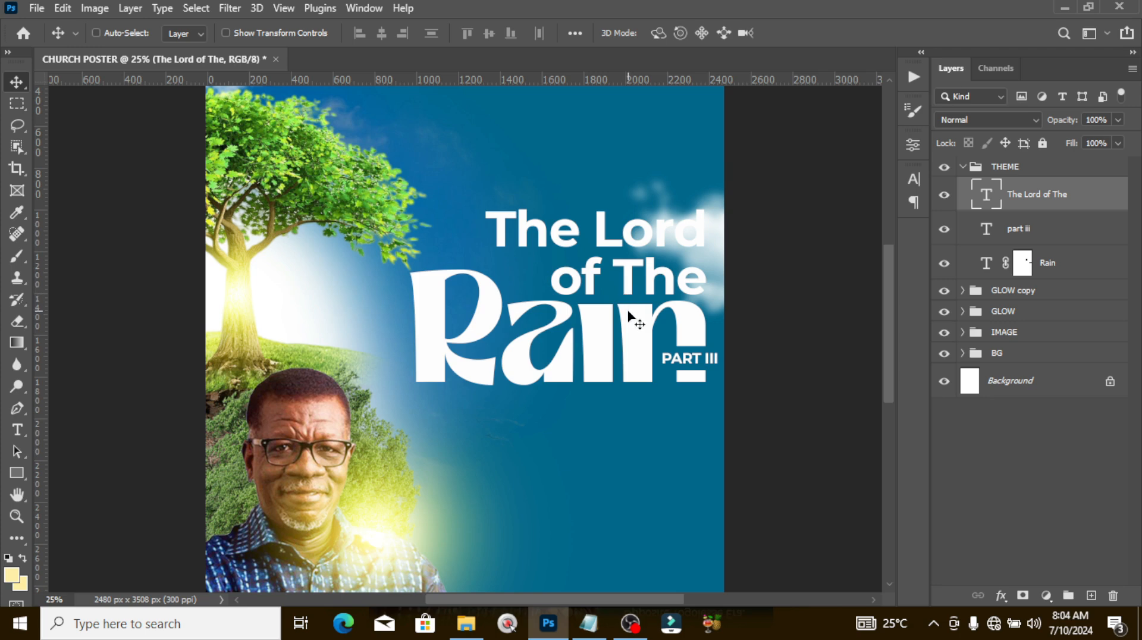
key("Up")
key("Up")
key("Up")
key("Up")
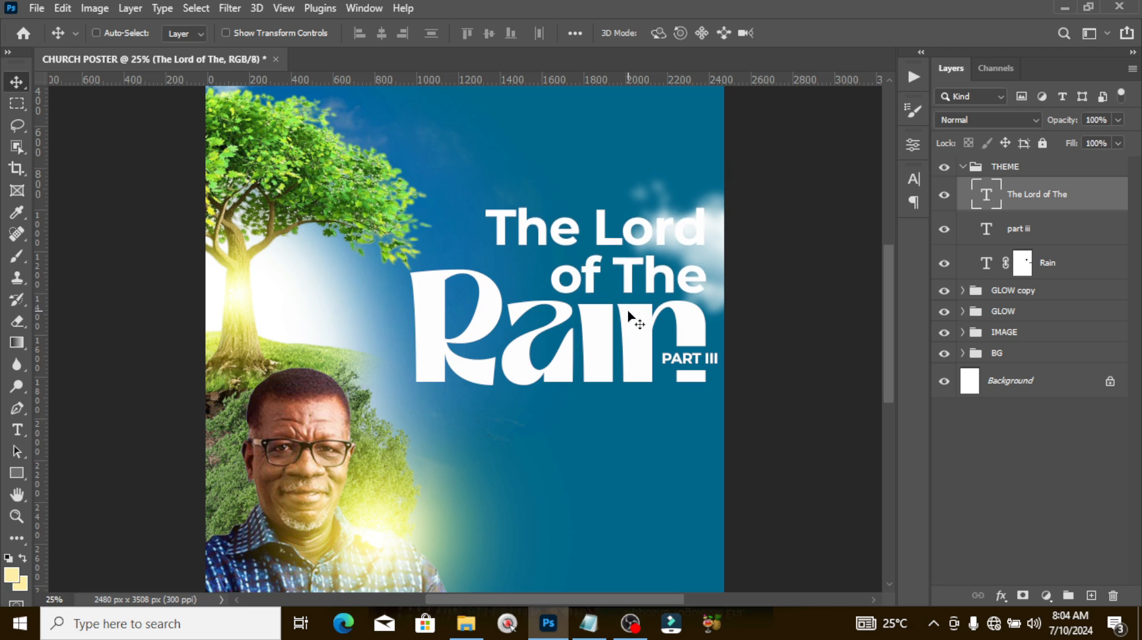
Set the font style of the "The Lord of The" text to SemiBold
left_click(910, 181)
left_click(877, 203)
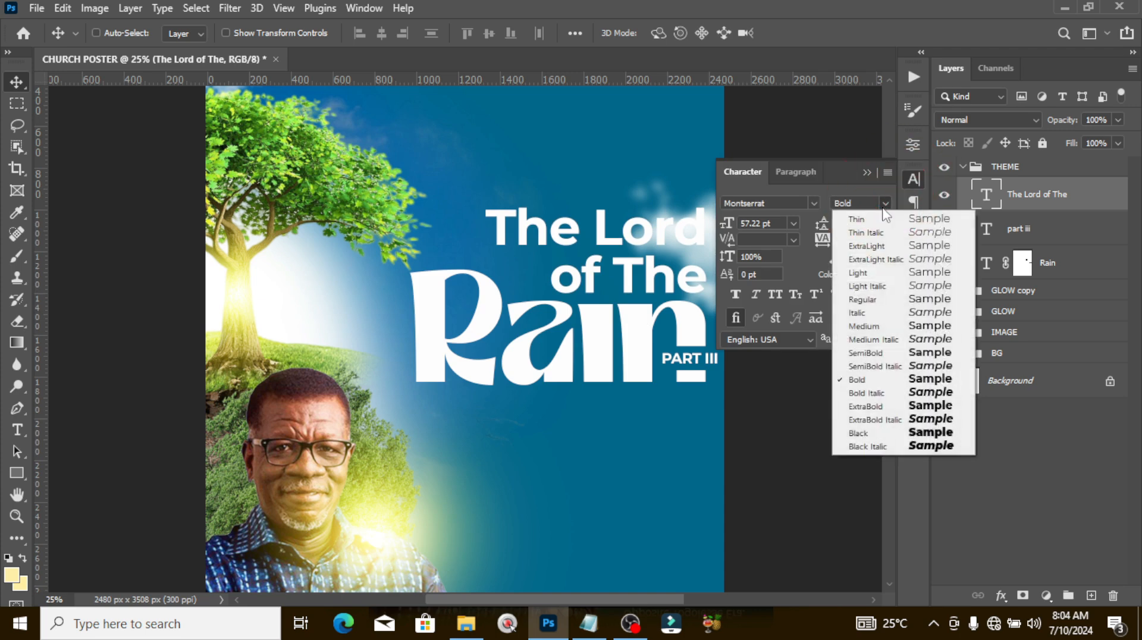
left_click(867, 353)
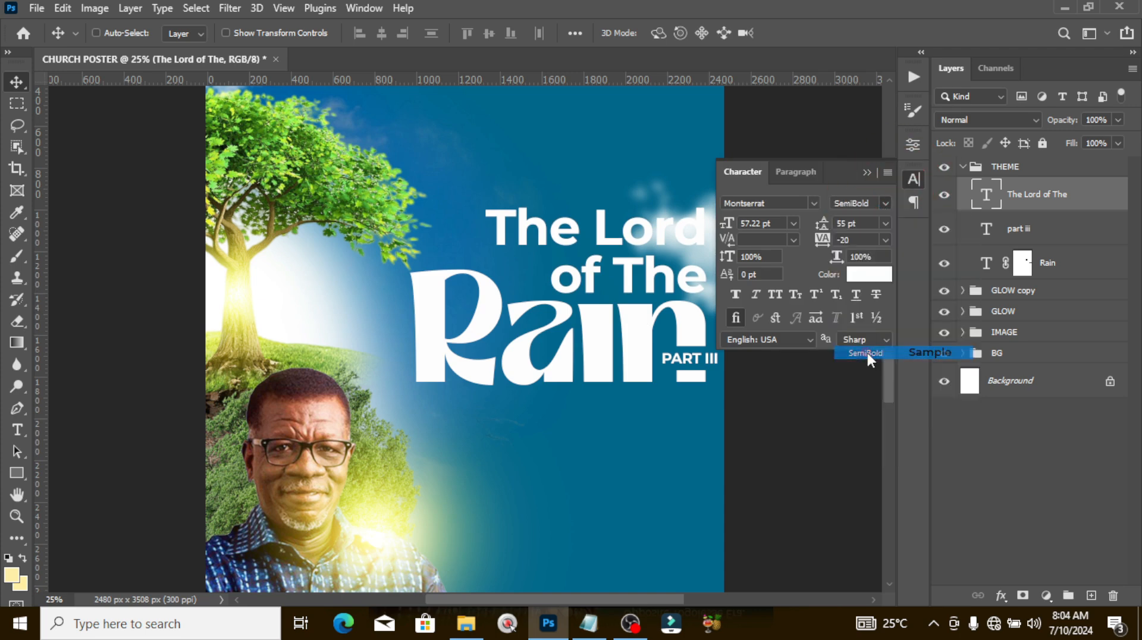
left_click(867, 172)
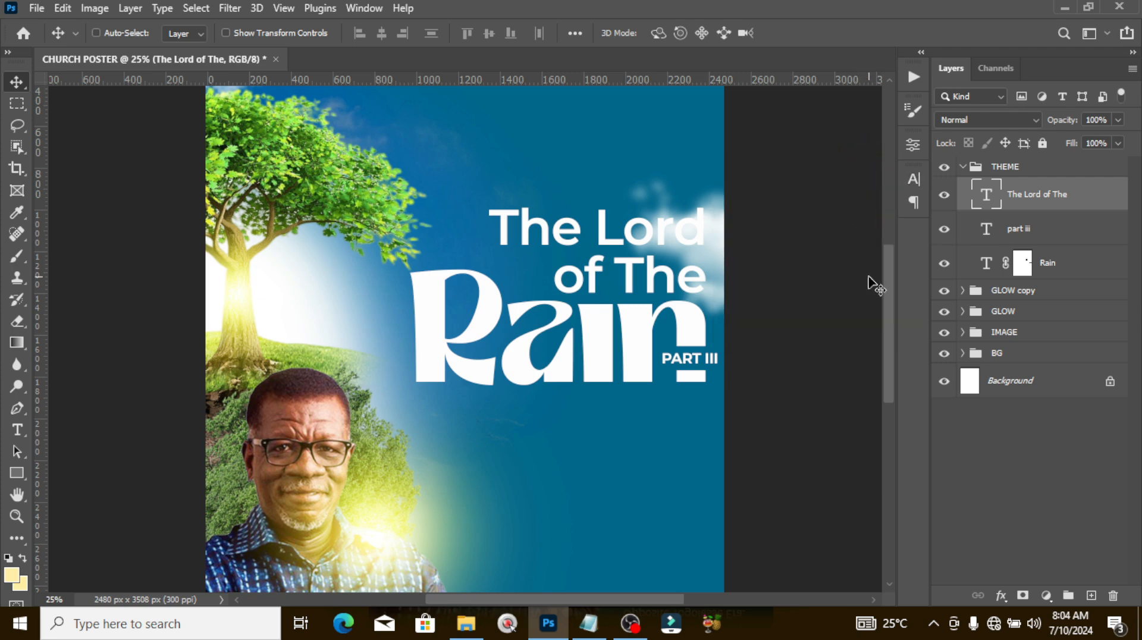
Reduce the opacity of the "copy 2" cloud layer in the BG group's CLOUDS group to about 51%, and collapse both groups
left_click(963, 353)
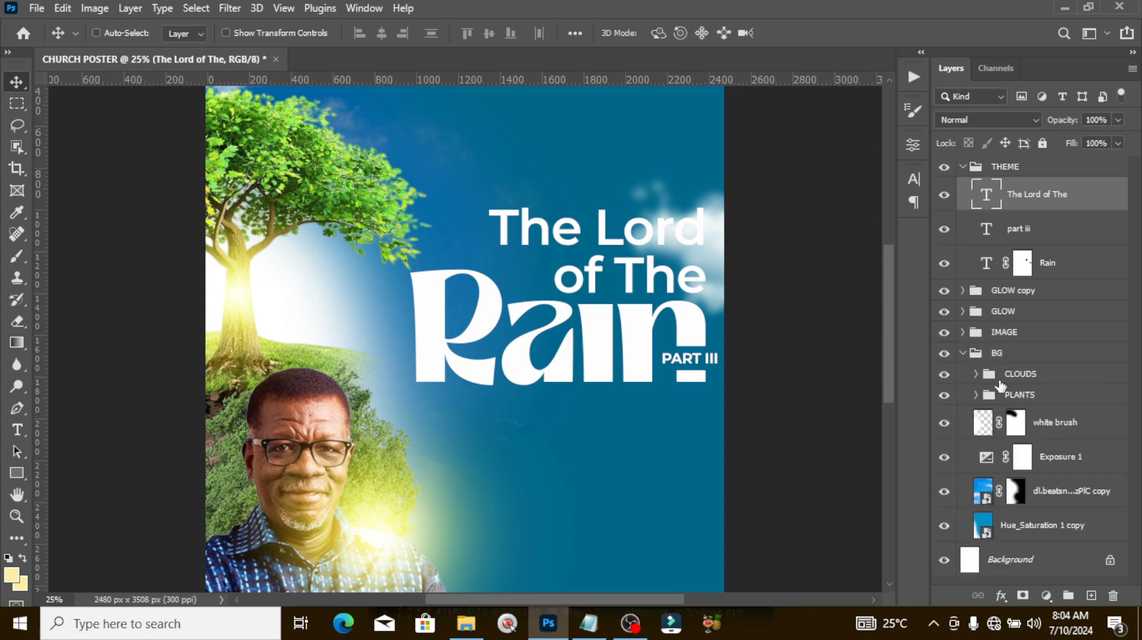
left_click(976, 375)
left_click(1016, 403)
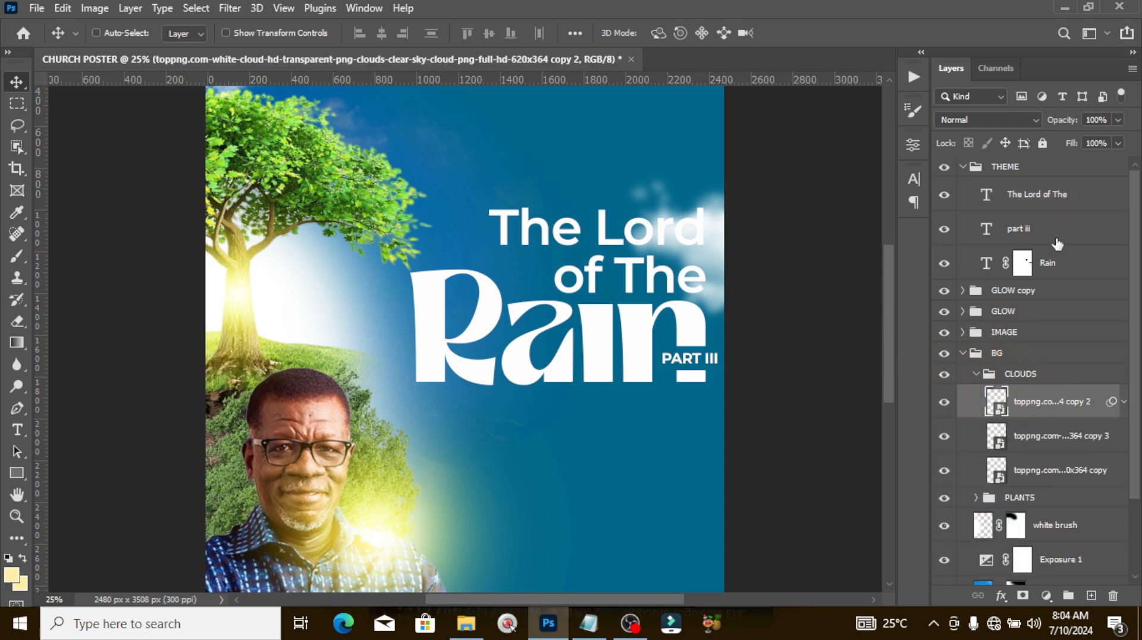
left_click(1119, 120)
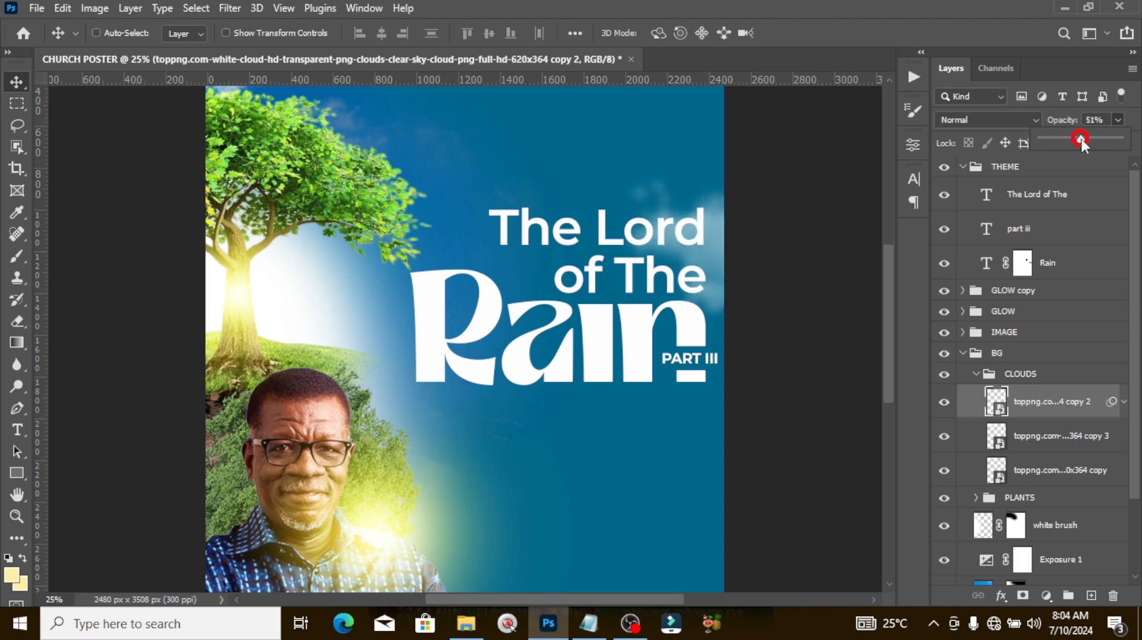
left_click(976, 373)
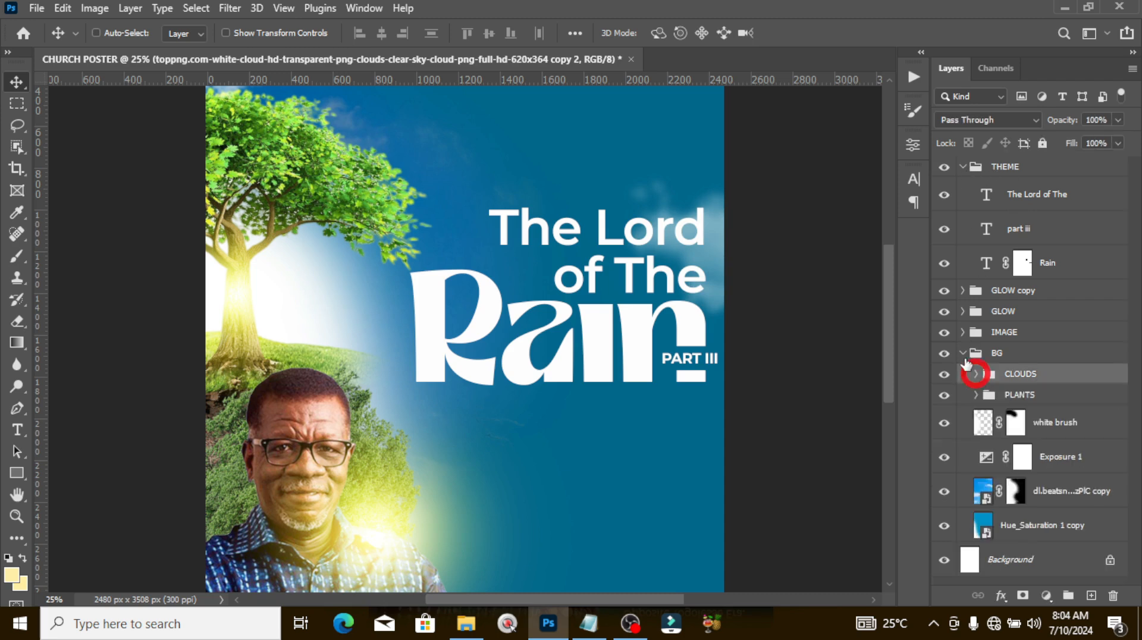
left_click(963, 353)
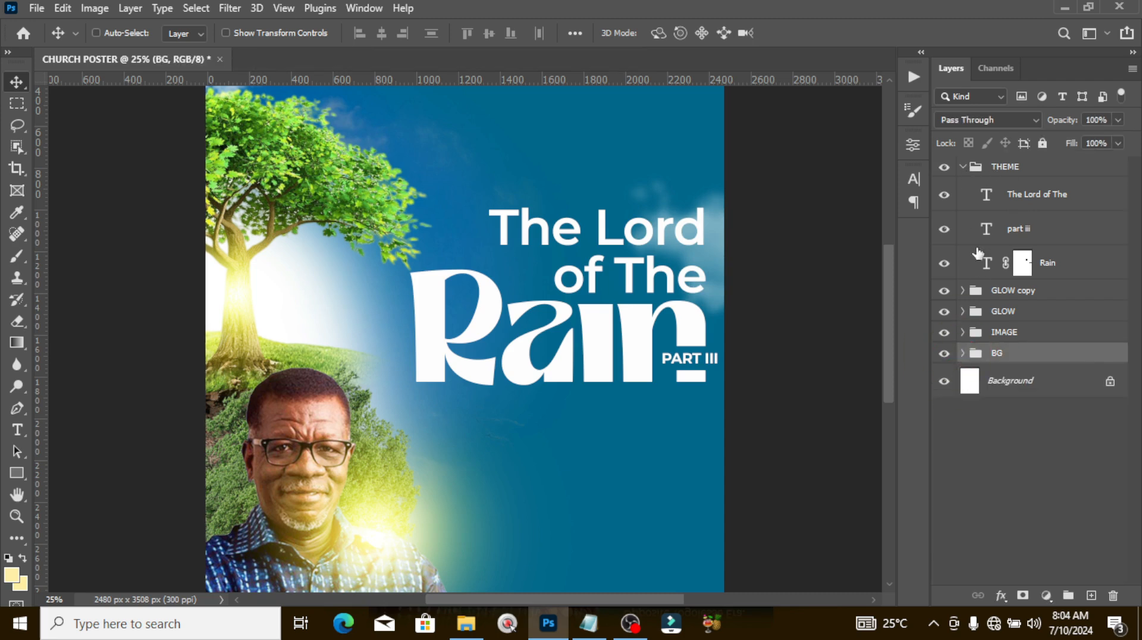
Duplicate the "The Lord of The" text below the Rain title and replace its content with "matthew 15:23" from the Notepad file
left_click(1031, 203)
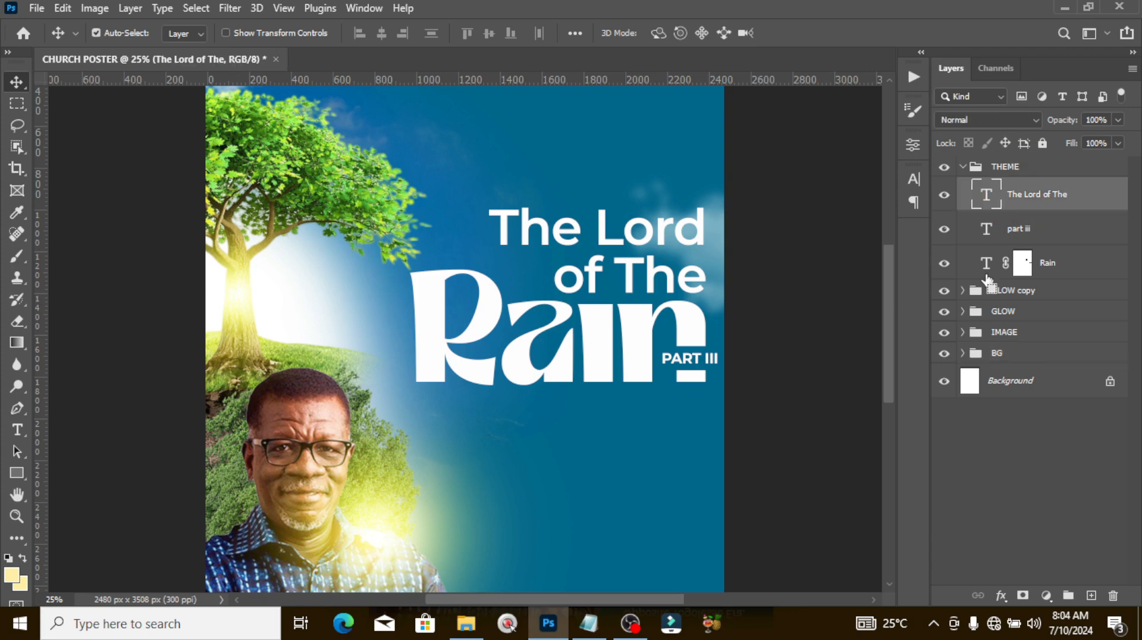
key("ctrl+j")
left_click_drag(627, 275, 581, 475)
left_click(588, 624)
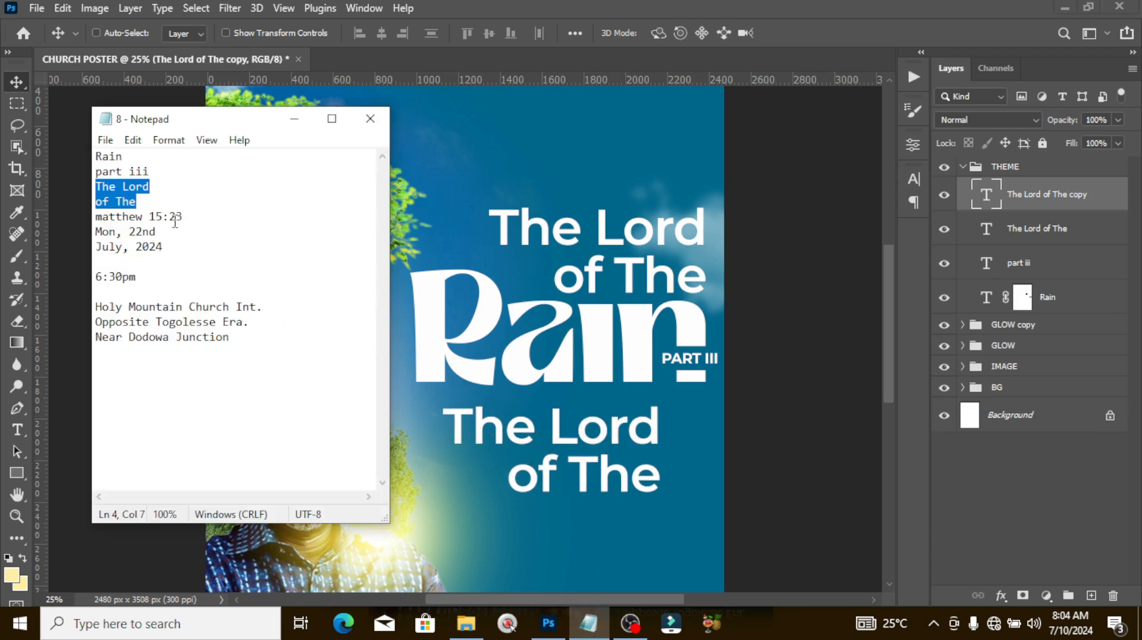
left_click_drag(185, 217, 80, 217)
key("ctrl+c")
left_click(54, 223)
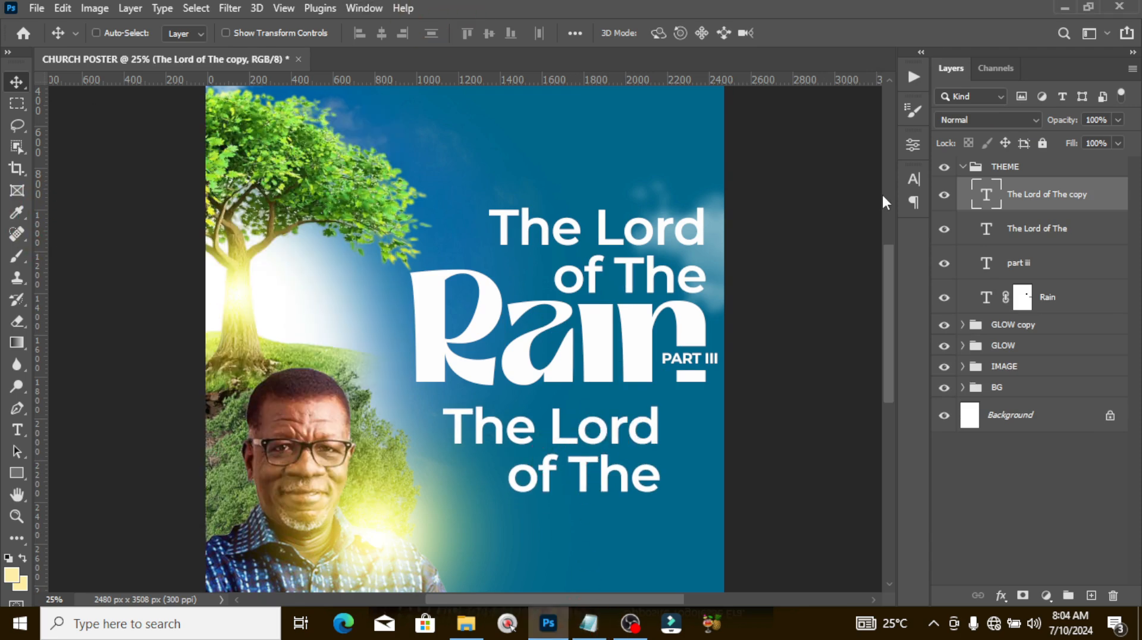
double_click(986, 195)
key("ctrl+v")
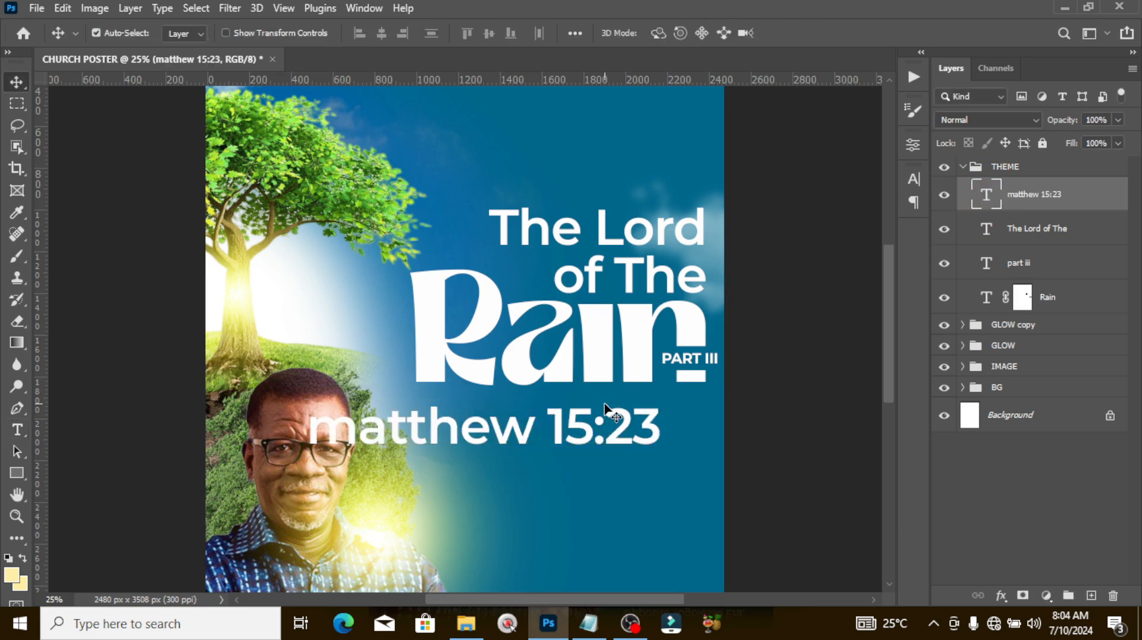
Apply All Caps to the "matthew 15:23" text
left_click(915, 178)
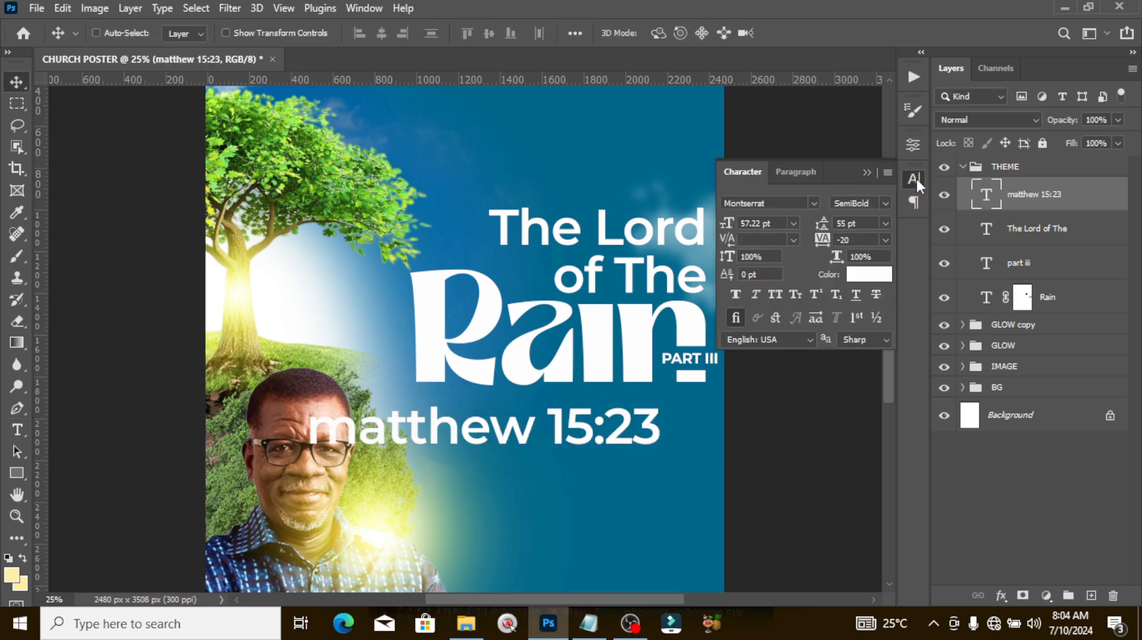
left_click(776, 294)
left_click(863, 170)
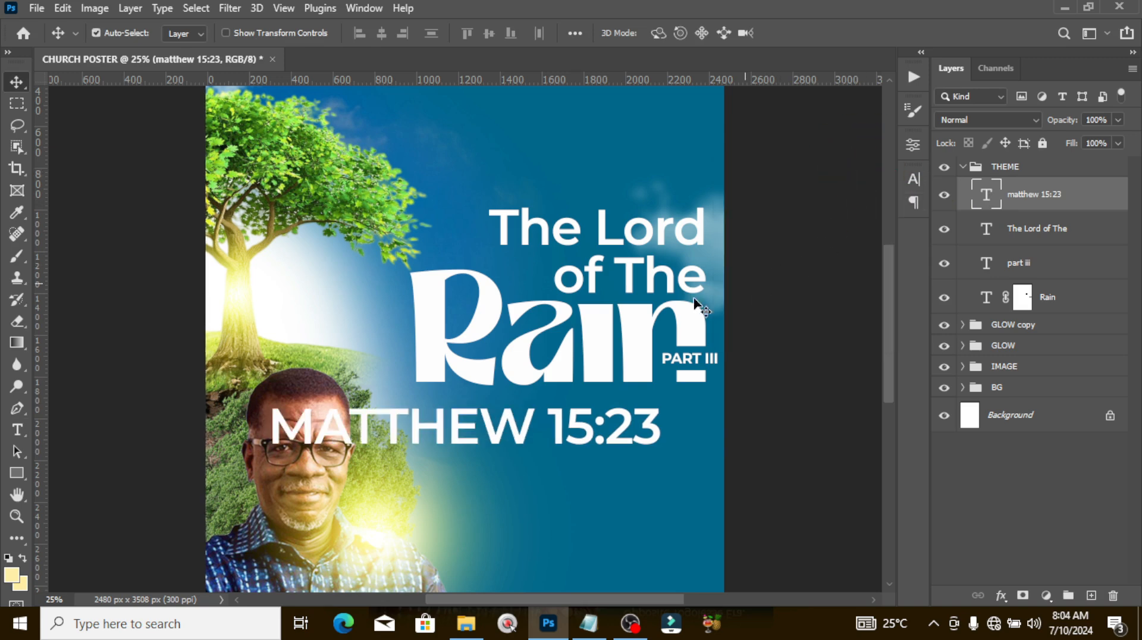
Scale the "matthew 15:23" text down to about 16.69 pt
key("ctrl+t")
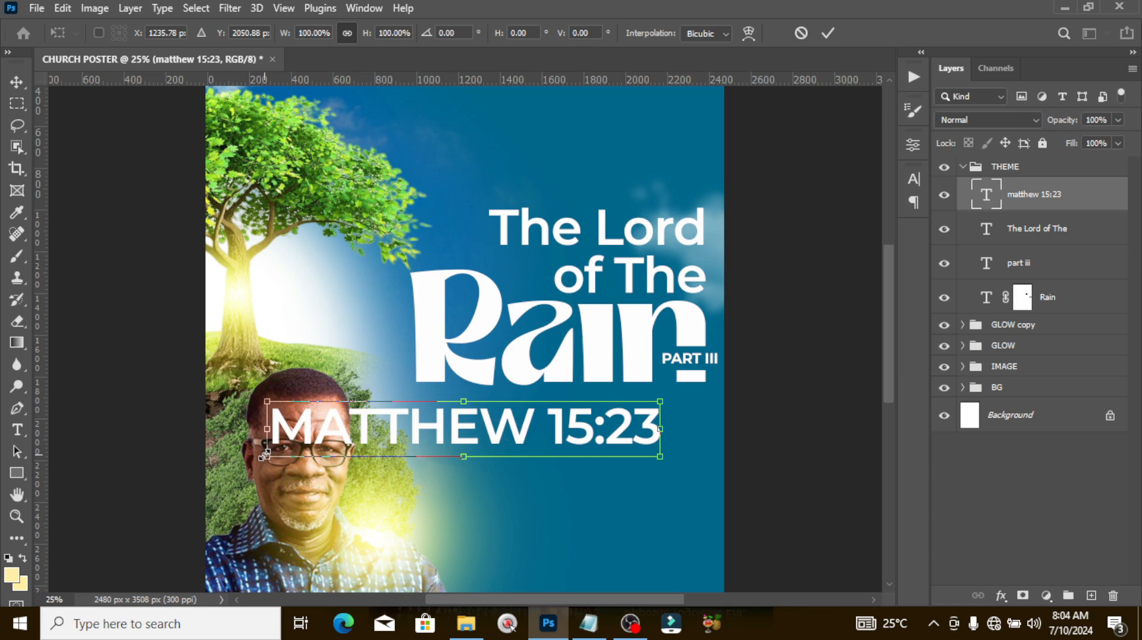
left_click_drag(264, 454, 495, 379)
left_click(915, 181)
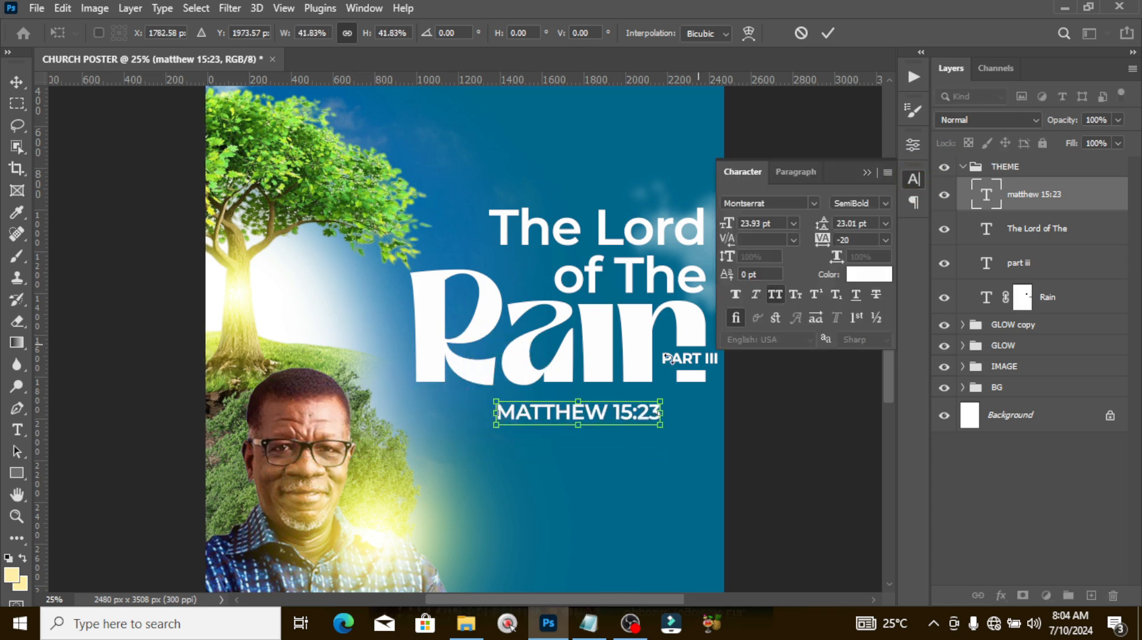
left_click_drag(495, 428, 550, 409)
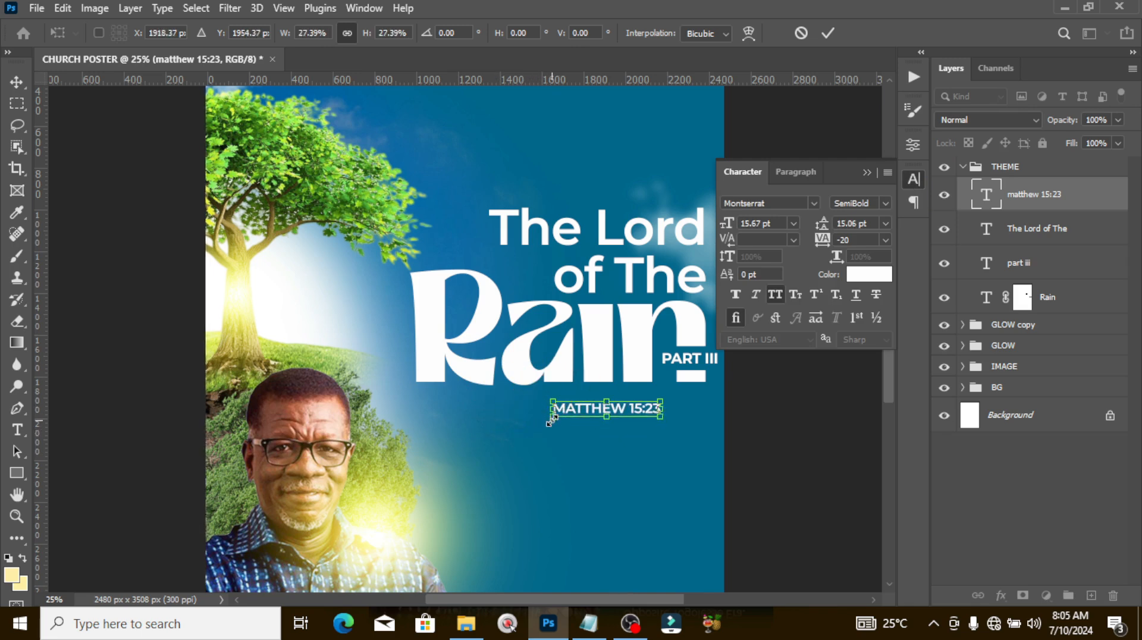
left_click_drag(549, 421, 543, 424)
key("Return")
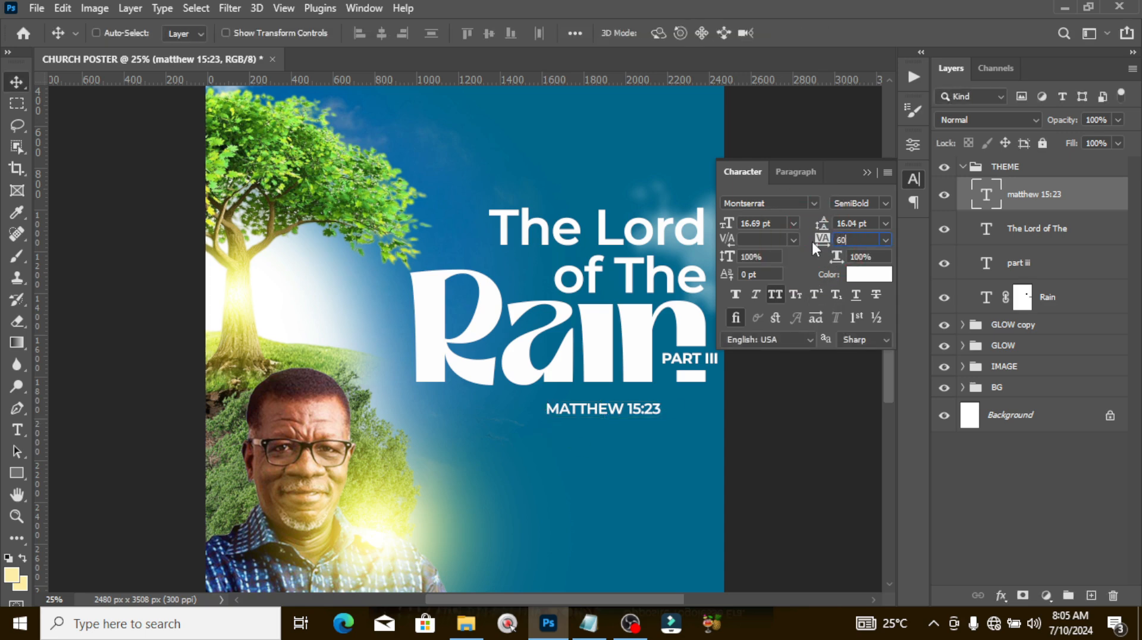
Set the verse text's tracking to 600 and, with guides shown, align it directly under the right end of the Rain title
type("600")
key("Return")
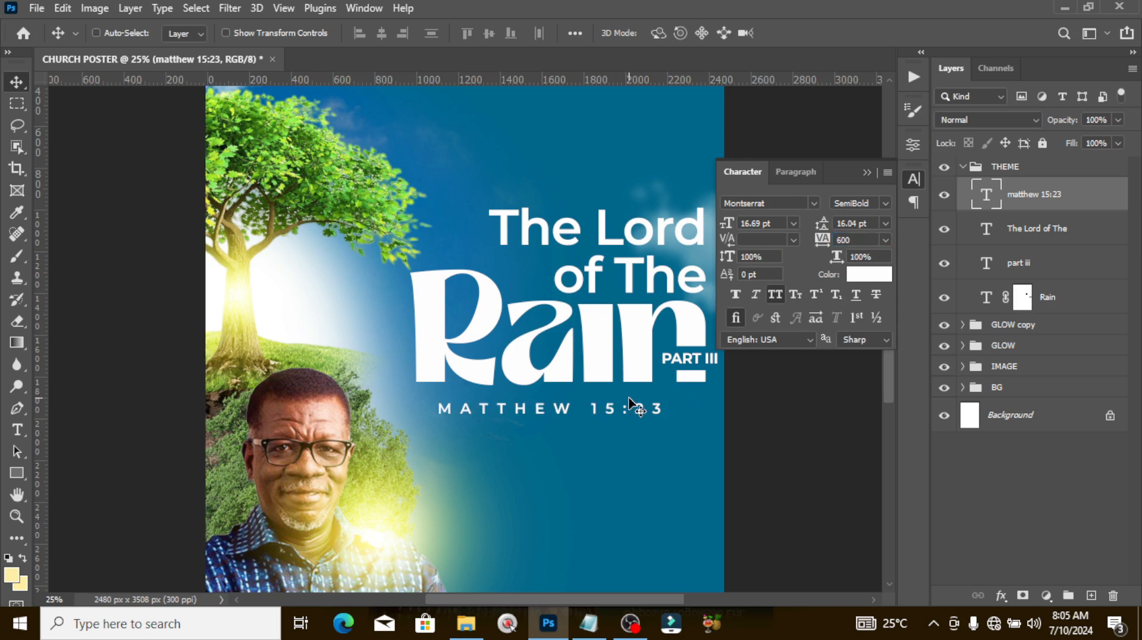
key("ctrl+apostrophe")
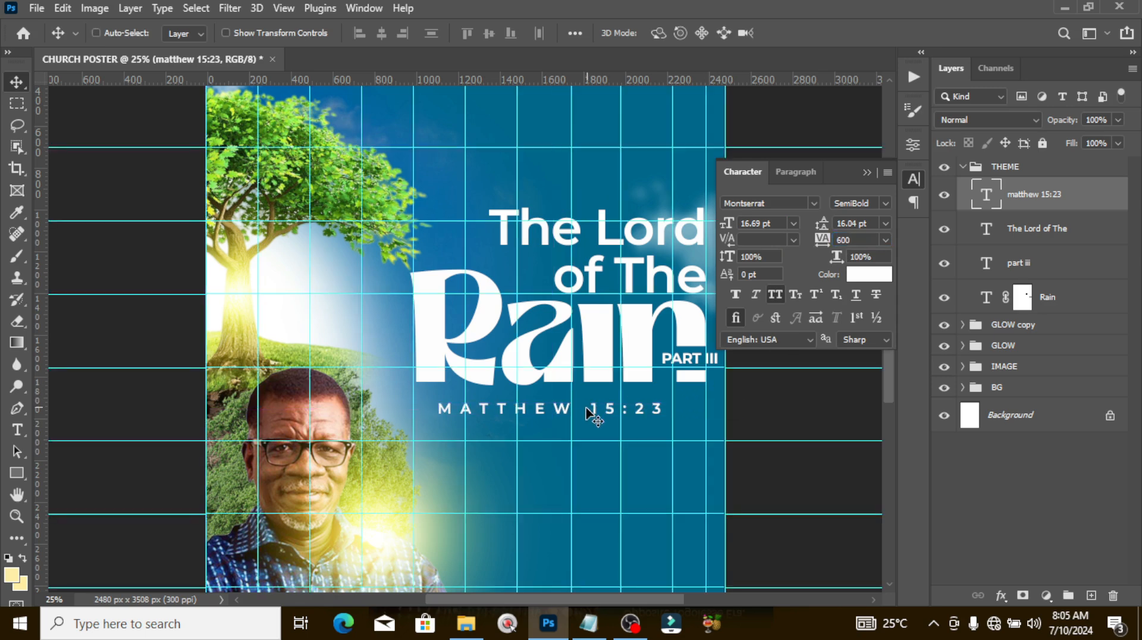
left_click_drag(589, 414, 634, 400)
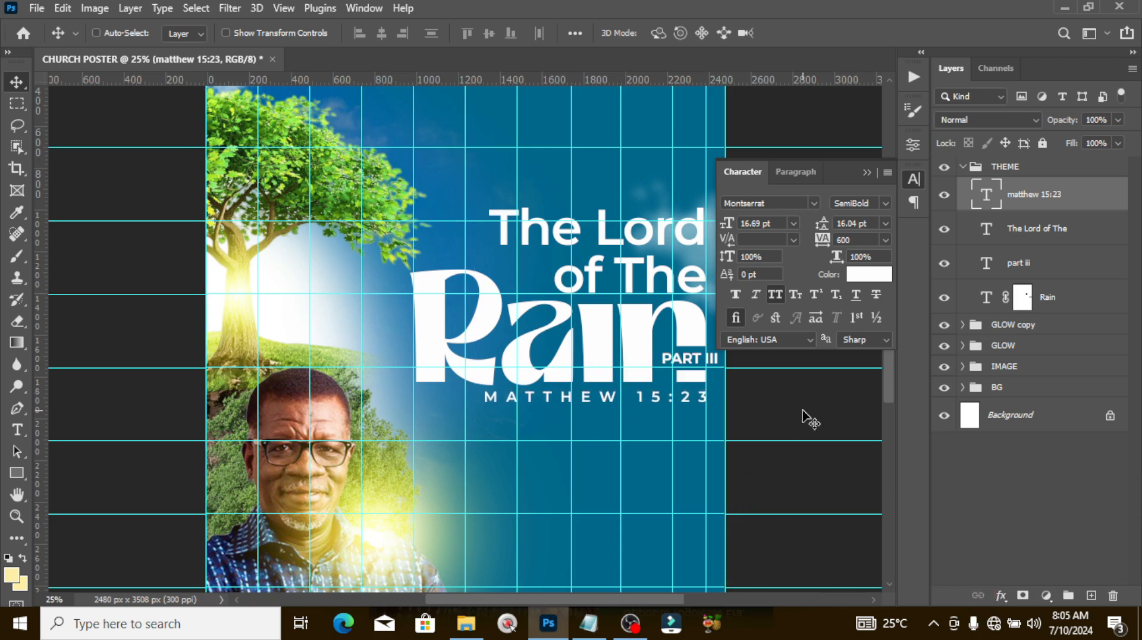
Hide the guides and nudge the "matthew 15:23" text slightly further down below the Rain title
key("ctrl+apostrophe")
scroll(810, 419, "down", 2)
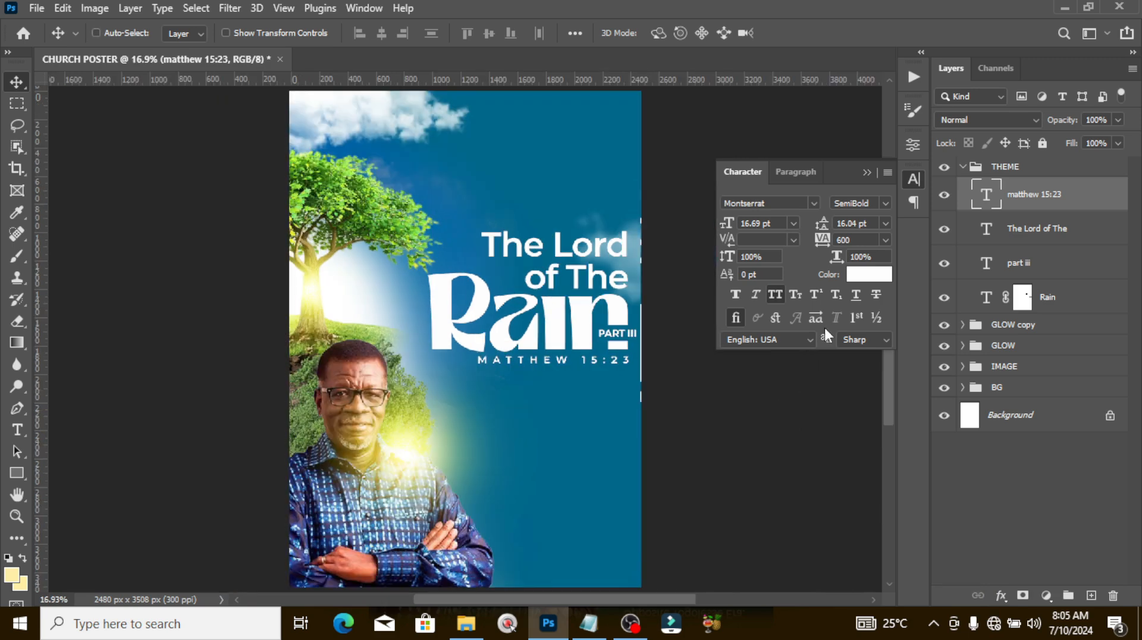
key("shift+Down")
key("shift+Down")
Lower the opacity of the "The Lord of The" text layer to 88%
left_click(1042, 235)
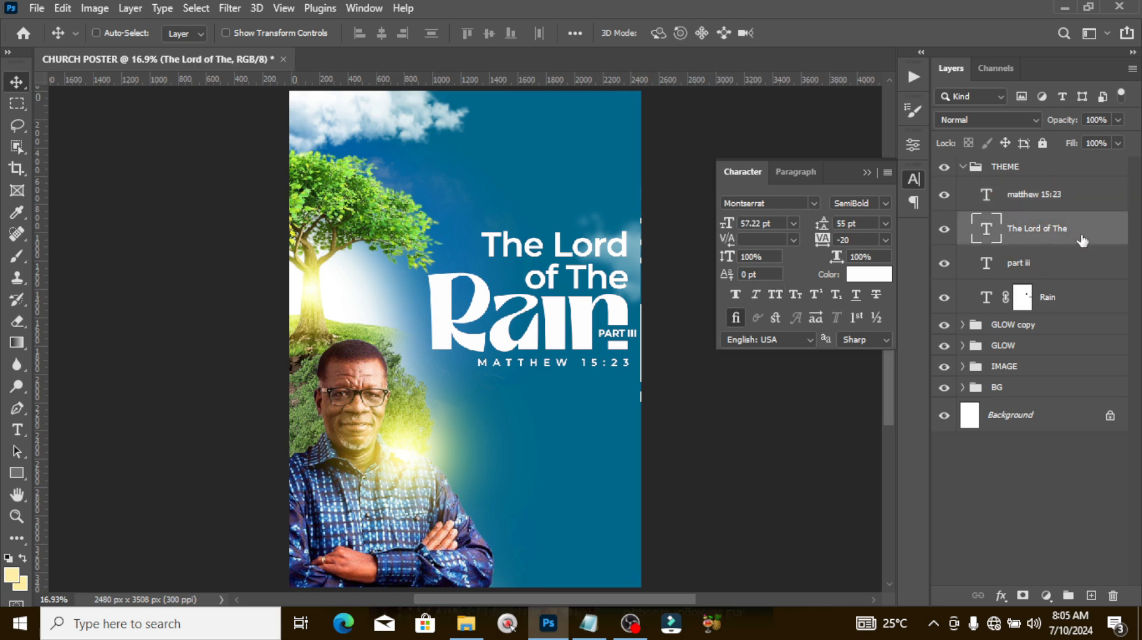
left_click(1110, 120)
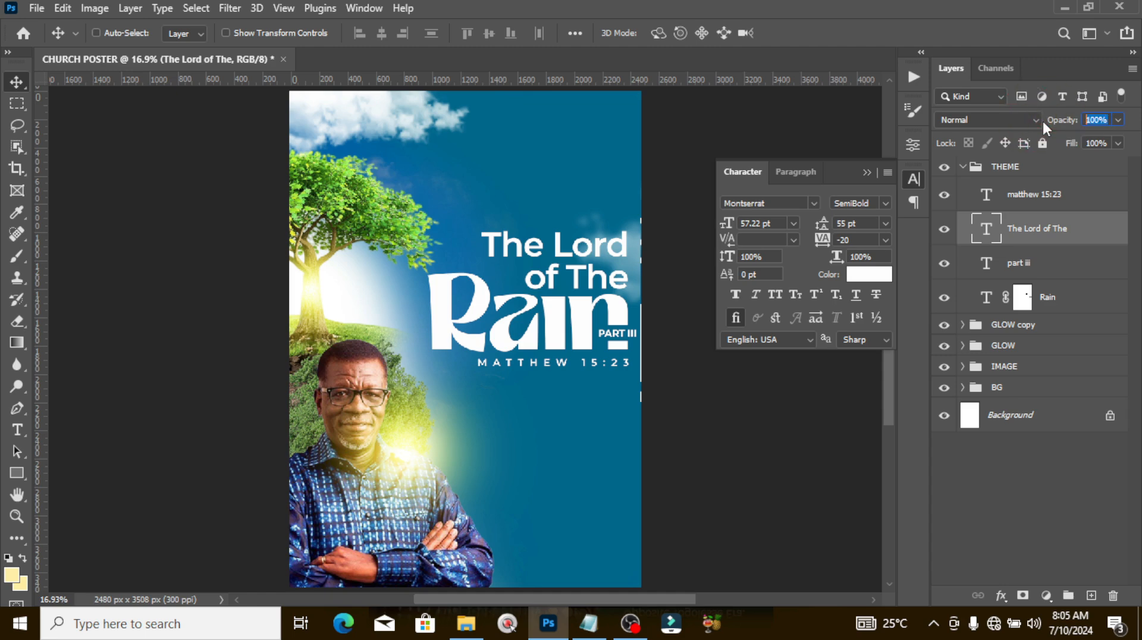
type("88")
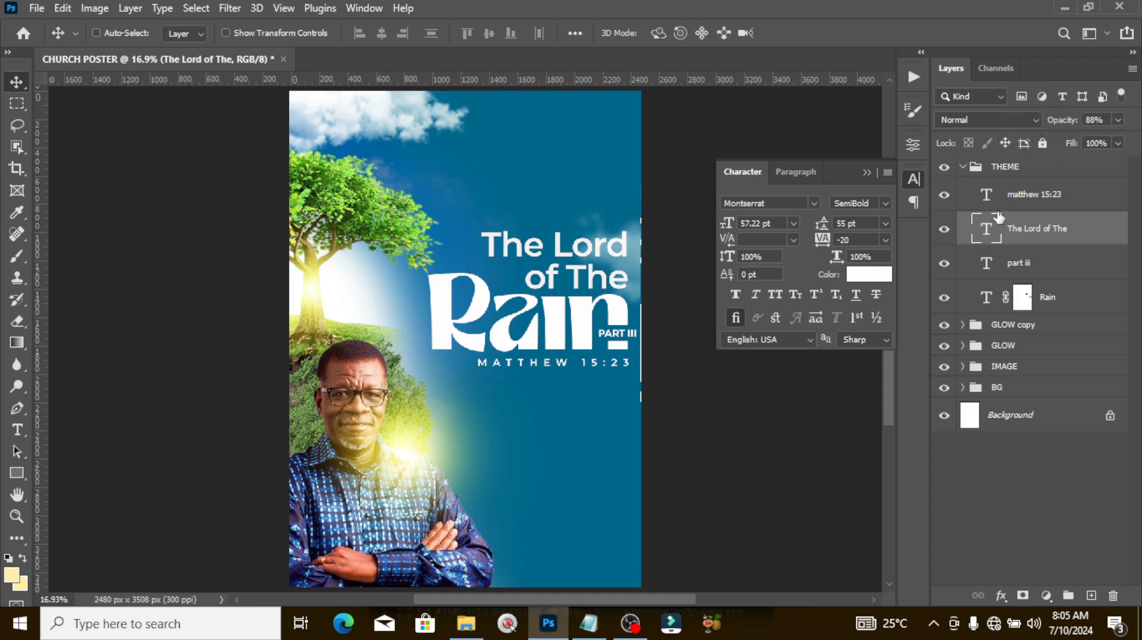
Target the Rain layer's mask with a soft round Brush set to 20% opacity
left_click(1021, 306)
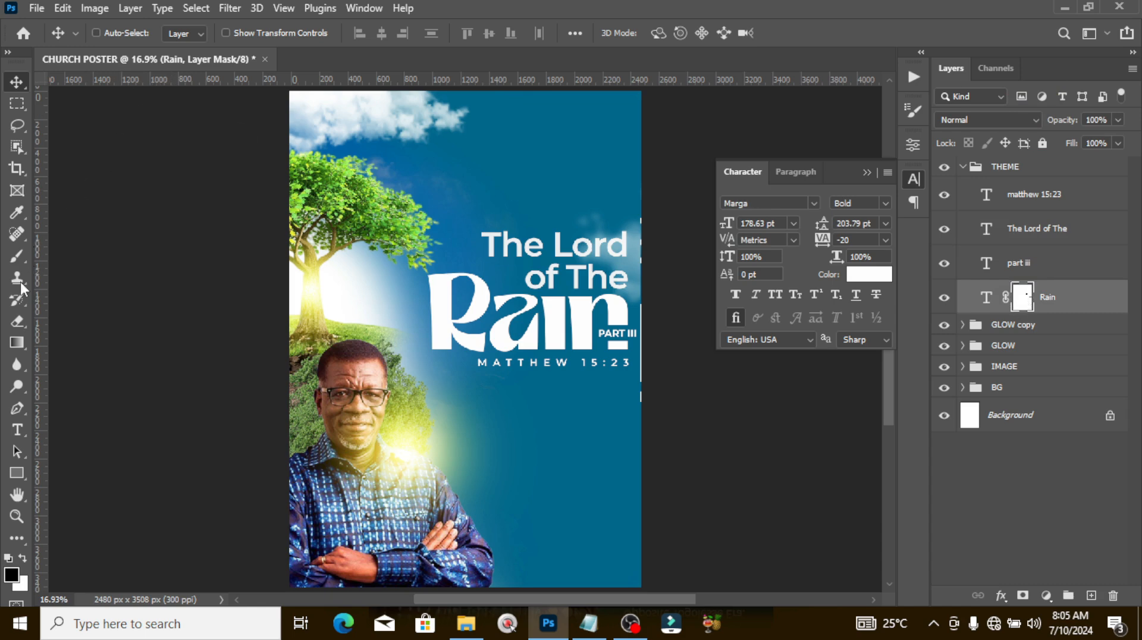
left_click(17, 256)
left_click(120, 34)
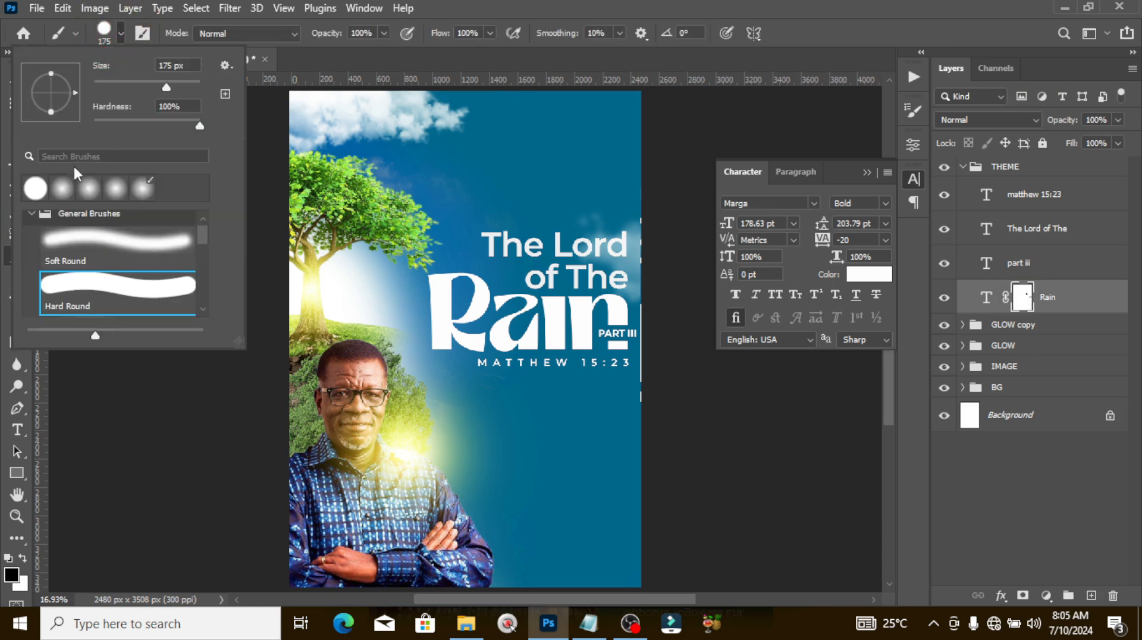
left_click(64, 183)
left_click(441, 4)
double_click(467, 2)
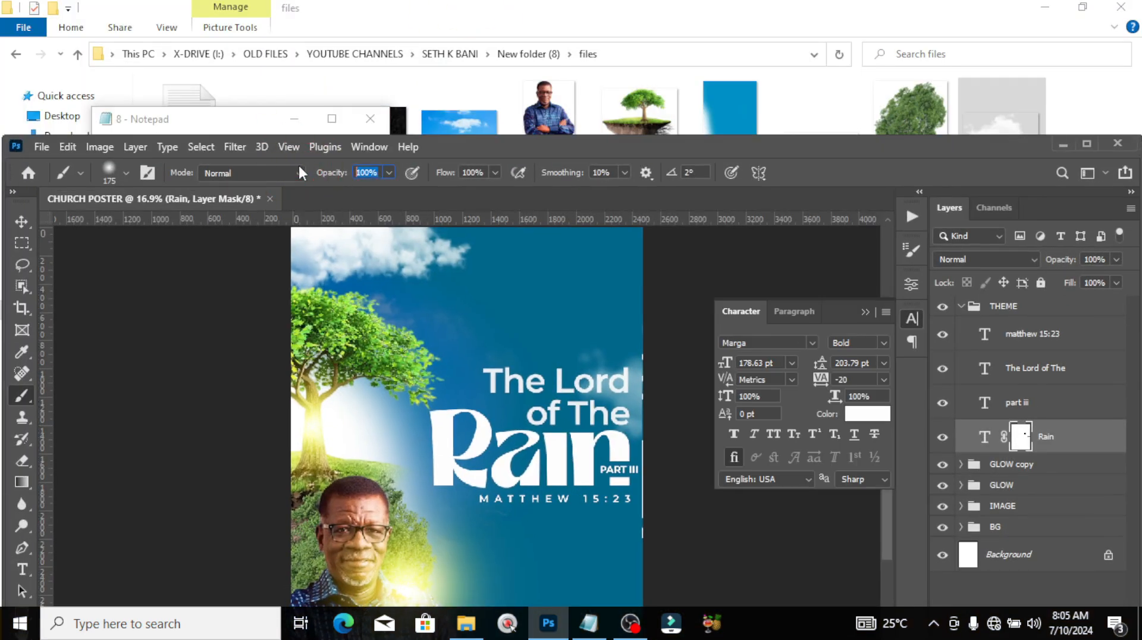
type("20")
double_click(445, 149)
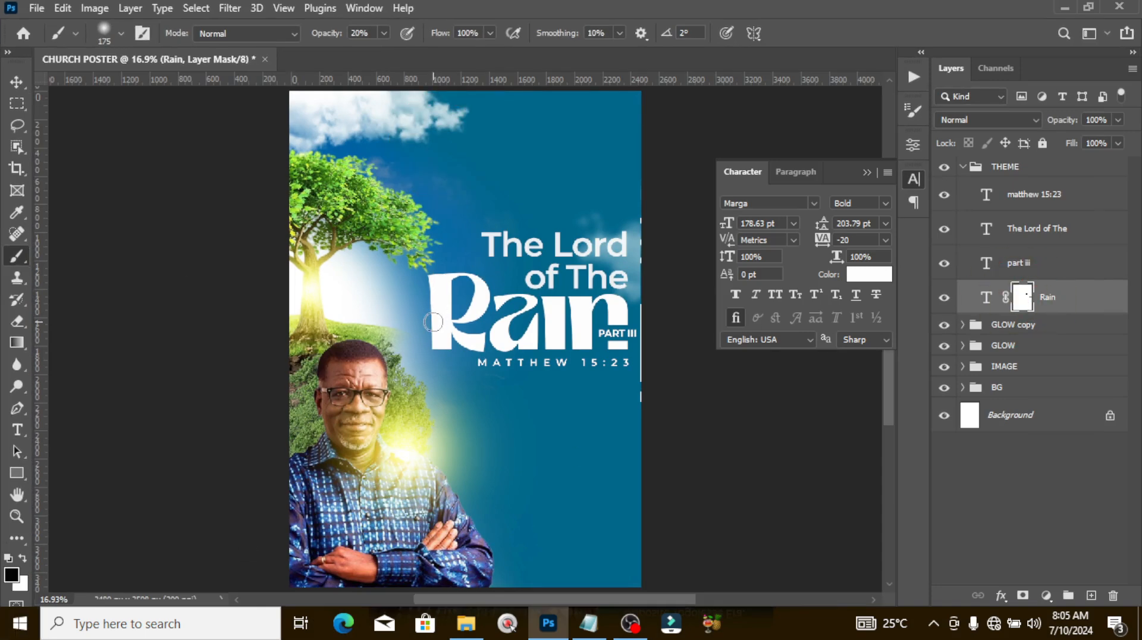
Paint black on the Rain mask with 600 px and 200 px brushes to fade the R's left edge, then collapse the THEME group
key("bracketright")
key("bracketright")
key("bracketright")
key("bracketright")
key("bracketright")
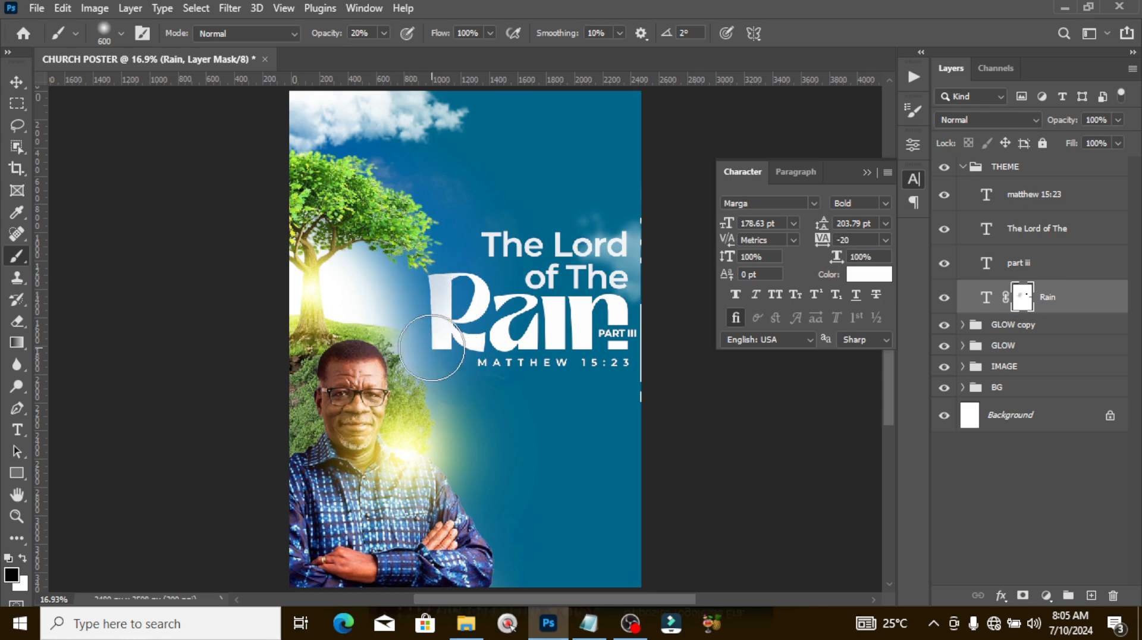
mouse_move(419, 289)
left_mouse_down()
mouse_move(414, 355)
mouse_move(415, 324)
left_mouse_up()
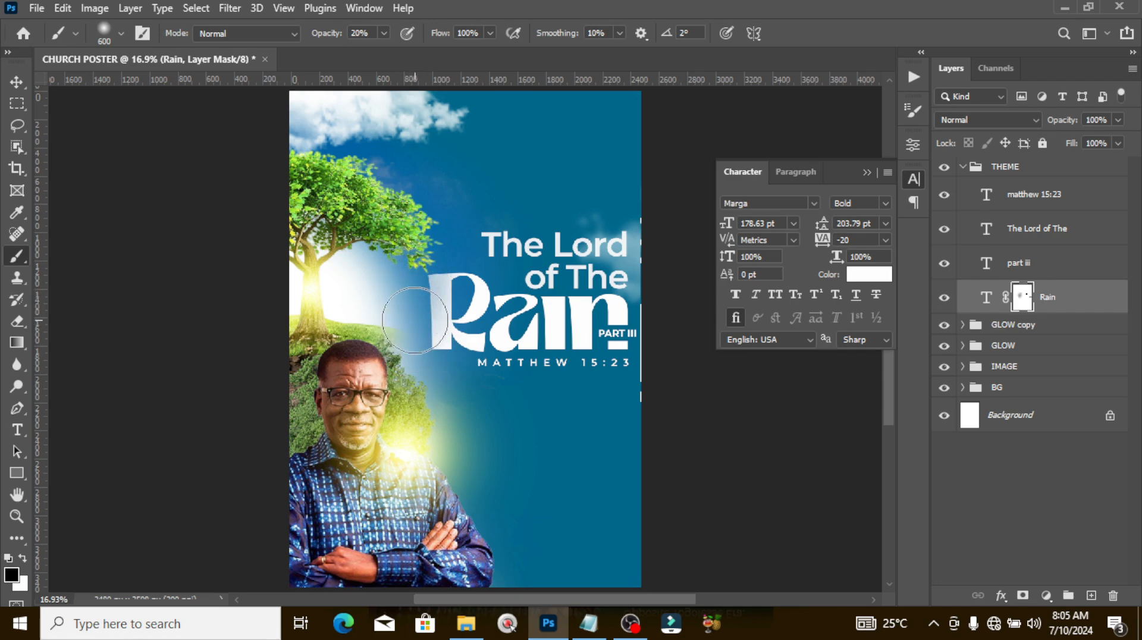
key("bracketleft")
key("bracketleft")
key("bracketleft")
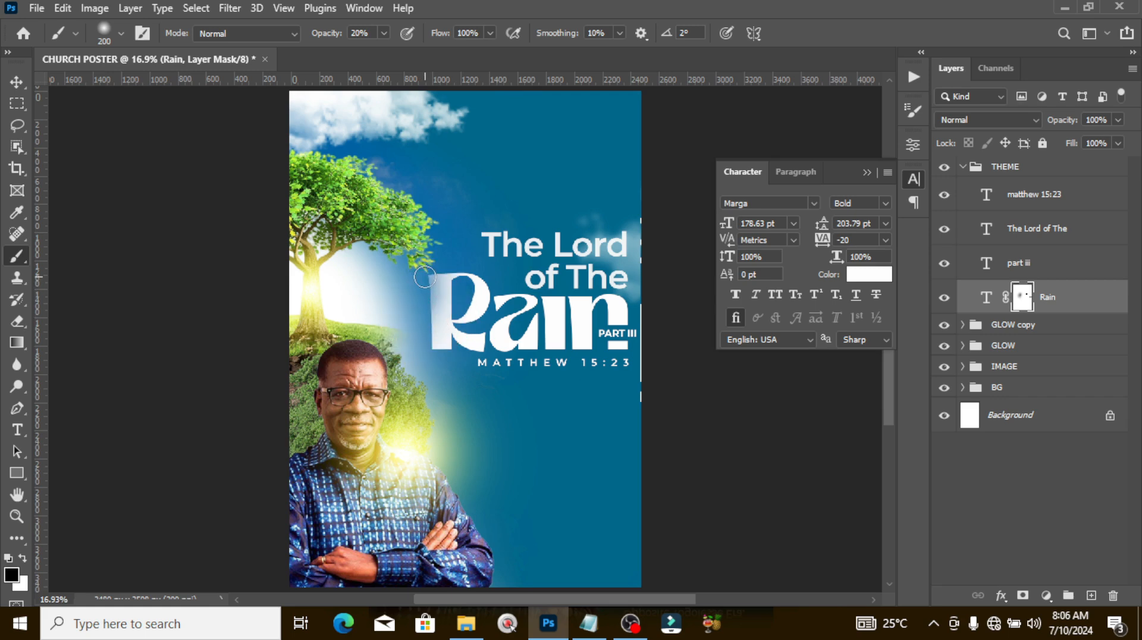
mouse_move(423, 325)
left_mouse_down()
mouse_move(426, 363)
mouse_move(442, 286)
left_mouse_up()
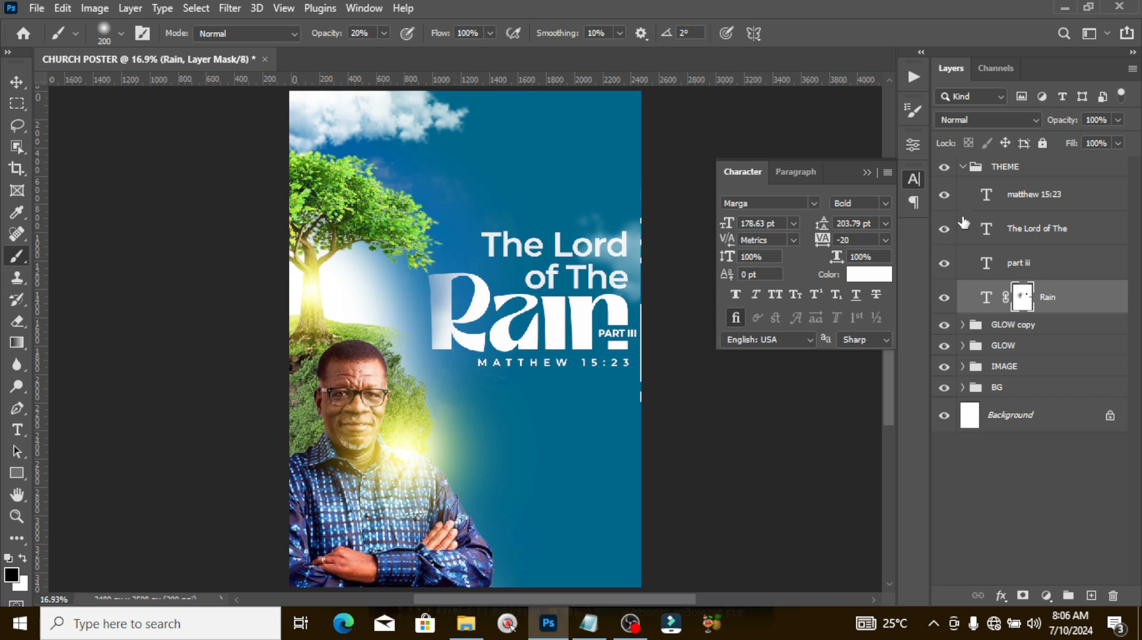
left_click(963, 169)
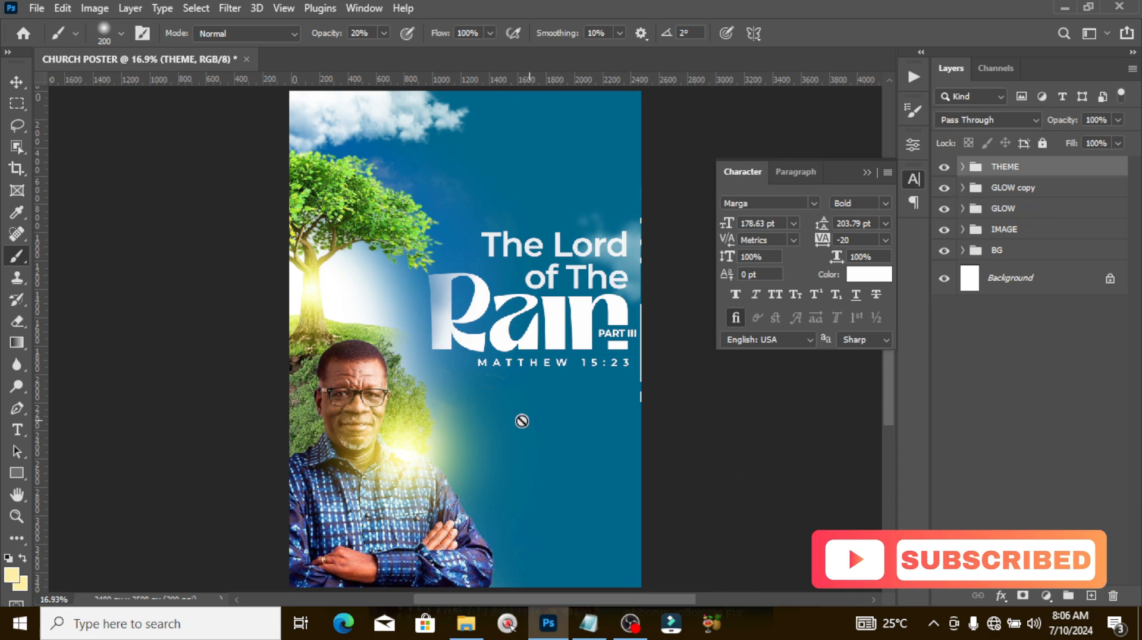
Place the ministry logo from the project files folder and position it above the "The Lord of The" text
left_click(466, 623)
mouse_move(819, 149)
left_mouse_down()
mouse_move(768, 316)
mouse_move(582, 538)
mouse_move(534, 607)
mouse_move(549, 625)
mouse_move(539, 416)
mouse_move(498, 340)
mouse_move(570, 200)
mouse_move(559, 204)
mouse_move(562, 188)
left_mouse_up()
key("ctrl+semicolon")
key("Return")
key("ctrl+semicolon")
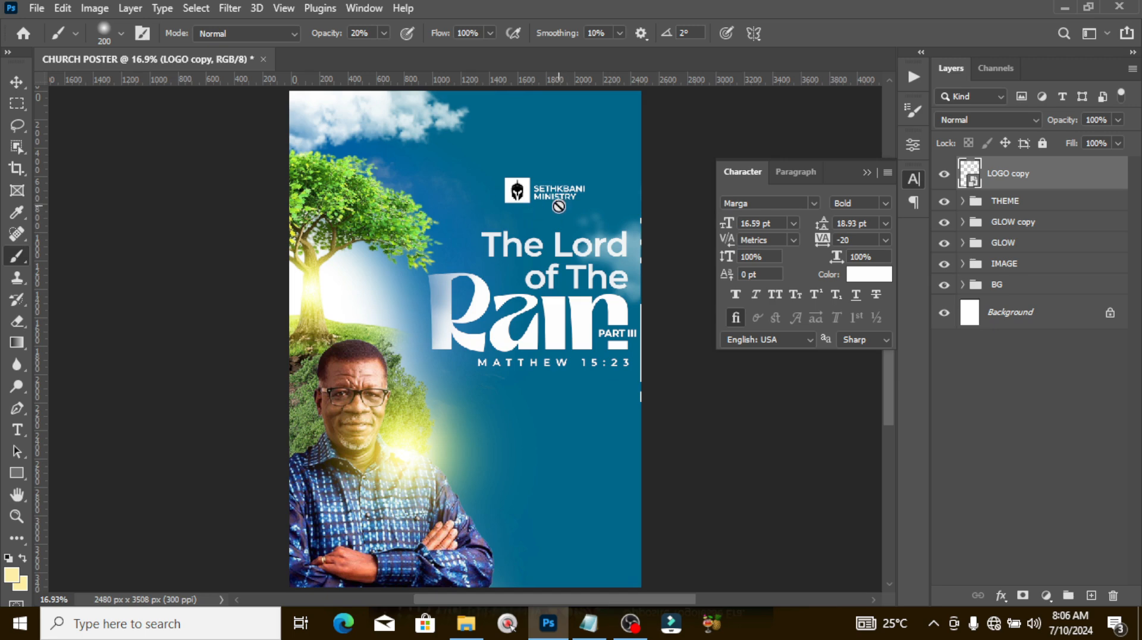
key("v")
left_click_drag(570, 215, 580, 207)
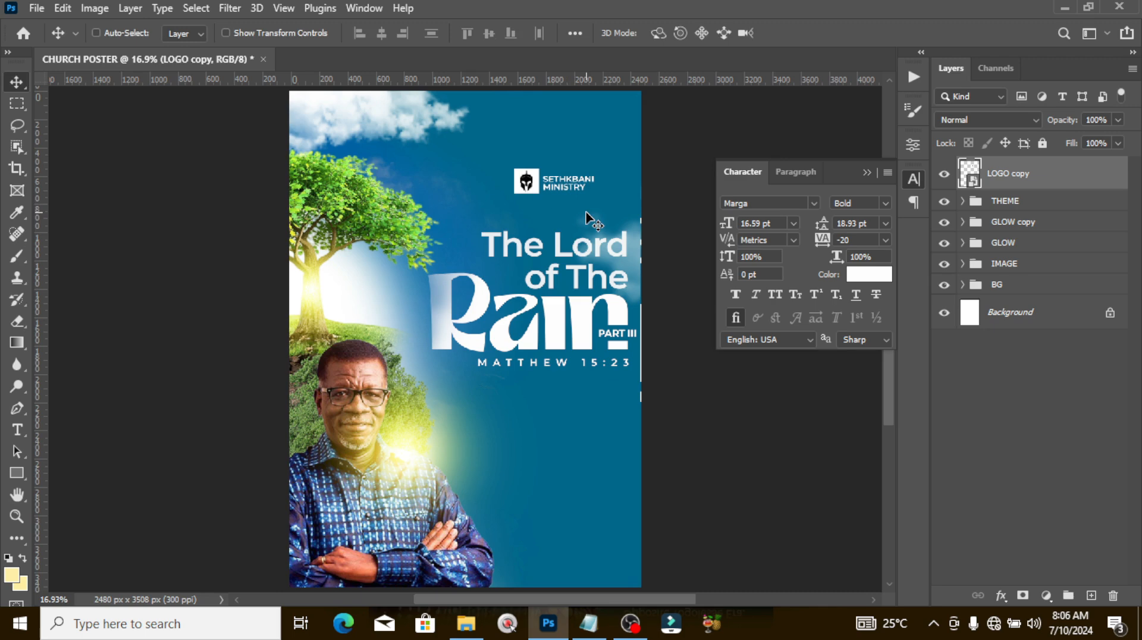
left_click(869, 171)
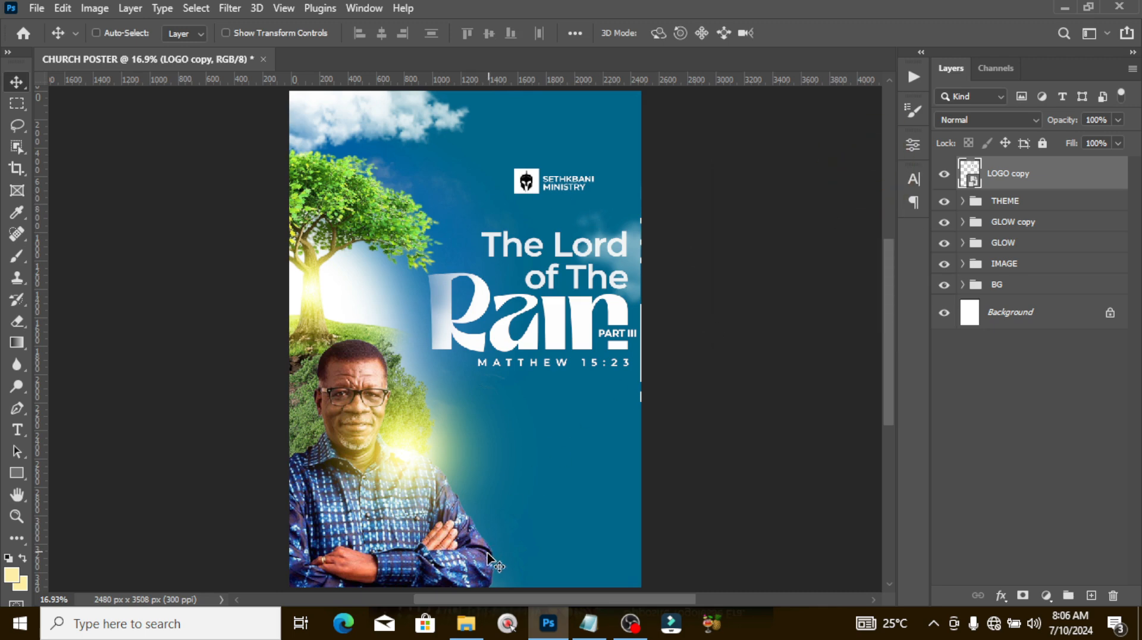
Add a new text layer below the title containing "Mon, 22nd July, 2024" on two lines, copied from the Notepad file
left_click(465, 624)
left_click(466, 626)
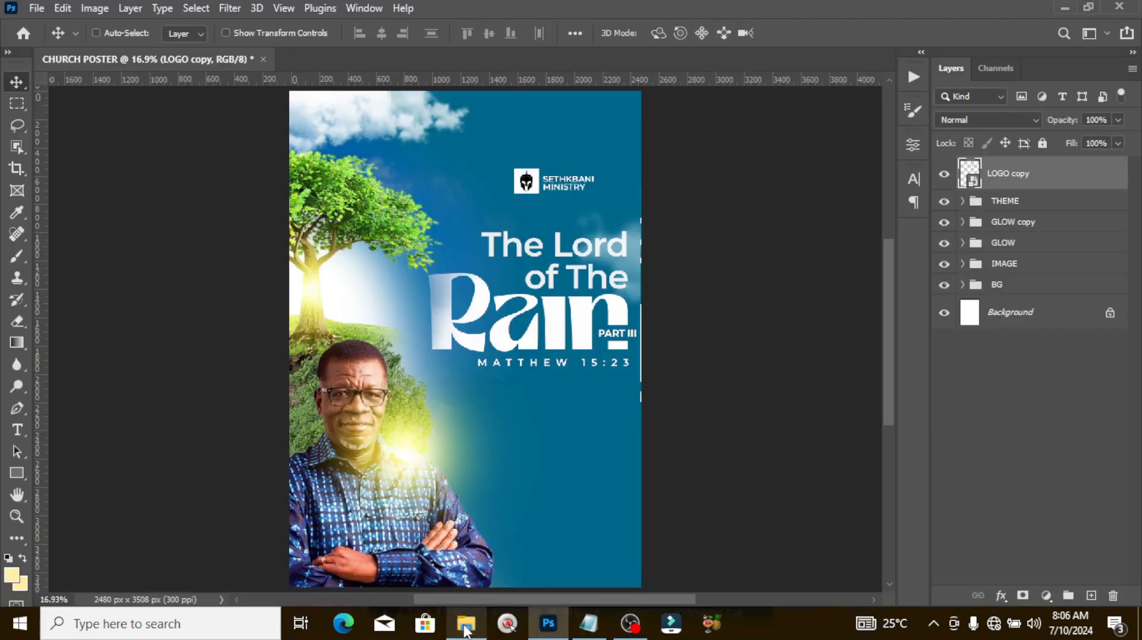
key("t")
left_click(516, 445)
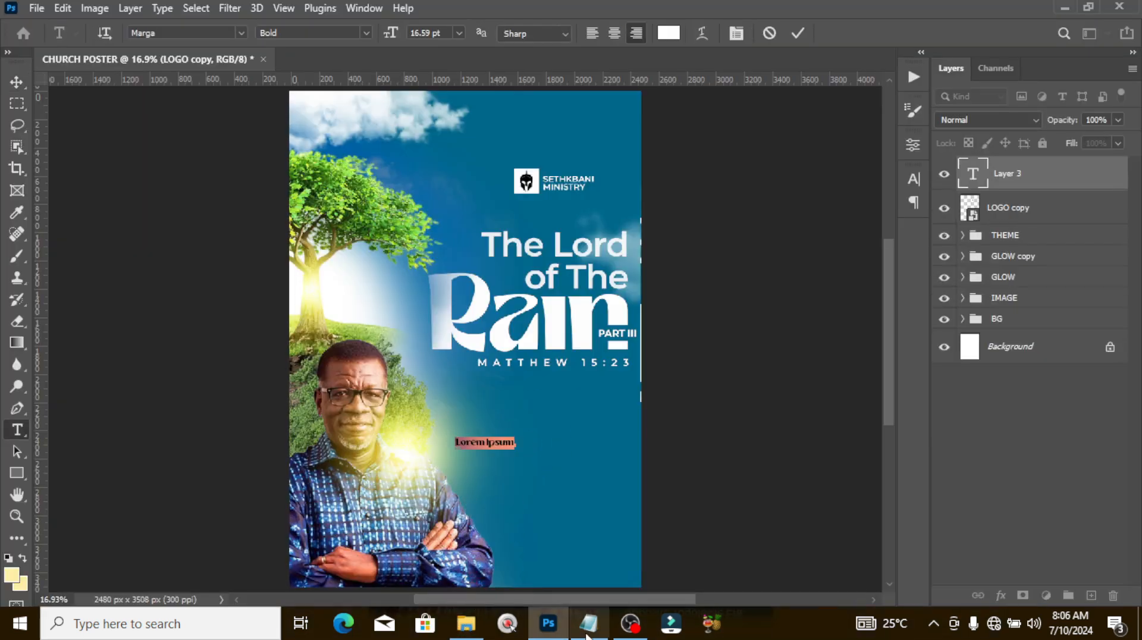
left_click(589, 624)
left_click_drag(164, 248, 85, 234)
key("ctrl+c")
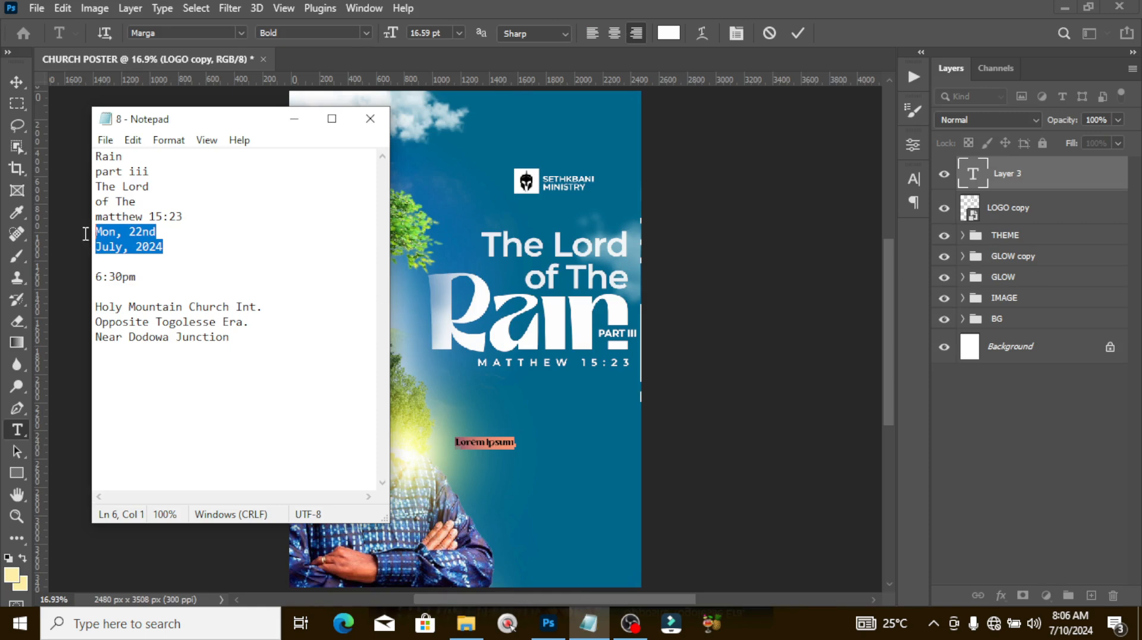
left_click(498, 7)
key("ctrl+v")
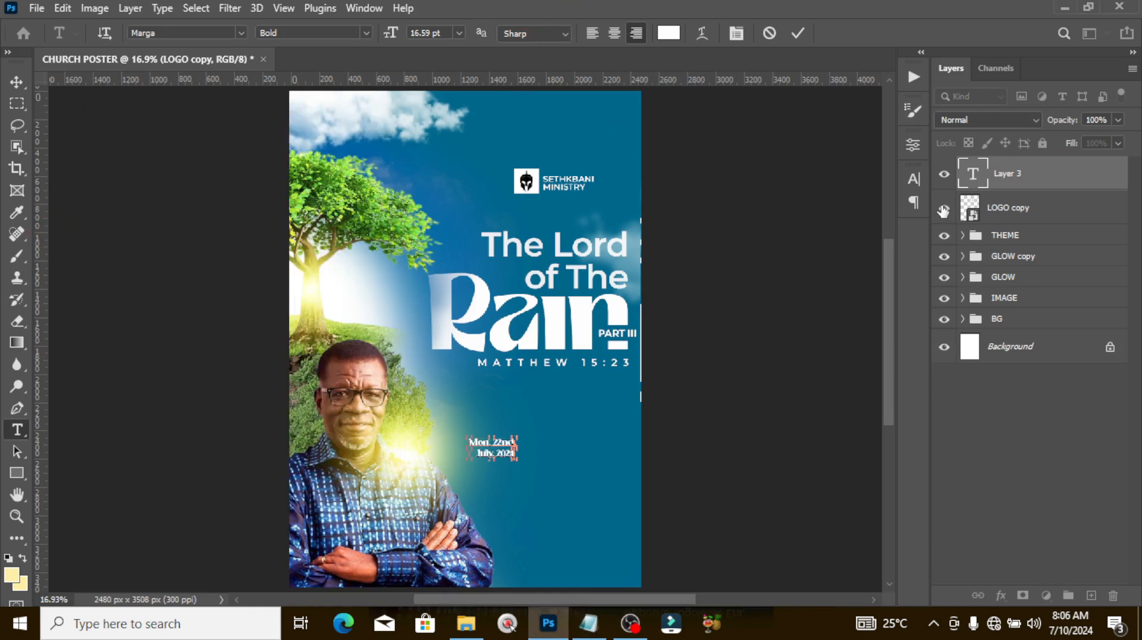
left_click(992, 178)
Change the date text's font to Montserrat
left_click(914, 178)
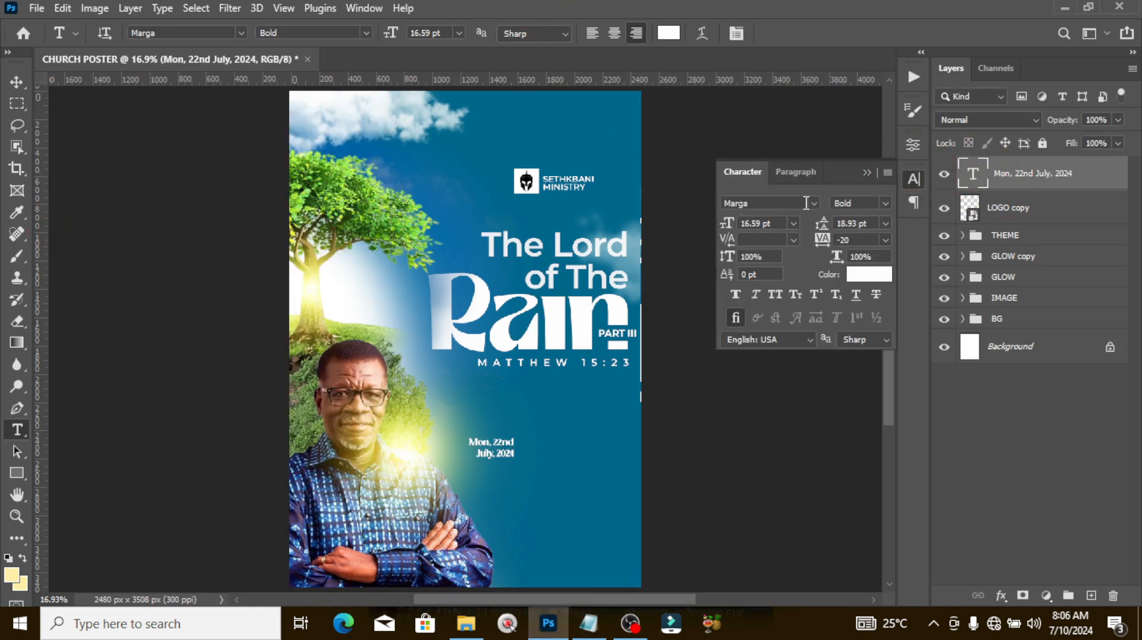
left_click(813, 204)
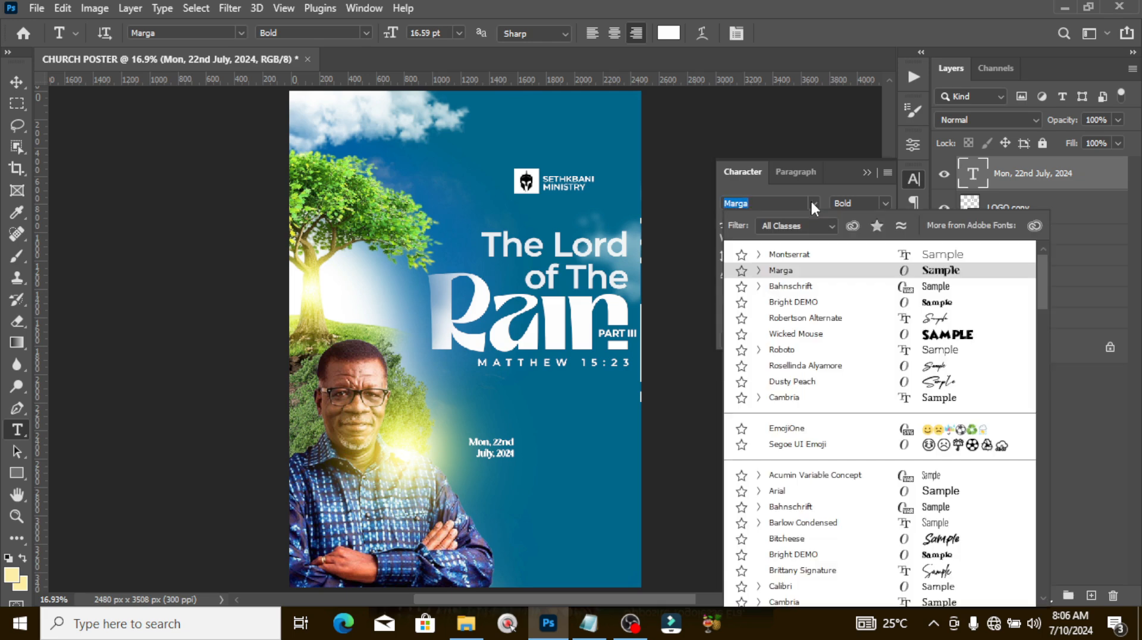
left_click(785, 255)
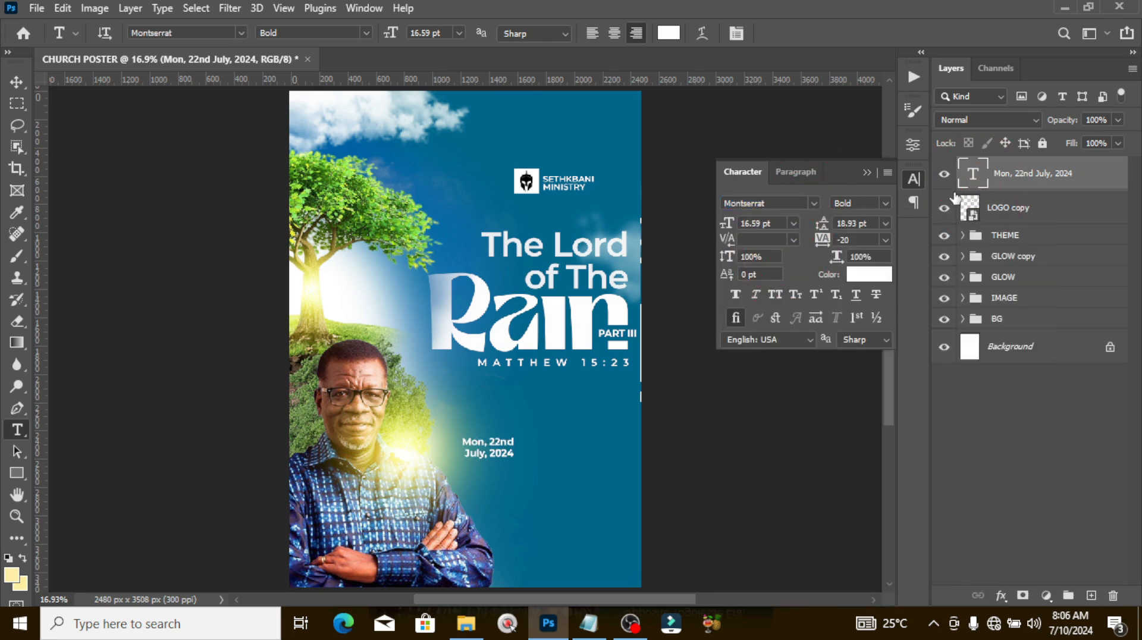
Scale the date text up to about 29.92 pt and move it beneath the "matthew 15:23" line
key("ctrl+t")
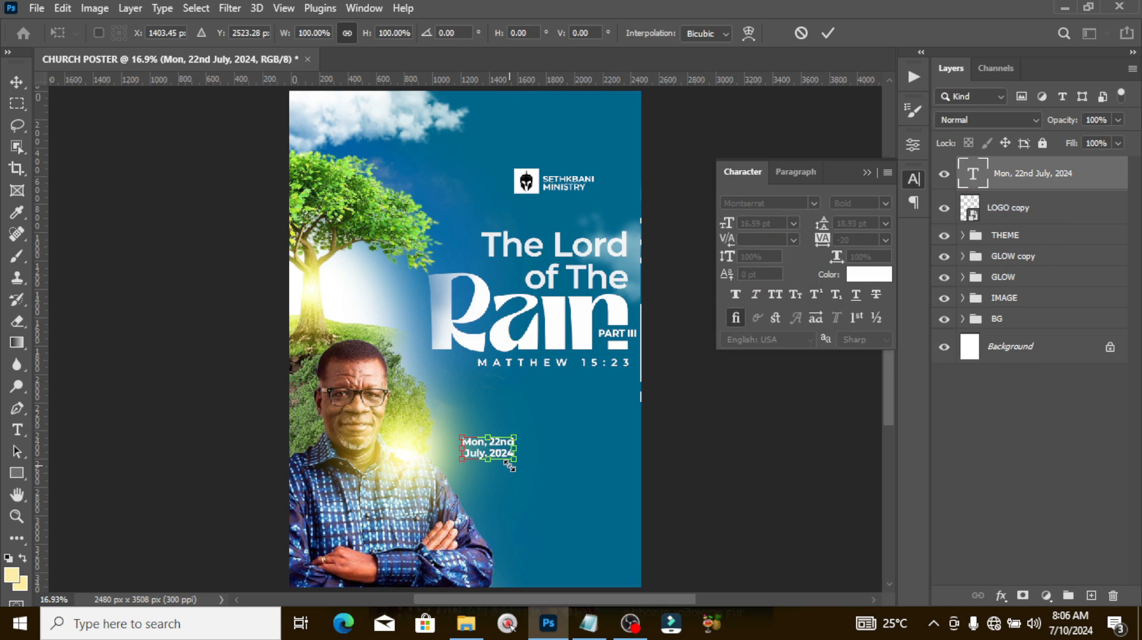
left_click_drag(511, 467, 617, 402)
key("Return")
key("v")
With the guides shown, nudge the date text right until it lines up with the title's right edge, then hide the guides
key("ctrl+semicolon")
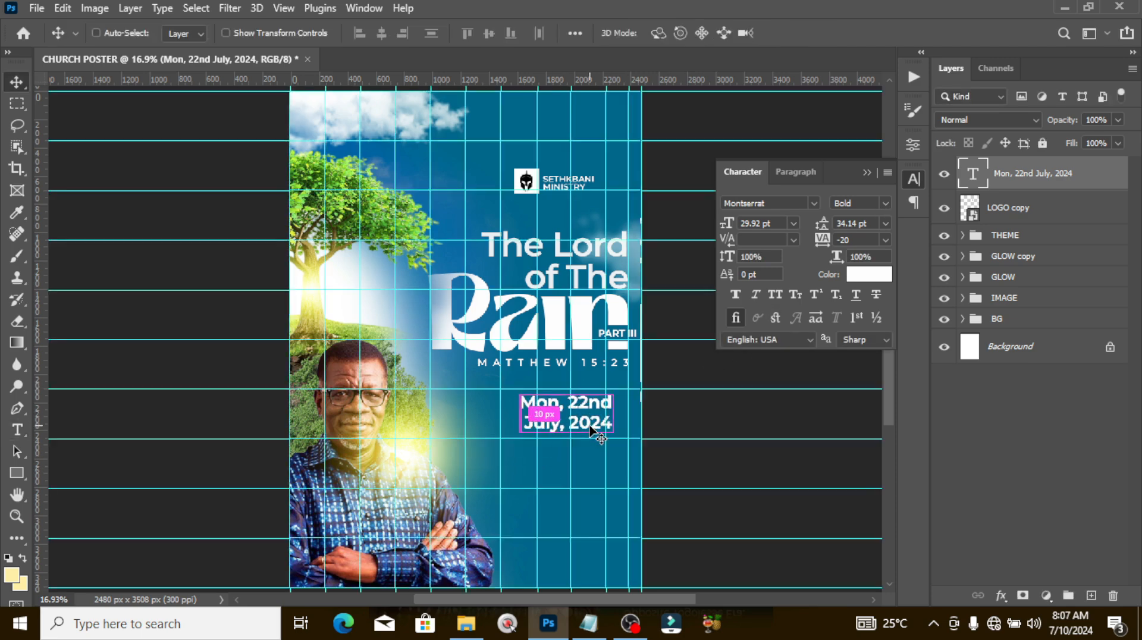
key("shift+Right")
key("shift+Right")
key("shift+Right")
key("shift+Right")
key("shift+Right")
key("shift+Right")
key("shift+Right")
key("shift+Right")
key("shift+Right")
key("shift+Right")
key("shift+Right")
key("shift+Right")
key("shift+Right")
key("shift+Right")
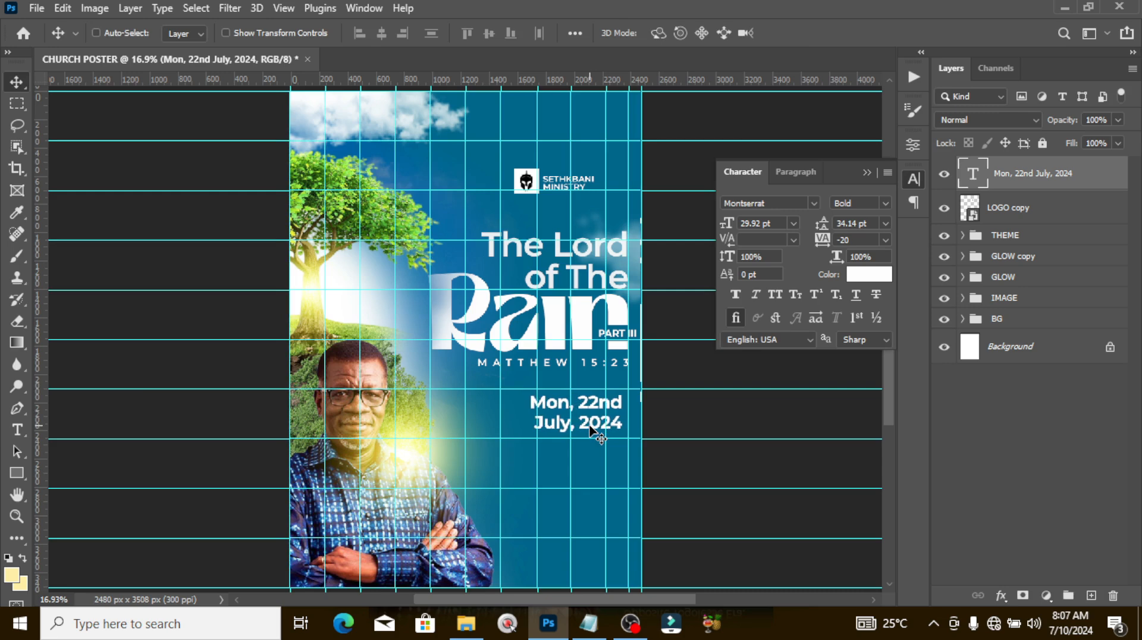
key("shift+Right")
key("shift+Right")
key("shift+Right")
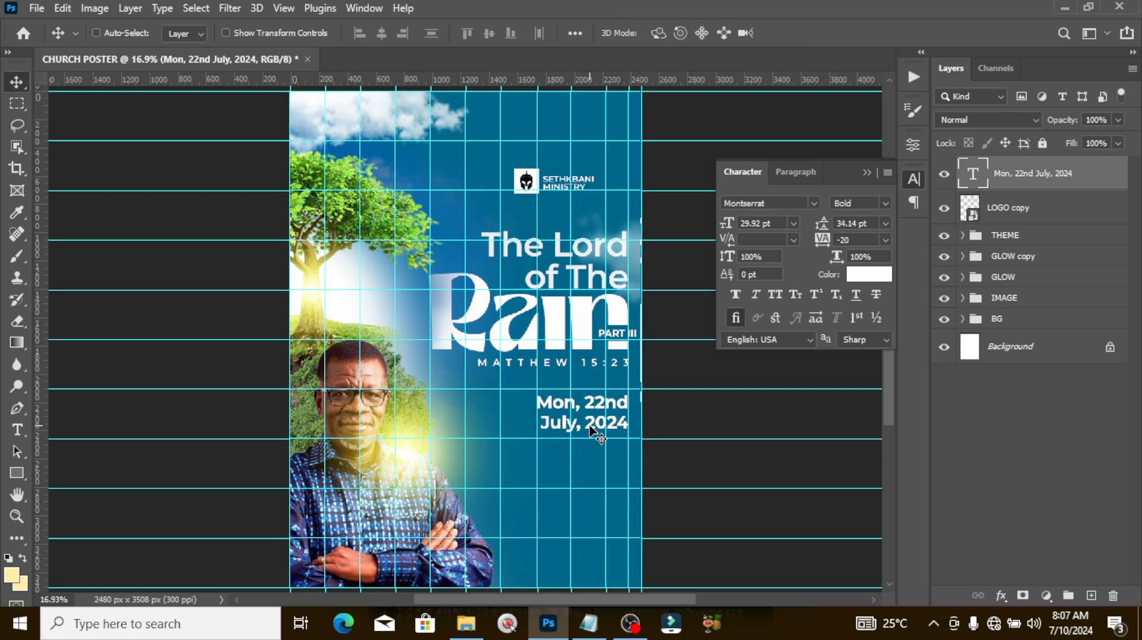
key("shift+Right")
key("ctrl+semicolon")
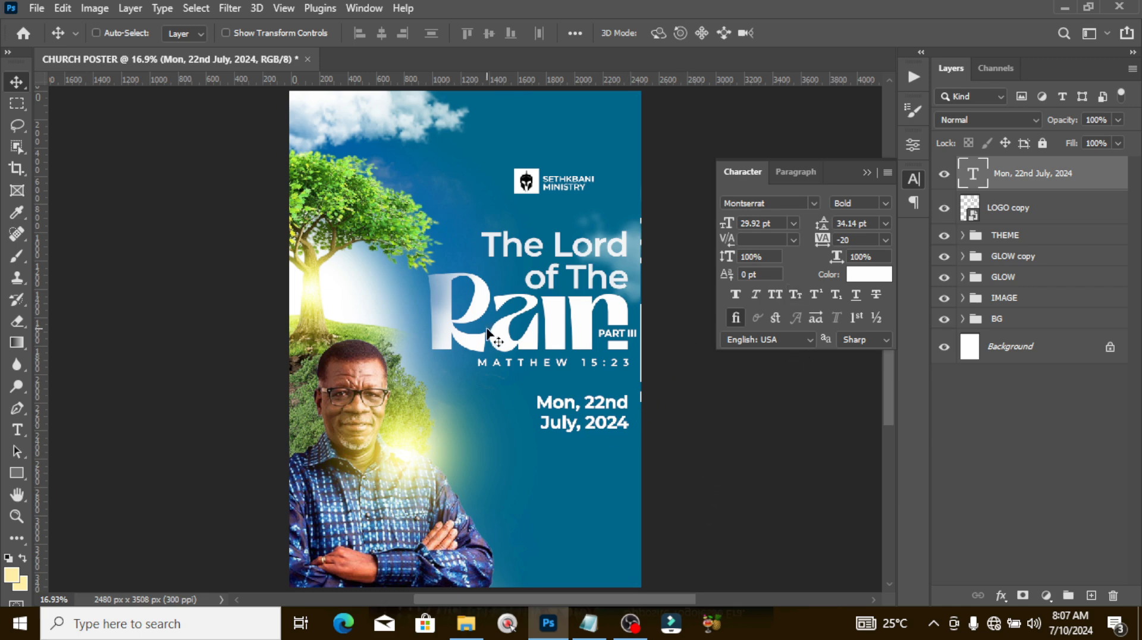
Add a separate "6:30pm" text layer below the date, copying the time from the Notepad file
key("t")
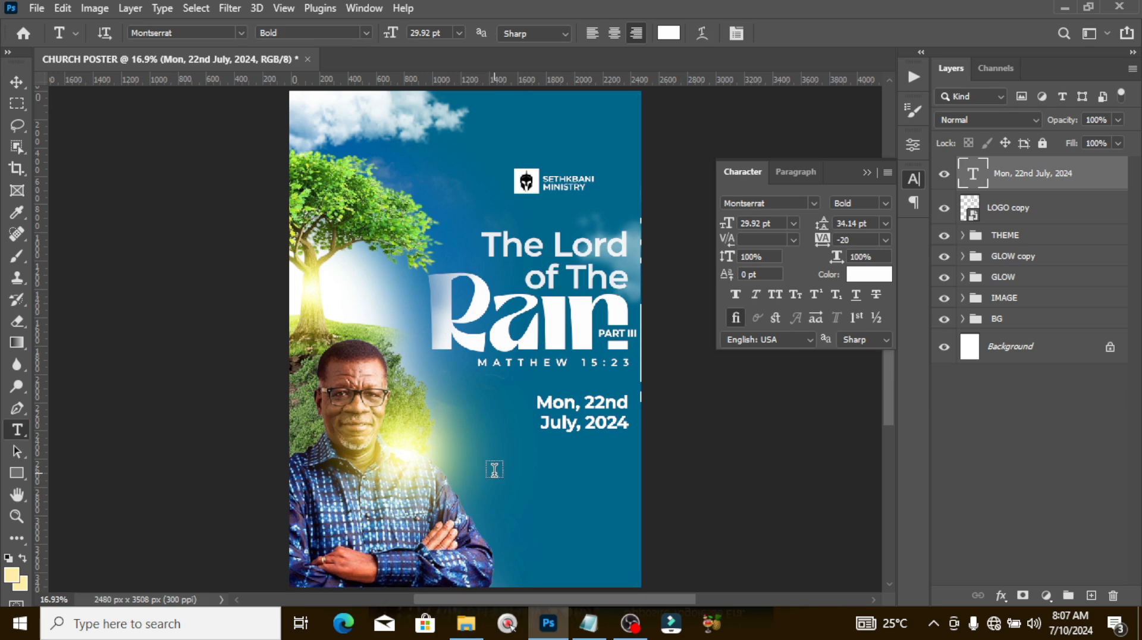
left_click(495, 473)
left_click(587, 623)
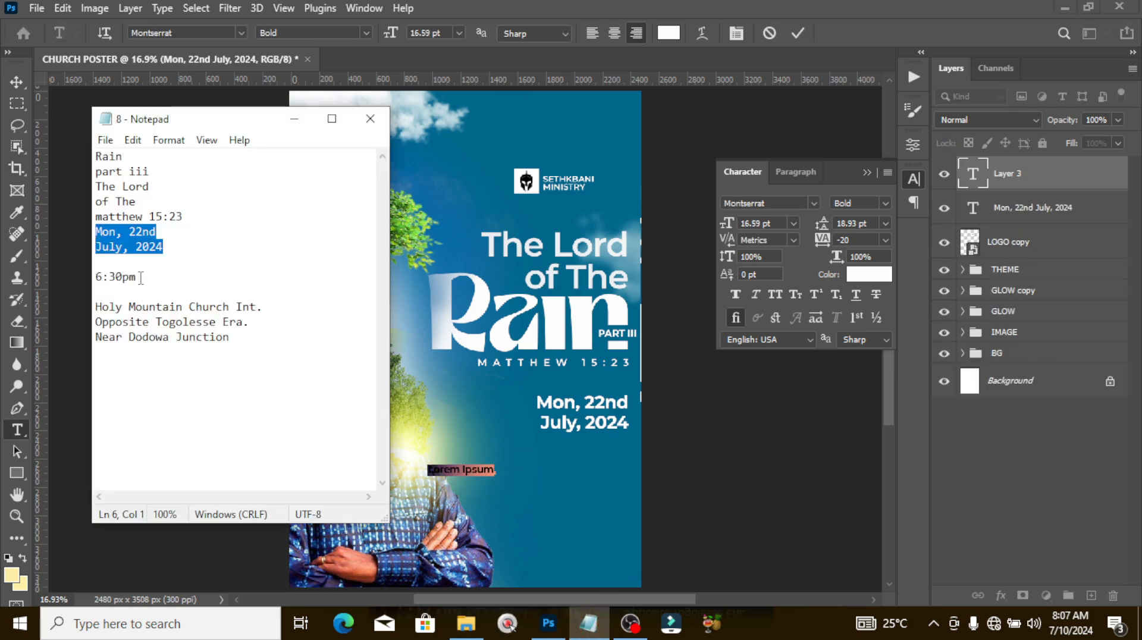
left_click_drag(137, 277, 95, 277)
key("ctrl+c")
left_click(476, 7)
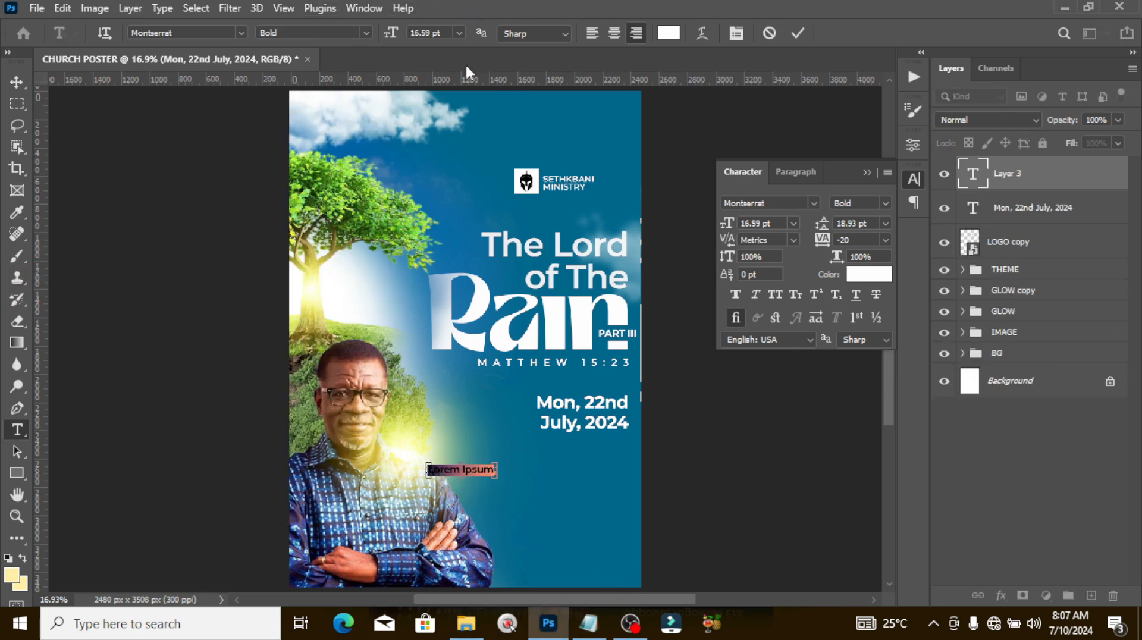
key("ctrl+v")
key("ctrl+Return")
Enlarge the "6:30pm" text to about 46.52 pt and set its weight to ExtraBold
key("ctrl+t")
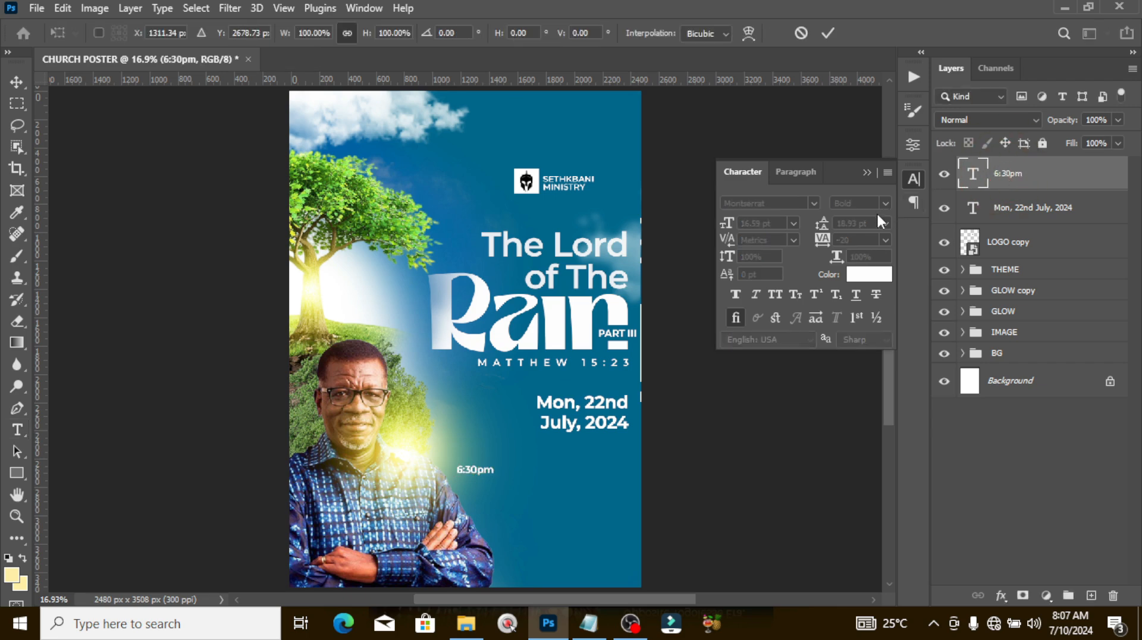
left_click_drag(495, 475, 561, 495)
key("Return")
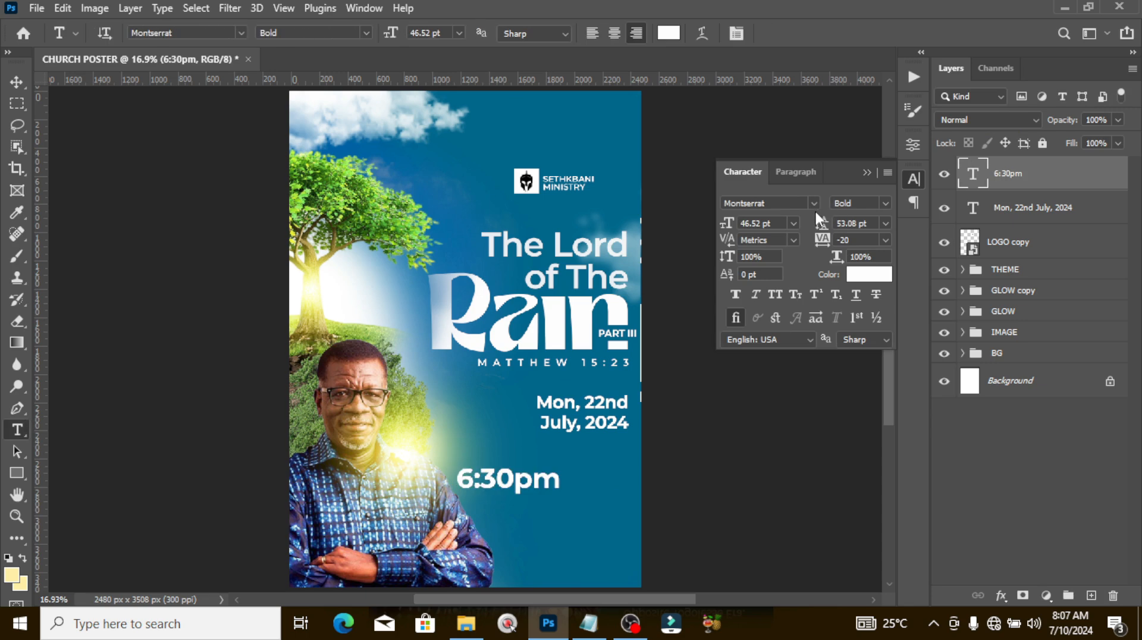
left_click(890, 206)
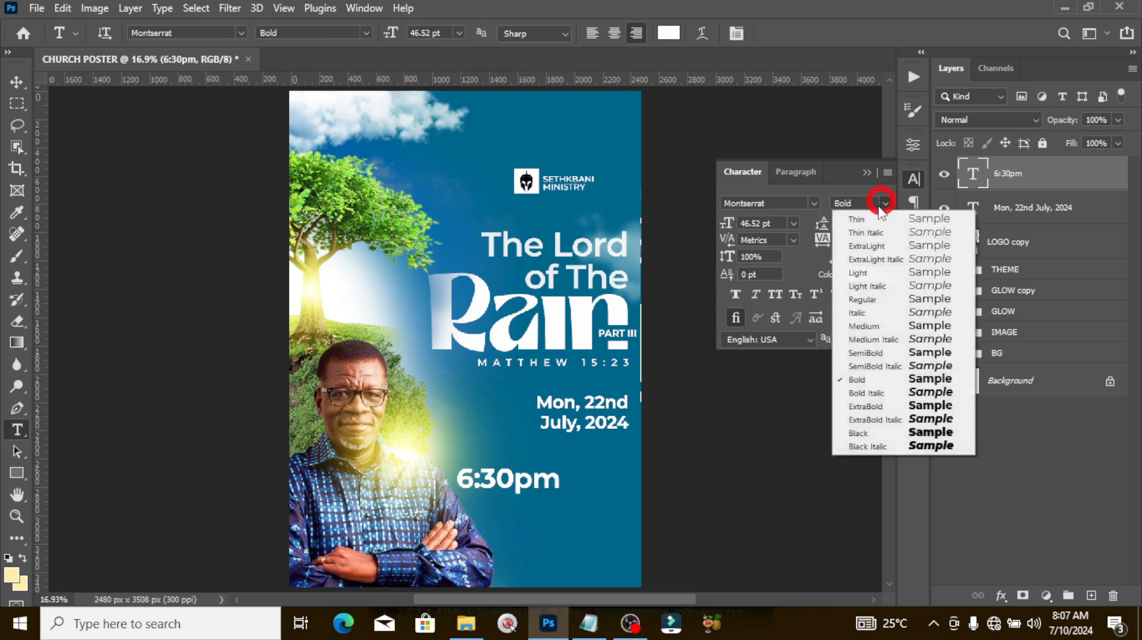
left_click(860, 399)
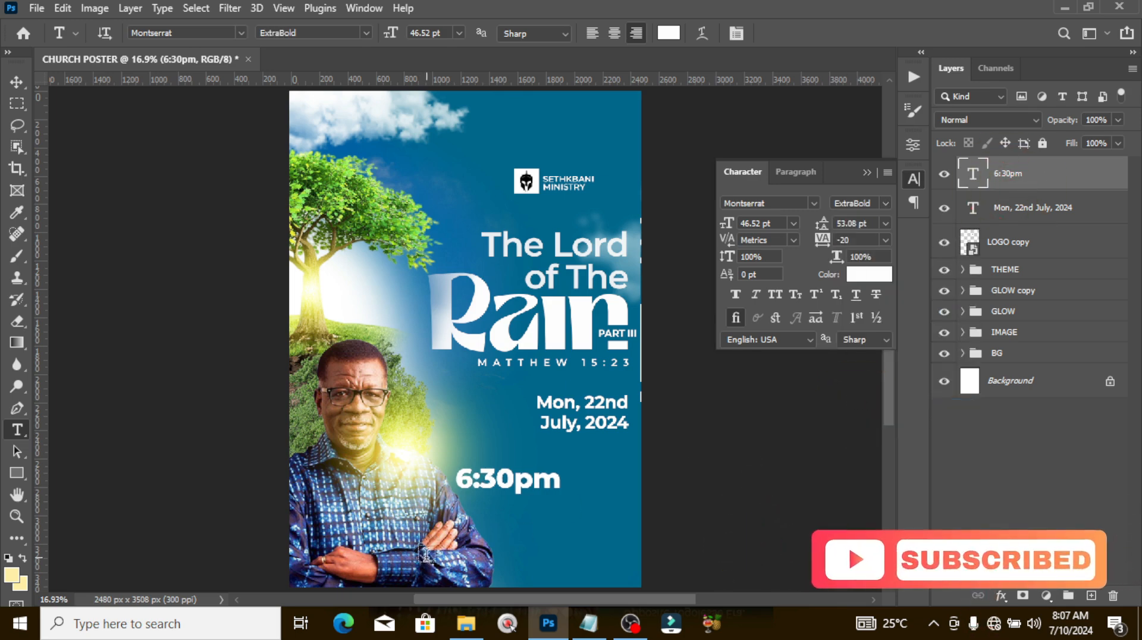
With the guides shown, move the "6:30pm" text beneath the date and draw a rectangle about 804 × 302 px around it
key("ctrl+semicolon")
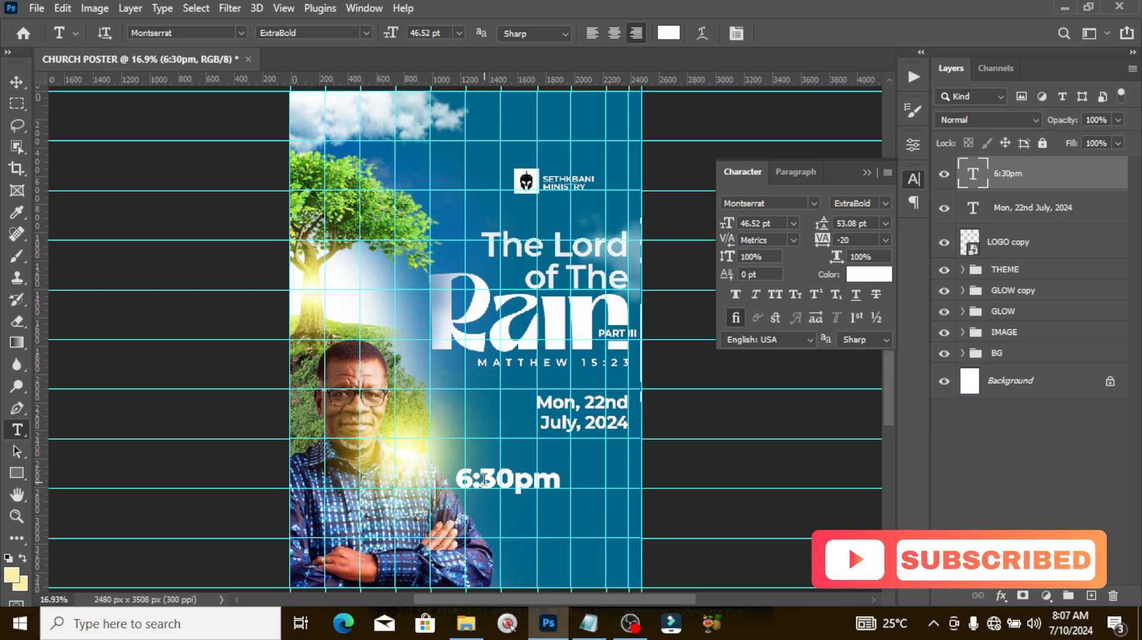
key("v")
left_click_drag(485, 479, 615, 499)
key("u")
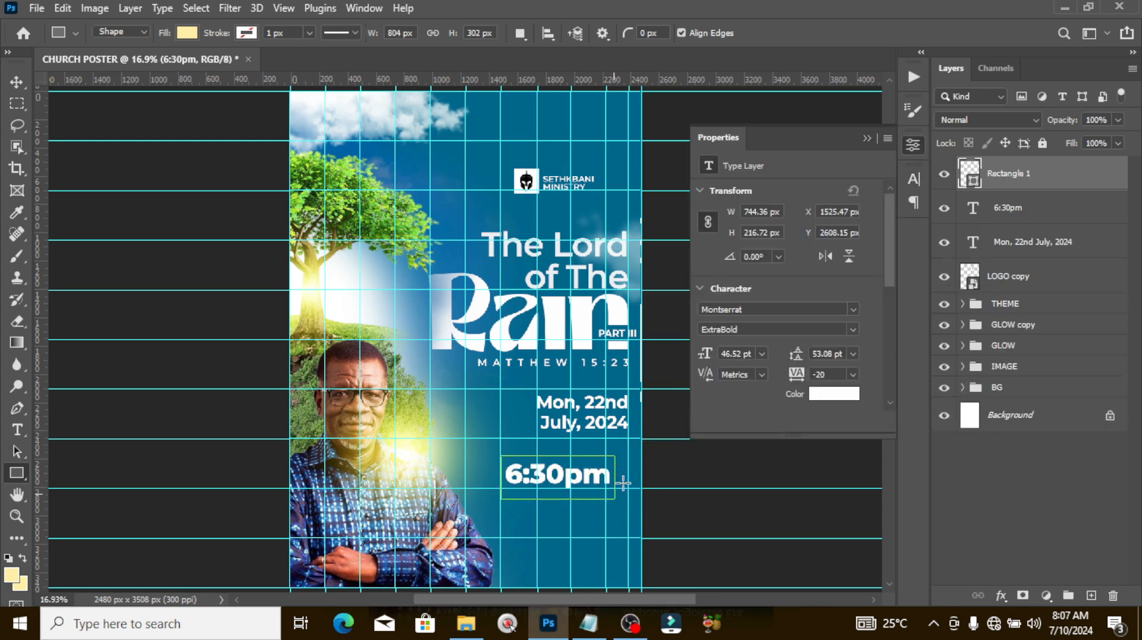
Fill the rectangle with colour 00394e and place its layer beneath the "6:30pm" text layer
double_click(971, 174)
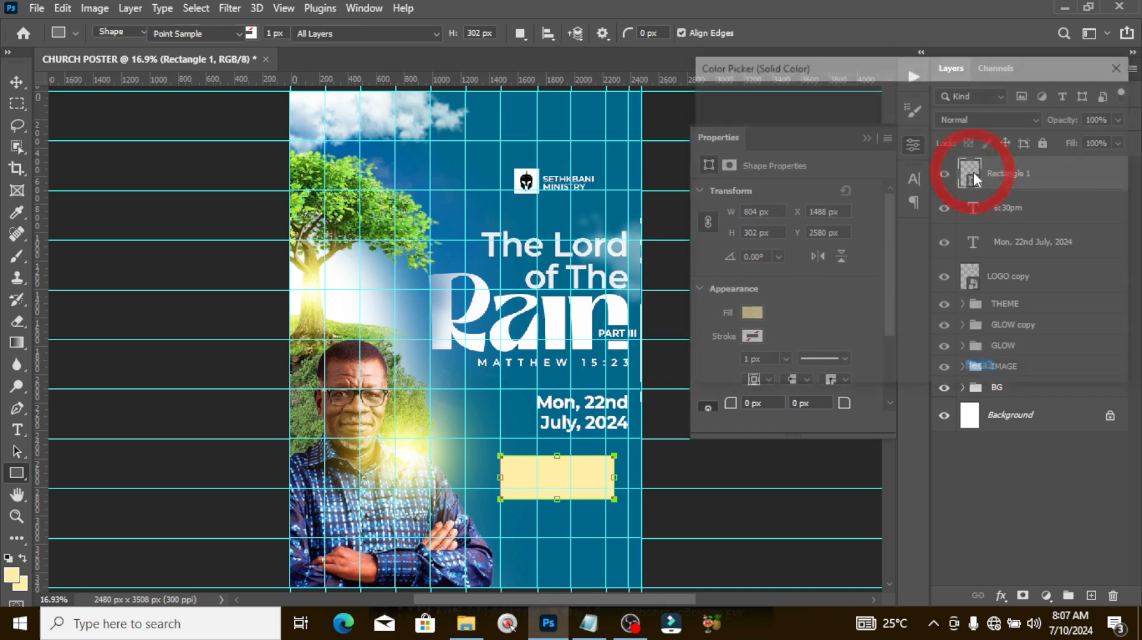
type("00")
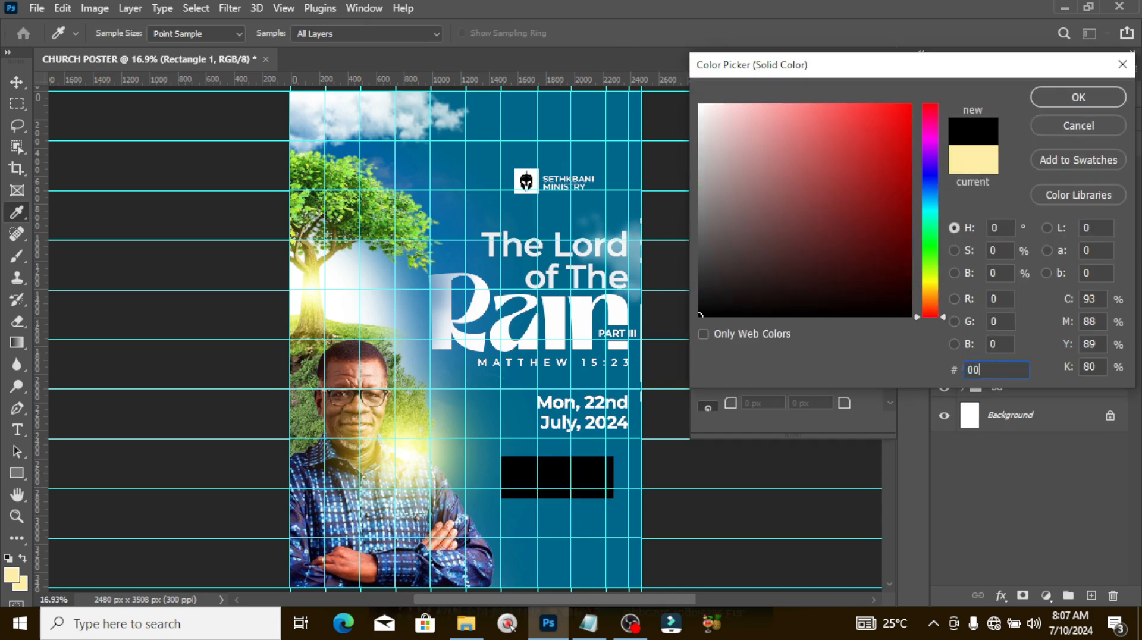
type("394e")
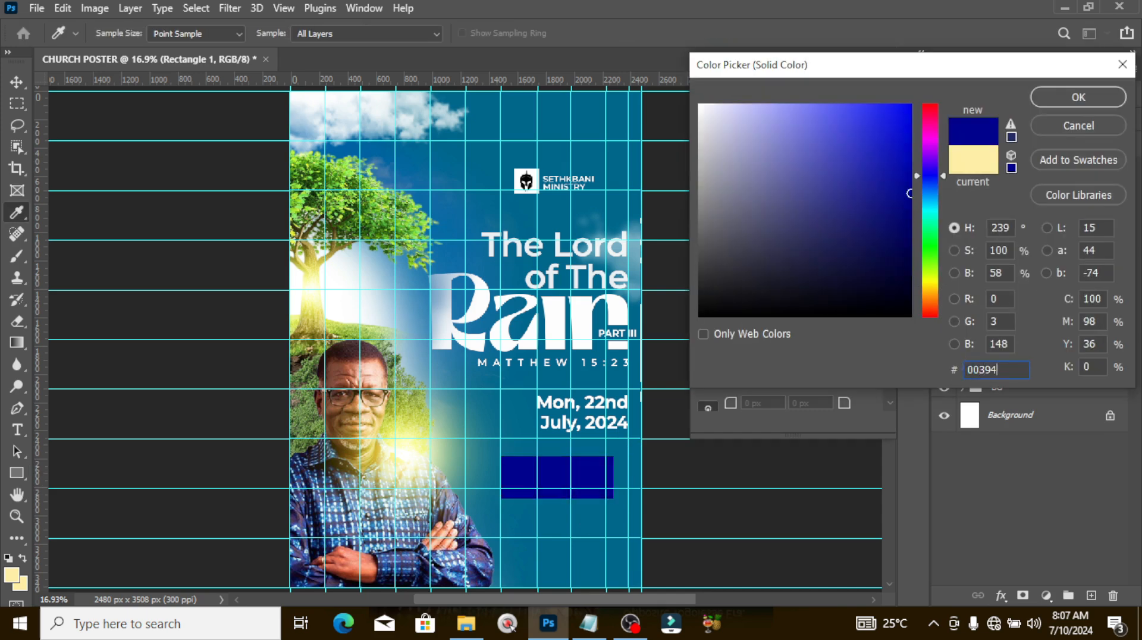
left_click(1054, 94)
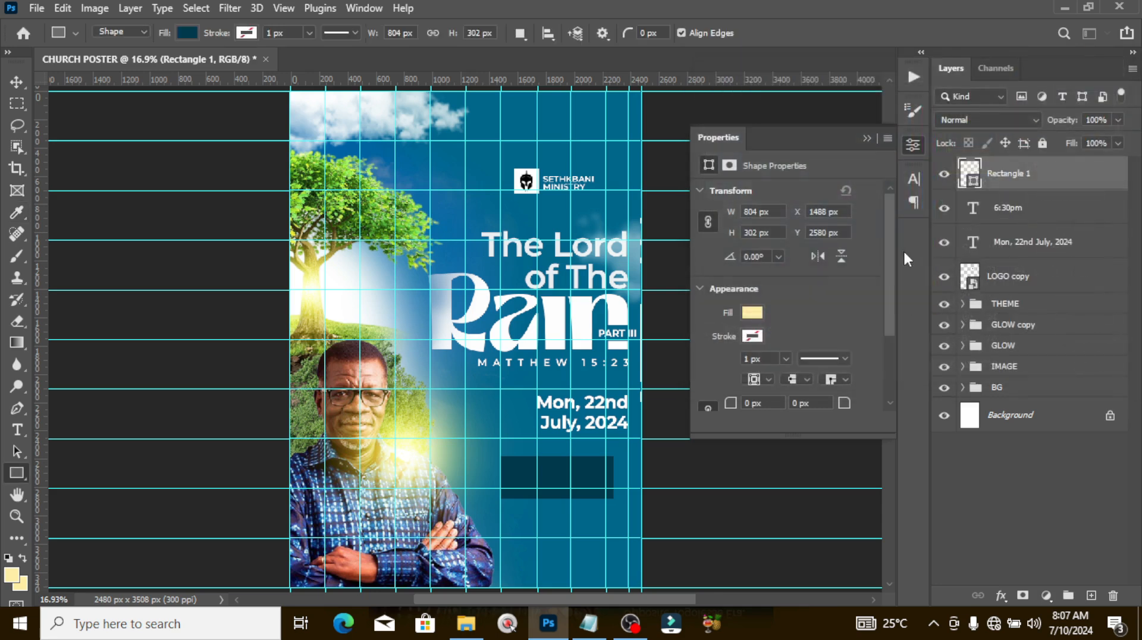
mouse_move(1009, 185)
left_mouse_down()
mouse_move(1009, 212)
mouse_move(1018, 205)
left_mouse_up()
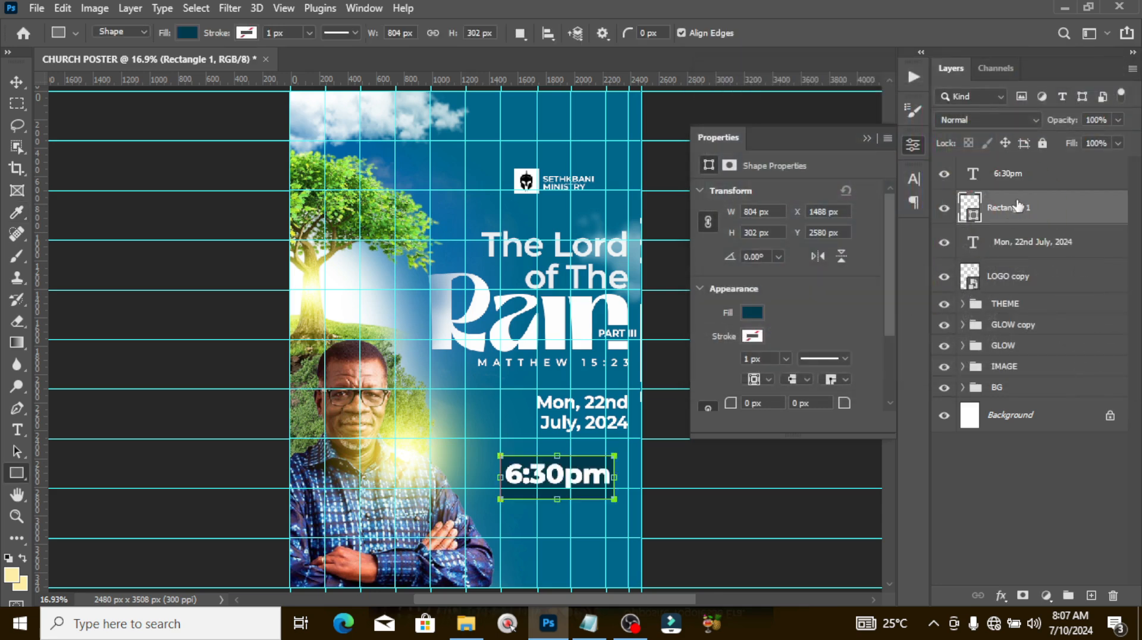
Group the rectangle and "6:30pm" text layers and name the group TIME
left_click(1018, 175, "shift")
key("ctrl+g")
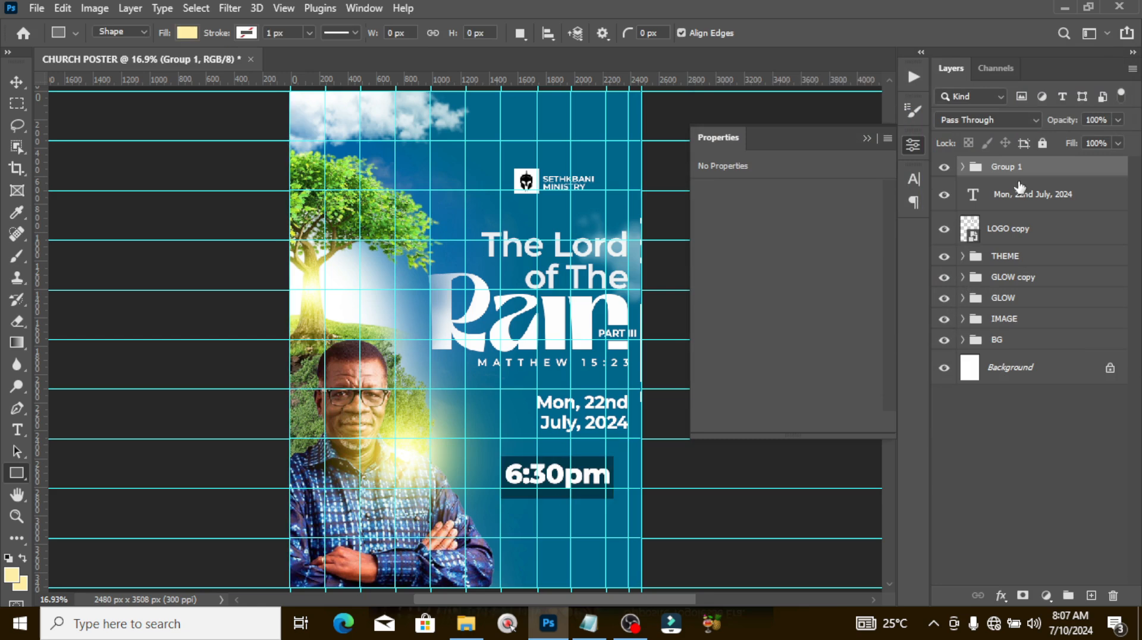
double_click(1019, 168)
key("Return")
Put the "Mon, 22nd July, 2024" text layer in its own group named DATE and collapse the group
left_click(1018, 205)
left_click(990, 235, "shift")
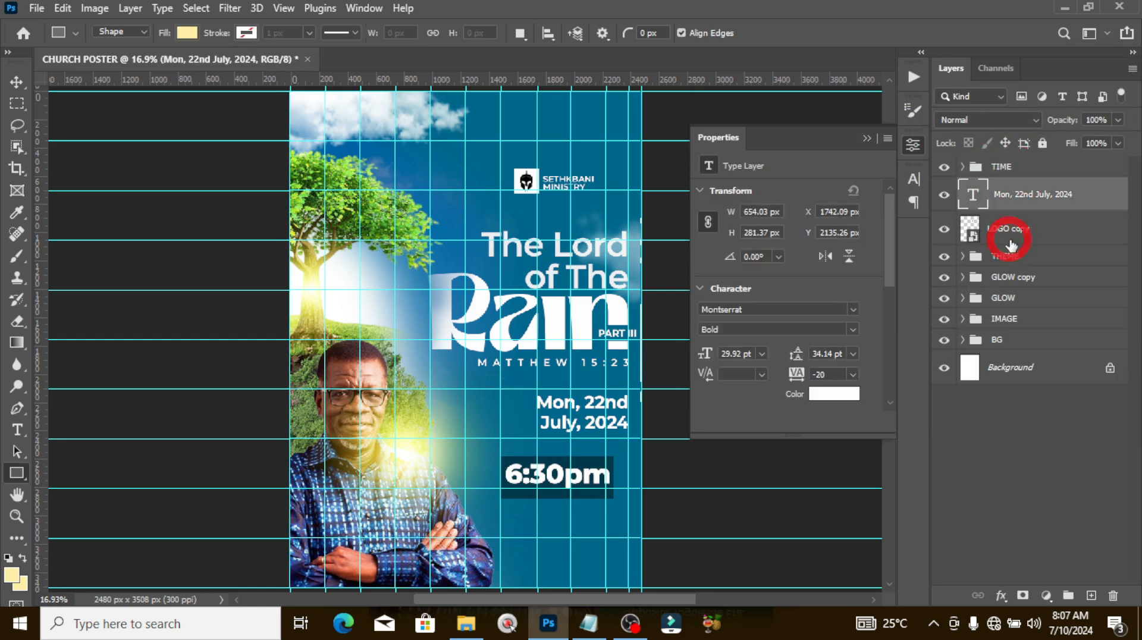
left_click(1010, 206)
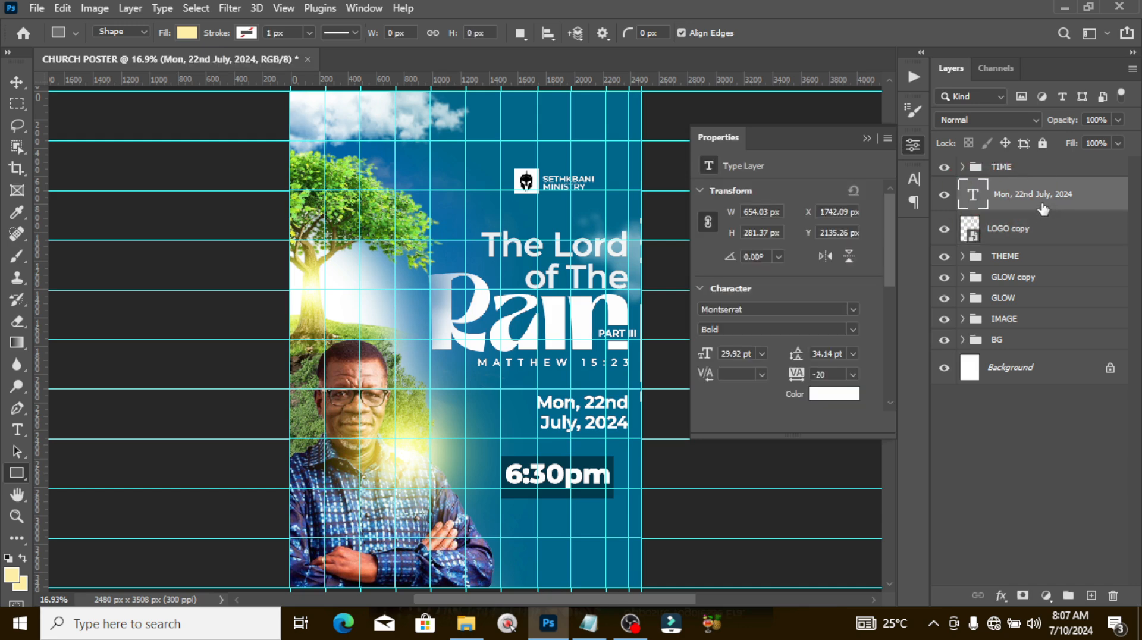
key("ctrl+g")
double_click(1010, 186)
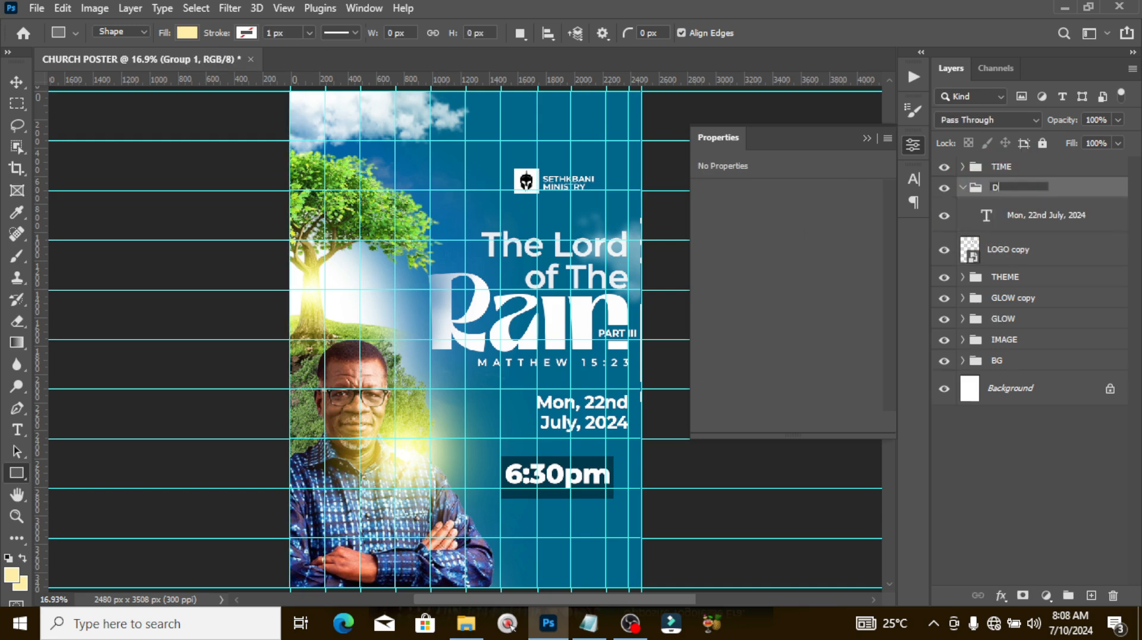
key("Return")
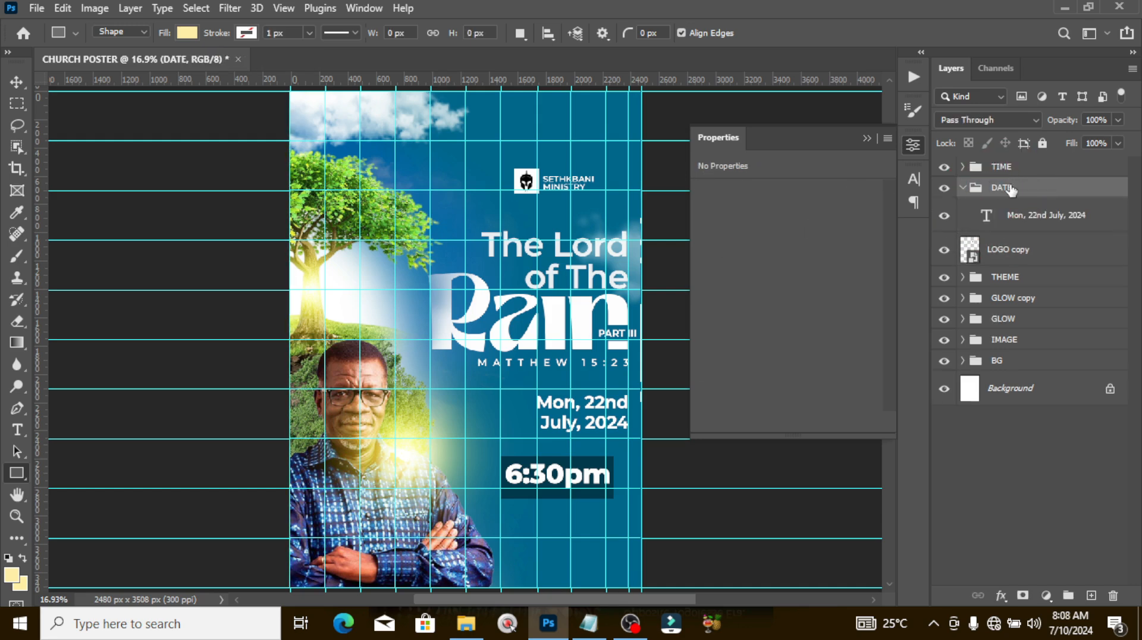
left_click(963, 188)
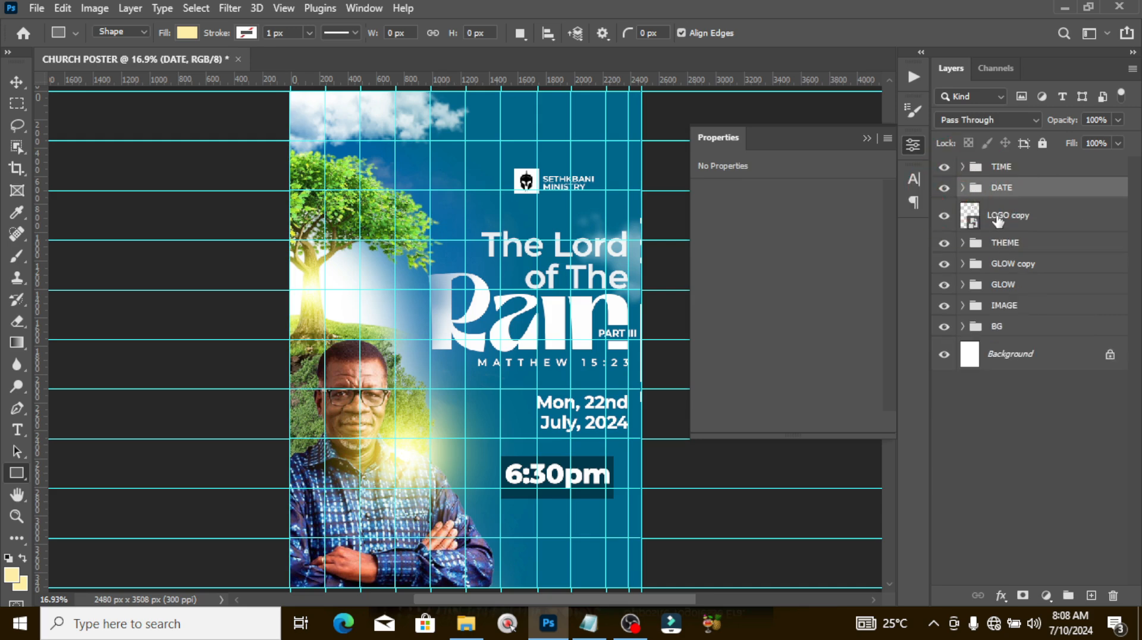
Put the LOGO copy layer in its own group named LOGO and collapse the group
left_click(1006, 209)
key("ctrl+g")
double_click(1006, 208)
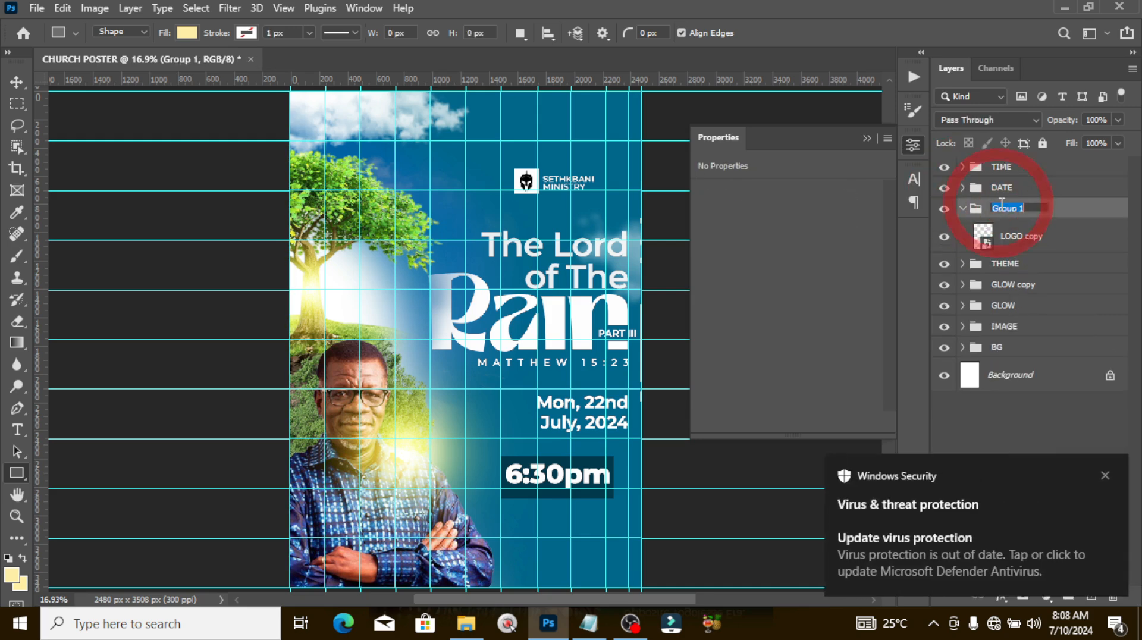
type("LOGO")
key("Return")
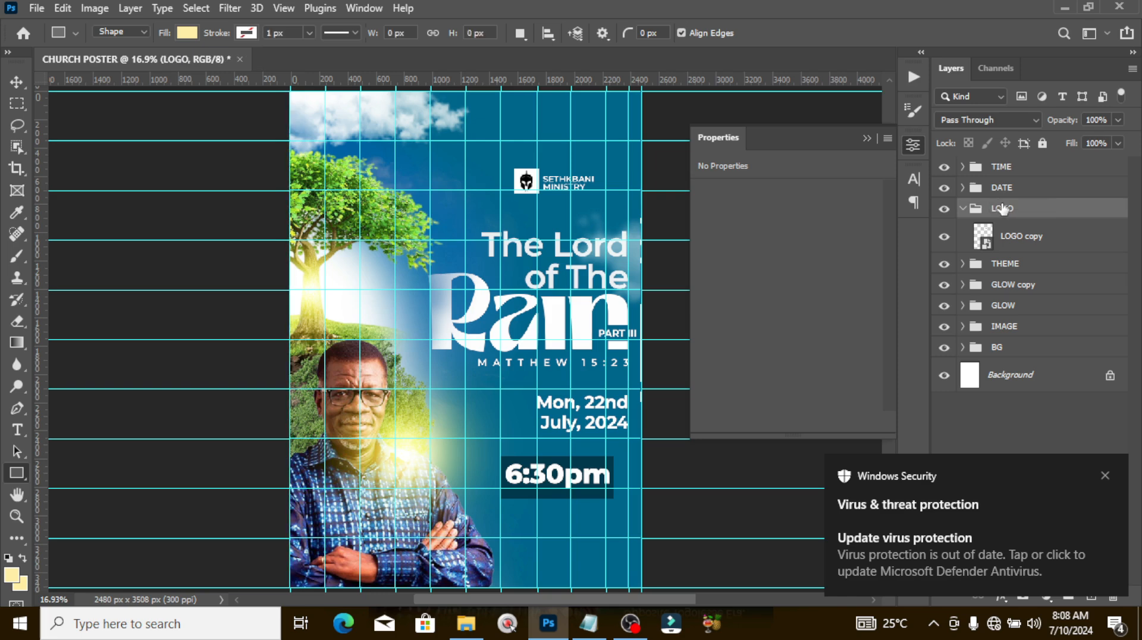
left_click(962, 208)
Centre the "6:30pm" text horizontally and vertically on its rectangle using the rectangle's outline as a selection, and deselect
left_click(963, 167)
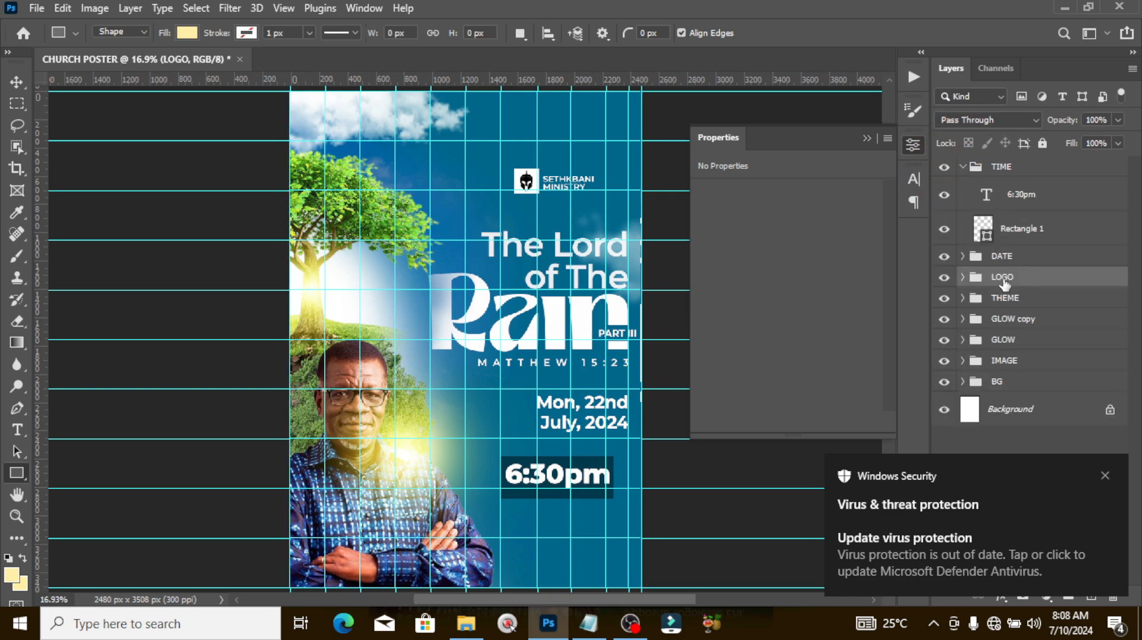
left_click(984, 230, "ctrl")
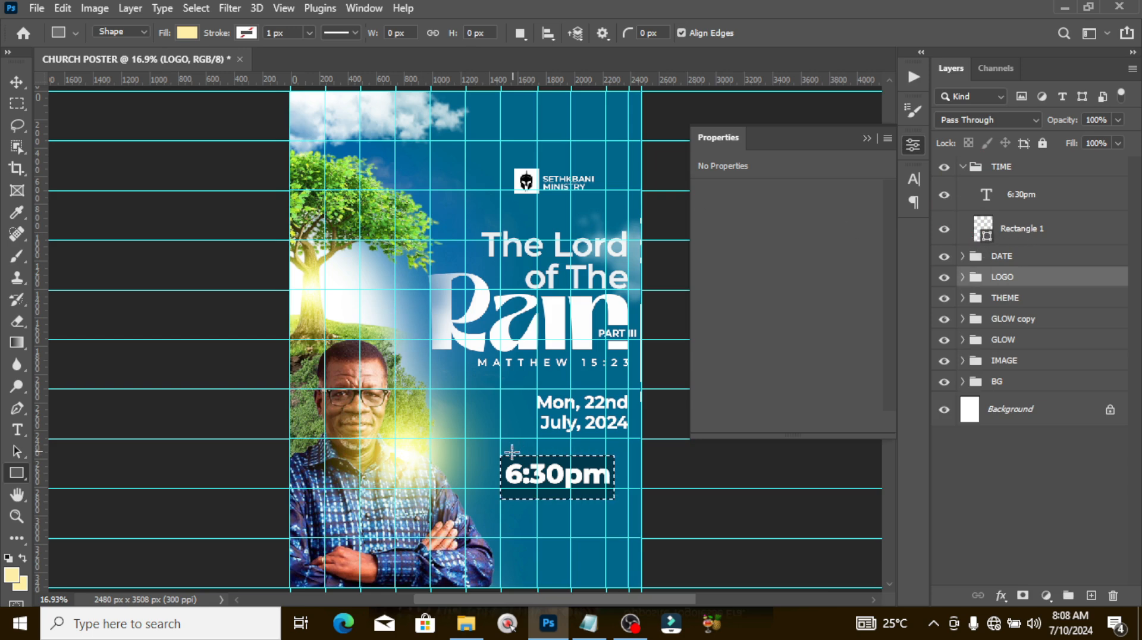
left_click(17, 81)
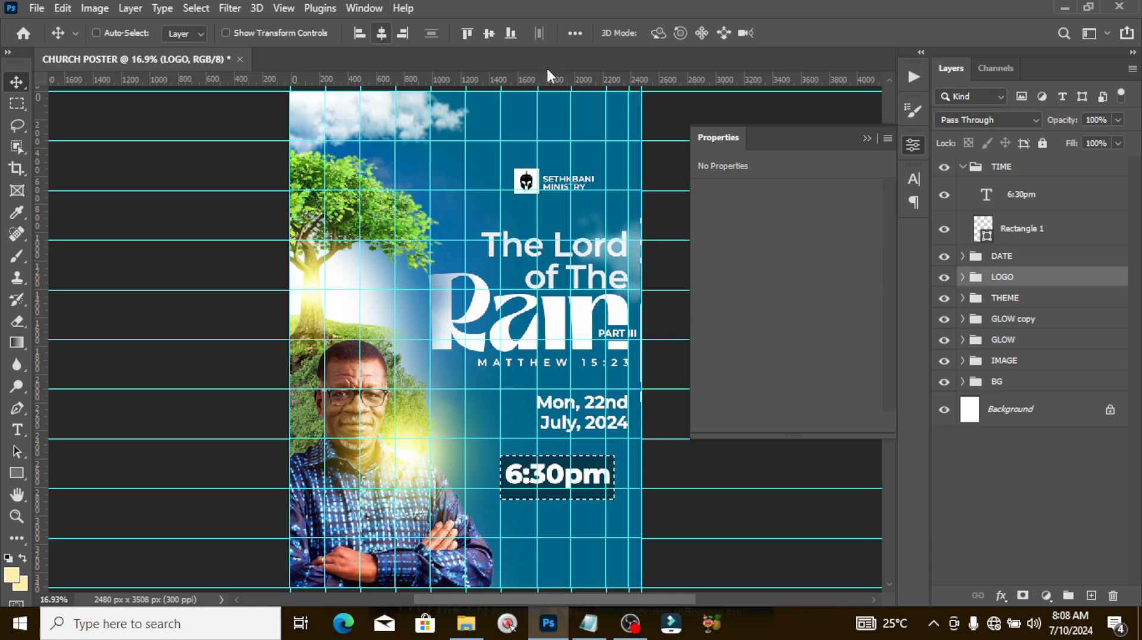
left_click(1024, 195)
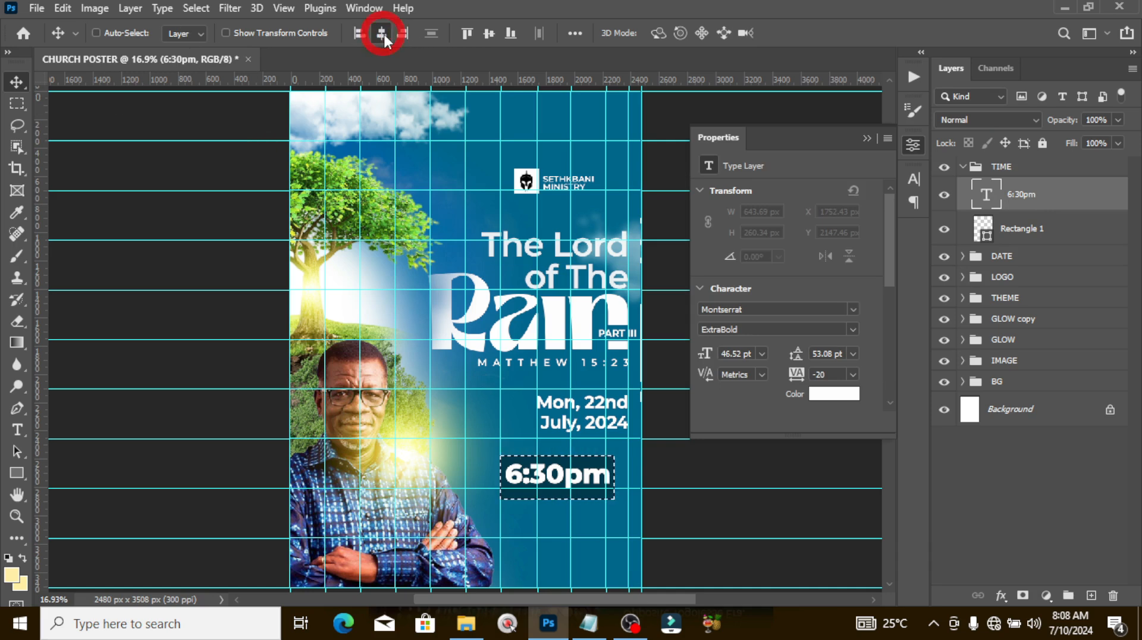
left_click(488, 34)
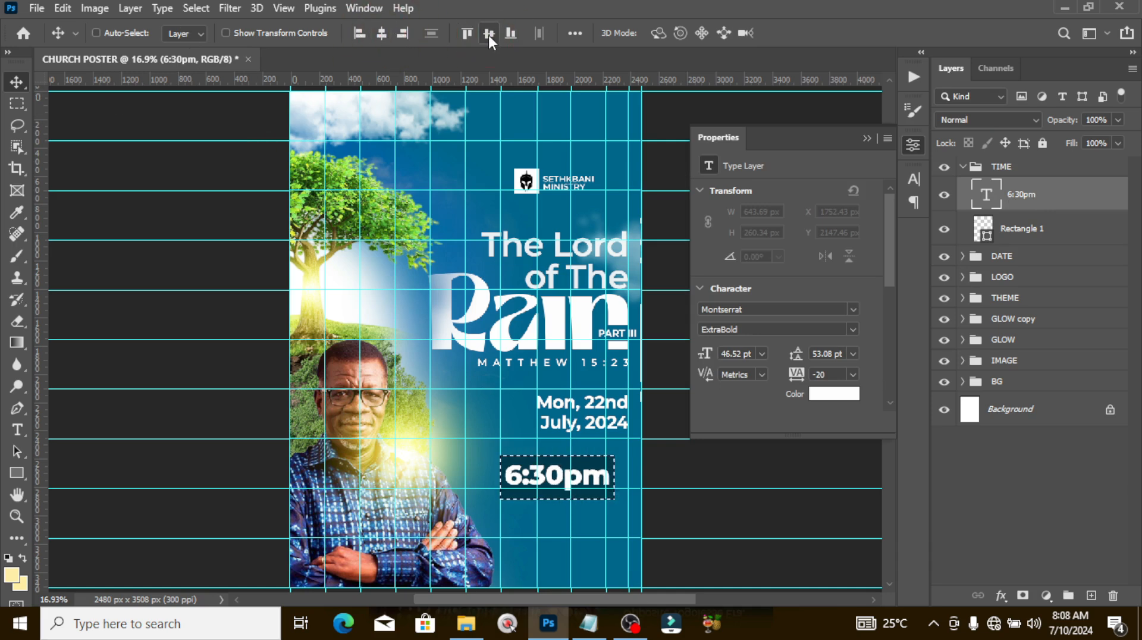
key("ctrl")
key("ctrl+d")
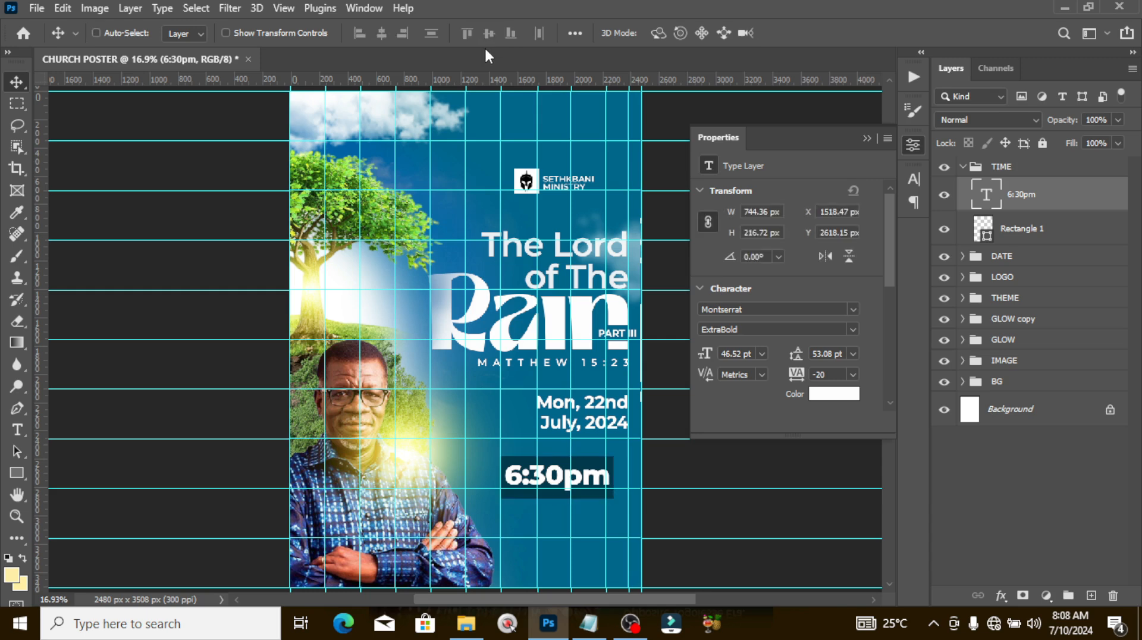
Scale the "6:30pm" text down to about 39.41 pt within its rectangle
key("ctrl+t")
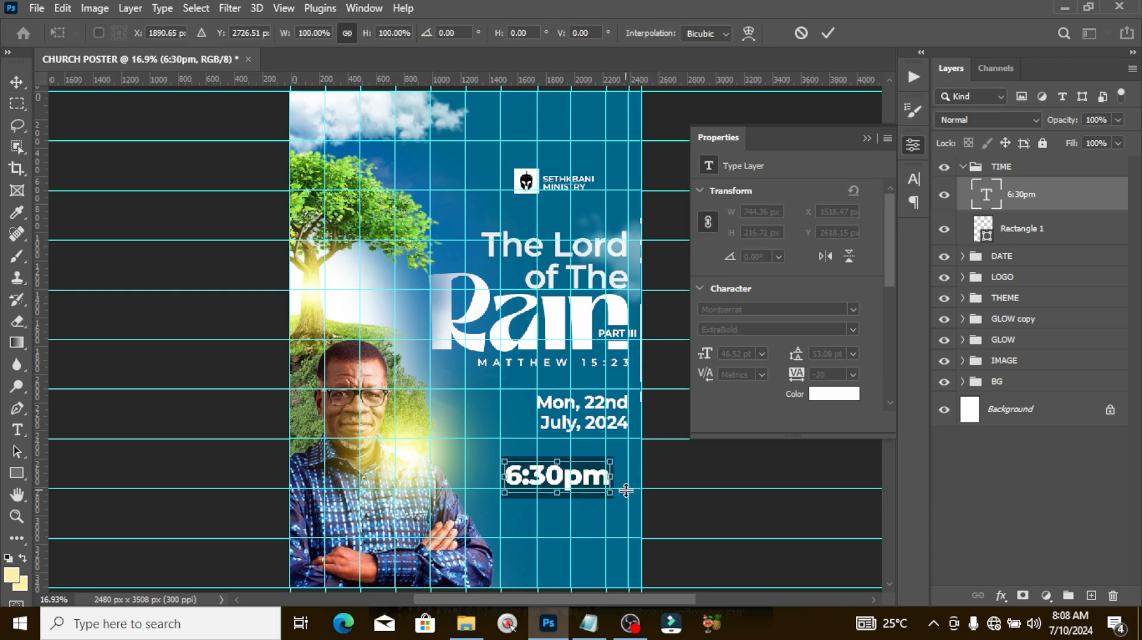
left_click_drag(610, 492, 603, 490)
key("Return")
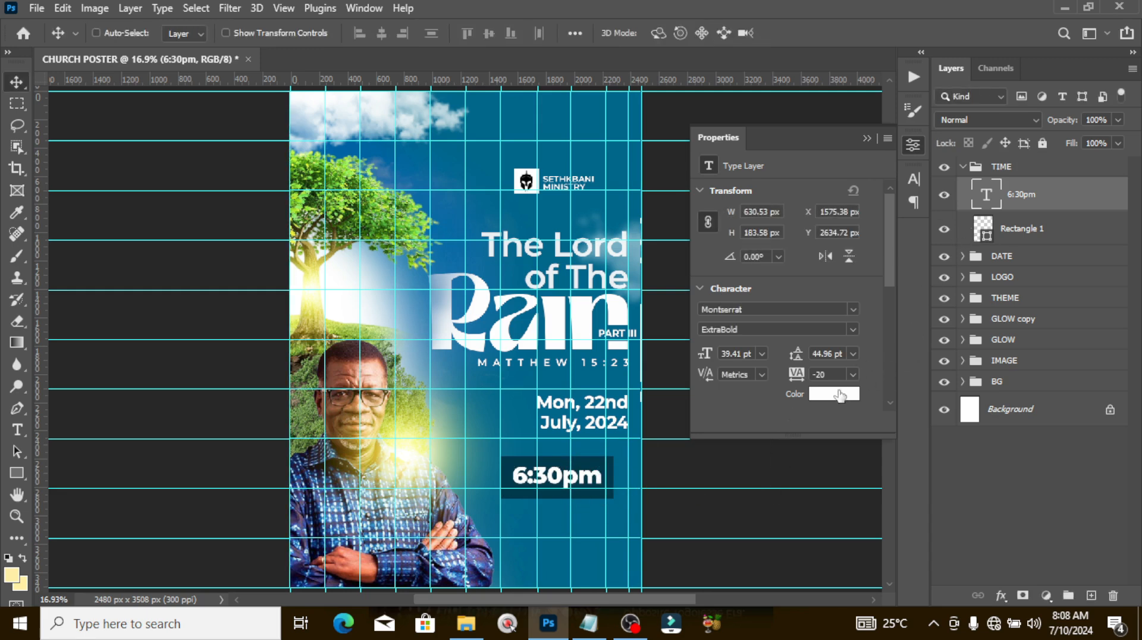
Set the "6:30pm" text colour to FFCC00 and collapse the TIME group
left_click(835, 394)
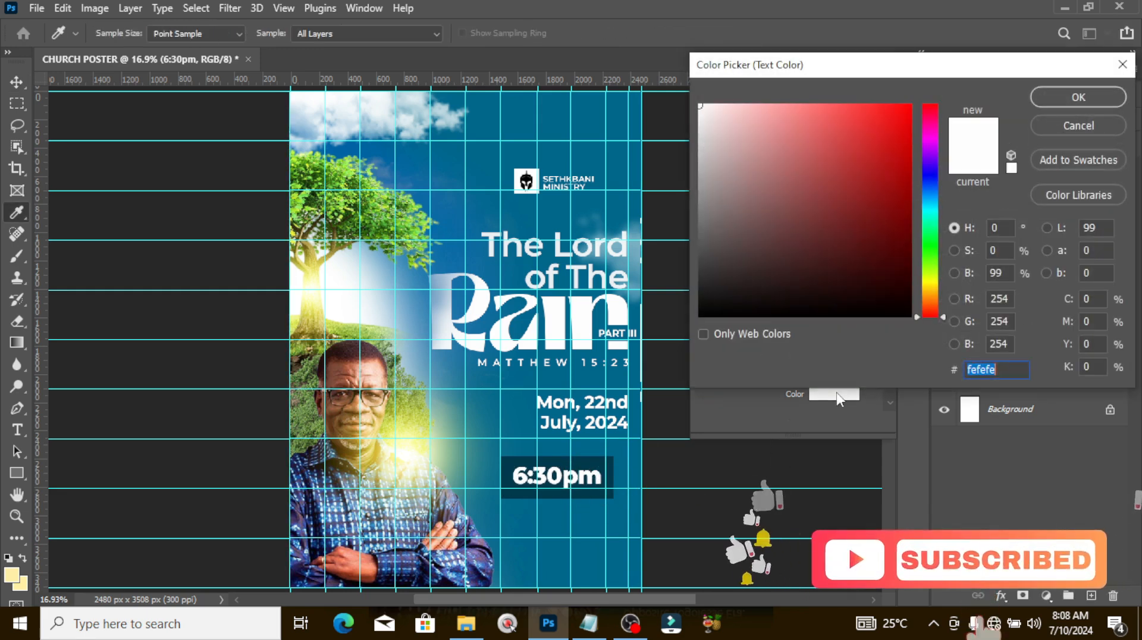
type("F")
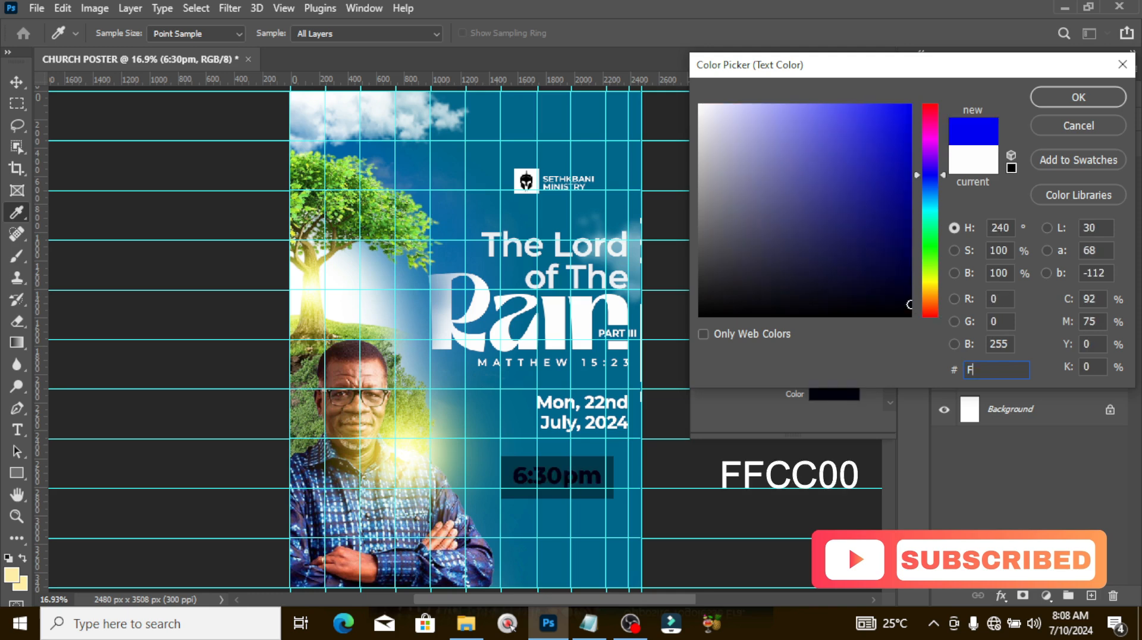
type("FCC00")
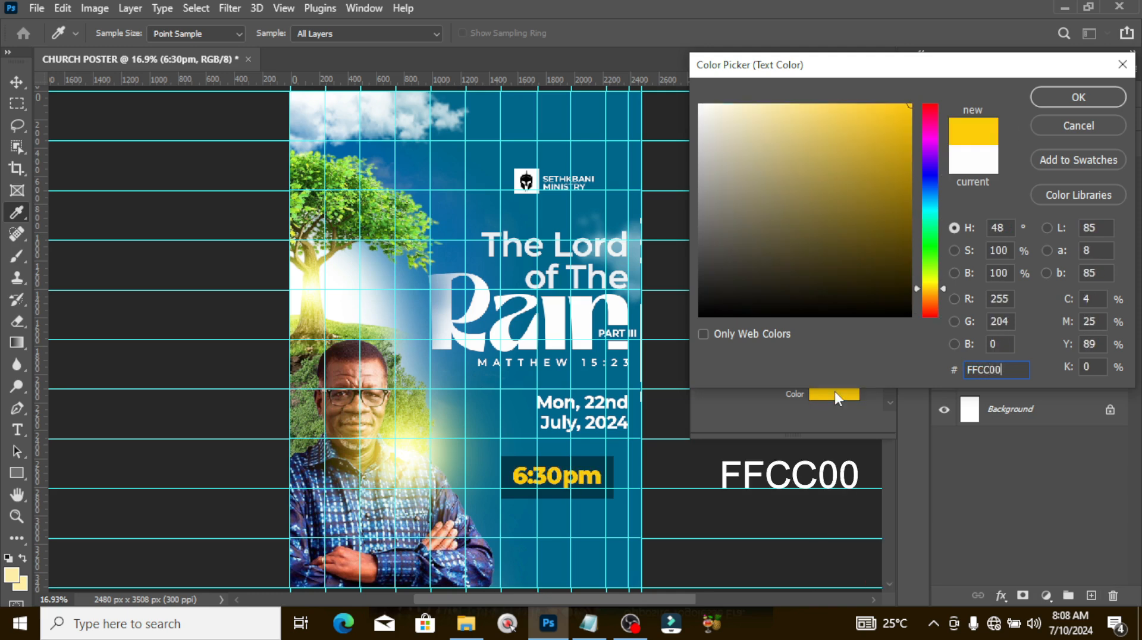
left_click(1058, 103)
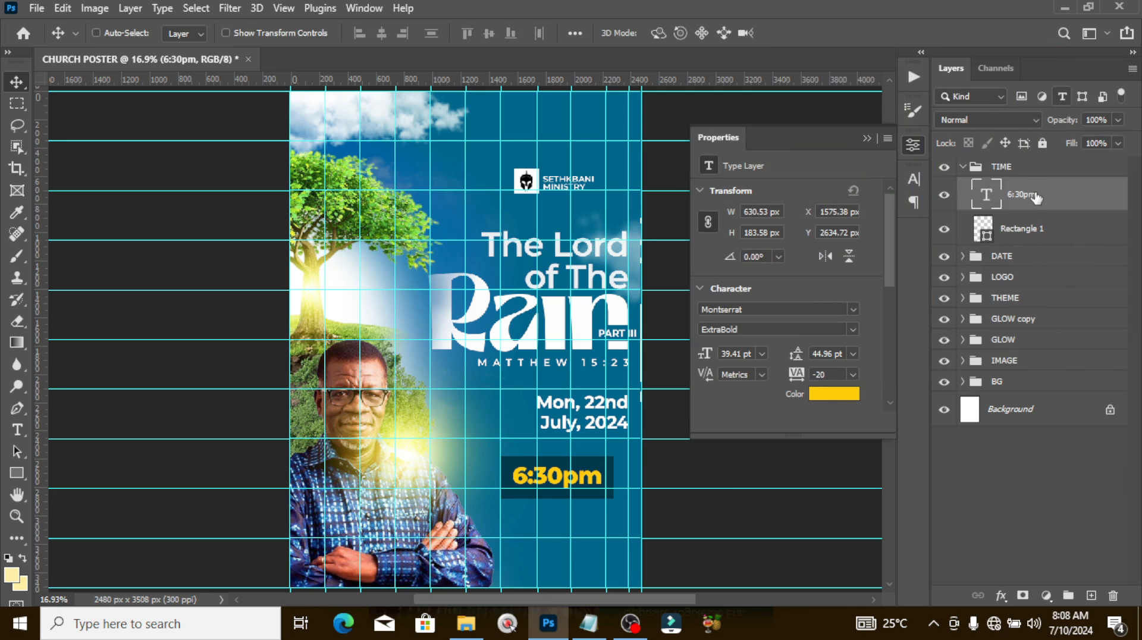
left_click(962, 169)
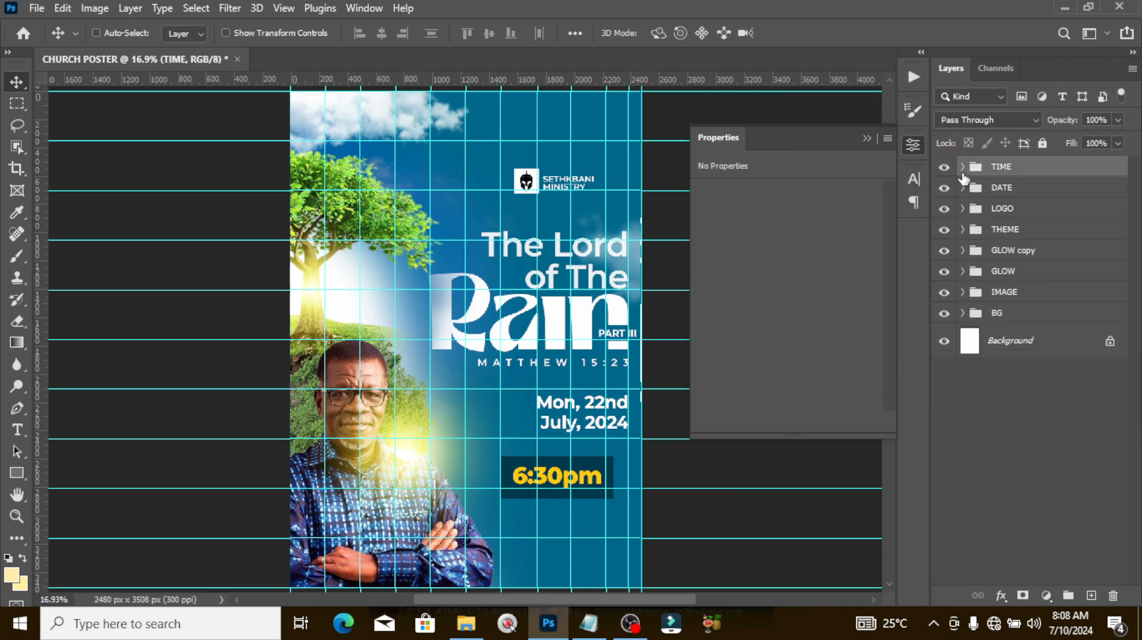
Duplicate the DATE group, move the copy straight down below the time box, and rename it VENUE
left_click(1001, 190)
key("ctrl+j")
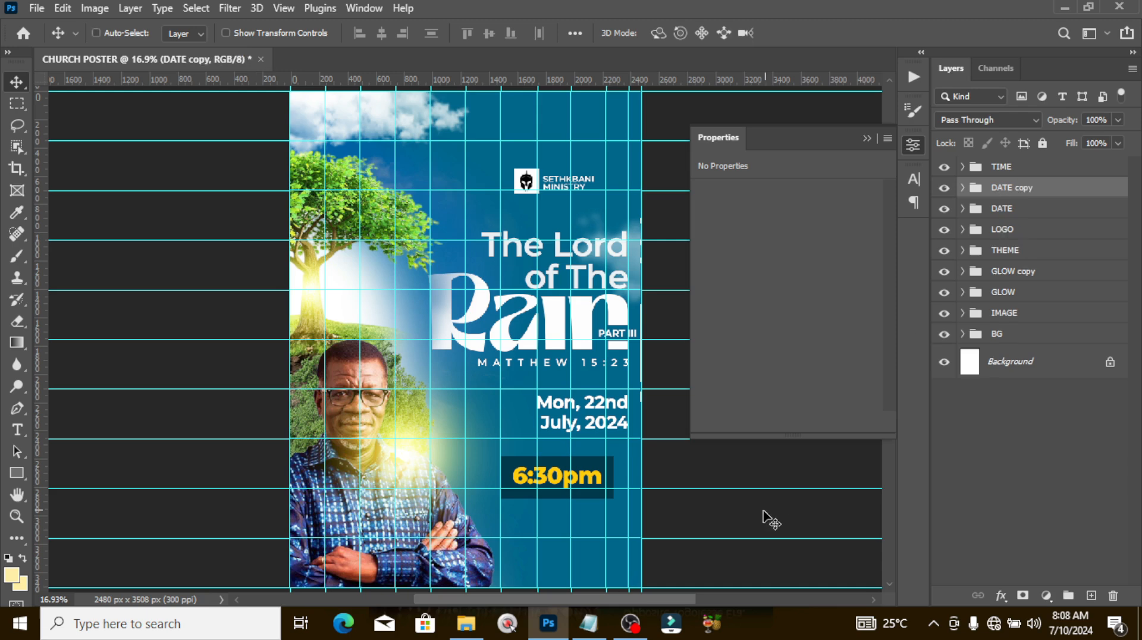
left_click_drag(588, 405, 588, 536)
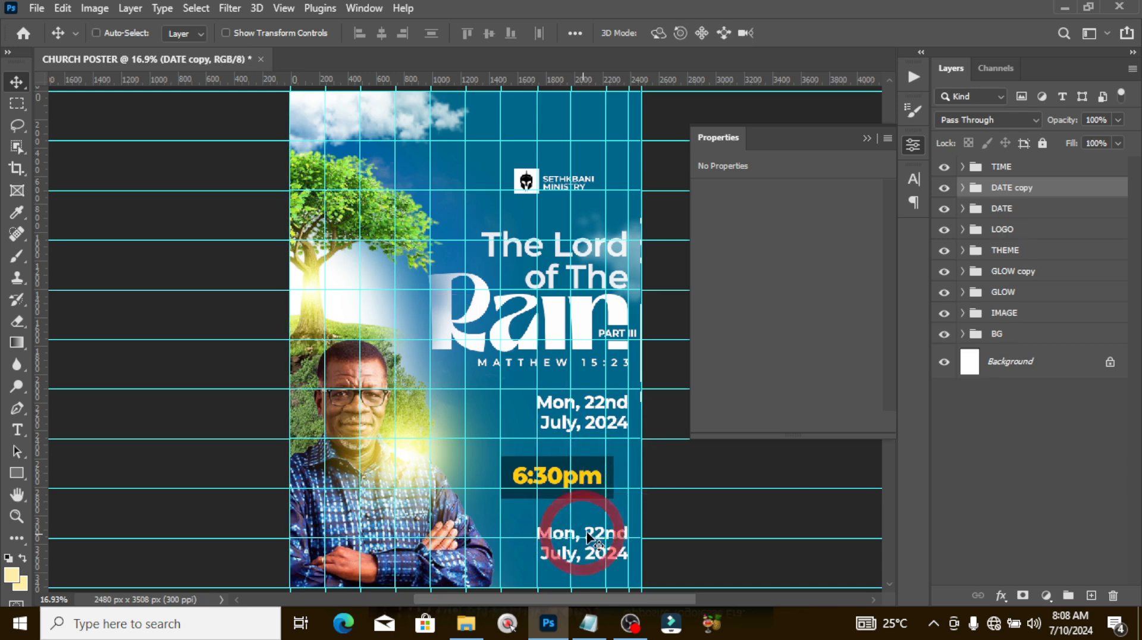
double_click(1011, 189)
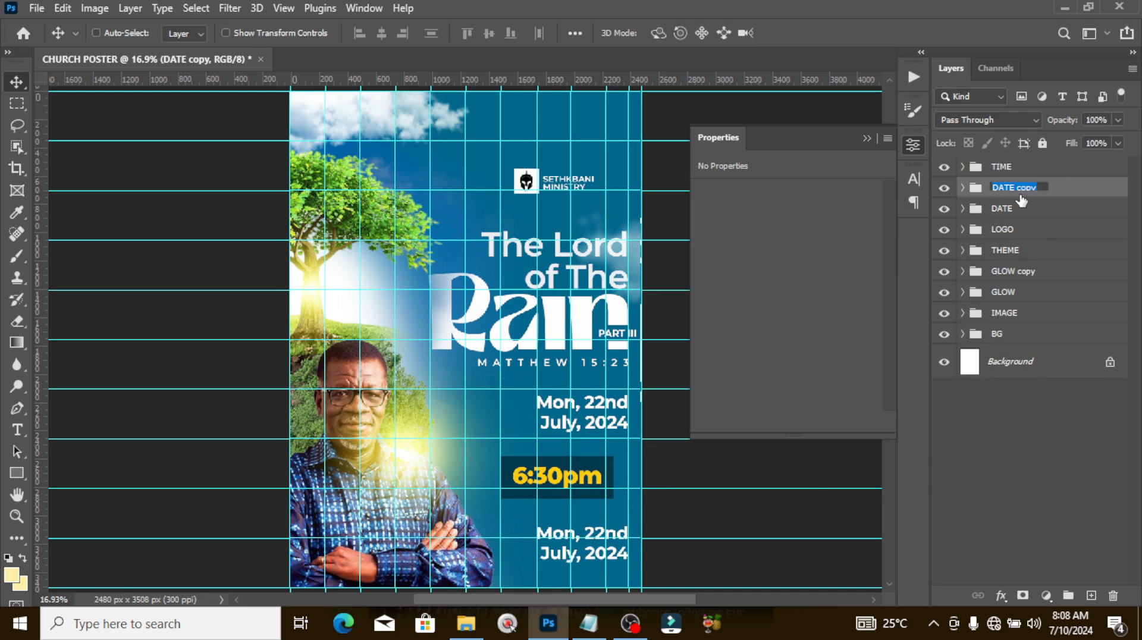
type("VENUE")
key("Return")
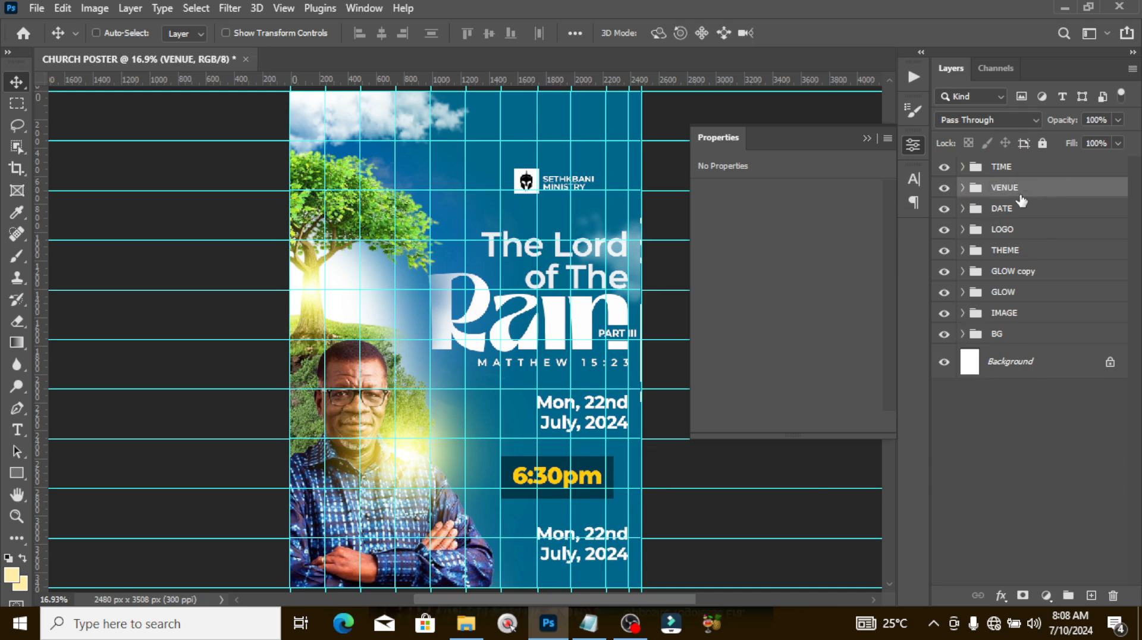
Replace the date text inside the VENUE group with the three venue lines copied from the Notepad notes
left_click(962, 188)
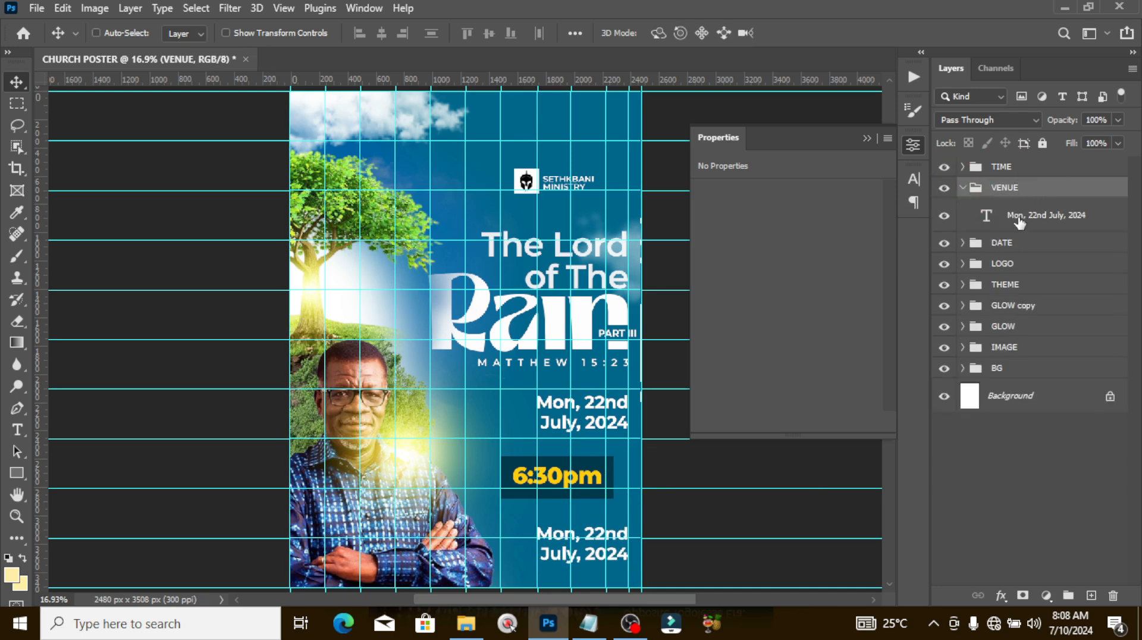
double_click(986, 216)
left_click(588, 623)
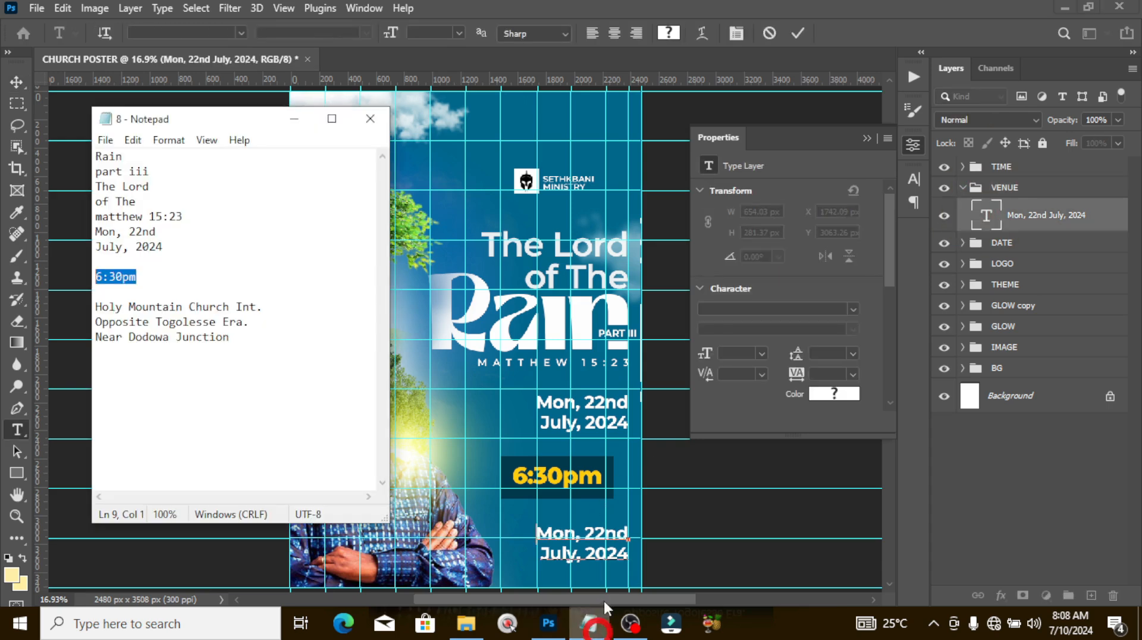
left_click_drag(236, 342, 88, 307)
key("ctrl+c")
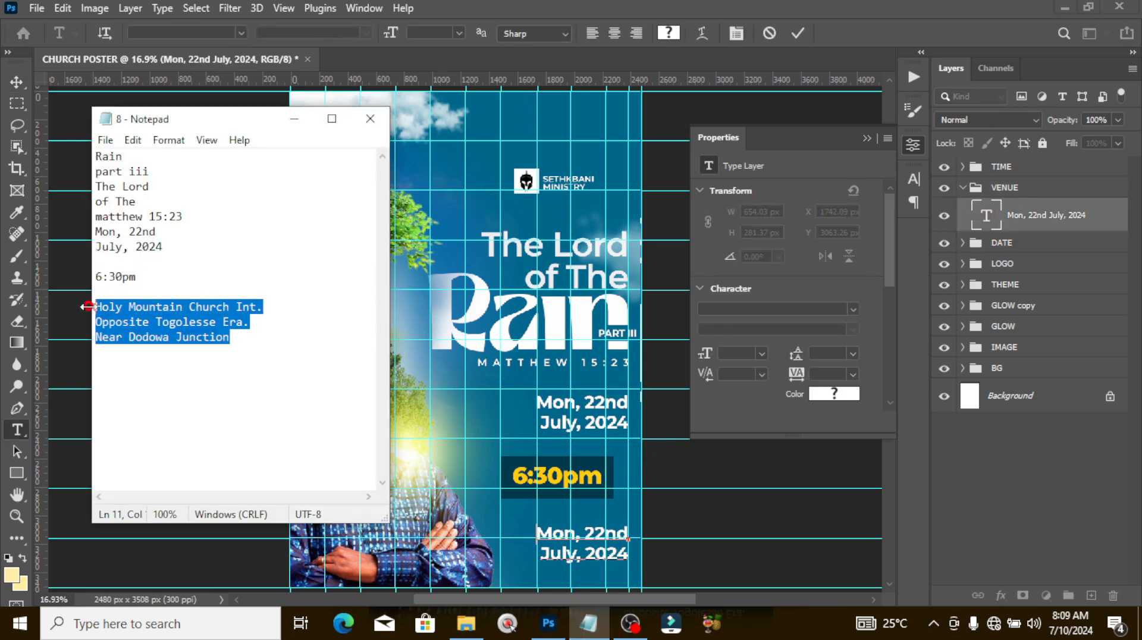
left_click(662, 7)
double_click(992, 217)
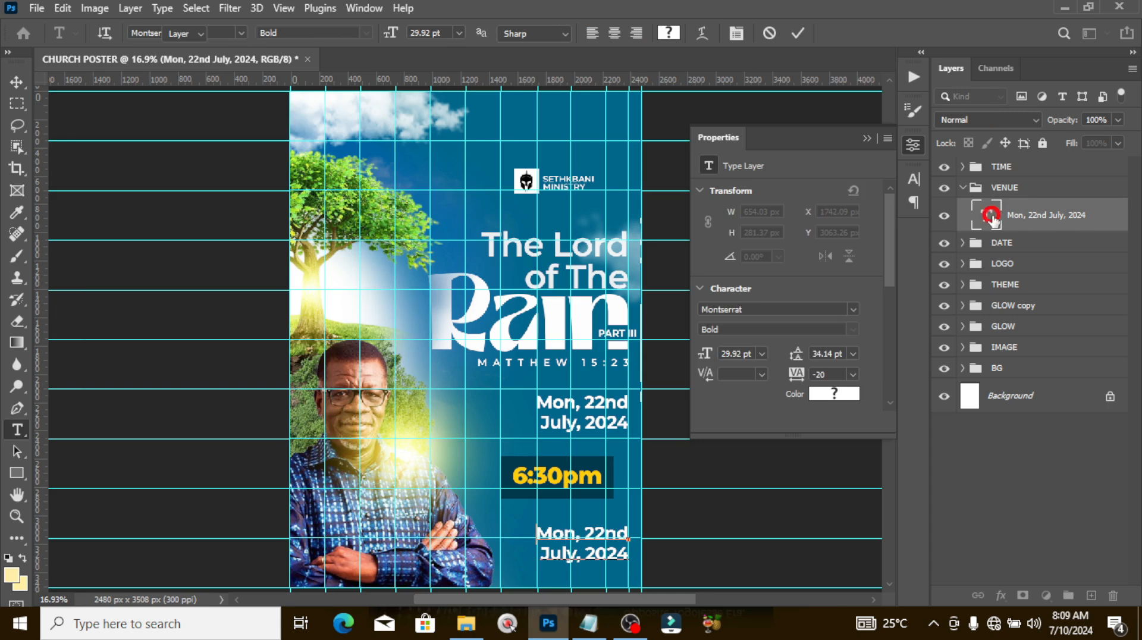
key("ctrl+v")
key("ctrl+Return")
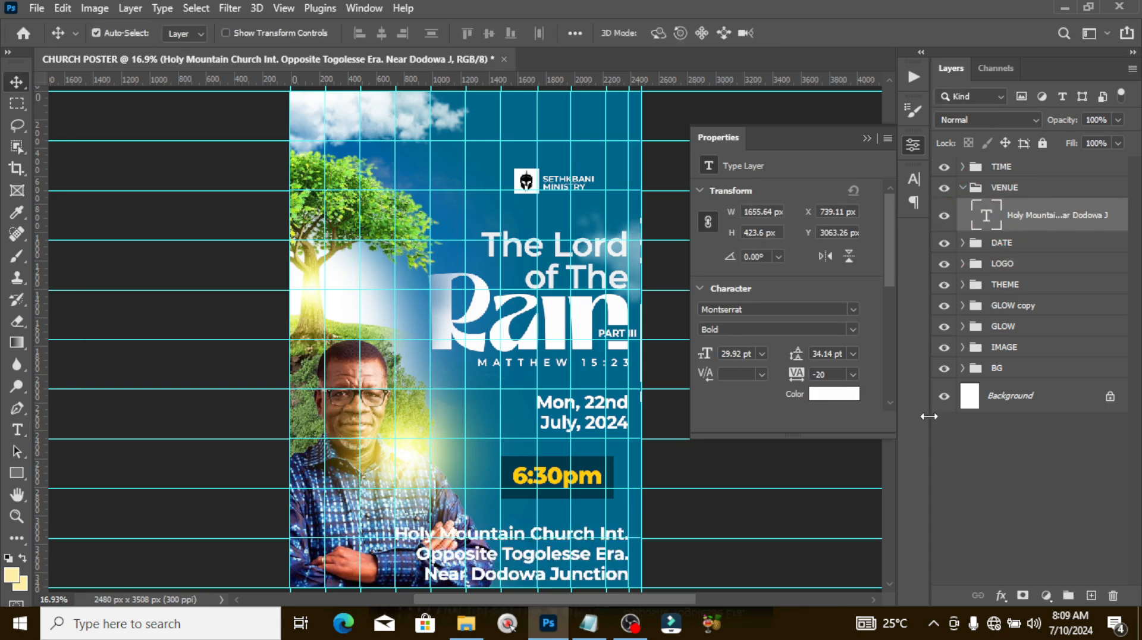
Scale the venue text down to about 16.6 pt, keeping its right edge aligned with the date text above
key("ctrl+t")
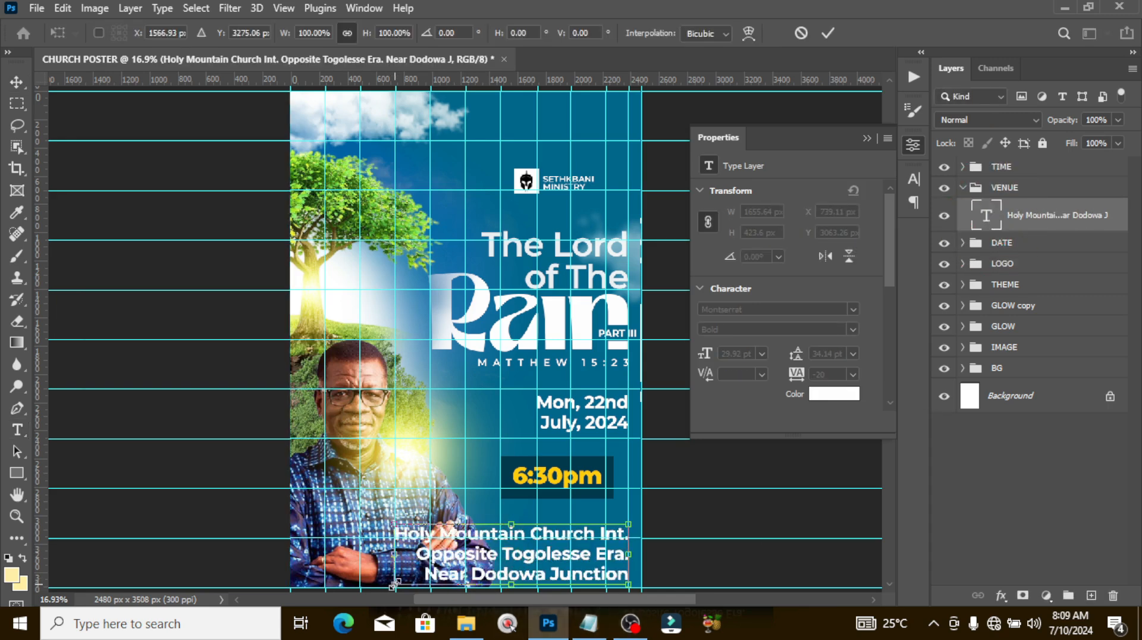
left_click_drag(394, 585, 496, 545)
key("Return")
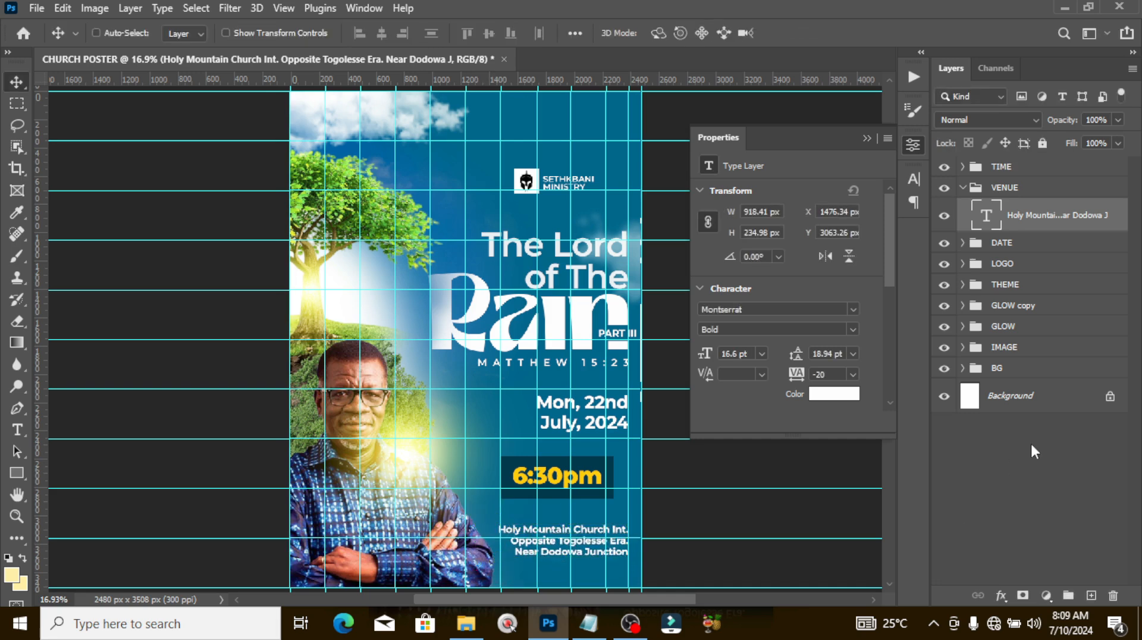
Set the second and third venue lines to Montserrat Medium and collapse the VENUE group
double_click(982, 224)
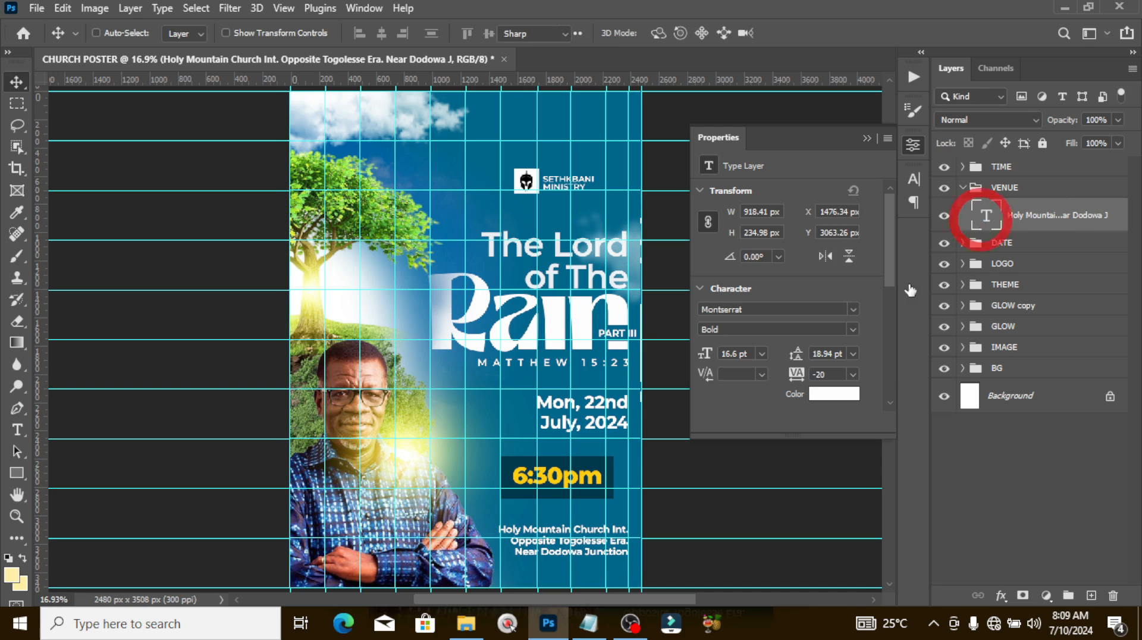
left_click_drag(508, 542, 658, 552)
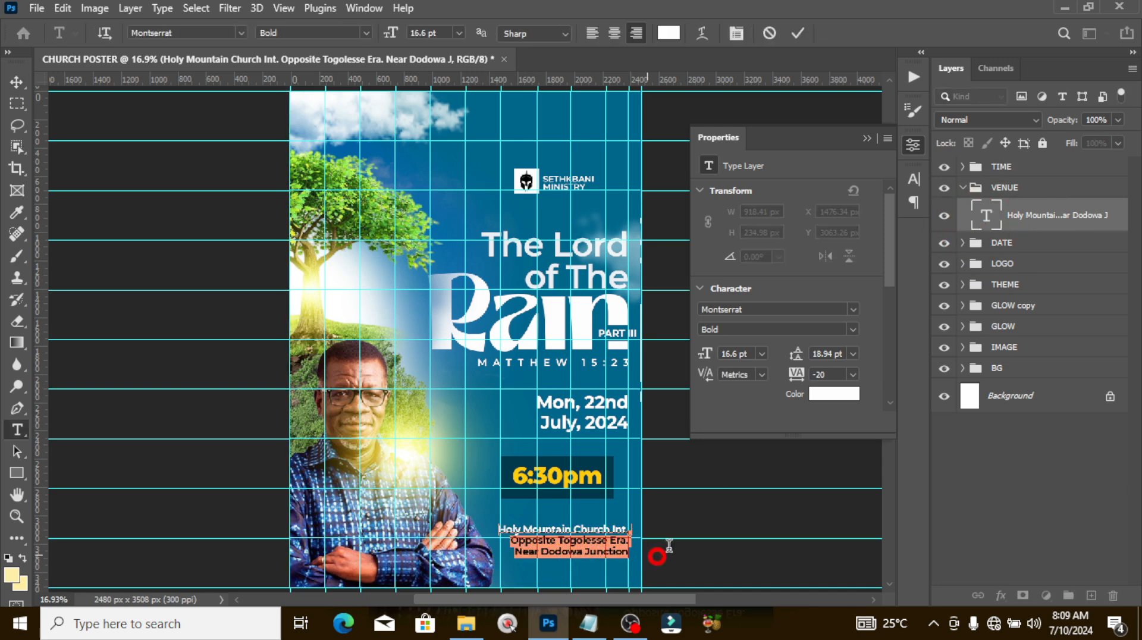
left_click(915, 177)
left_click(884, 202)
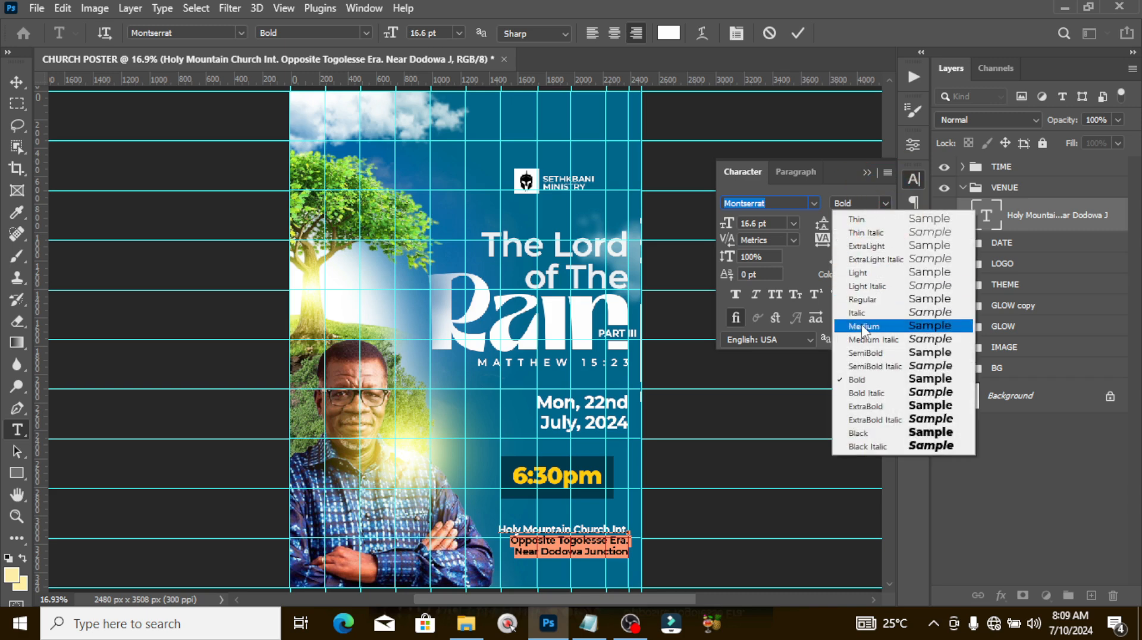
left_click(863, 327)
key("ctrl+Return")
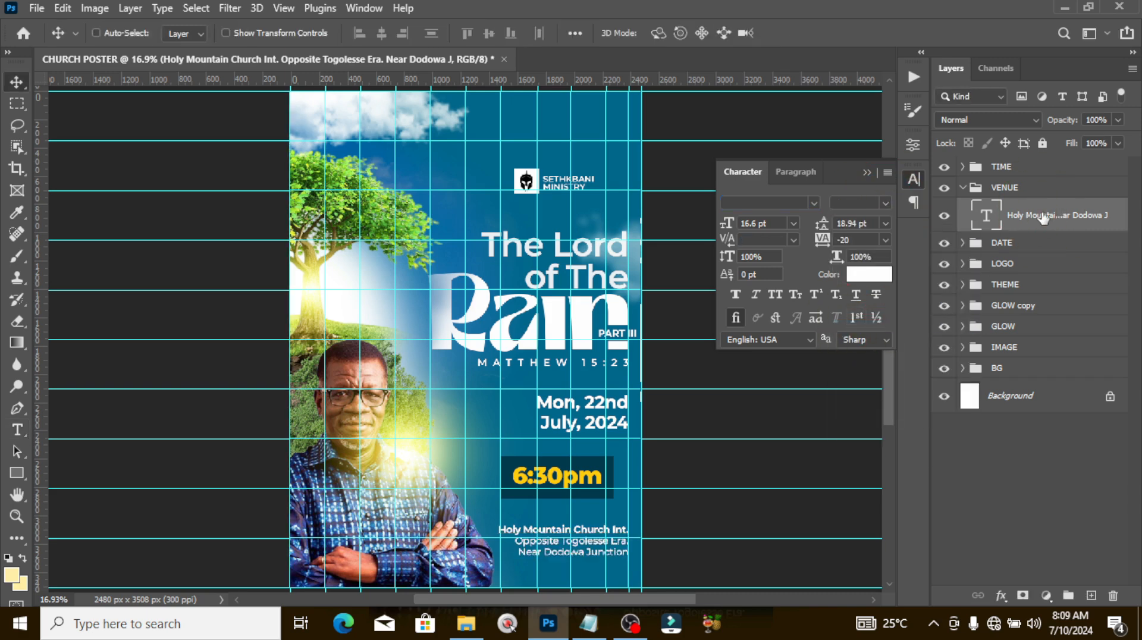
key("ctrl+semicolon")
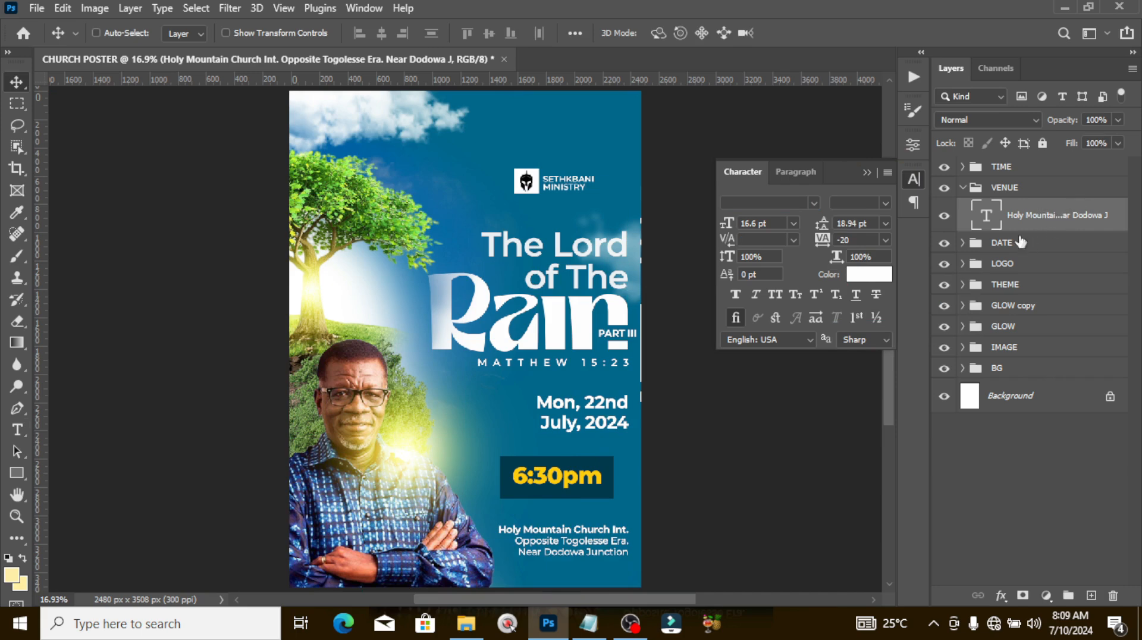
left_click(1007, 189)
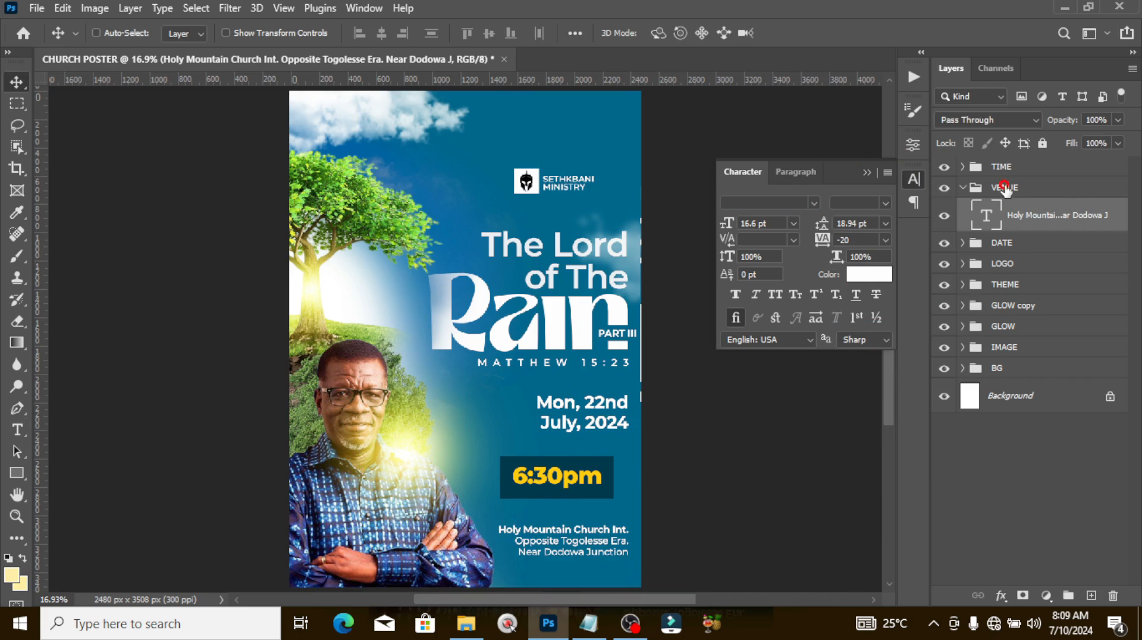
left_click(963, 188)
Show the guides, move the TIME group right to align with the text's right margin, and hide the guides
key("ctrl+semicolon")
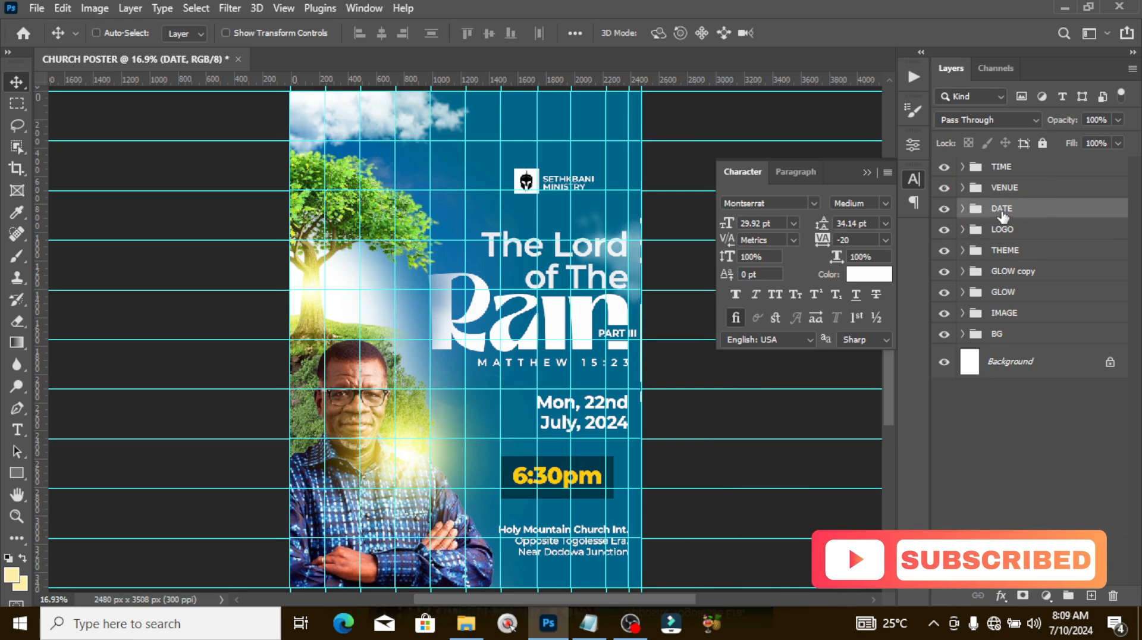
left_click(996, 169)
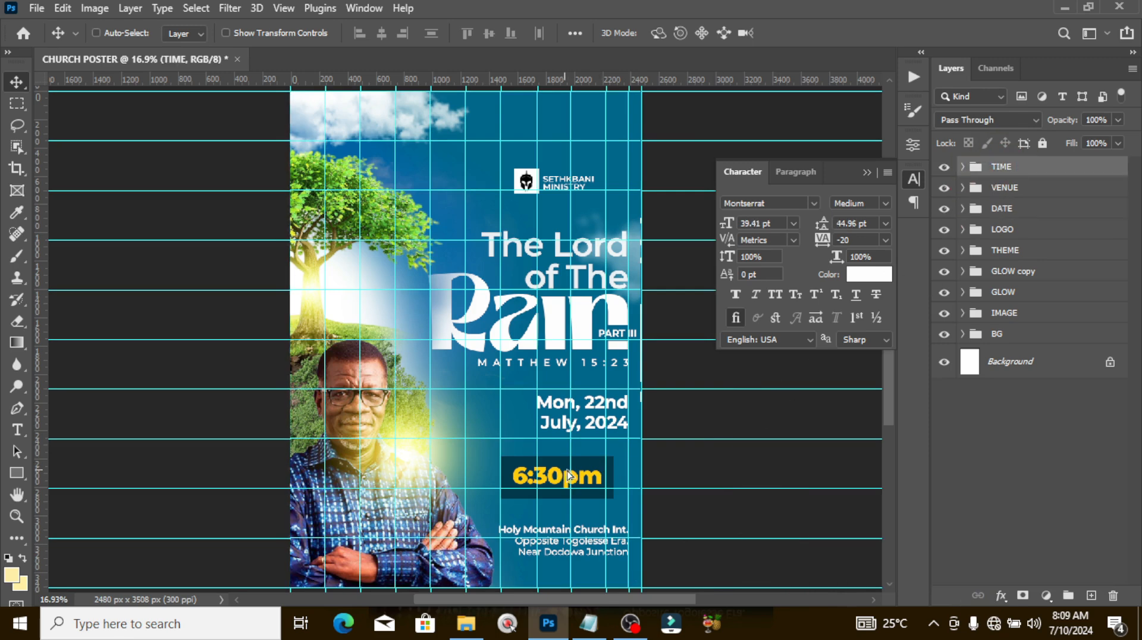
left_click_drag(562, 468, 577, 469)
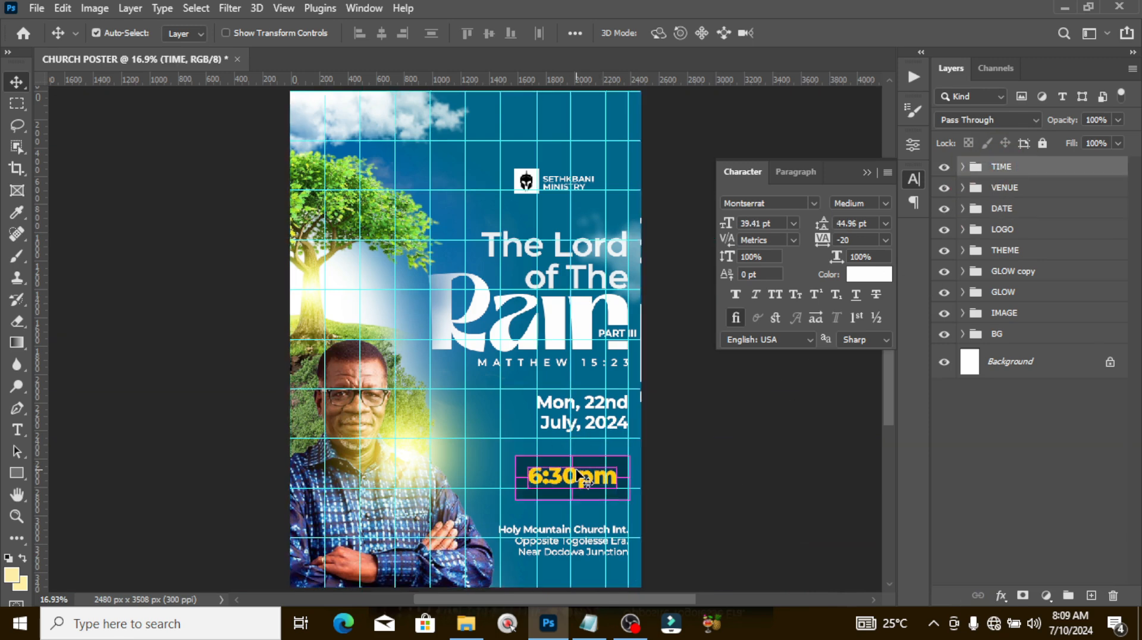
key("ctrl+semicolon")
Collapse the Character panel and nudge the DATE group slightly up toward the Matthew 15:23 line
key("ctrl+plus")
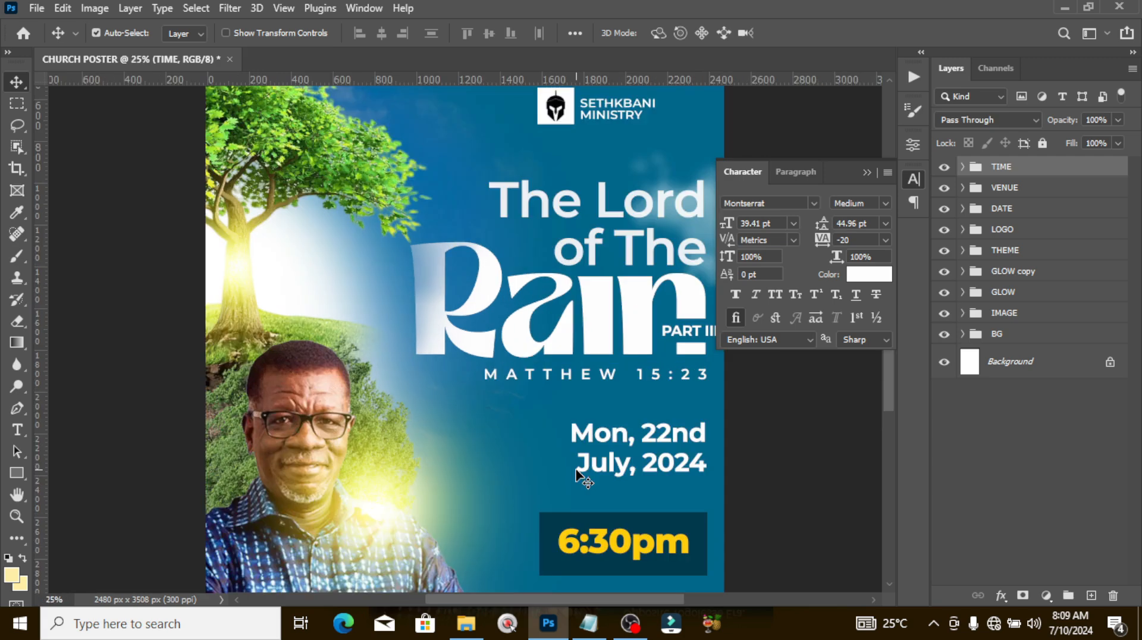
left_click(867, 172)
left_click_drag(890, 259, 890, 311)
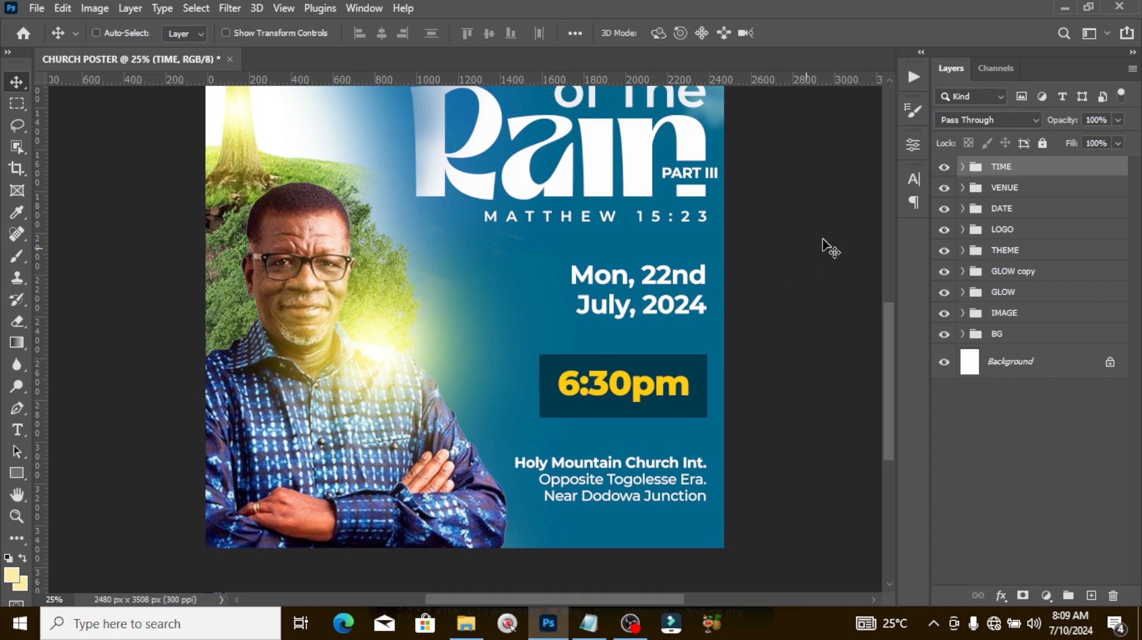
left_click(1005, 209)
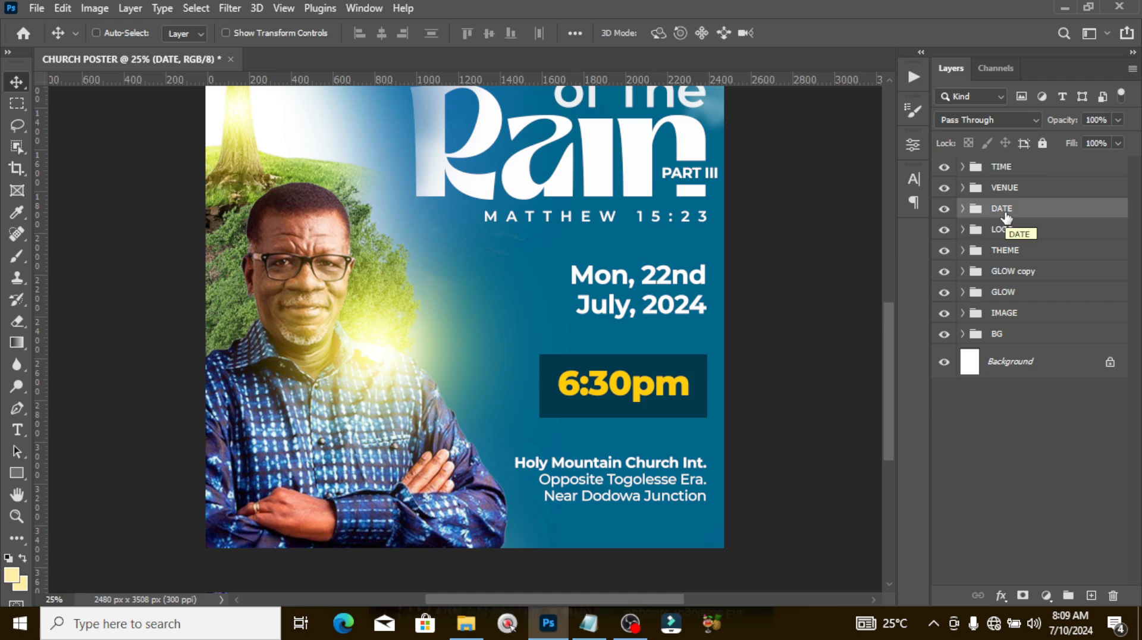
key("shift+Up")
key("shift+Up")
key("shift+Up")
key("shift+Up")
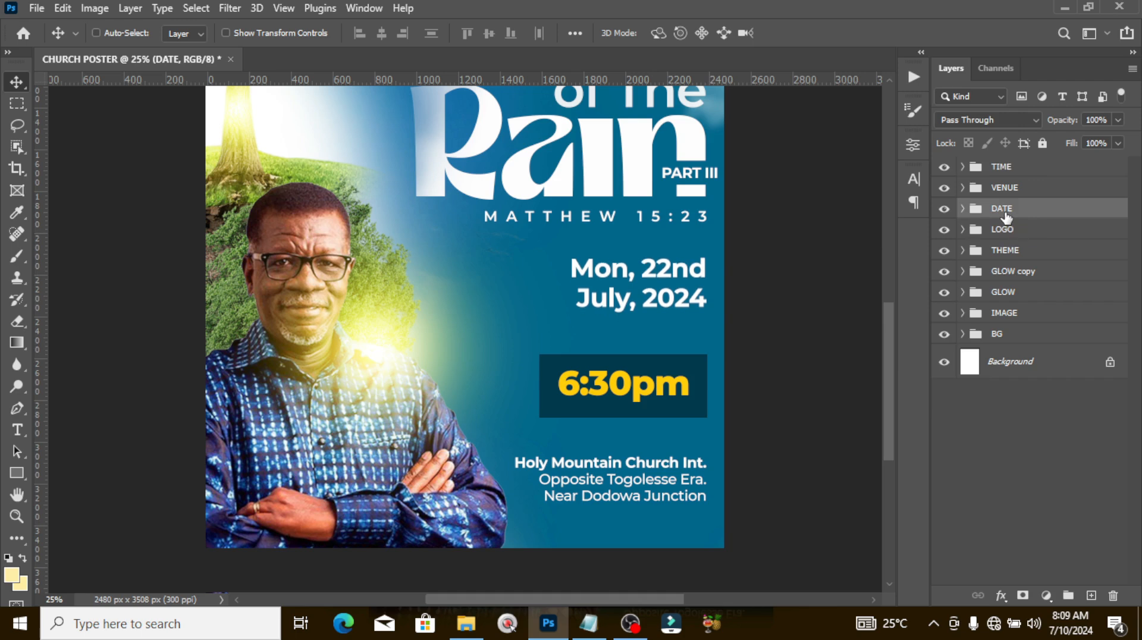
Reorder the TIME group beneath the VENUE group and nudge the time box up to sit evenly between date and venue
left_click_drag(1005, 180, 1004, 202)
key("shift+Up")
key("shift+Up")
key("shift+Up")
key("shift+Up")
key("shift+Up")
key("shift+Up")
key("shift+Up")
key("shift+Up")
key("shift+Up")
key("shift+Up")
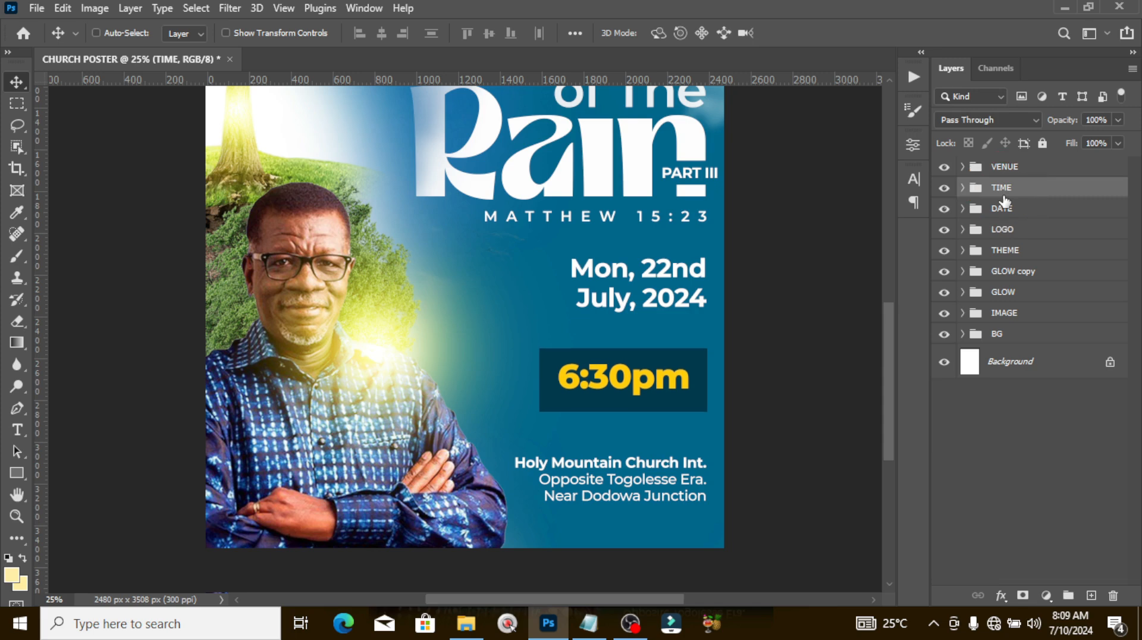
key("shift+Up")
key("shift+Up")
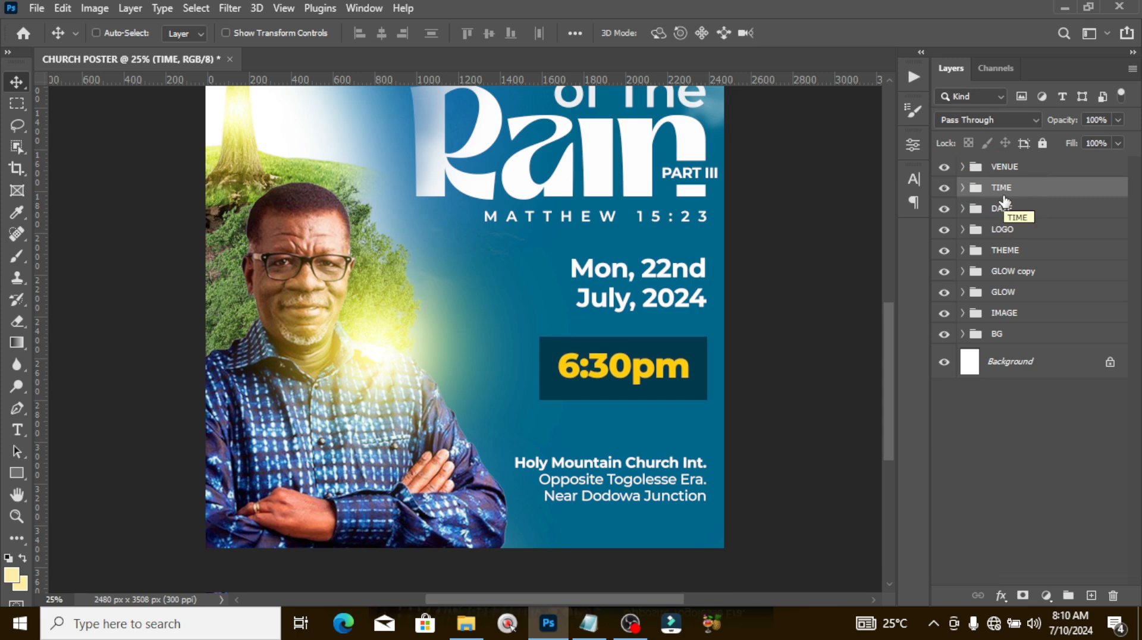
key("shift+Down")
key("shift+Down")
key("shift+Down")
key("shift+Down")
key("shift+Down")
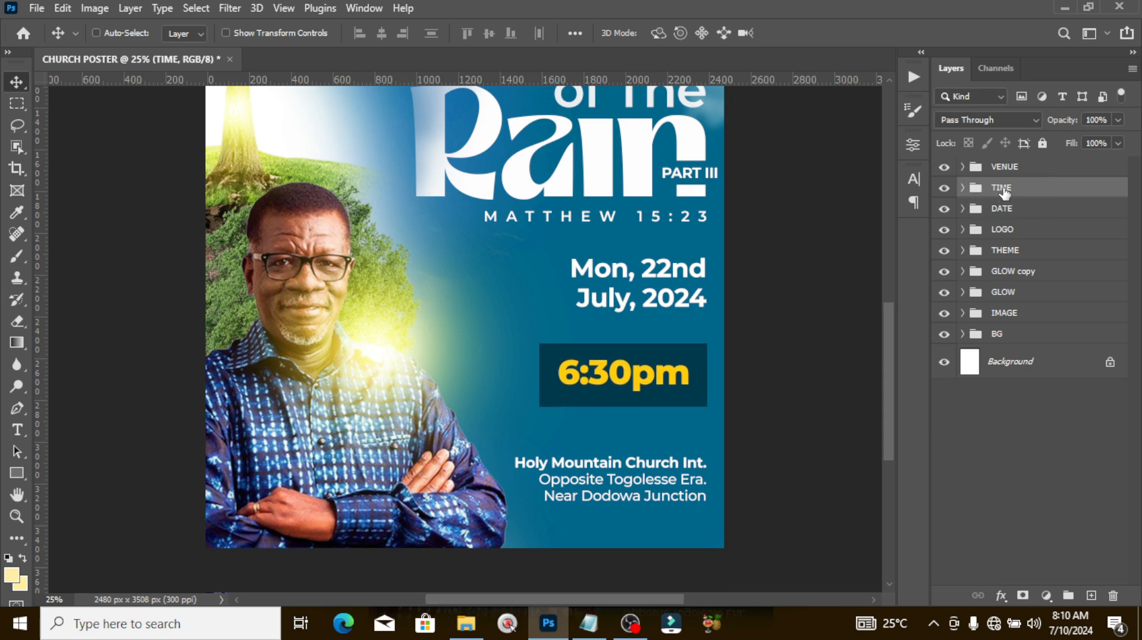
Nudge the VENUE group up so its text sits closer below the time box
left_click(1009, 171)
key("shift+Up")
key("shift+Up")
key("shift+Up")
key("shift+Up")
key("shift+Up")
key("shift+Up")
key("shift+Up")
key("shift+Up")
key("shift+Up")
key("shift+Up")
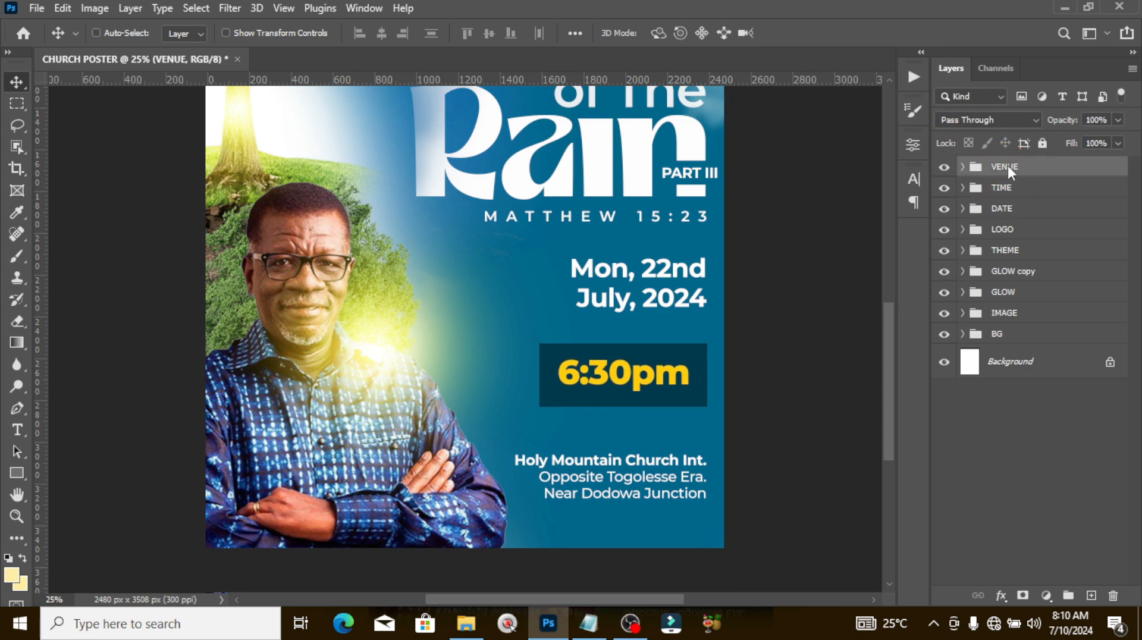
key("shift+Up")
key("shift+Up")
key("shift+Up")
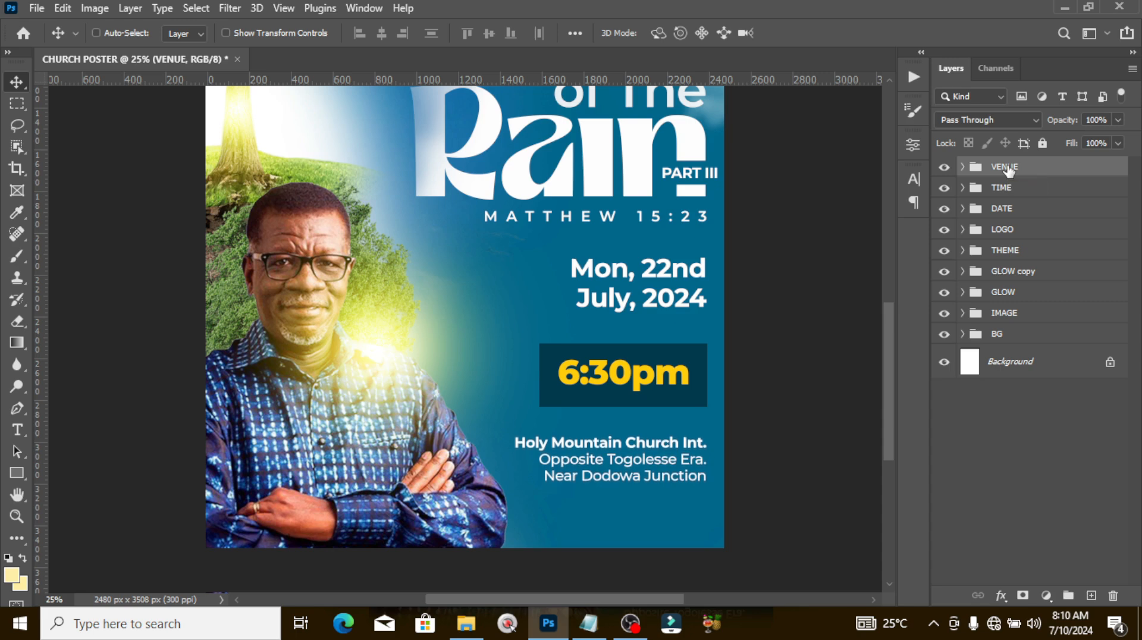
Place the rain image "dl.beatsnoop.com-3000-LUNJIKMzbF copy" from the files folder on the poster and flip it horizontally
key("ctrl+0")
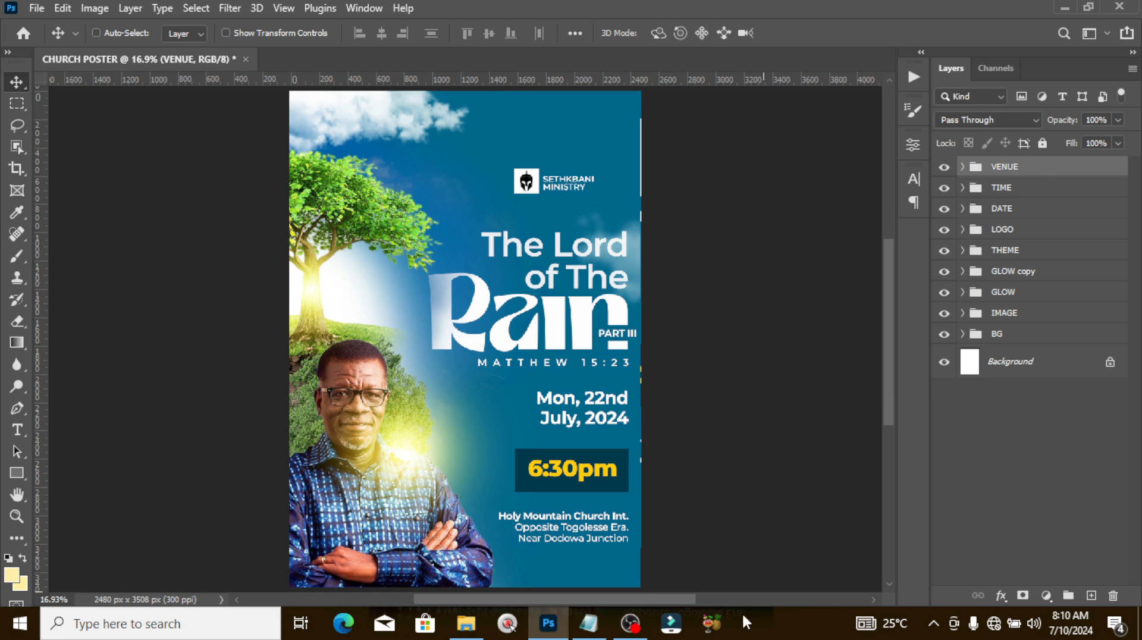
left_click(466, 623)
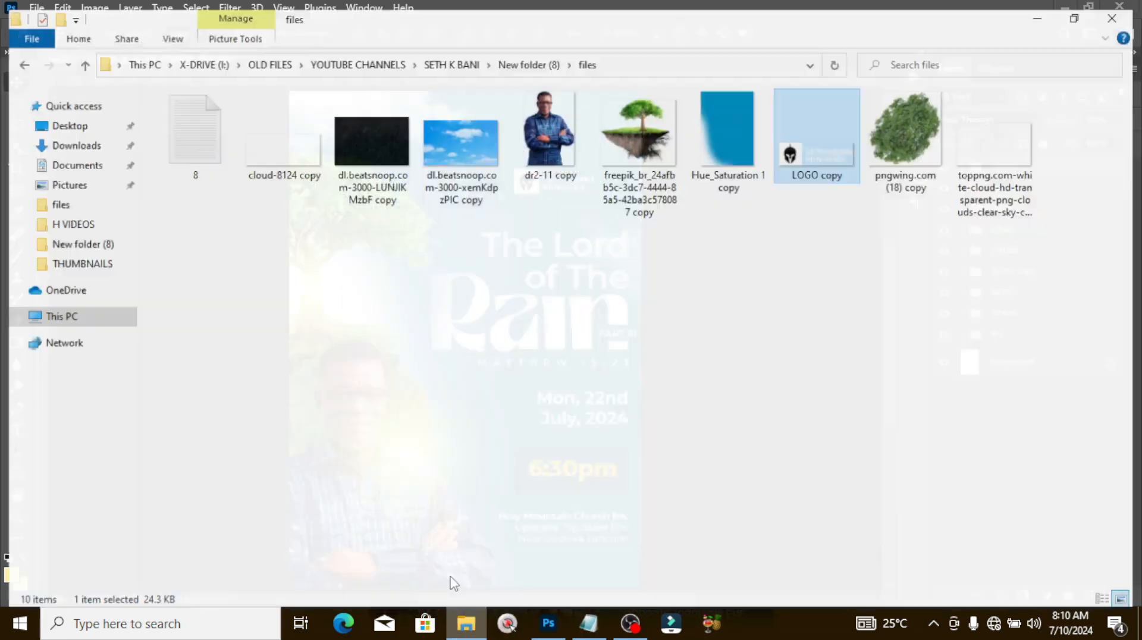
left_click(349, 136)
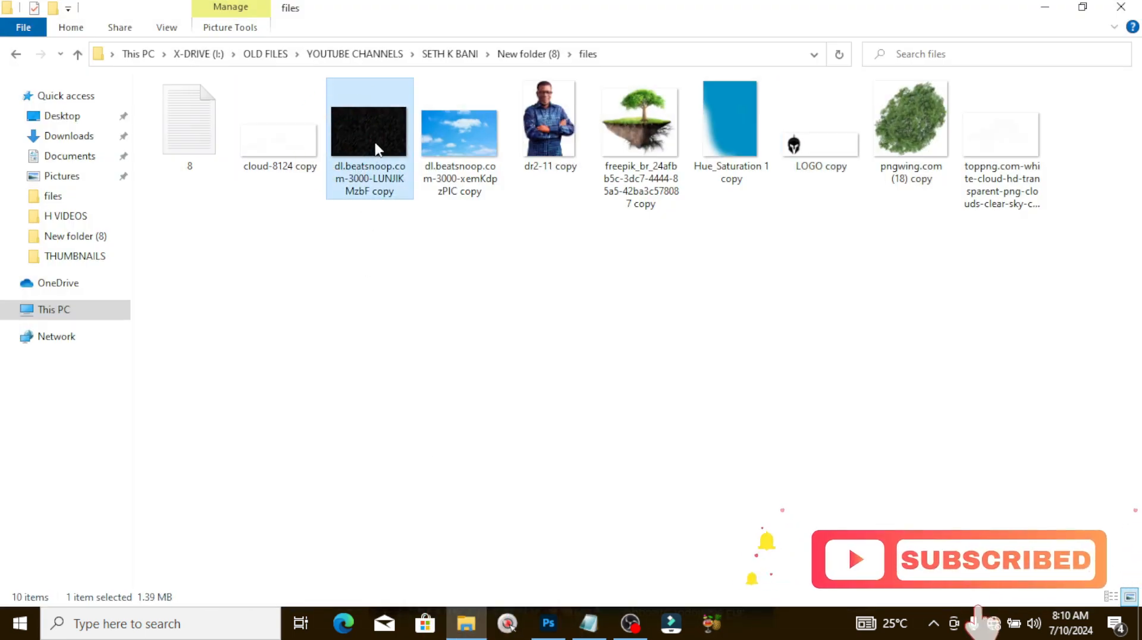
left_click_drag(378, 158, 491, 393)
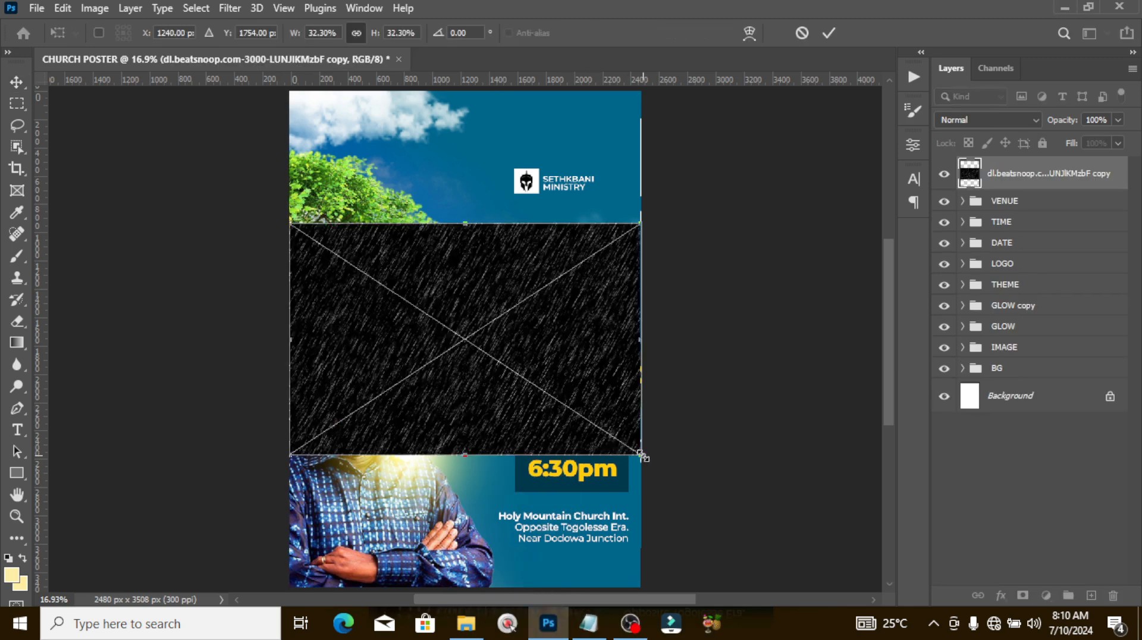
left_click(642, 454)
right_click(574, 340)
left_click(552, 356)
right_click(588, 346)
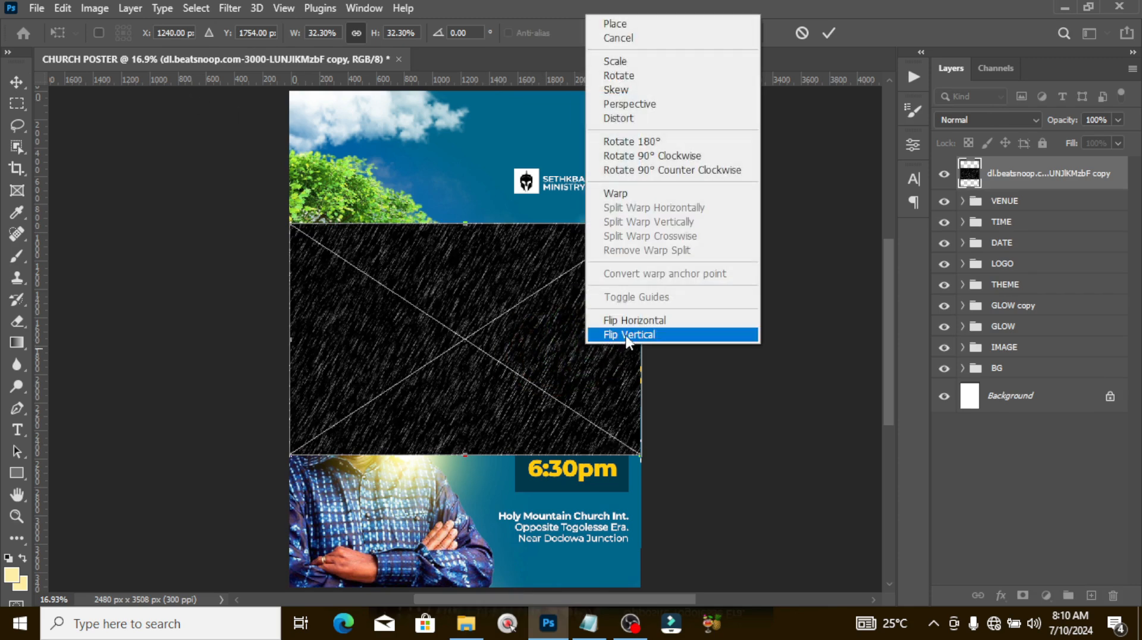
left_click(632, 321)
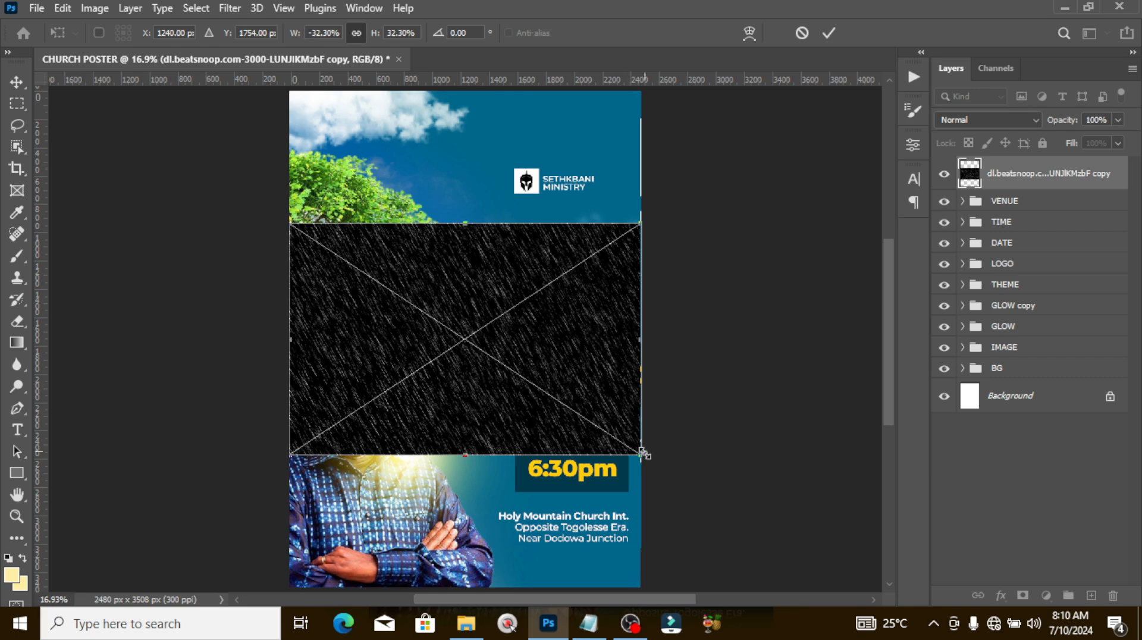
Enlarge the rain image to about 36% and position it over the upper half of the poster
left_click_drag(643, 456, 681, 475)
left_click_drag(600, 318, 597, 225)
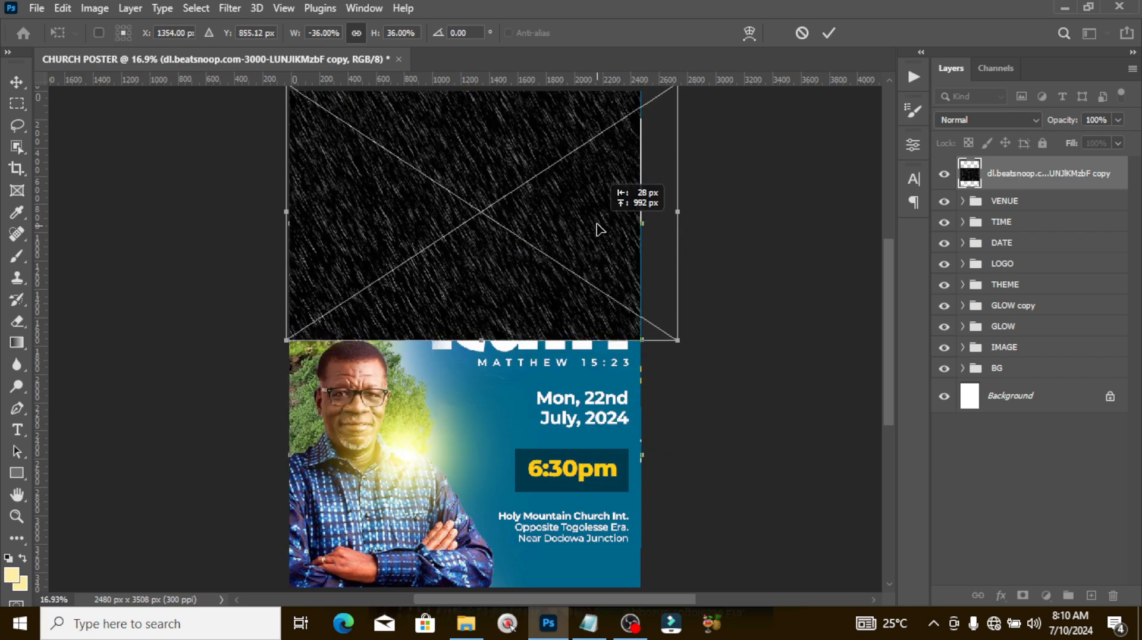
key("Return")
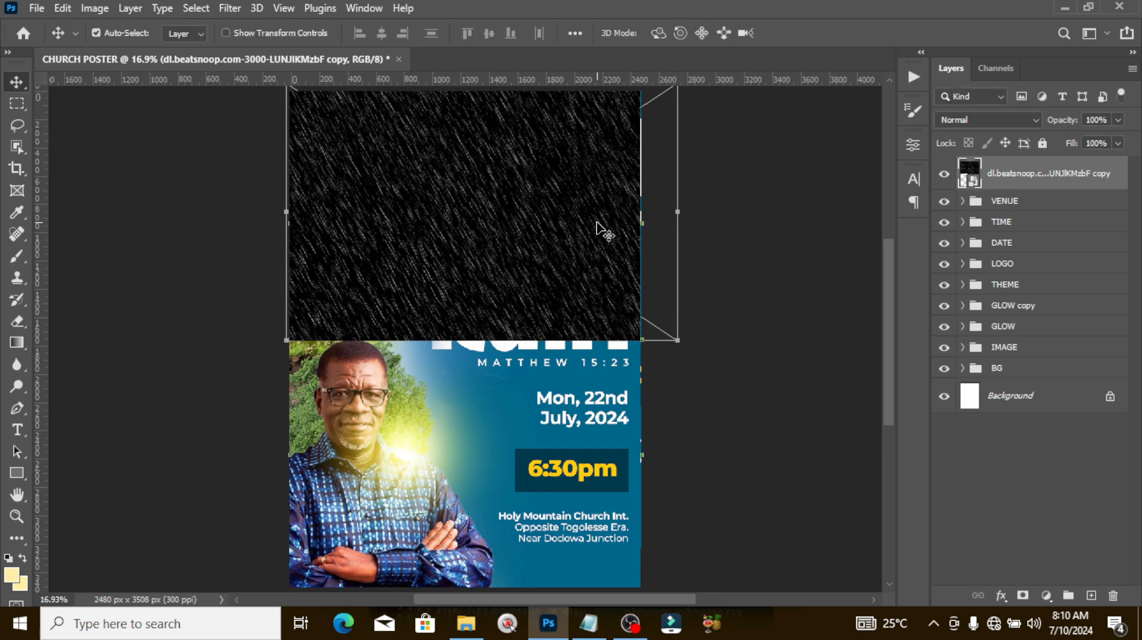
Duplicate the rain layer and move the copy down to cover the lower half of the poster
key("ctrl+j")
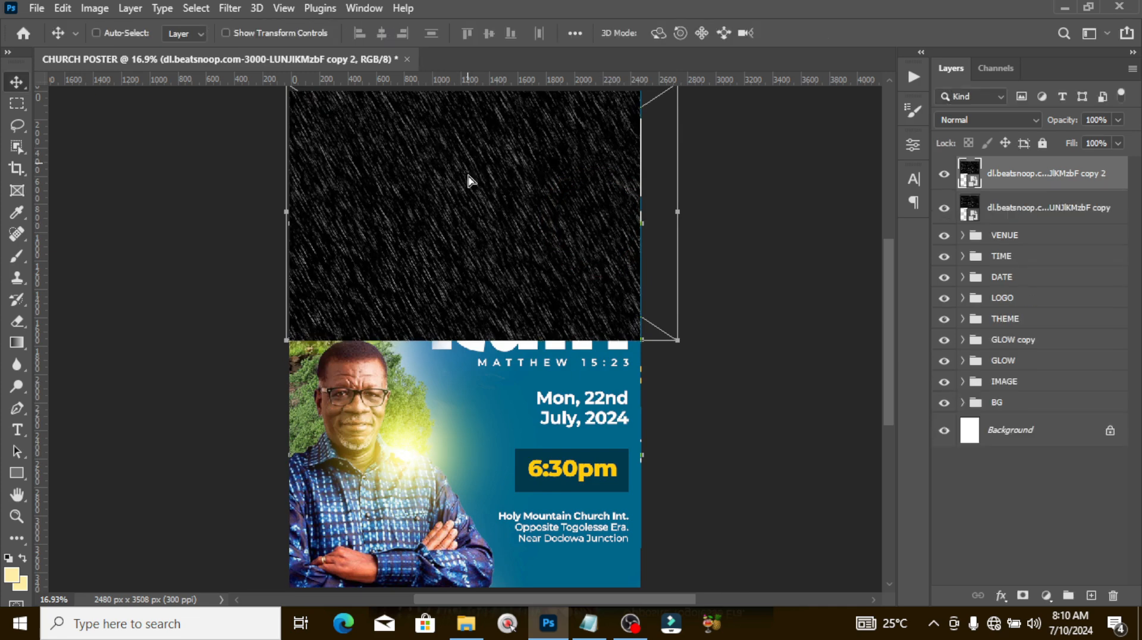
left_click_drag(468, 181, 433, 423)
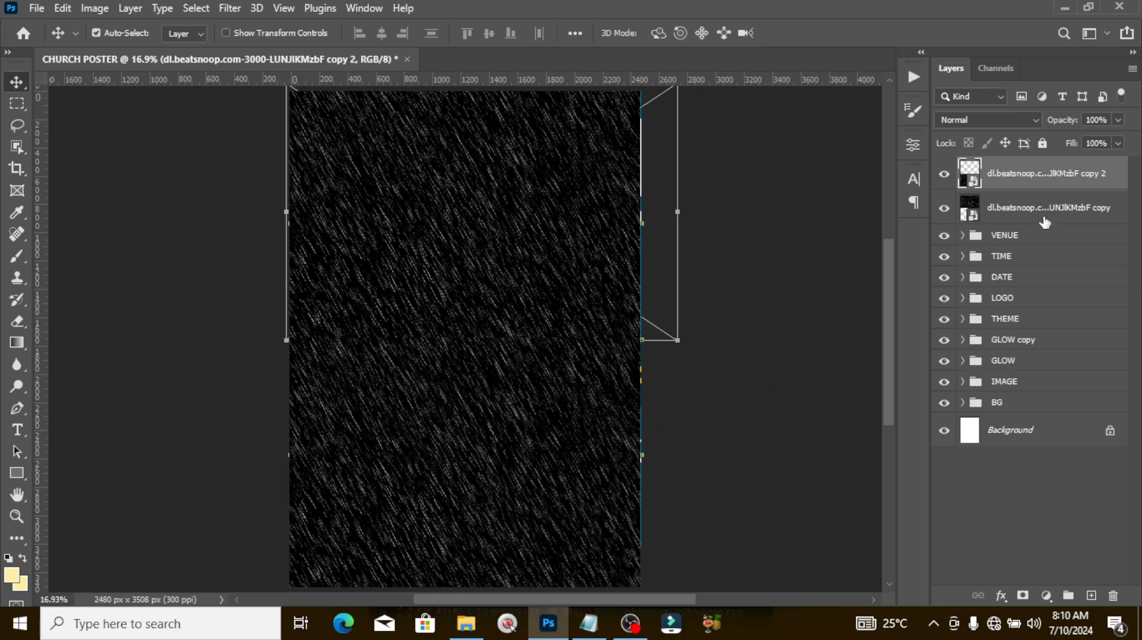
Set the blend mode of both rain layers to Screen and compare the poster with and without the lower copy
left_click(1046, 214, "shift")
left_click(974, 122)
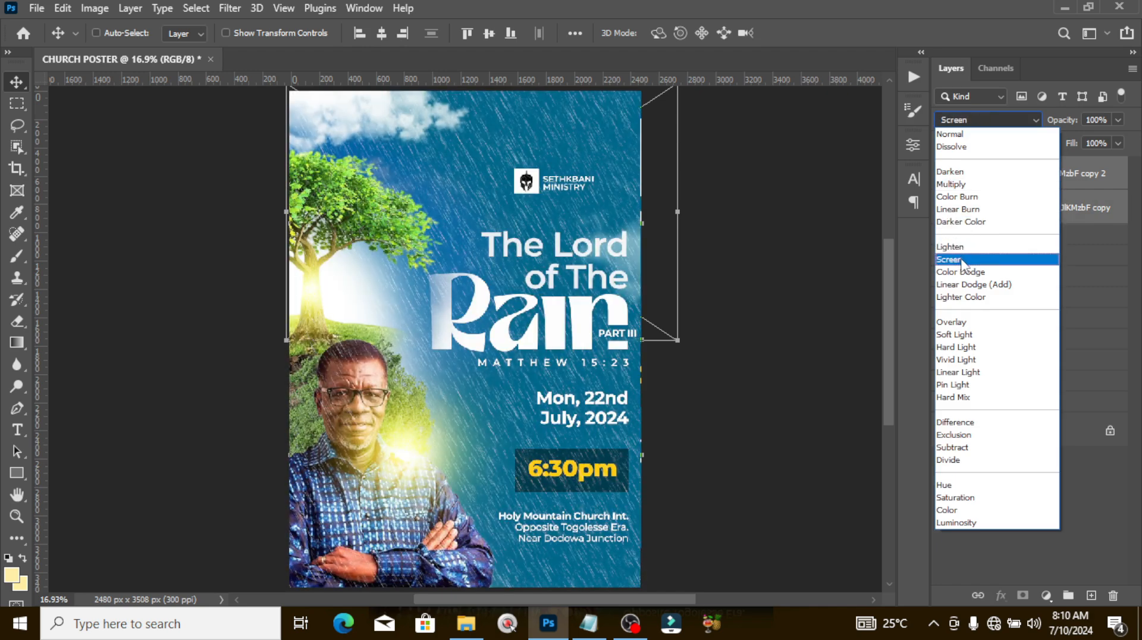
left_click(963, 261)
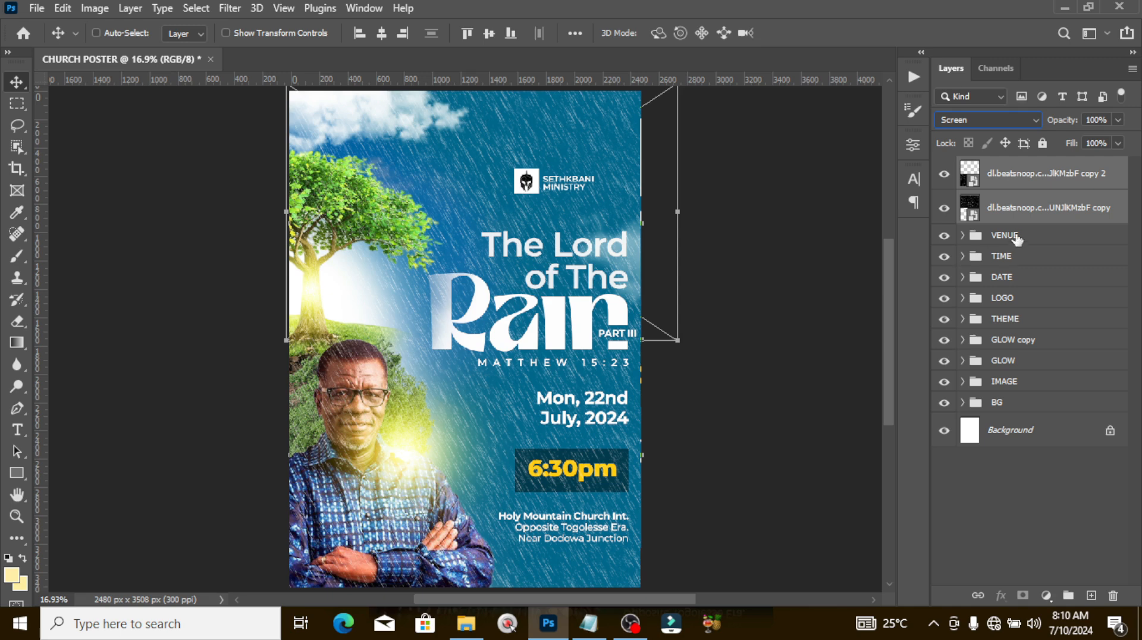
left_click(1028, 217)
left_click(945, 173)
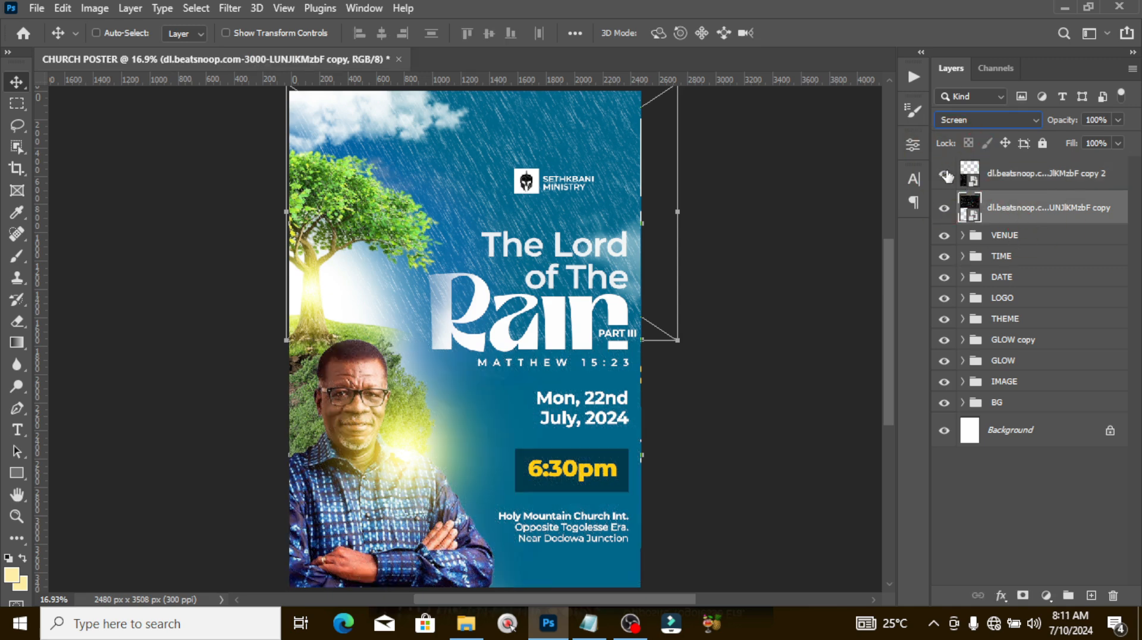
left_click(944, 173)
Add a layer mask to the rain "copy 2" layer and set up a 1200 px brush at 100% opacity
left_click(1035, 174)
left_click(1022, 596)
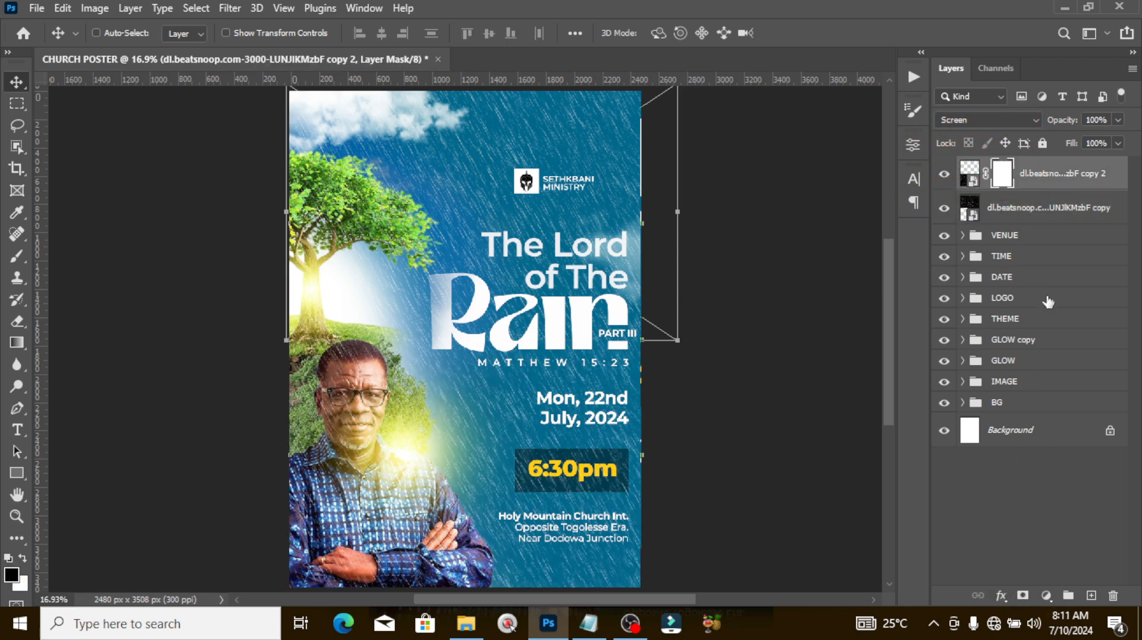
key("b")
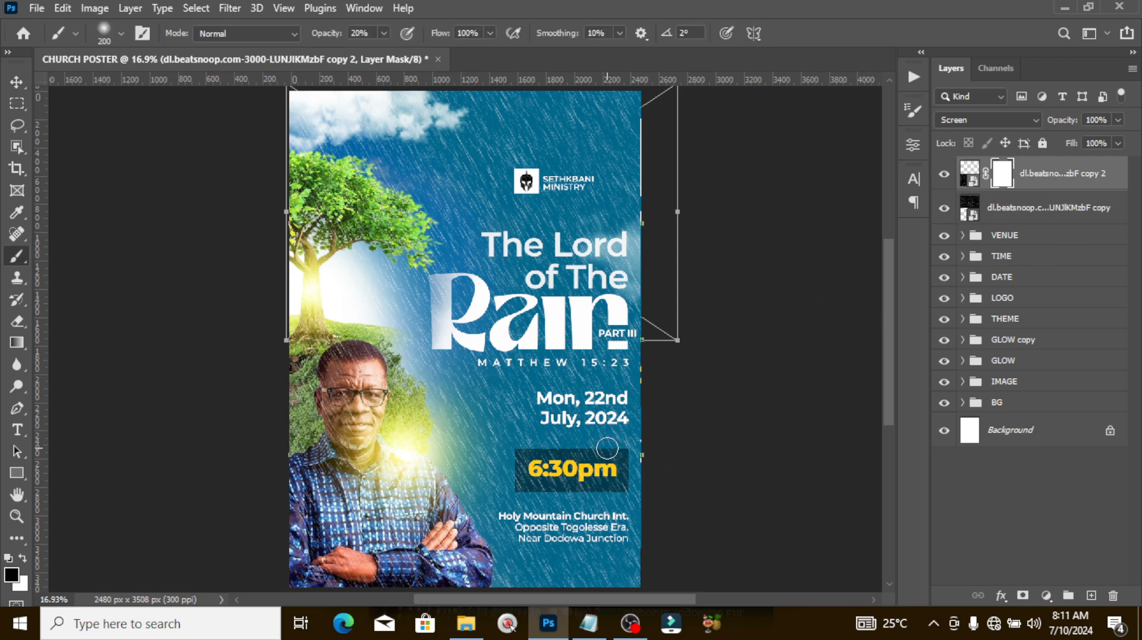
key("]")
key("]")
key("]")
key("]")
key("]")
key("]")
key("]")
key("]")
key("]")
key("]")
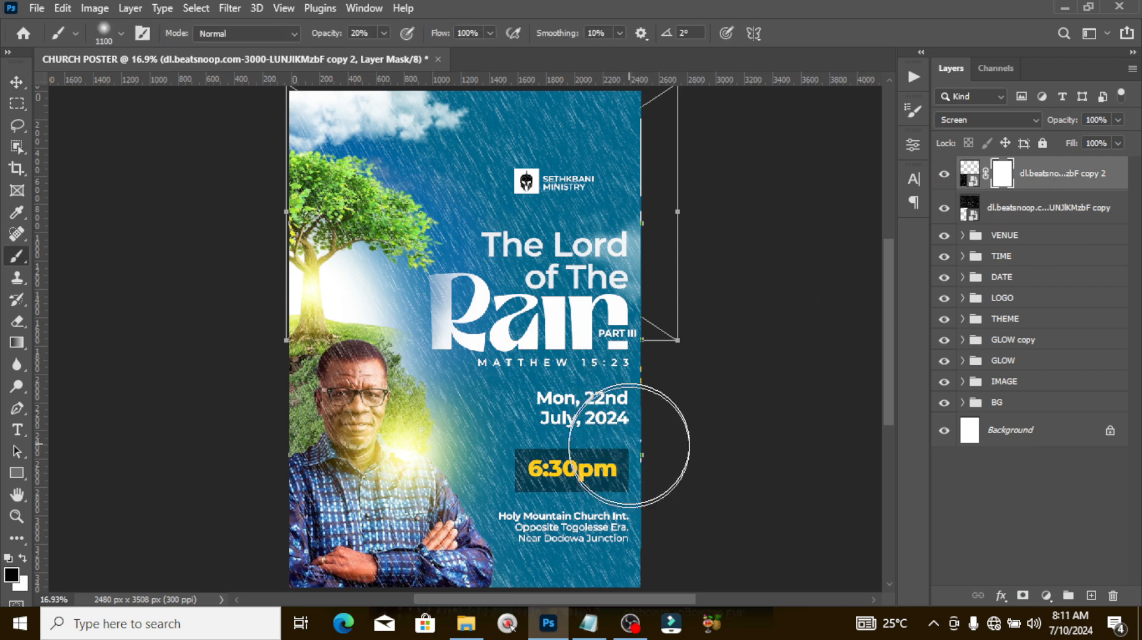
key("]")
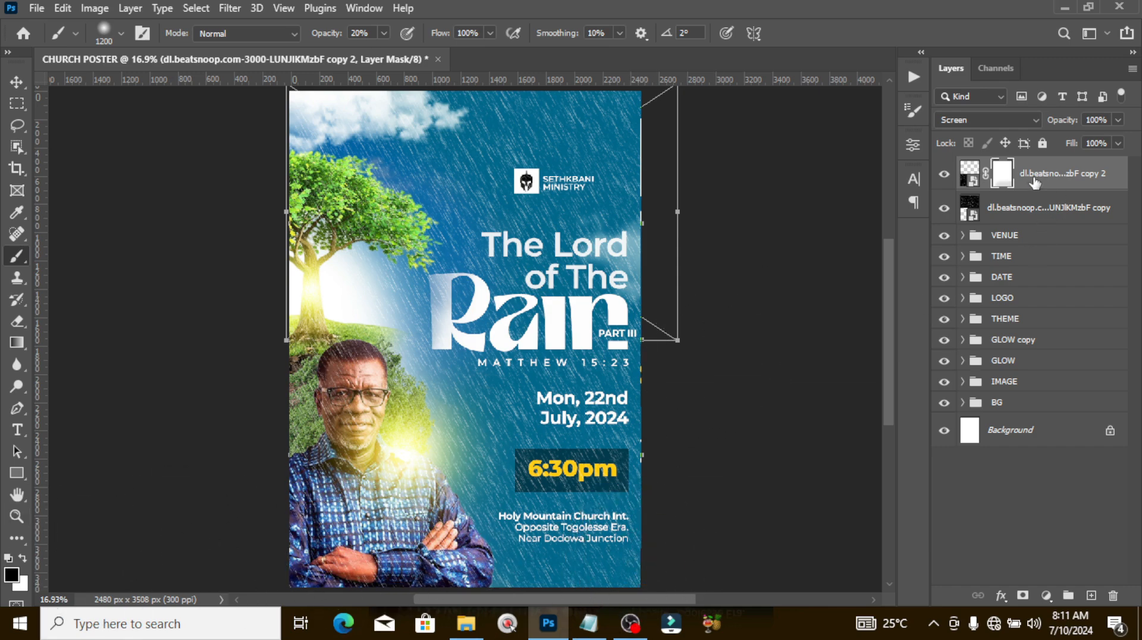
double_click(524, 8)
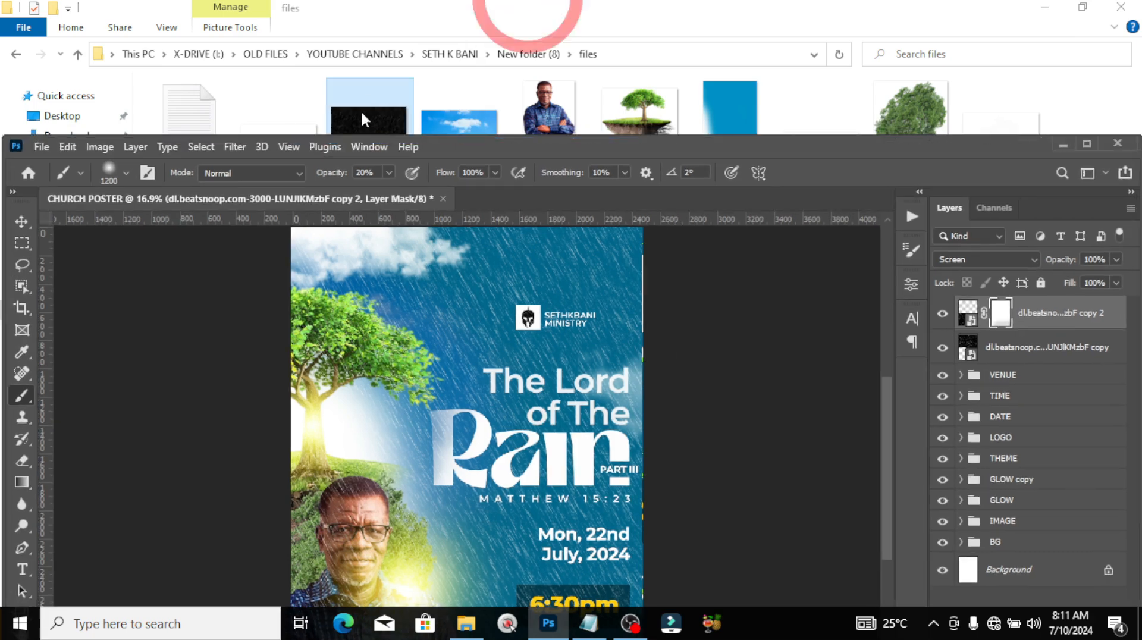
left_click(389, 172)
double_click(520, 144)
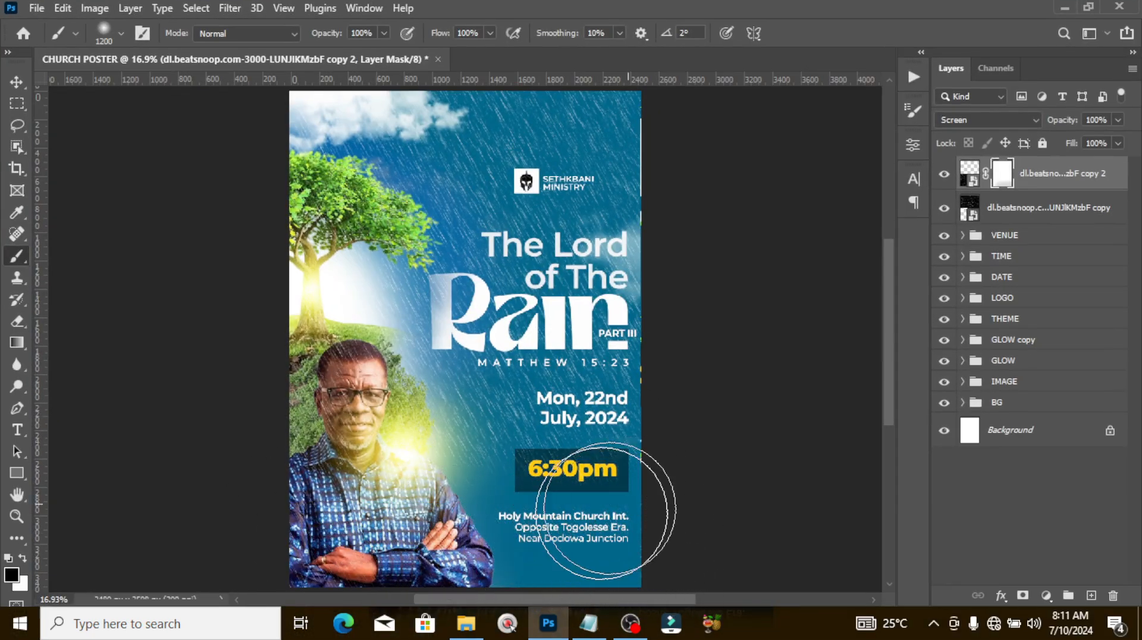
Paint the "copy 2" mask to hide rain over the man's shirt, the time box and the venue text, refining with a 600 px brush
mouse_move(353, 475)
left_mouse_down()
mouse_move(477, 561)
mouse_move(619, 503)
left_mouse_up()
key("bracketleft")
key("bracketleft")
key("bracketleft")
key("bracketleft")
key("bracketleft")
key("bracketleft")
key("x")
left_click_drag(461, 489, 502, 478)
key("x")
key("x")
key("x")
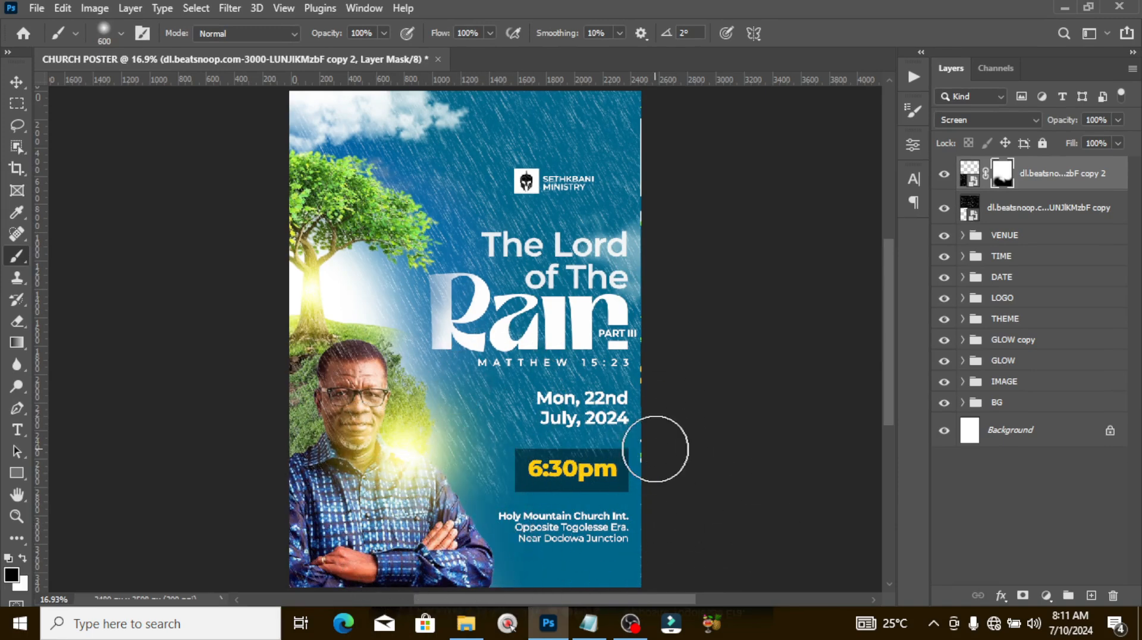
key("x")
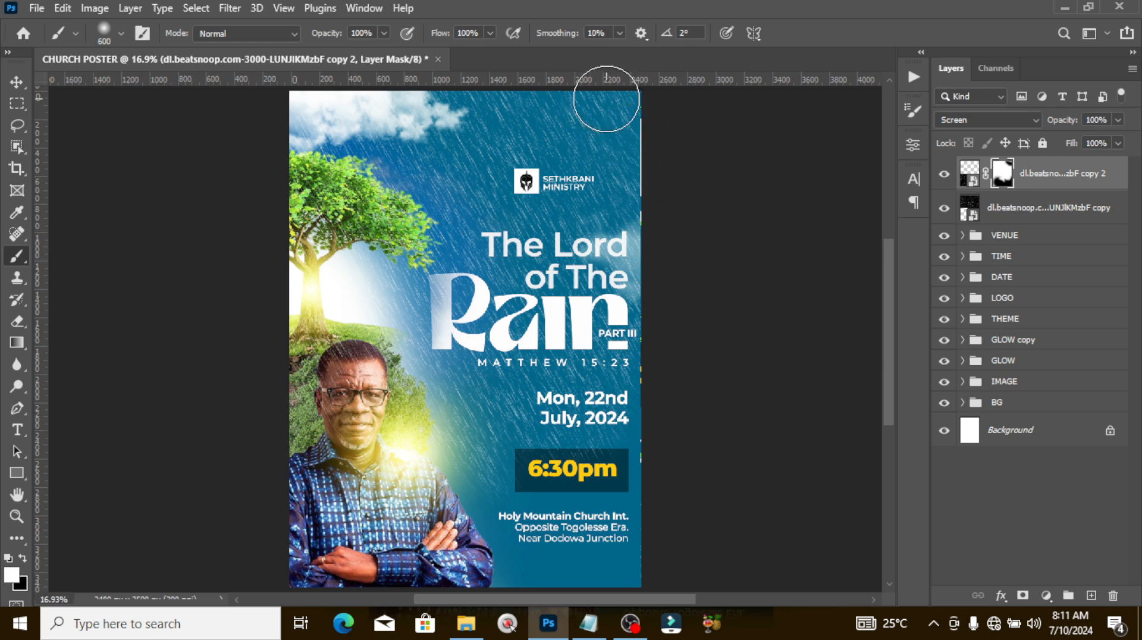
Add a layer mask to the original rain layer and paint it black along the poster's right edge
left_click(1003, 208)
left_click(1023, 597)
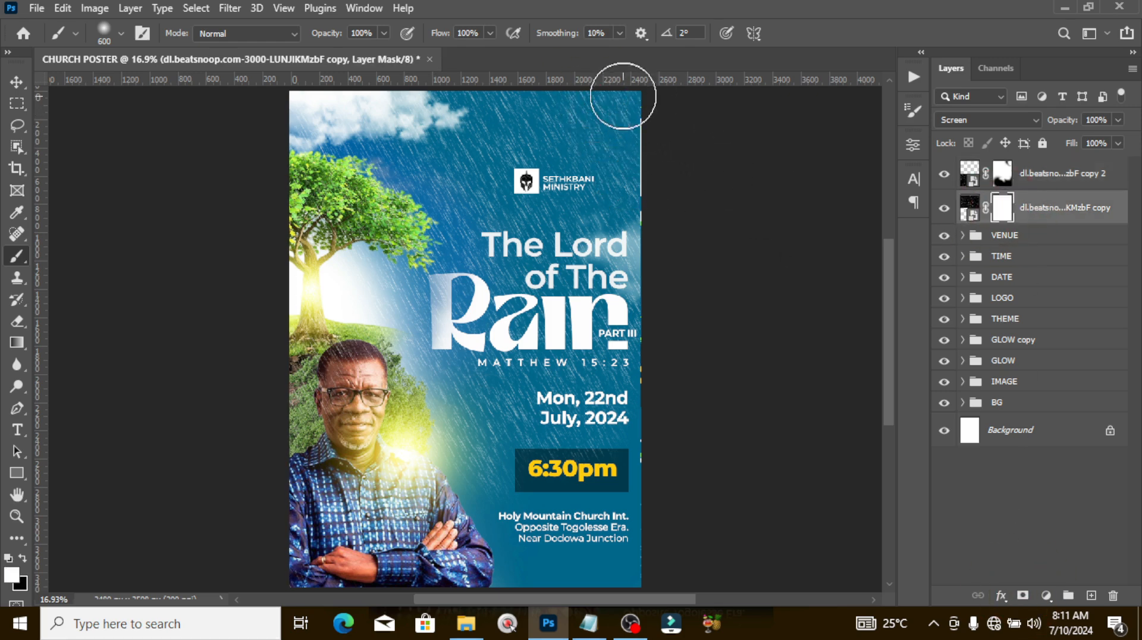
key("x")
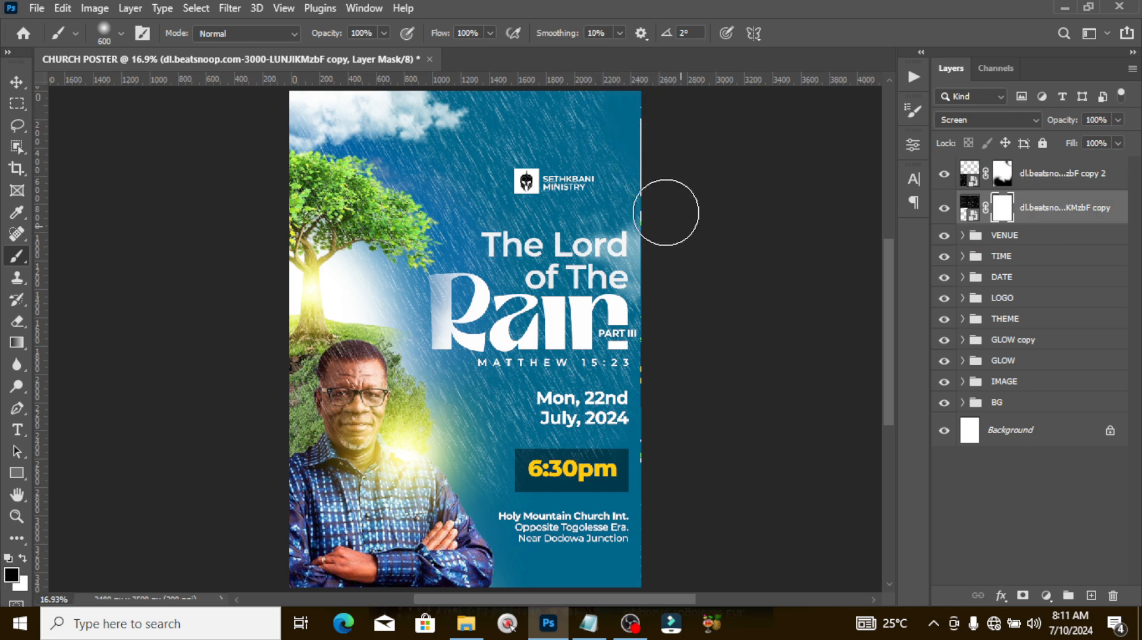
left_click_drag(658, 276, 674, 360)
Duplicate the rain "copy 2" layer without its layer mask and move the duplicate up over the poster's upper half
left_click(1012, 182)
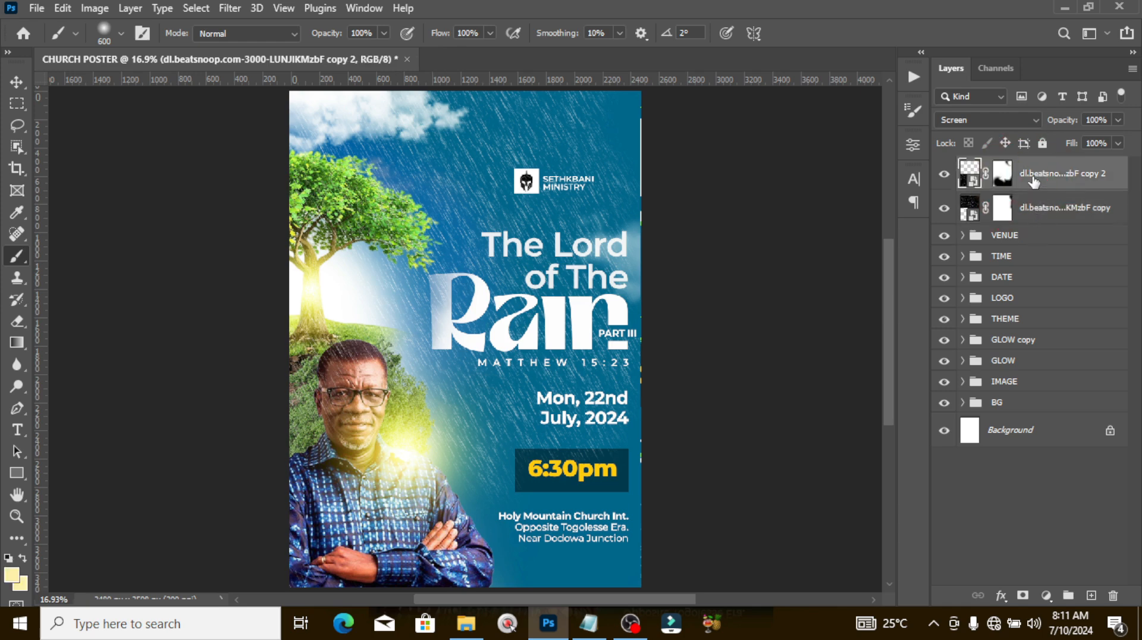
key("ctrl+j")
right_click(1011, 172)
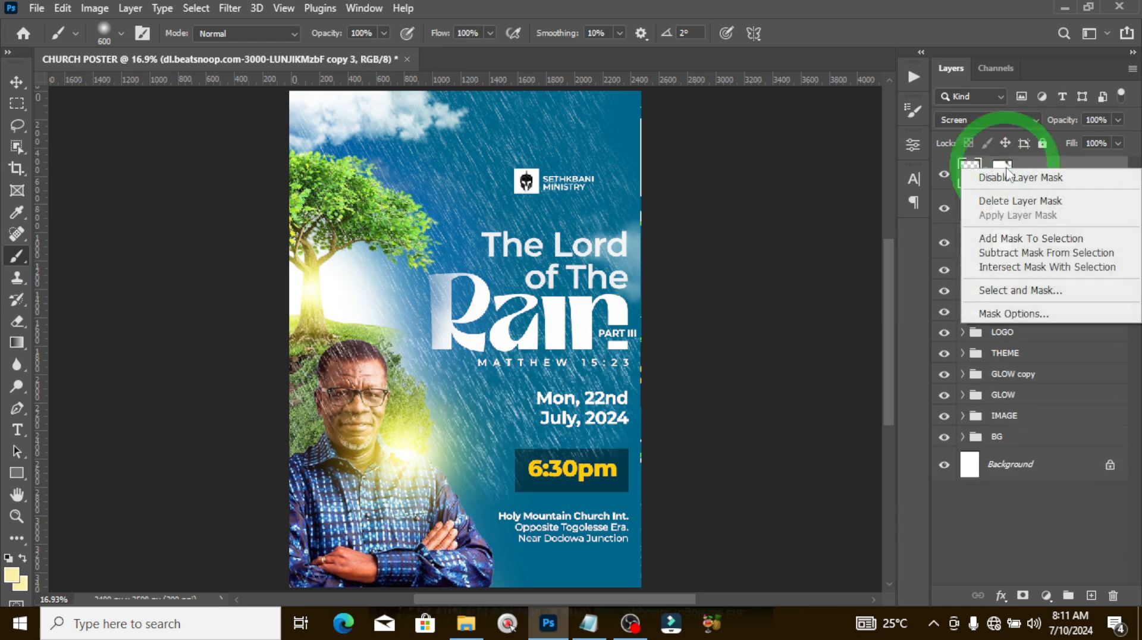
left_click(1005, 199)
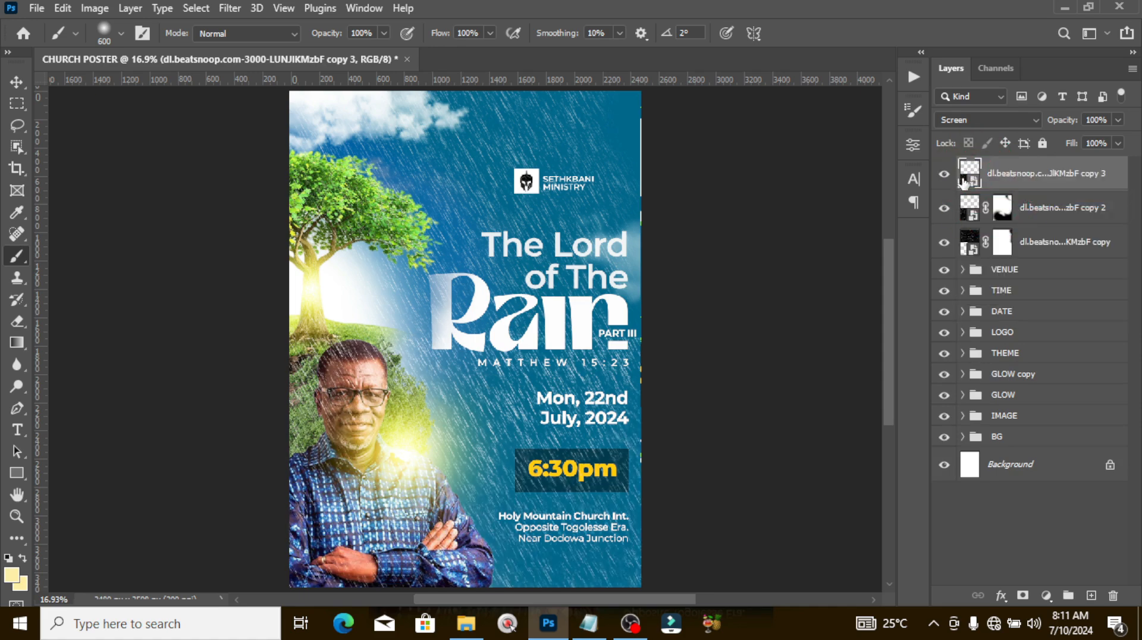
key("v")
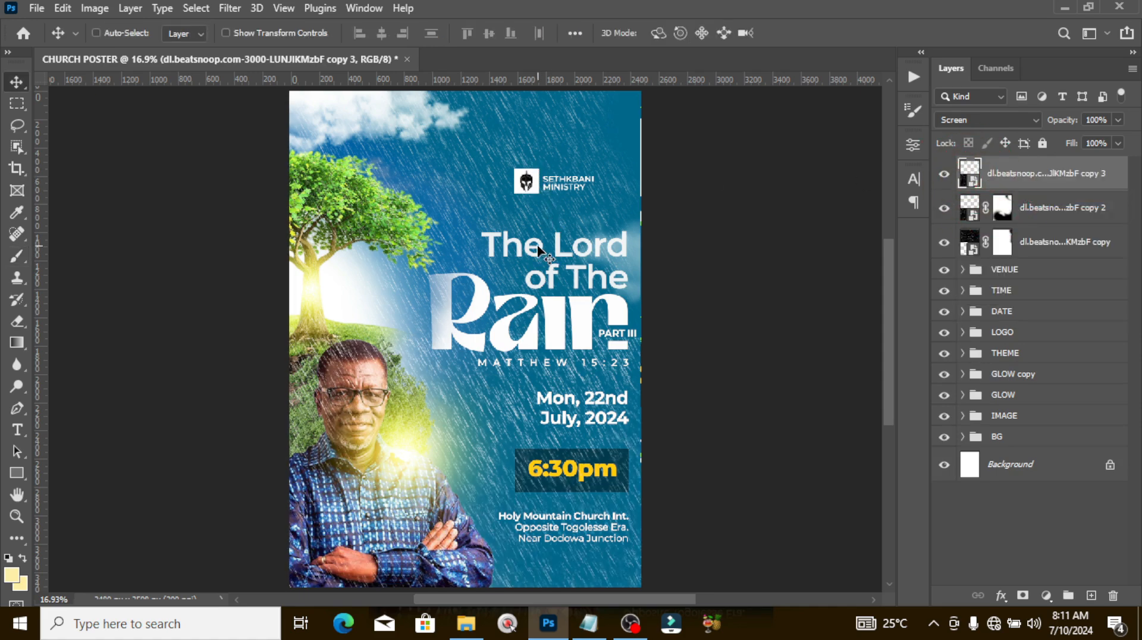
mouse_move(408, 292)
left_mouse_down()
mouse_move(402, 137)
mouse_move(382, 167)
left_mouse_up()
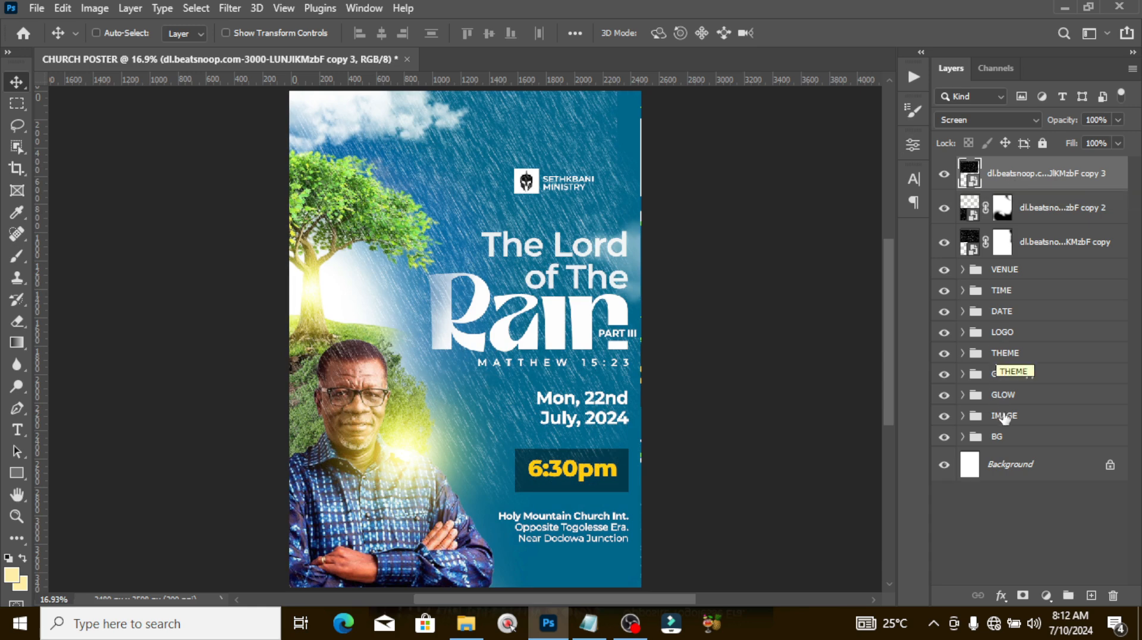
Add a black layer mask to rain "copy 3" and paint it white over the clouds and the sky above the tree
left_click(1023, 597, "alt")
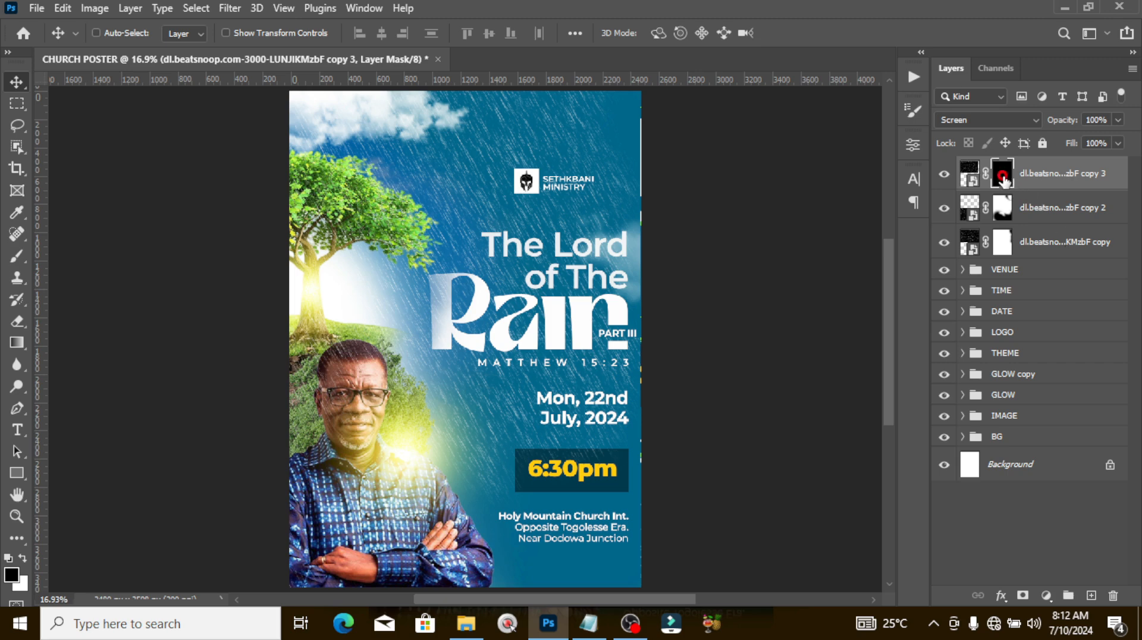
key("b")
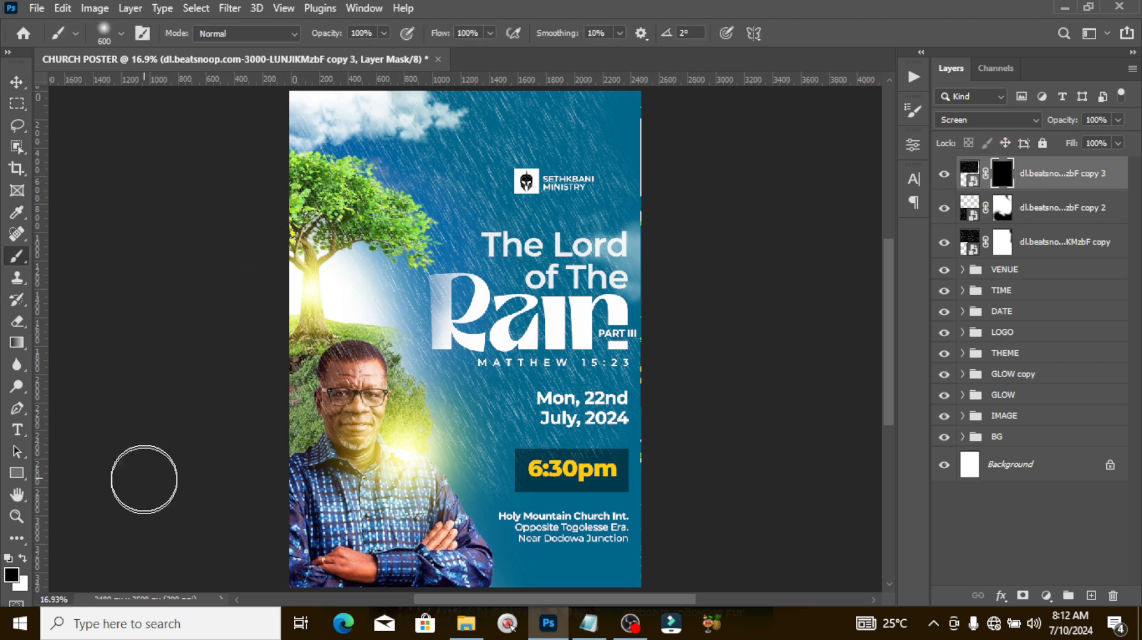
key("x")
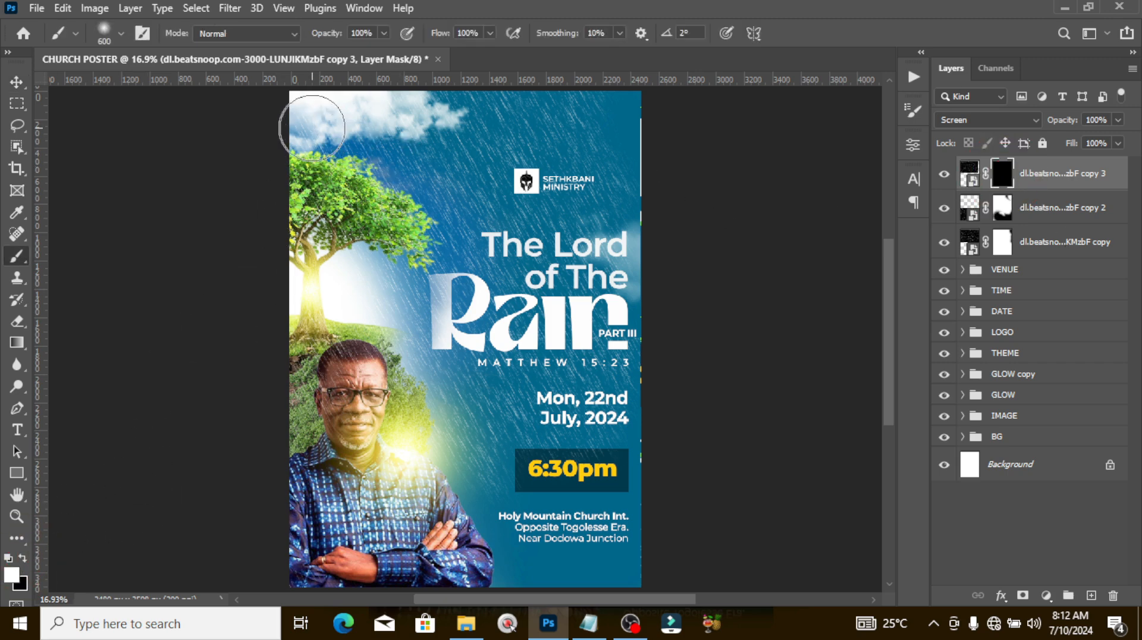
left_click_drag(334, 123, 347, 145)
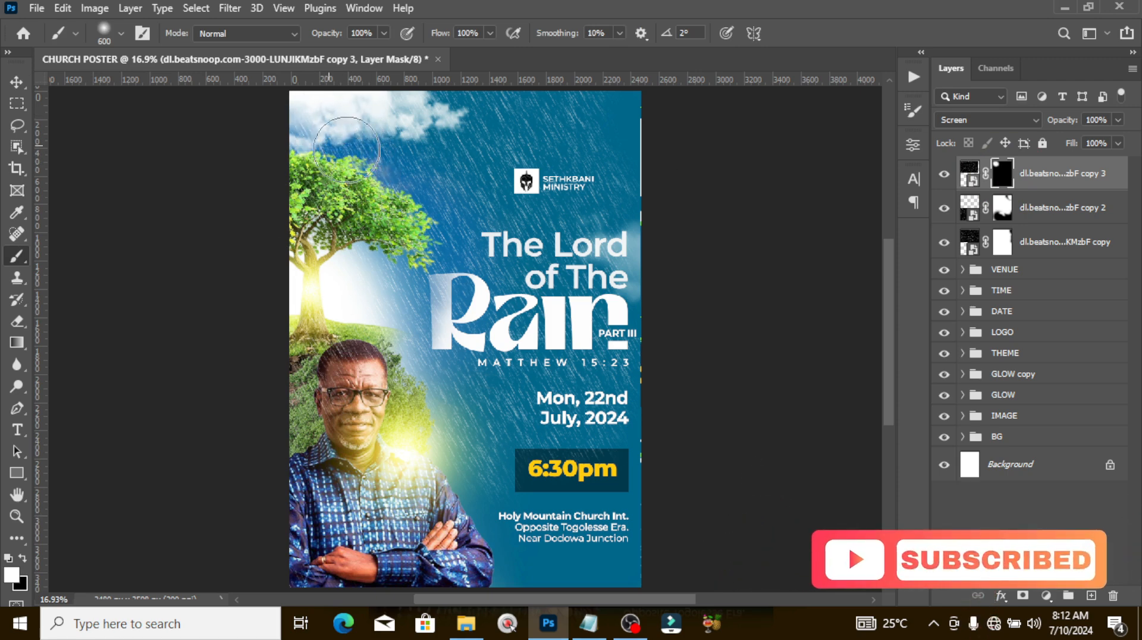
left_click(370, 153)
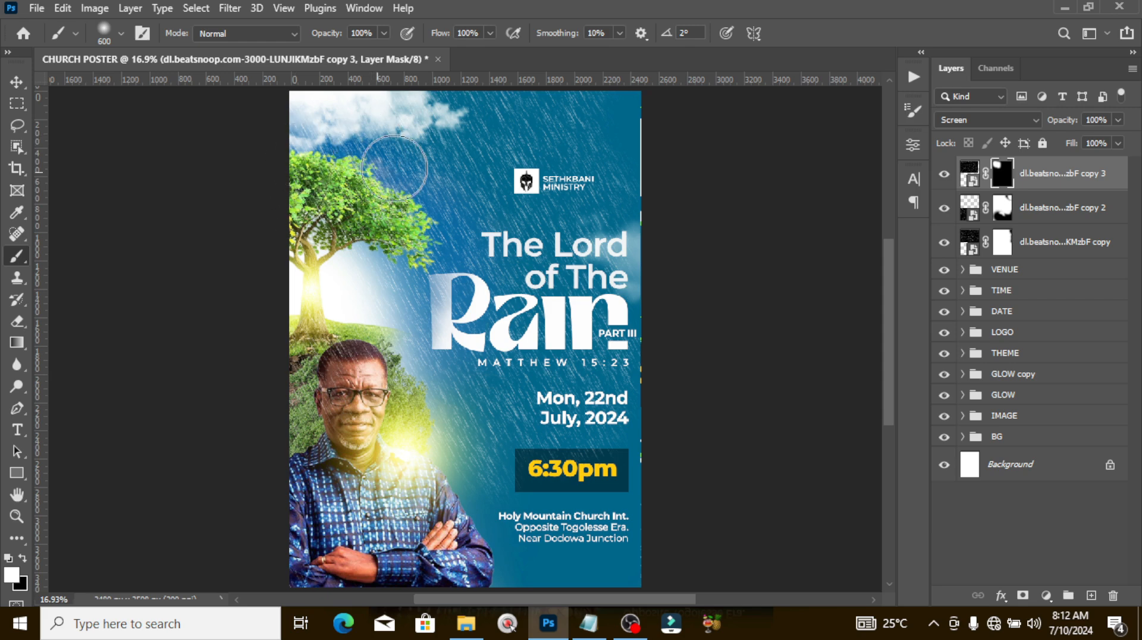
left_click(351, 141)
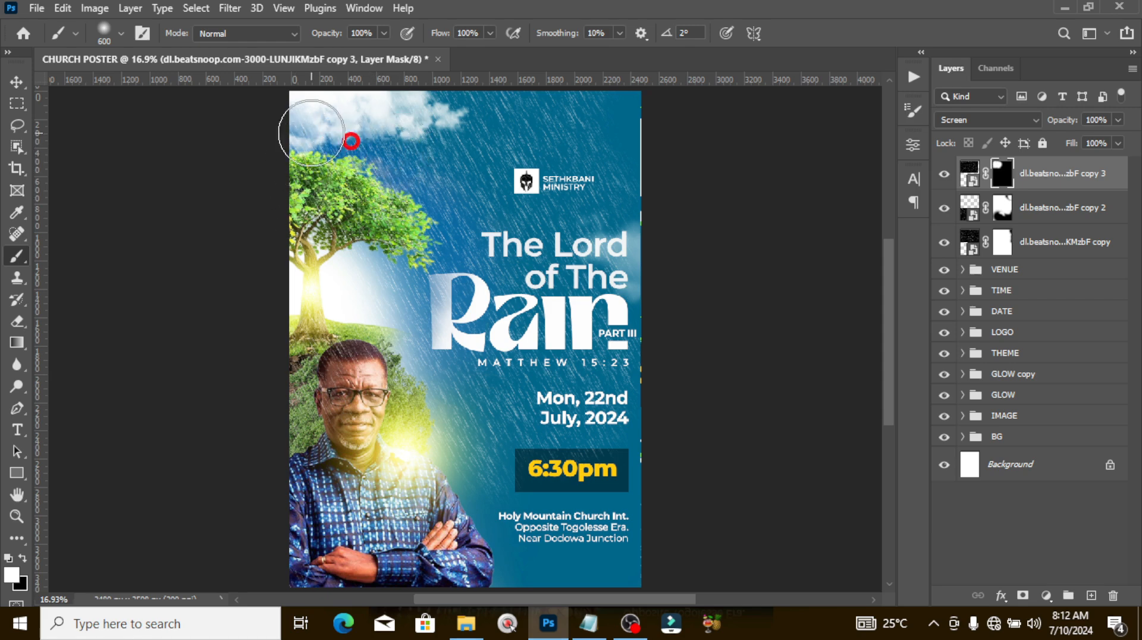
Duplicate the masked rain "copy 3" layer twice to strengthen the rain over the clouds
left_click(971, 172)
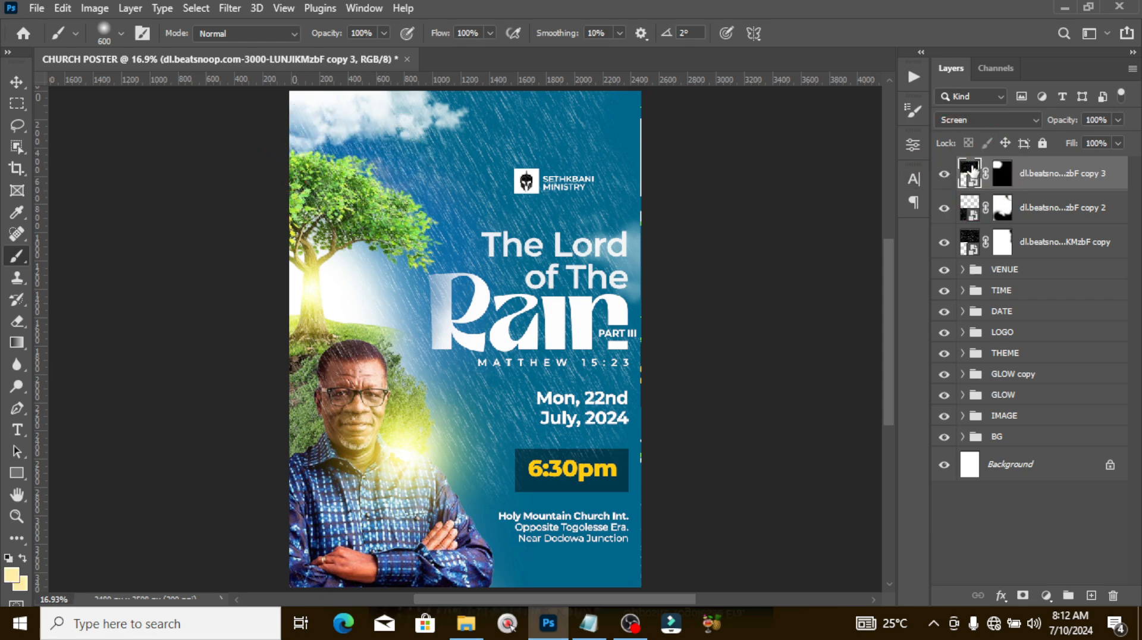
key("ctrl+j")
key("ctrl+j")
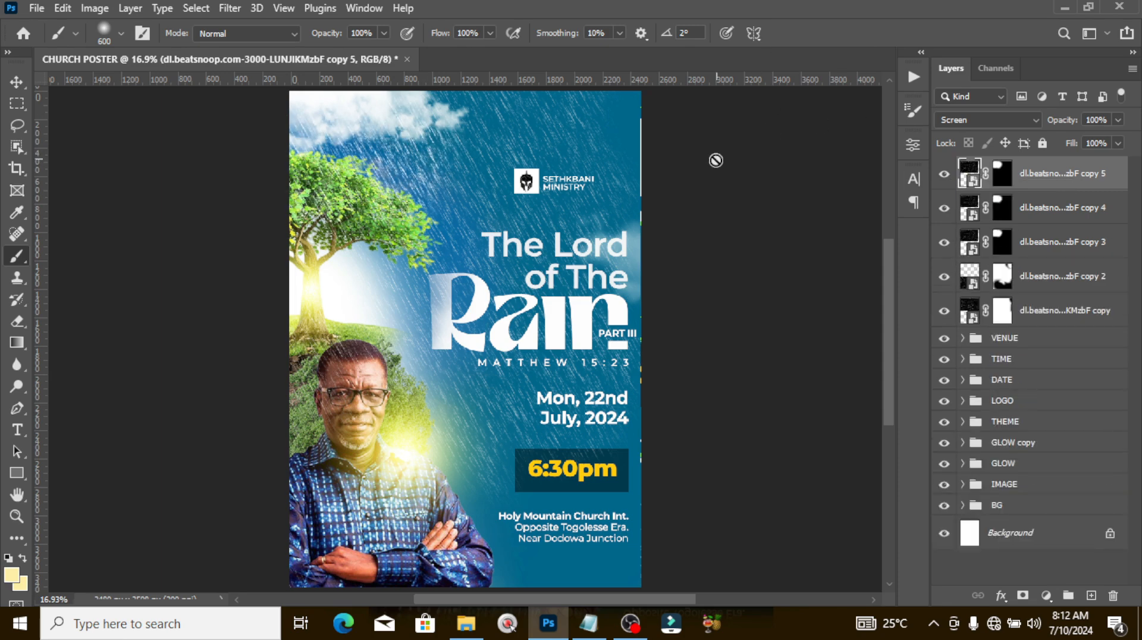
Paint a 600 px pale yellow dab below the clouds on a new layer and set its blend mode to Linear Dodge (Add)
left_click(1090, 596)
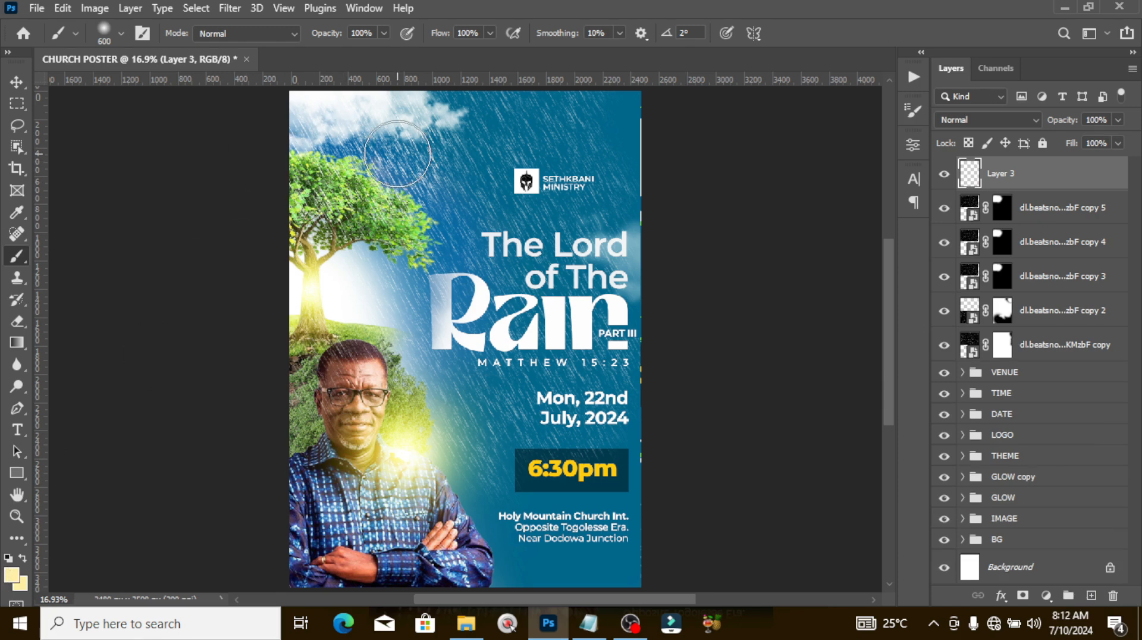
left_click(395, 153)
left_click(987, 120)
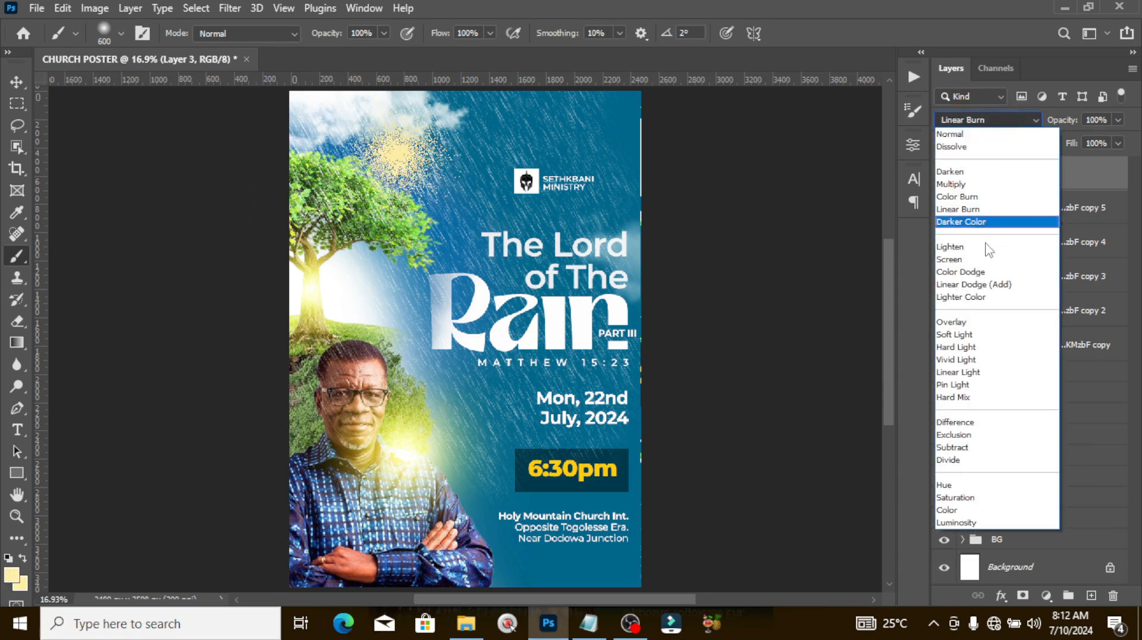
left_click(969, 284)
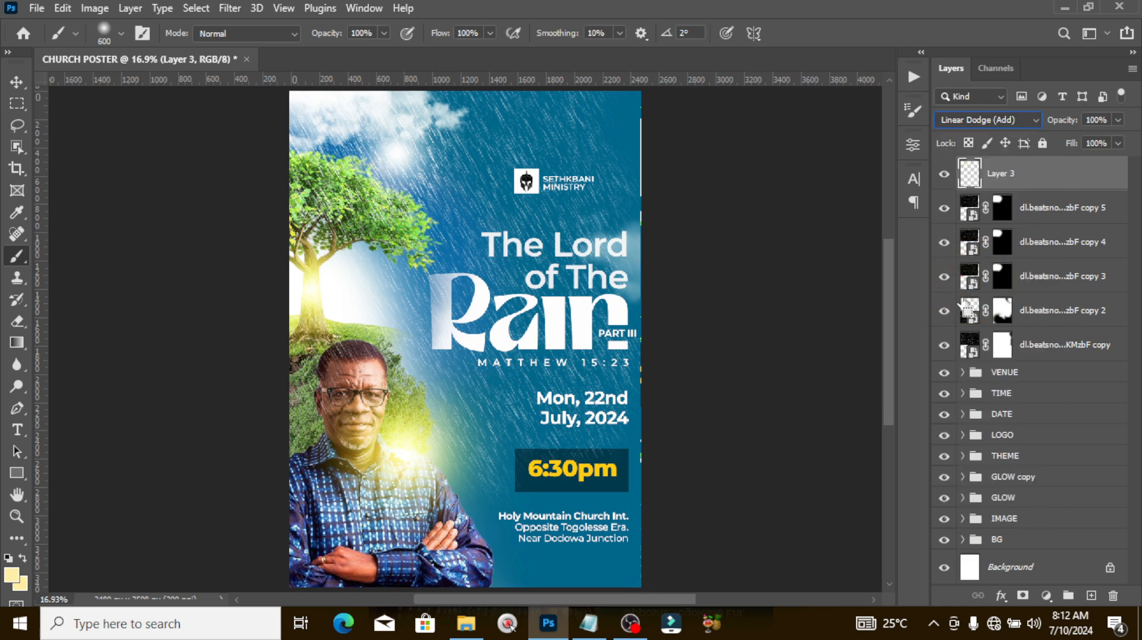
Enlarge the yellow glow and move it to the poster's upper-left corner over the clouds
key("ctrl+t")
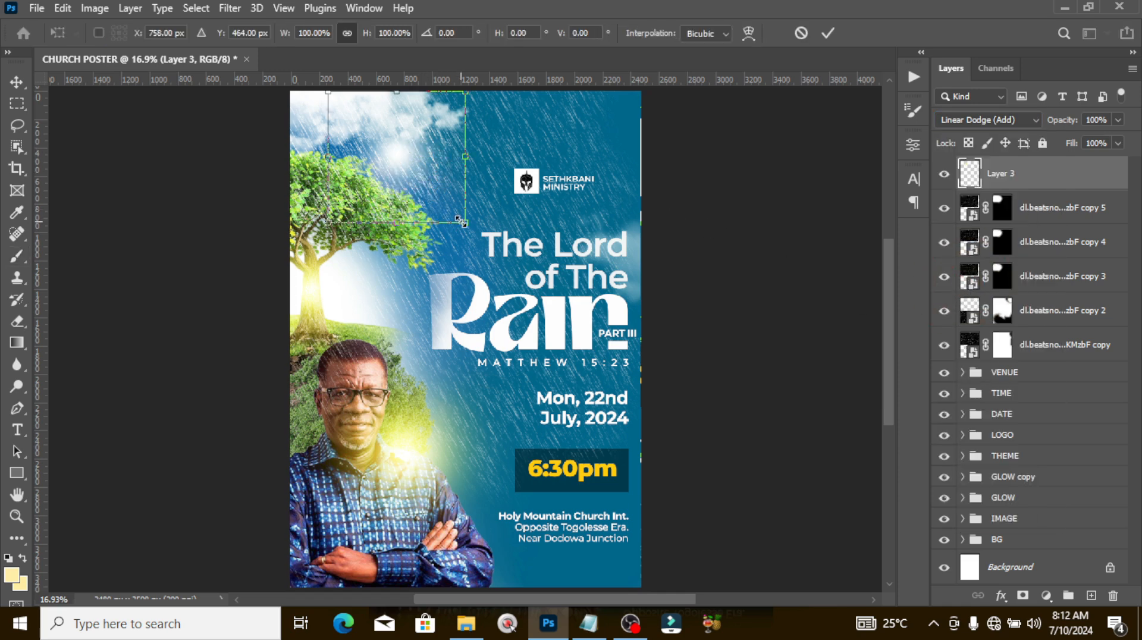
left_click_drag(465, 223, 506, 260)
left_click_drag(444, 185, 387, 161)
left_click_drag(442, 235, 473, 250)
left_click_drag(361, 131, 363, 114)
key("b")
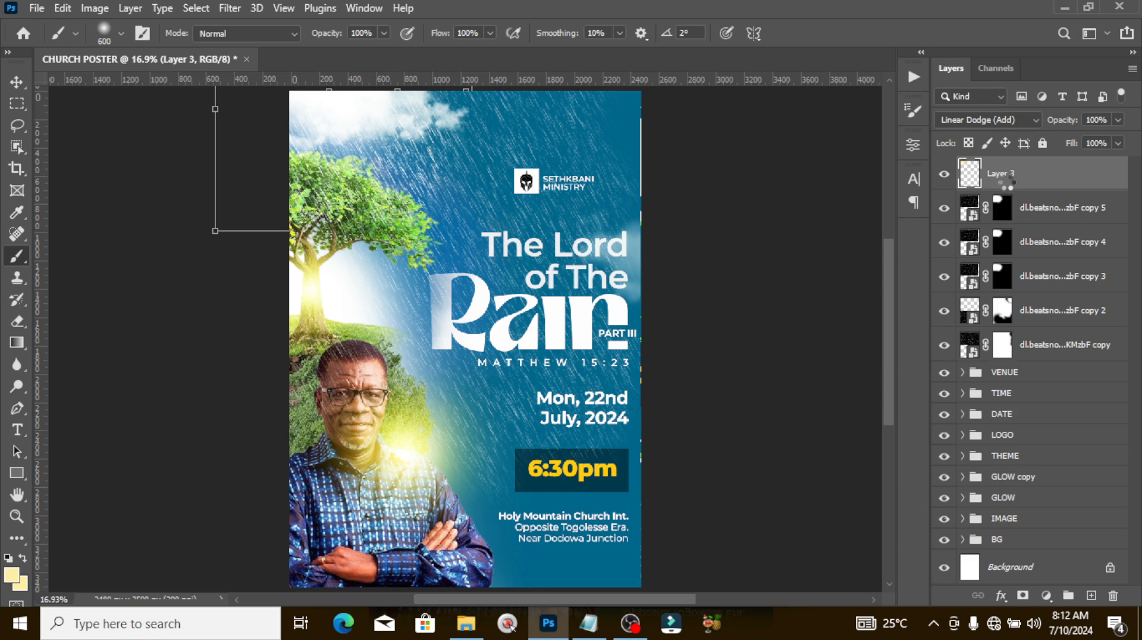
Stamp all visible layers into a new merged layer and convert it to a smart object
key("ctrl+shift+alt+e")
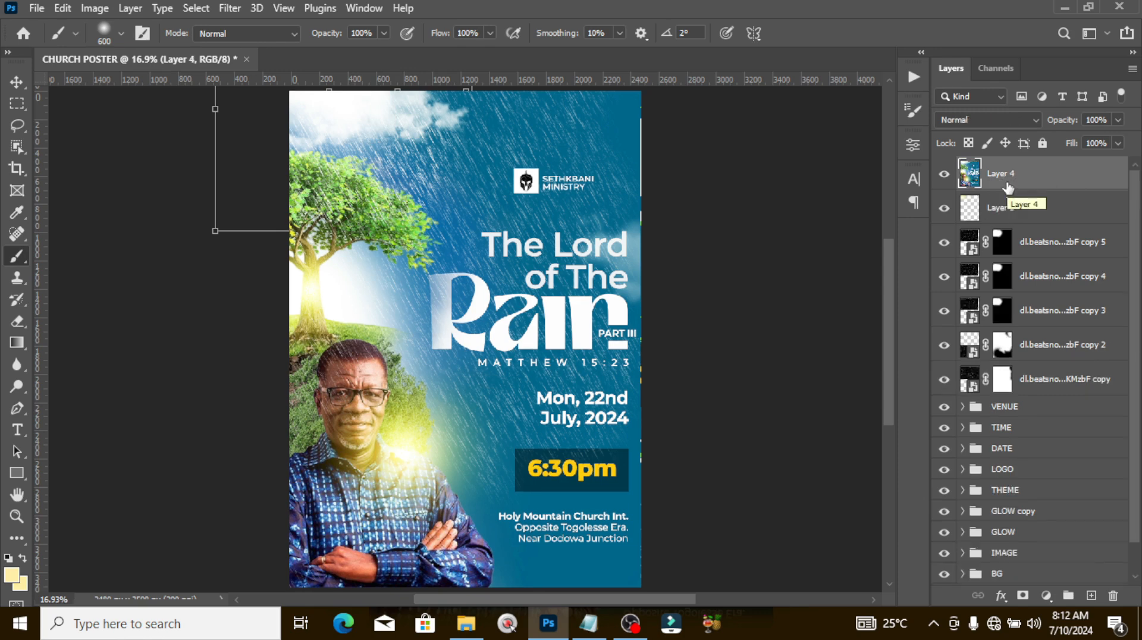
right_click(1008, 188)
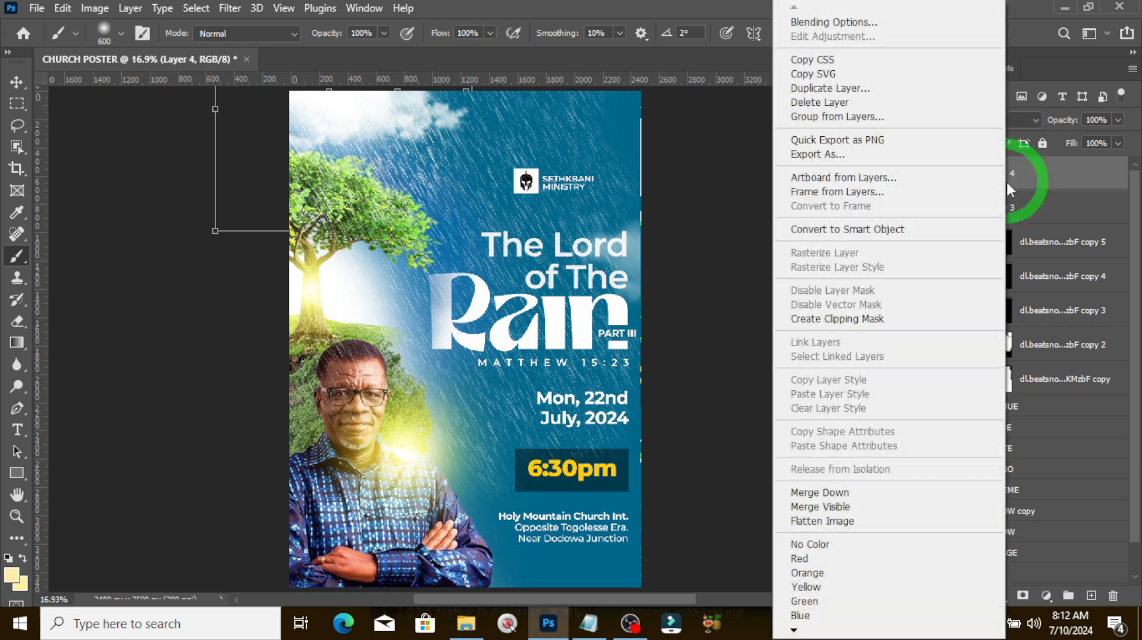
left_click(852, 228)
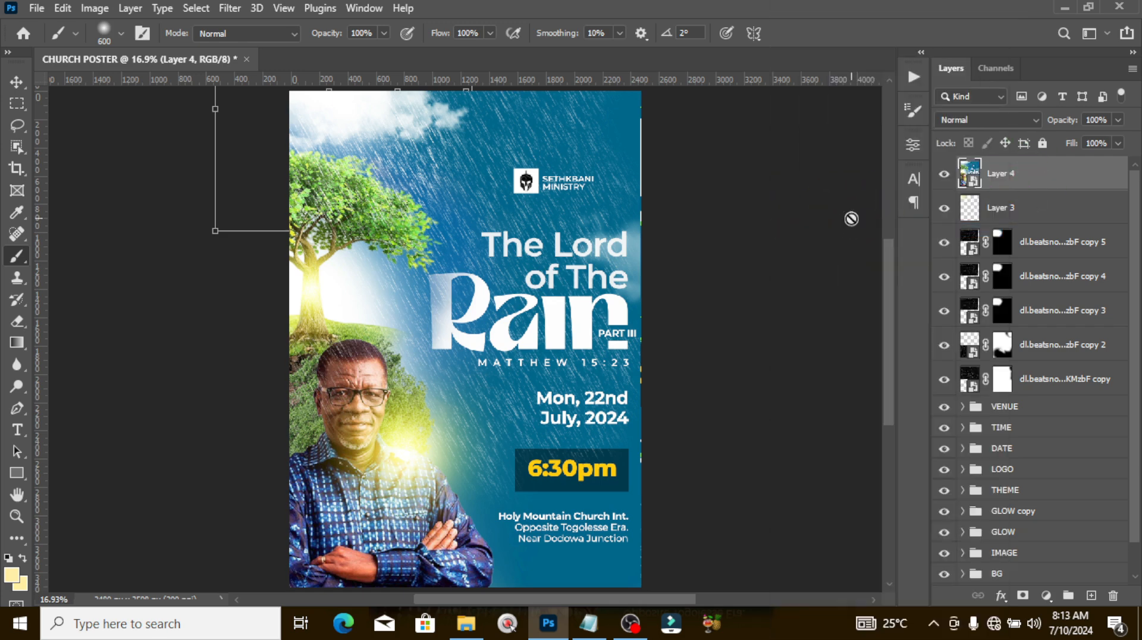
Apply the Camera Raw Filter to Layer 4 with Temperature +15, Contrast +57, Shadows +21, Whites +21, Blacks +15 and a slight Texture boost
left_click(230, 8)
left_click(252, 132)
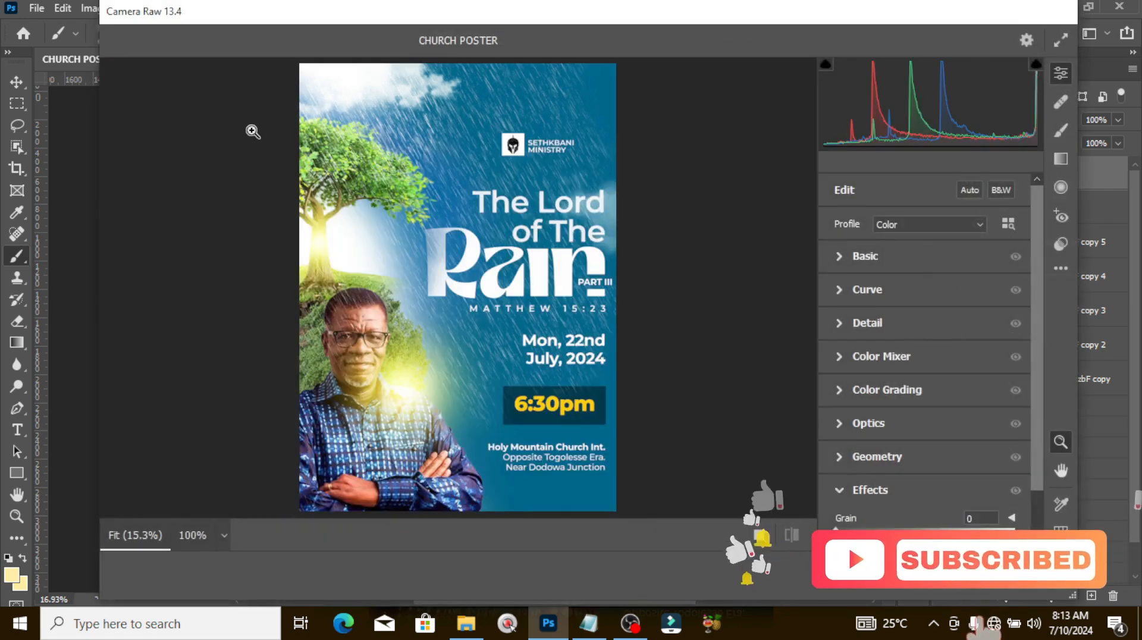
left_click(840, 256)
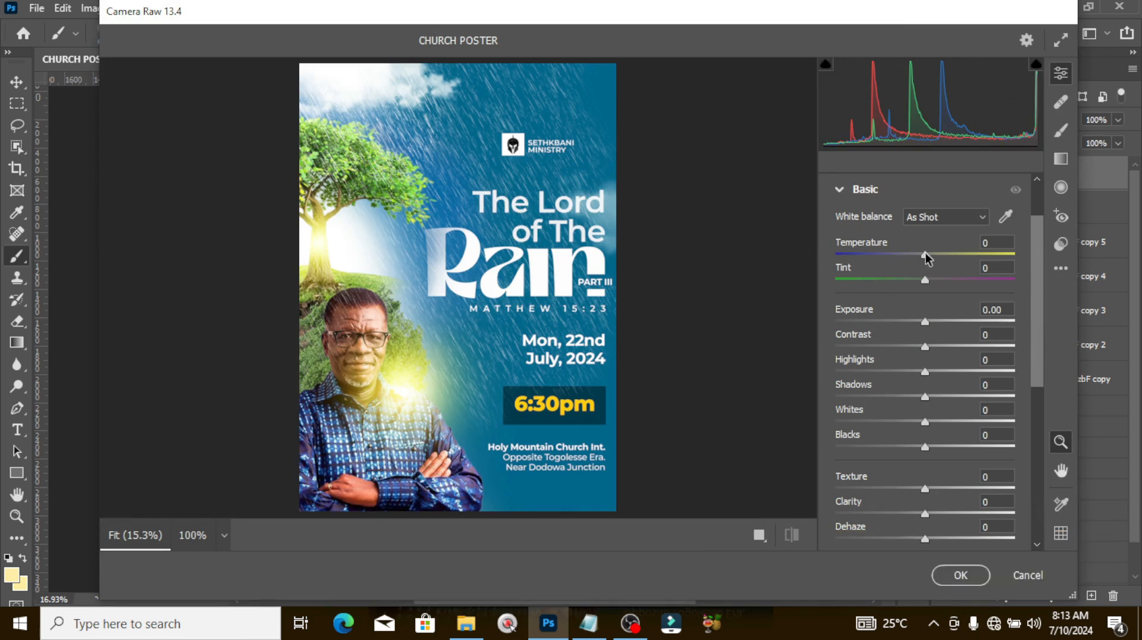
left_click_drag(925, 255, 938, 255)
left_click_drag(926, 346, 976, 348)
left_click_drag(937, 397, 938, 448)
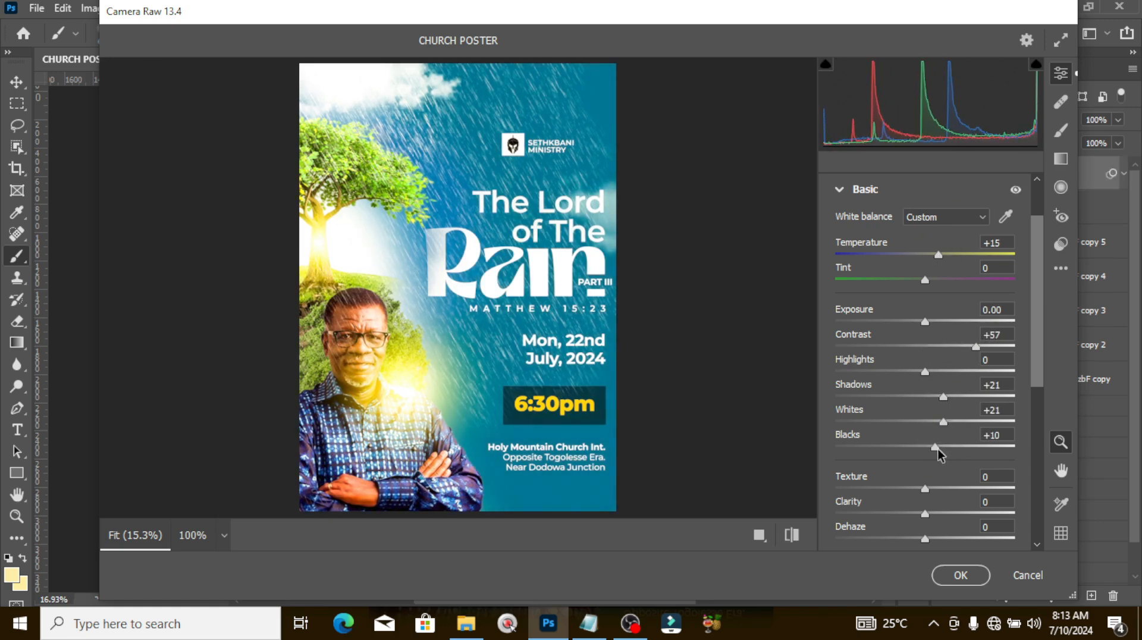
scroll(938, 457, "down", 3)
mouse_move(930, 384)
left_mouse_down()
mouse_move(899, 390)
mouse_move(931, 391)
left_mouse_up()
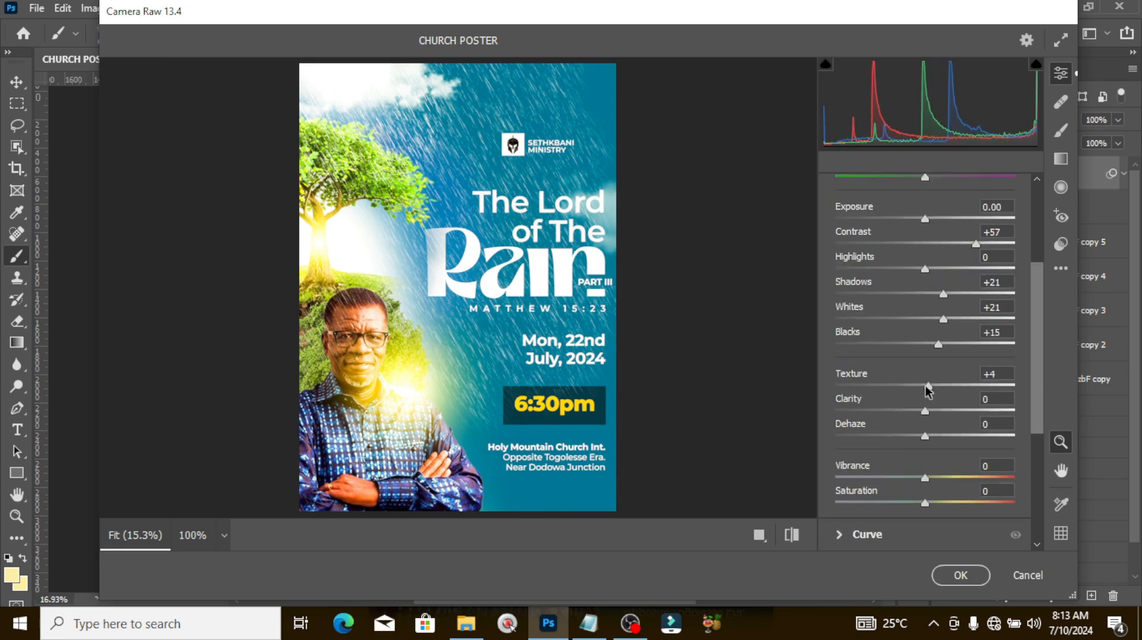
Set the Camera Raw sharpening of the merged poster to about 43
scroll(932, 391, "up", 3)
left_click(840, 256)
left_click(841, 324)
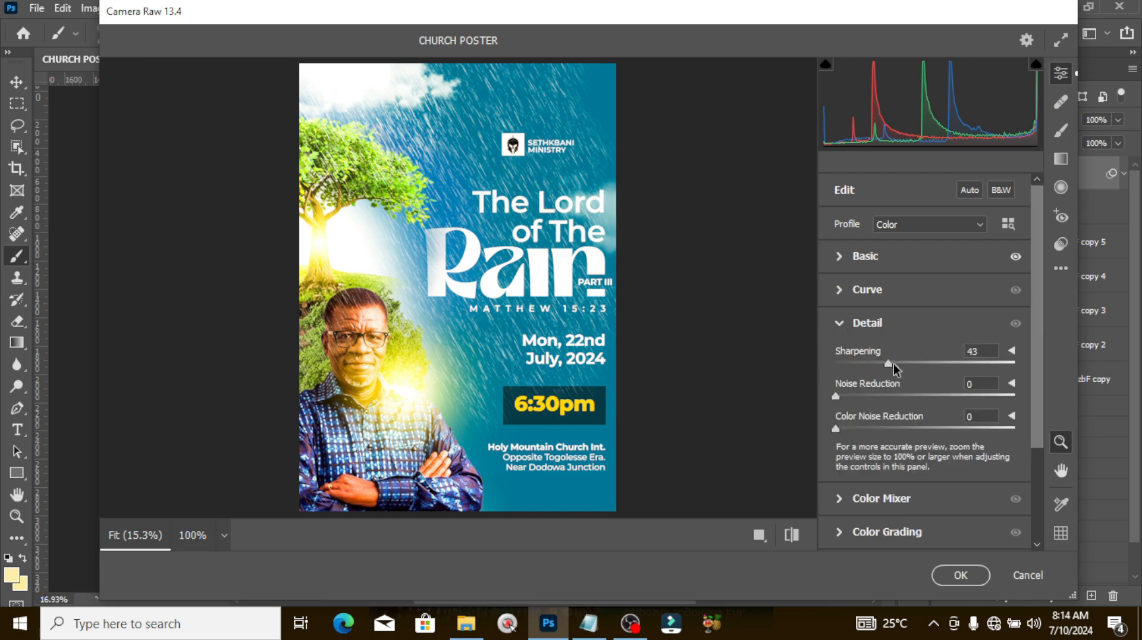
left_click(840, 323)
Reduce the orange saturation to about -16 in the Color Mixer
left_click(840, 356)
scroll(840, 357, "down", 2)
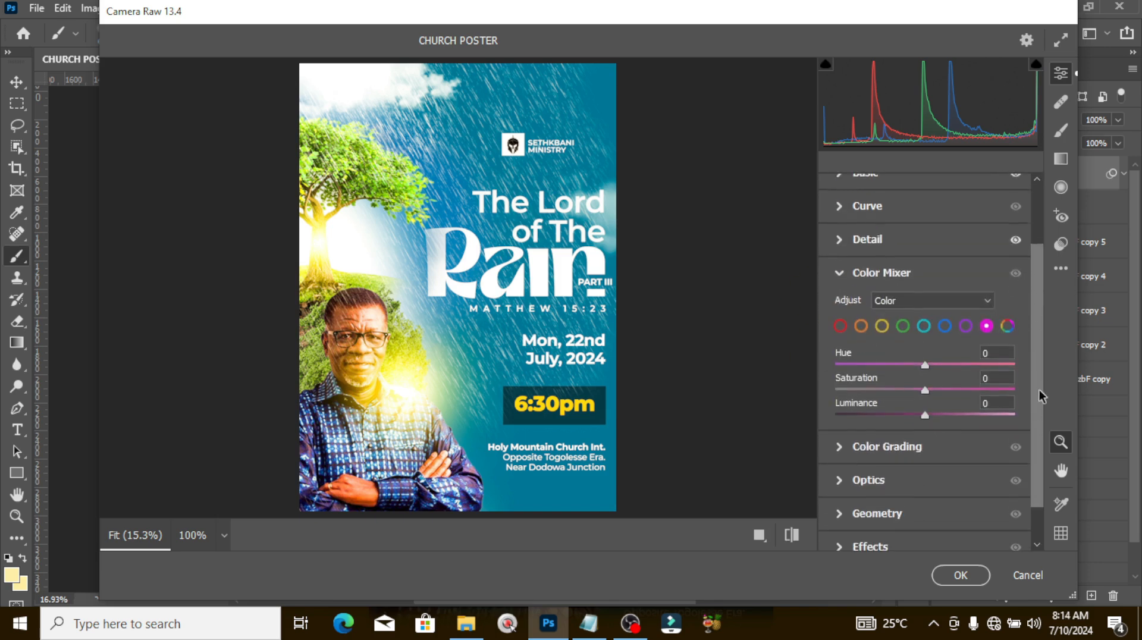
left_click(861, 326)
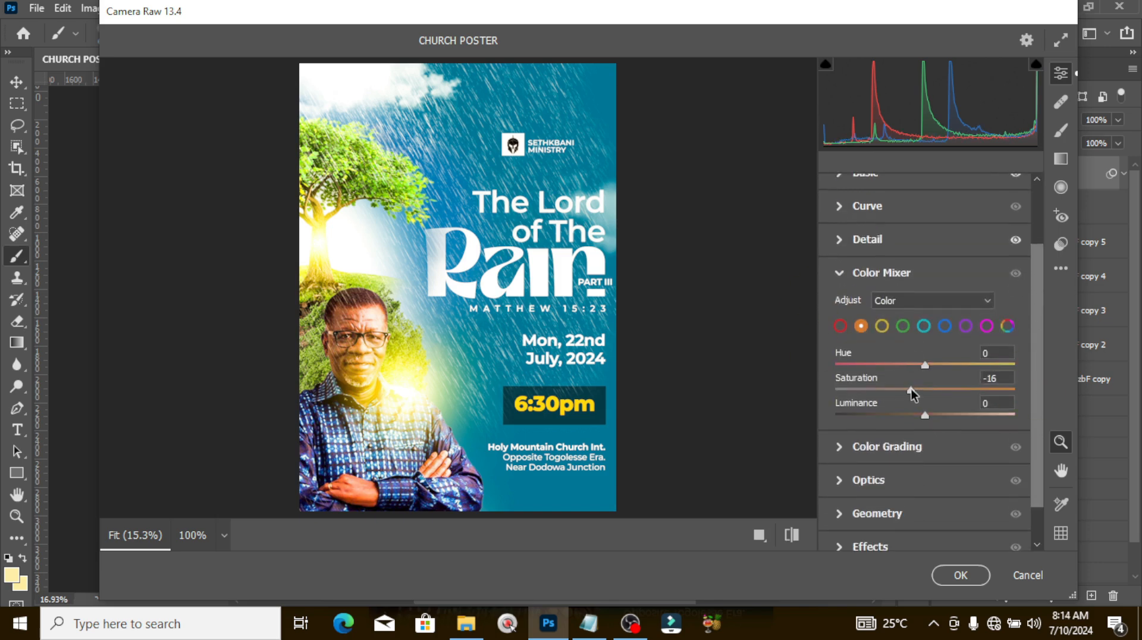
Raise the green saturation slightly and shift the blue hue to about -9 in the Color Mixer
left_click(904, 327)
scroll(904, 330, "up", 1)
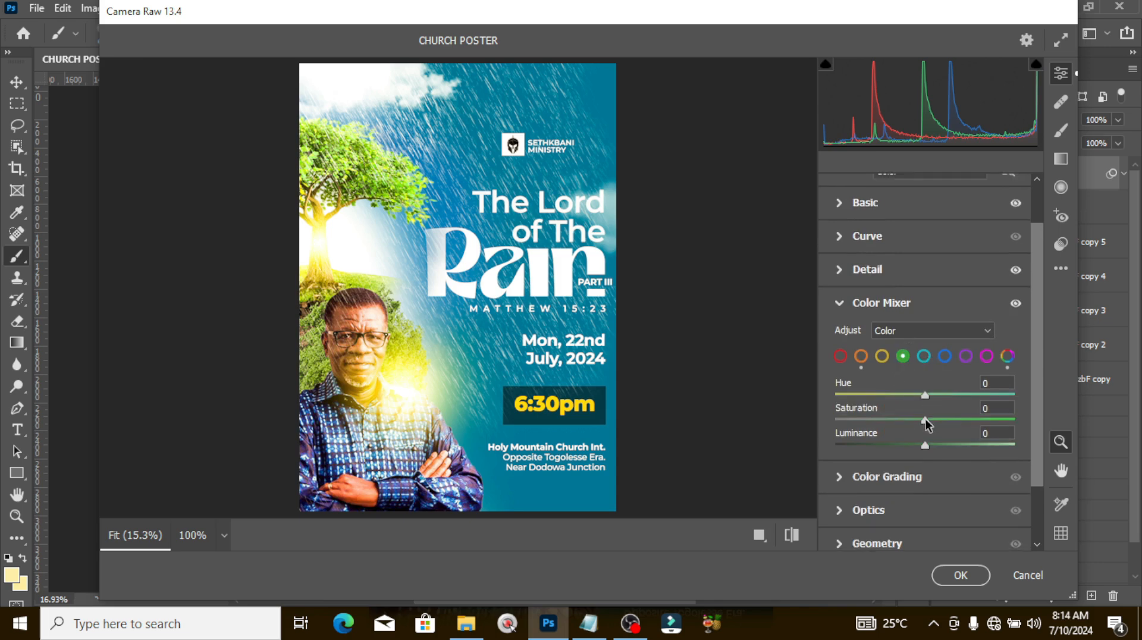
left_click_drag(926, 419, 944, 419)
left_click(924, 357)
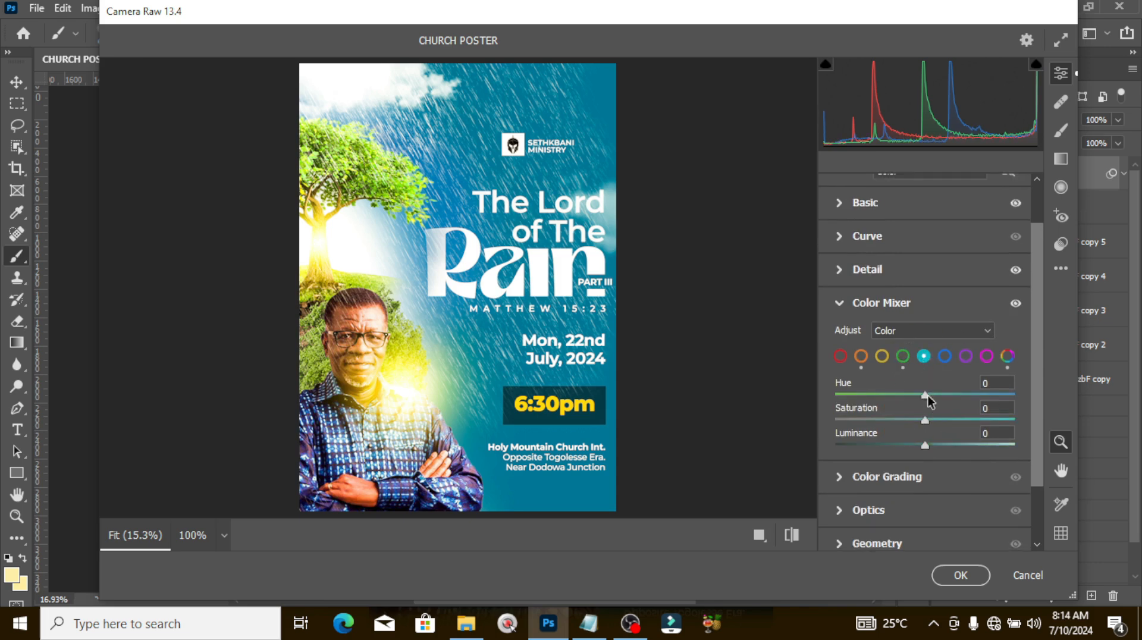
left_click(945, 355)
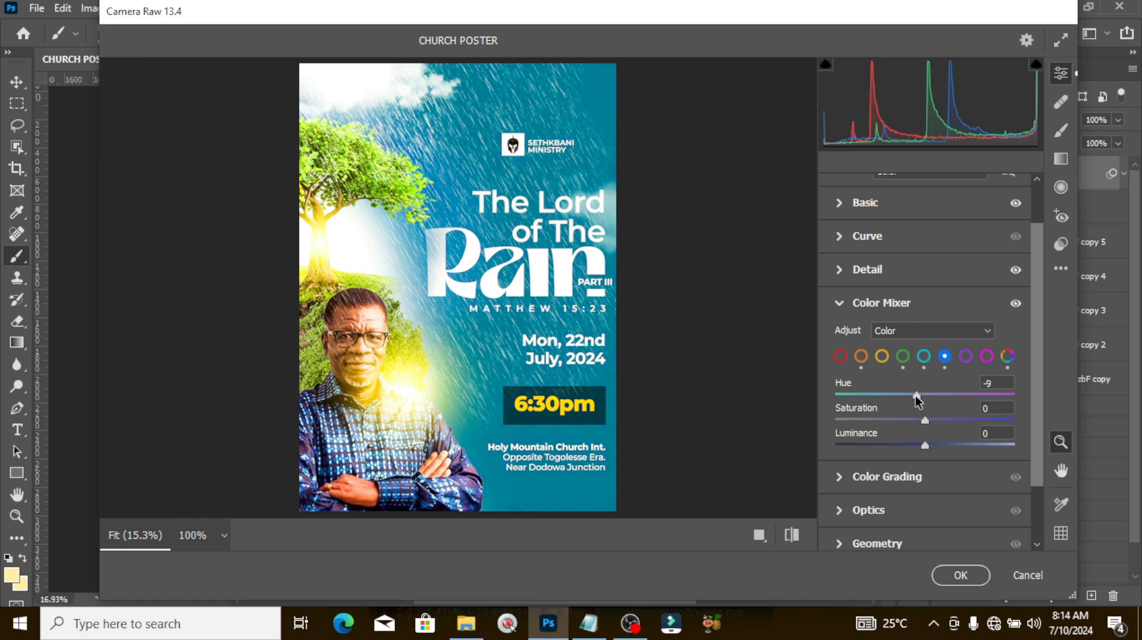
Set Grain to 36 and Vignetting to about -19, apply the Camera Raw adjustments and collapse Layer 4's smart filter list
left_click(839, 303)
left_click(840, 490)
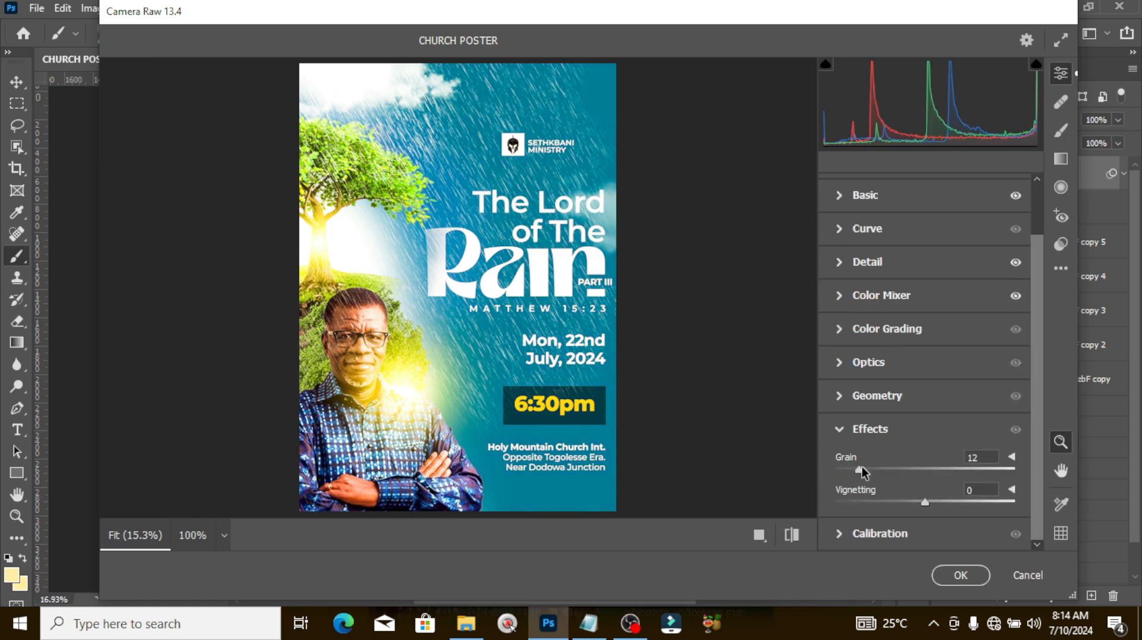
left_click_drag(897, 473, 907, 502)
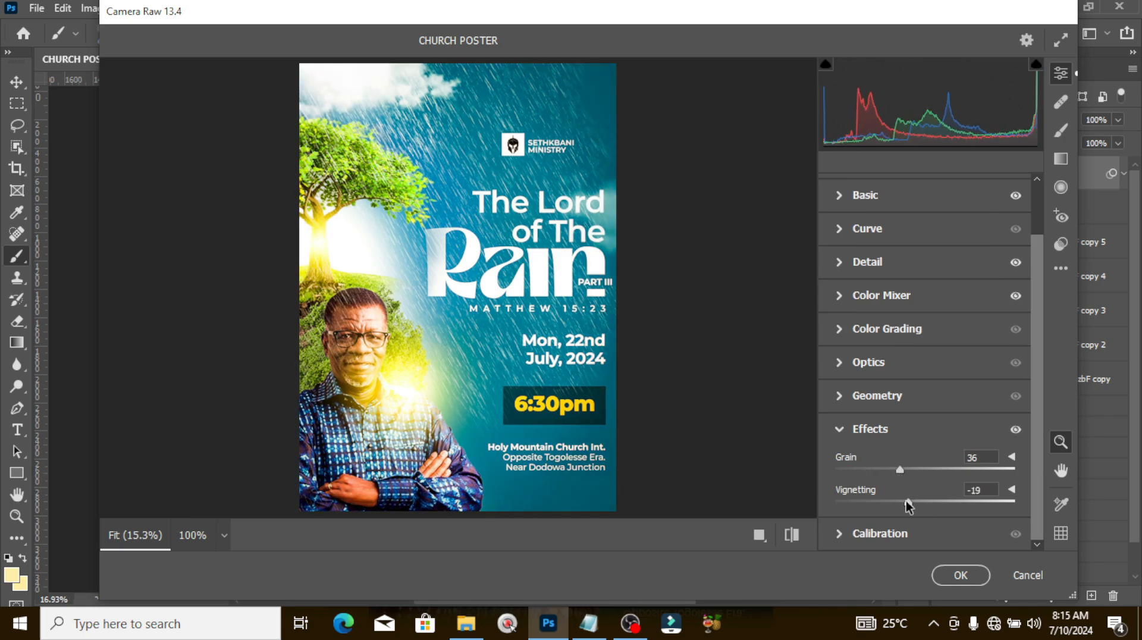
left_click(955, 574)
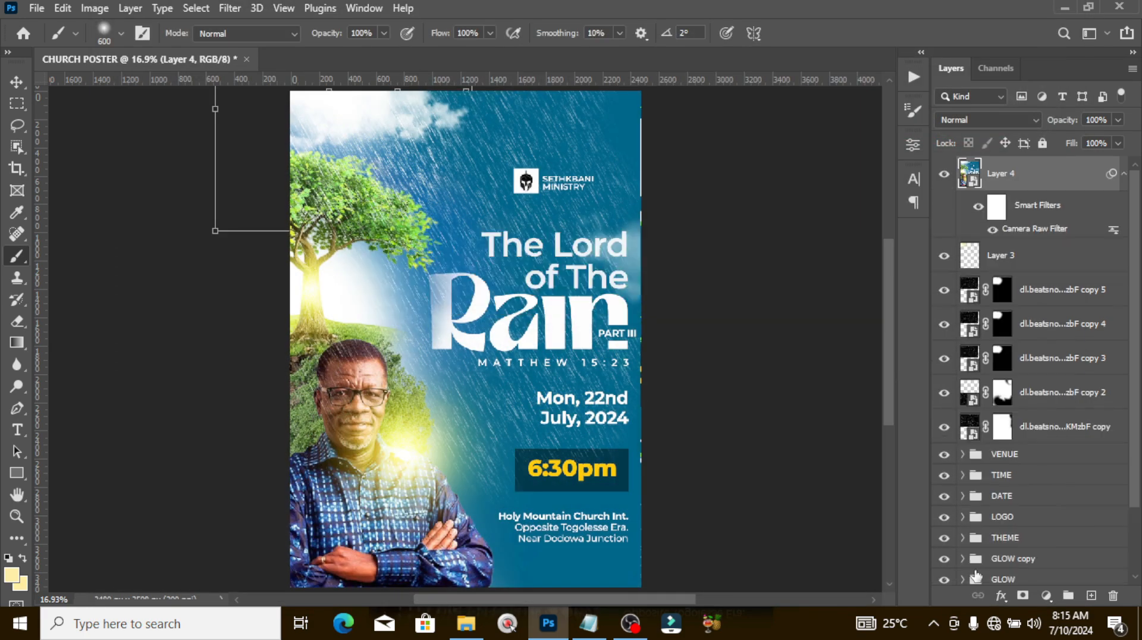
left_click(1121, 180)
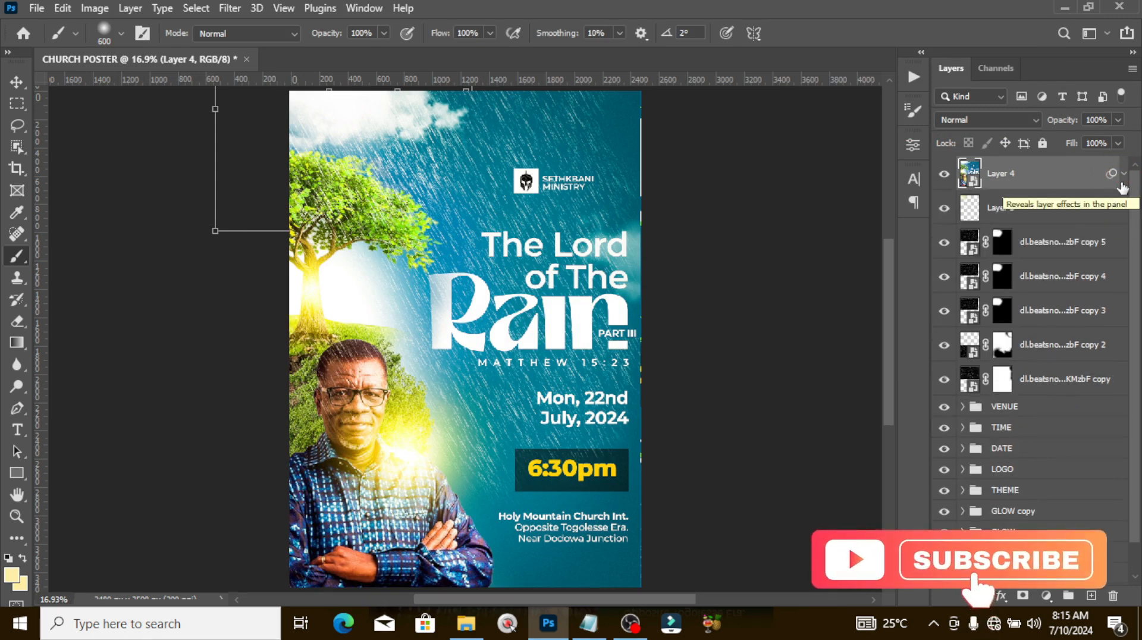